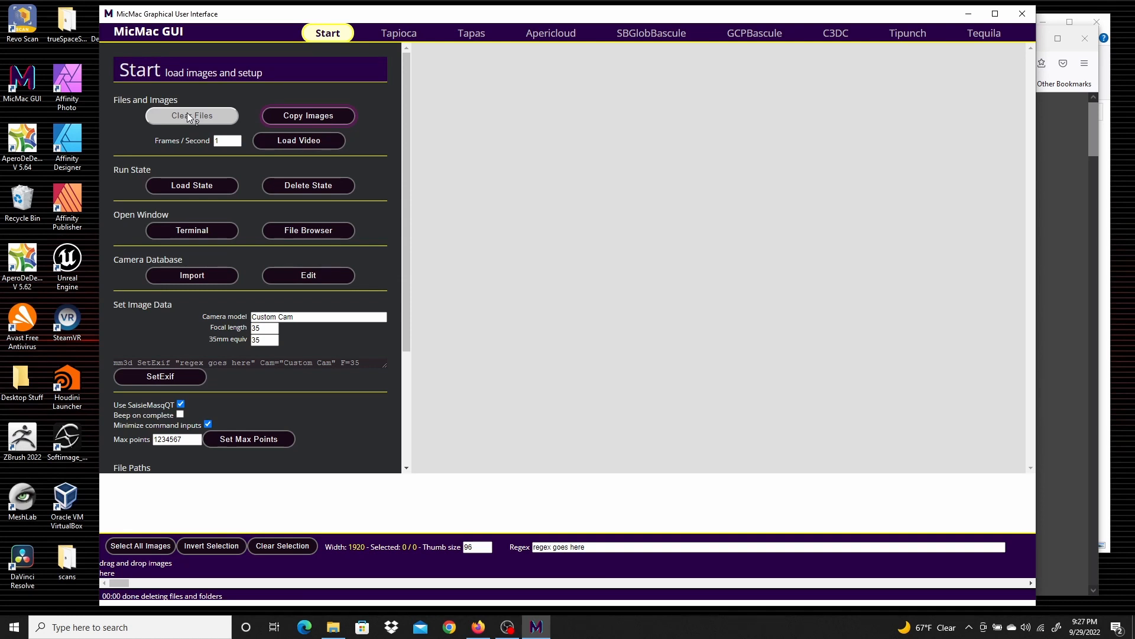
Copy the nine images et000–et008 from the PhotogrammetrySamples ET folder into the project
left_click(324, 115)
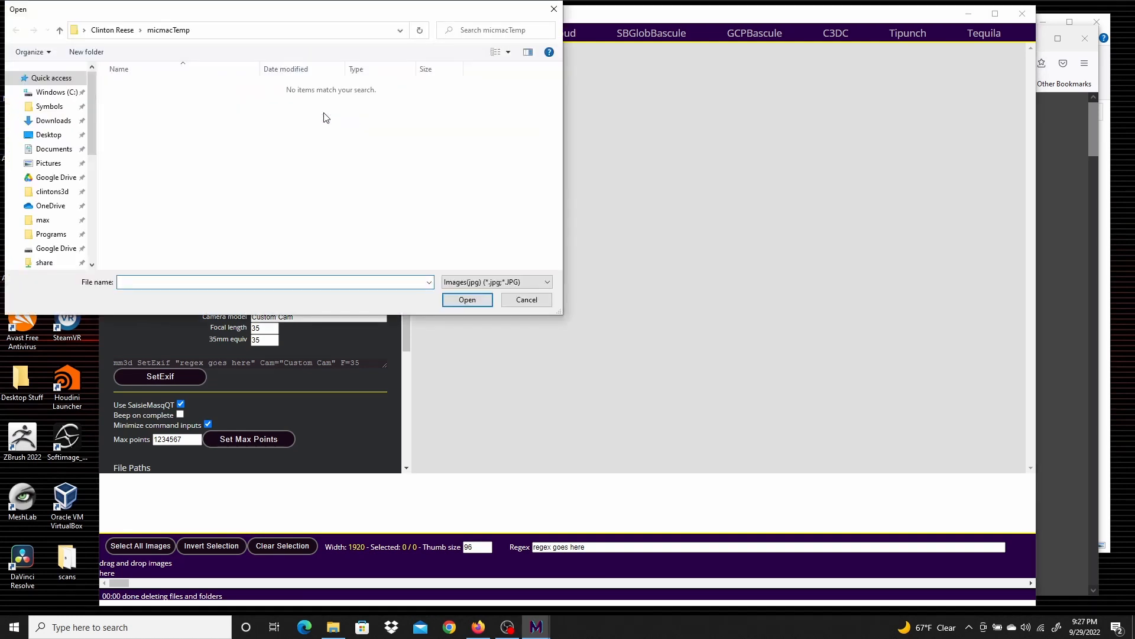
scroll(57, 196, "down", 3)
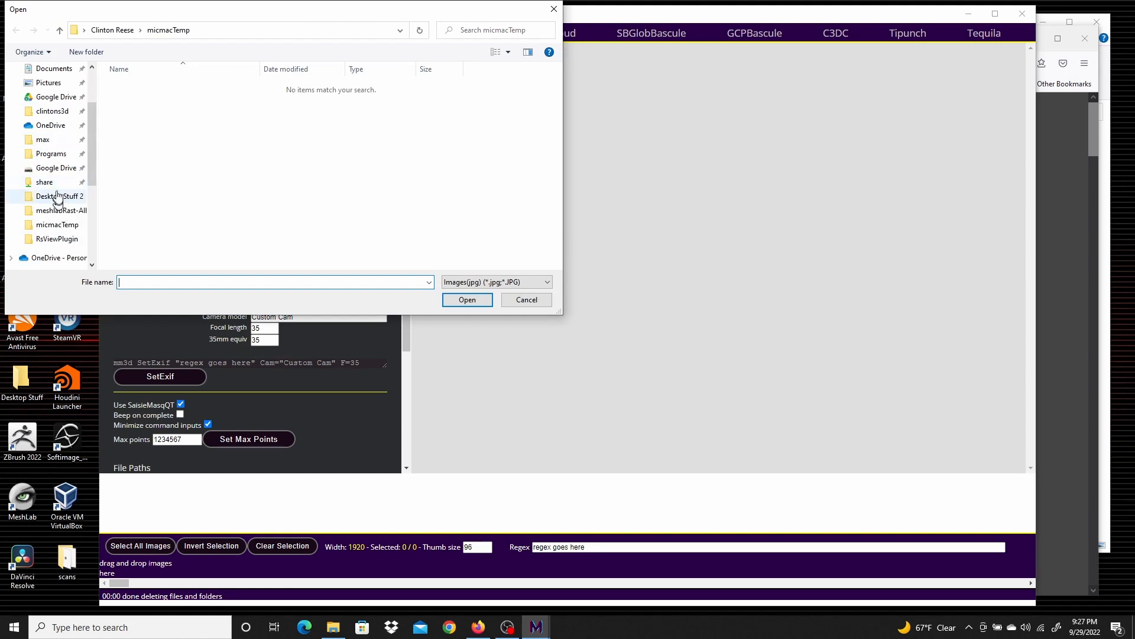
scroll(58, 187, "up", 3)
left_click(56, 92)
scroll(197, 157, "down", 5)
double_click(156, 115)
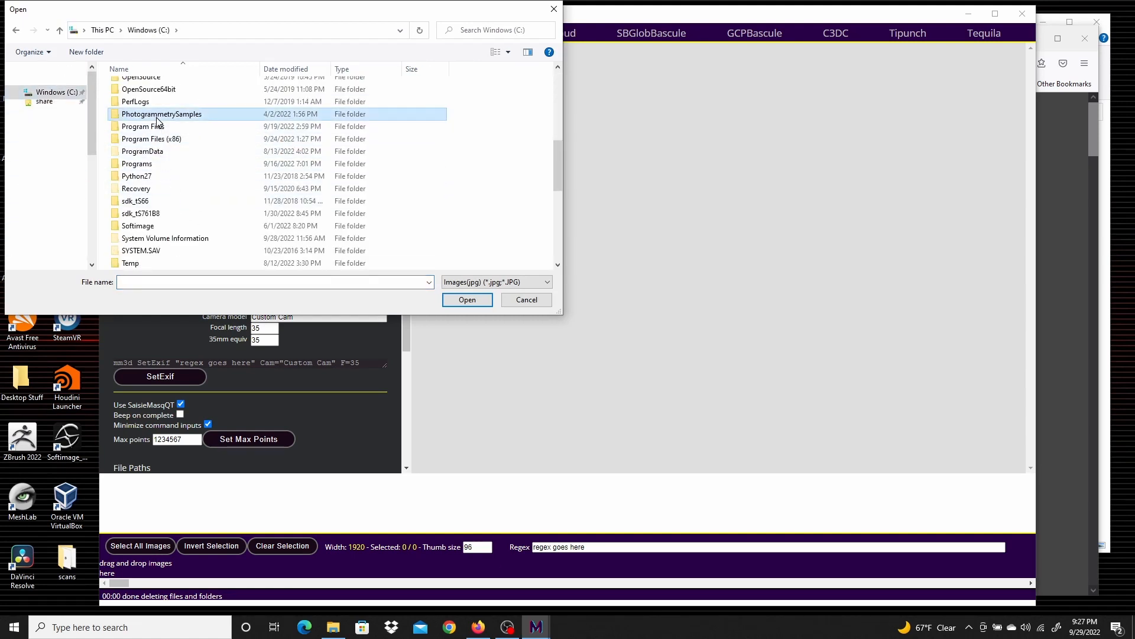
double_click(126, 111)
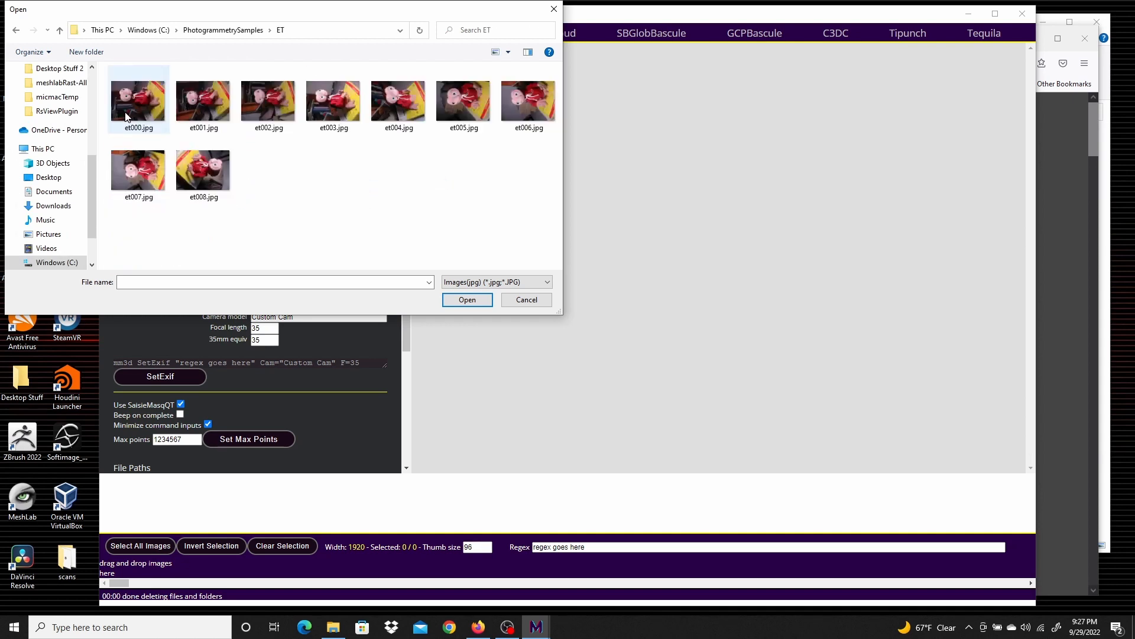
left_click_drag(129, 232, 525, 90)
left_click(474, 300)
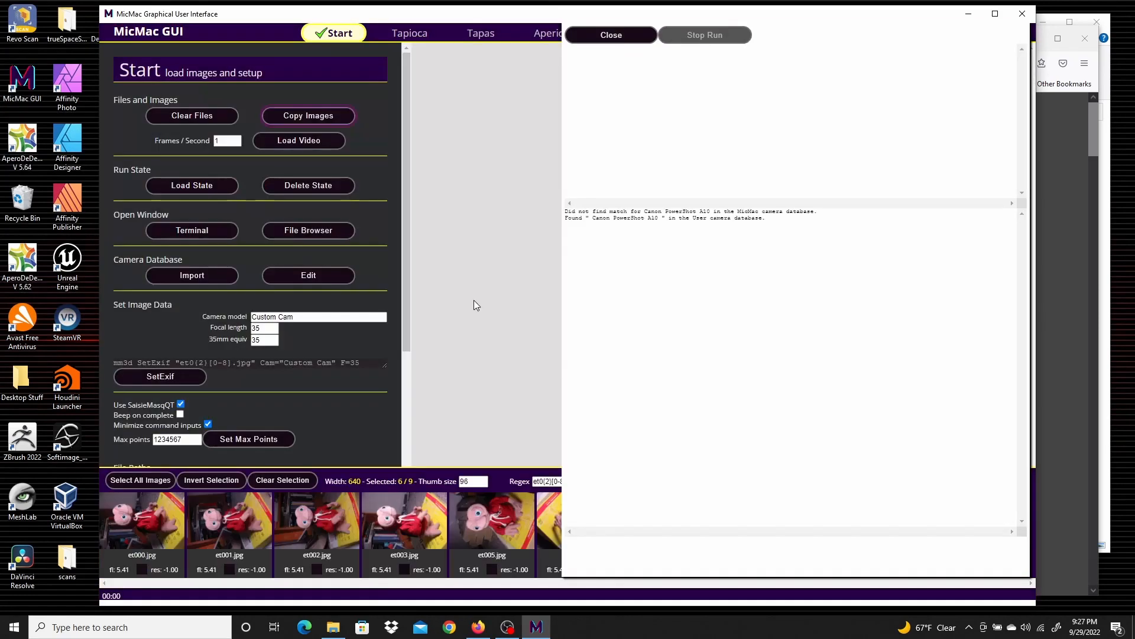
left_click(638, 32)
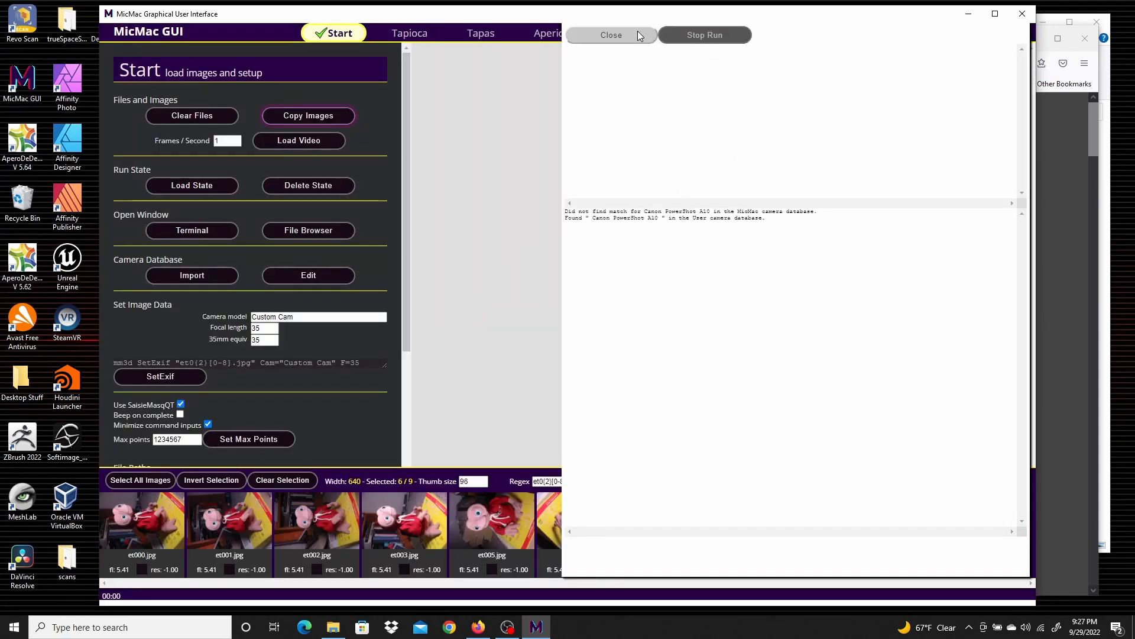
Run Tapioca tie-point matching on all images at image size 640
left_click(418, 37)
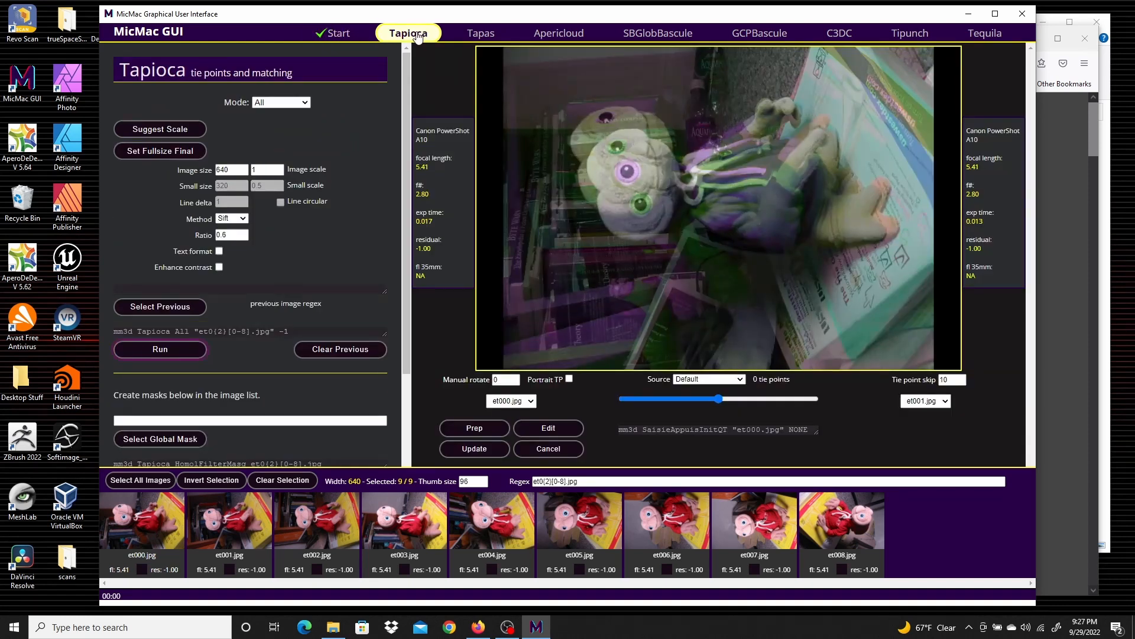
left_click(181, 347)
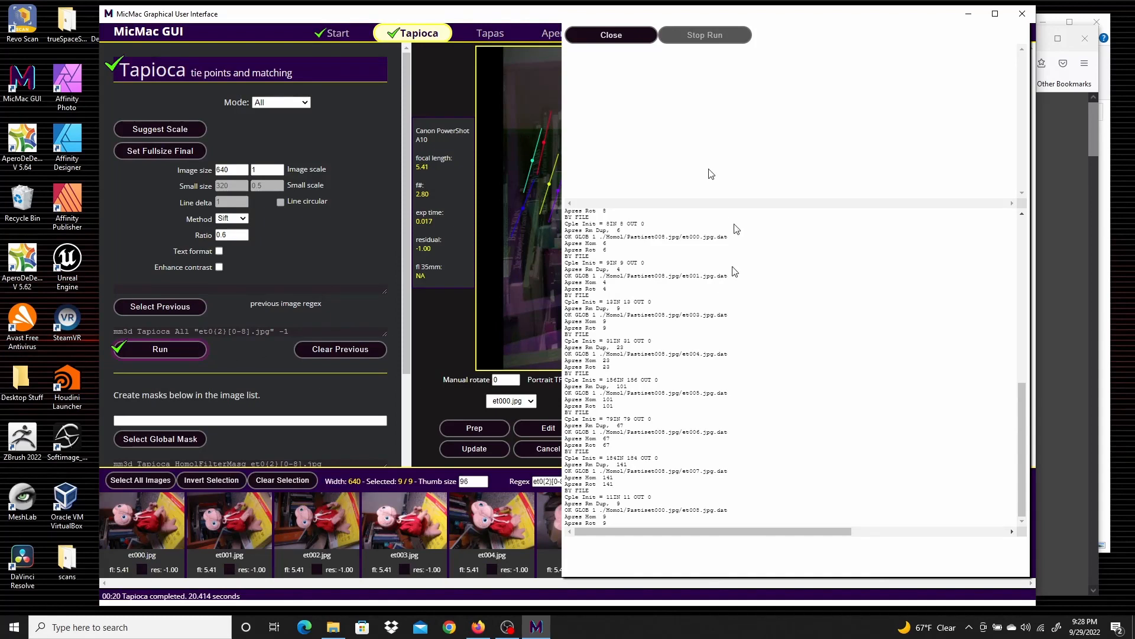
left_click(582, 36)
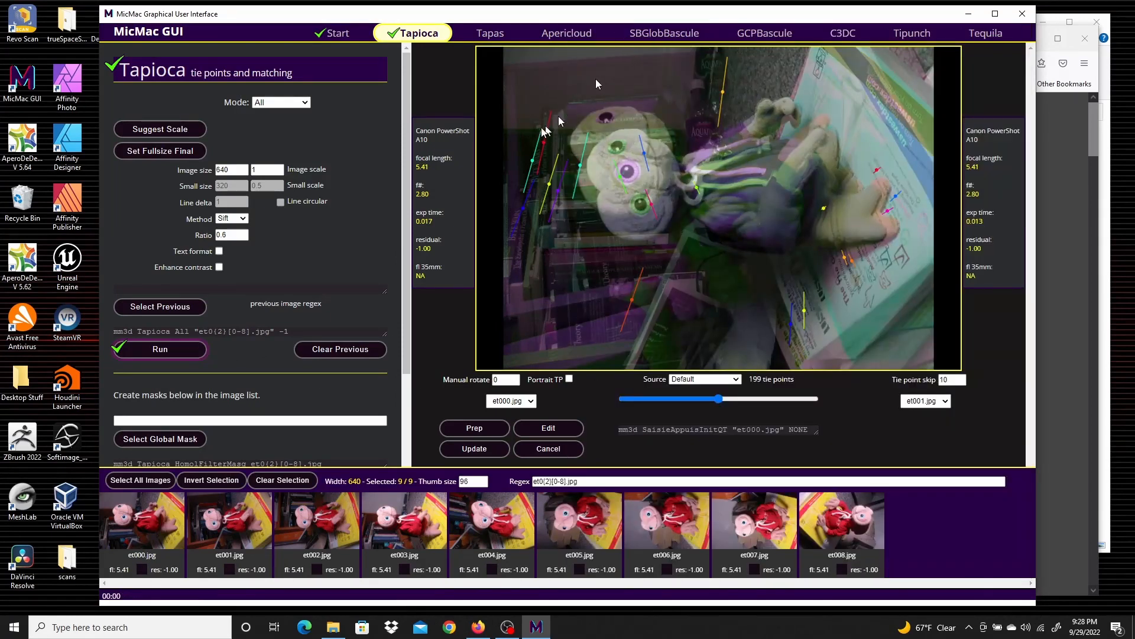
Run Tapas with RadialBasic mode using the Orient final operation with output All
left_click(490, 33)
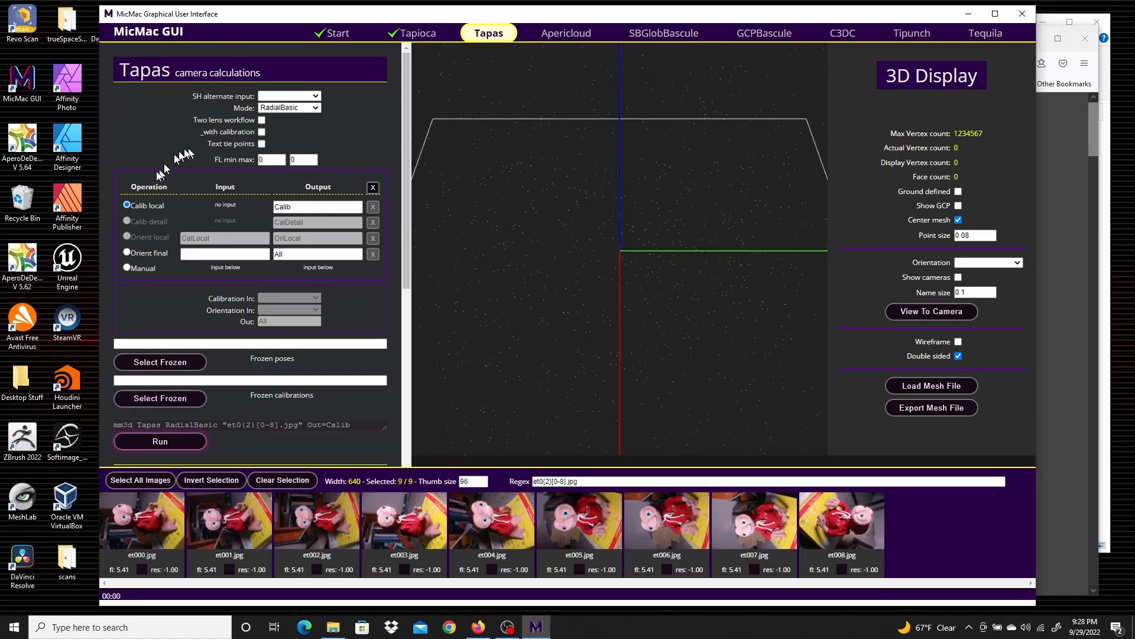
left_click(126, 253)
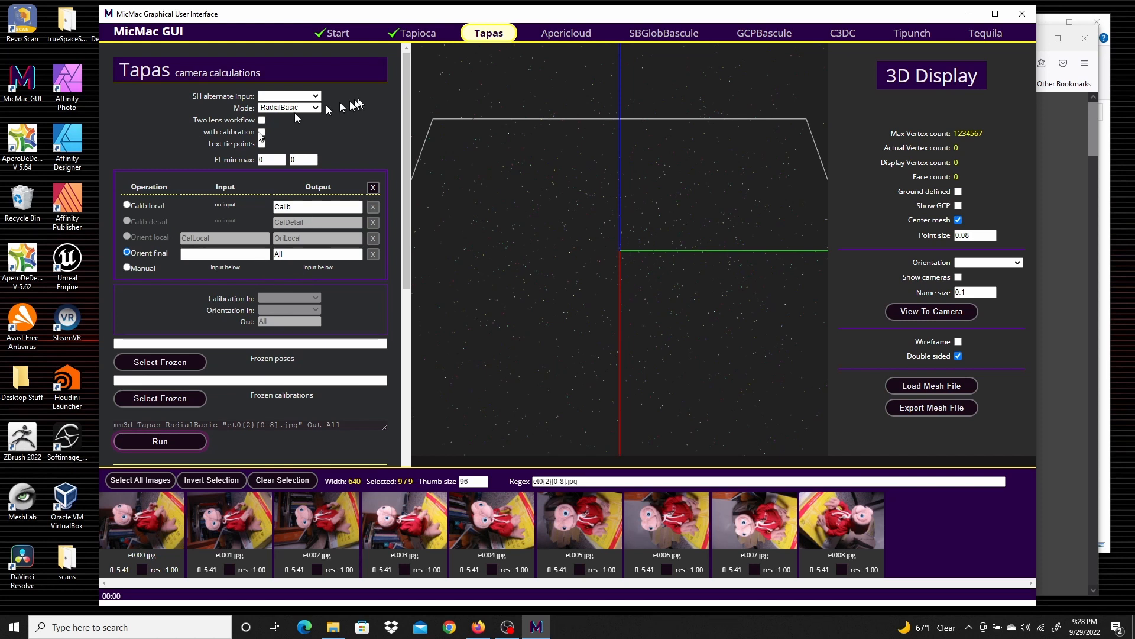
left_click(172, 441)
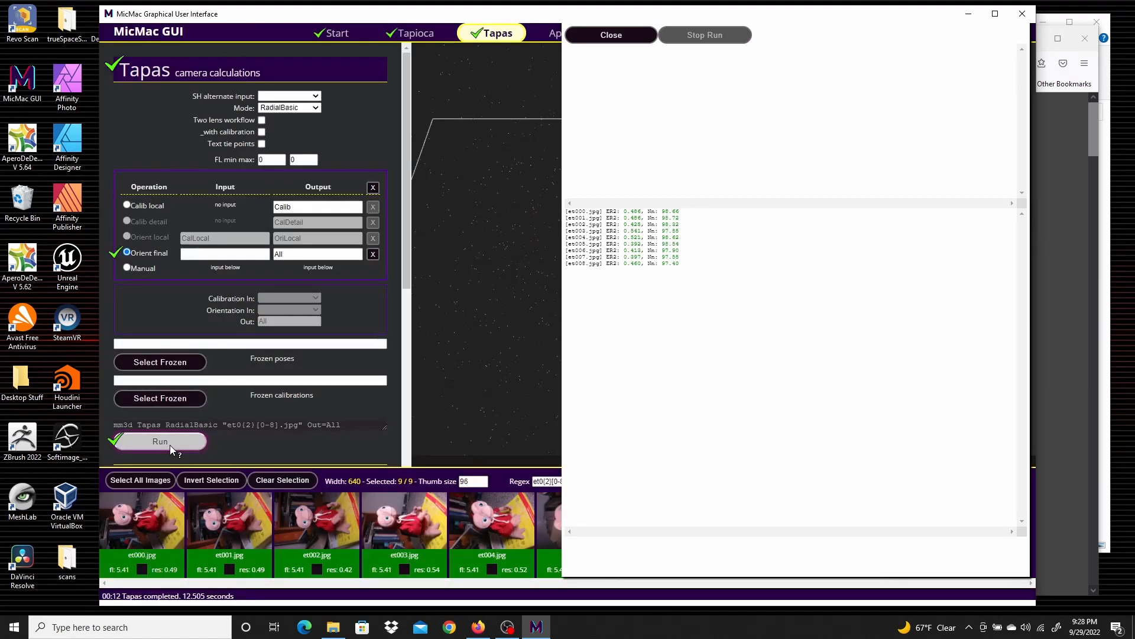
left_click(609, 36)
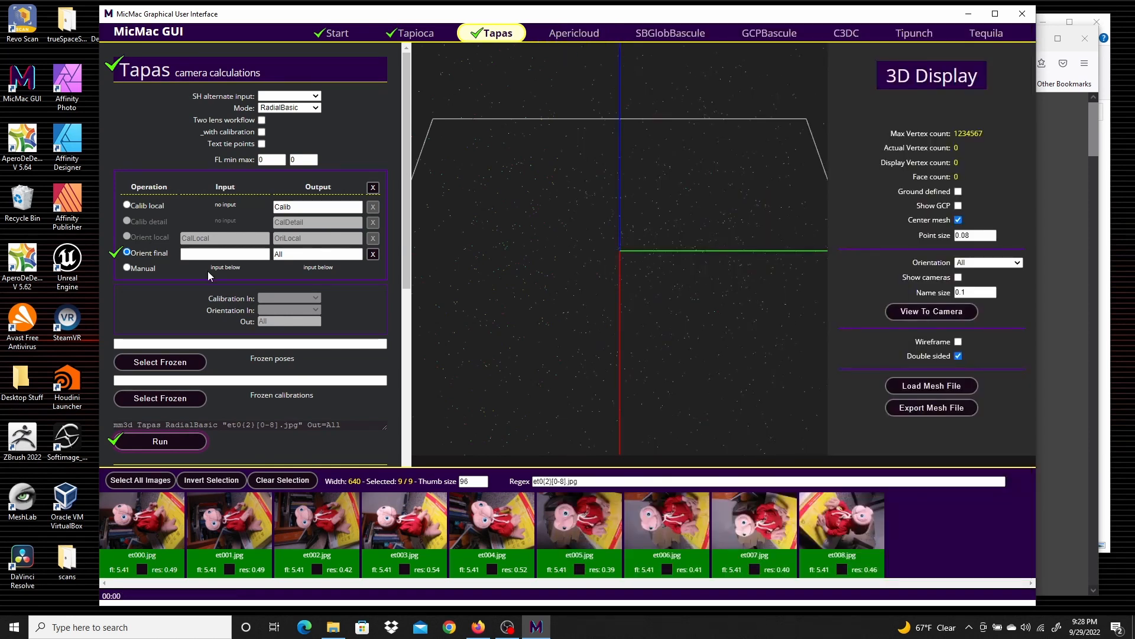
Generate the AperiCloud 3D preview with cameras included and orbit the sparse point cloud
scroll(207, 271, "down", 5)
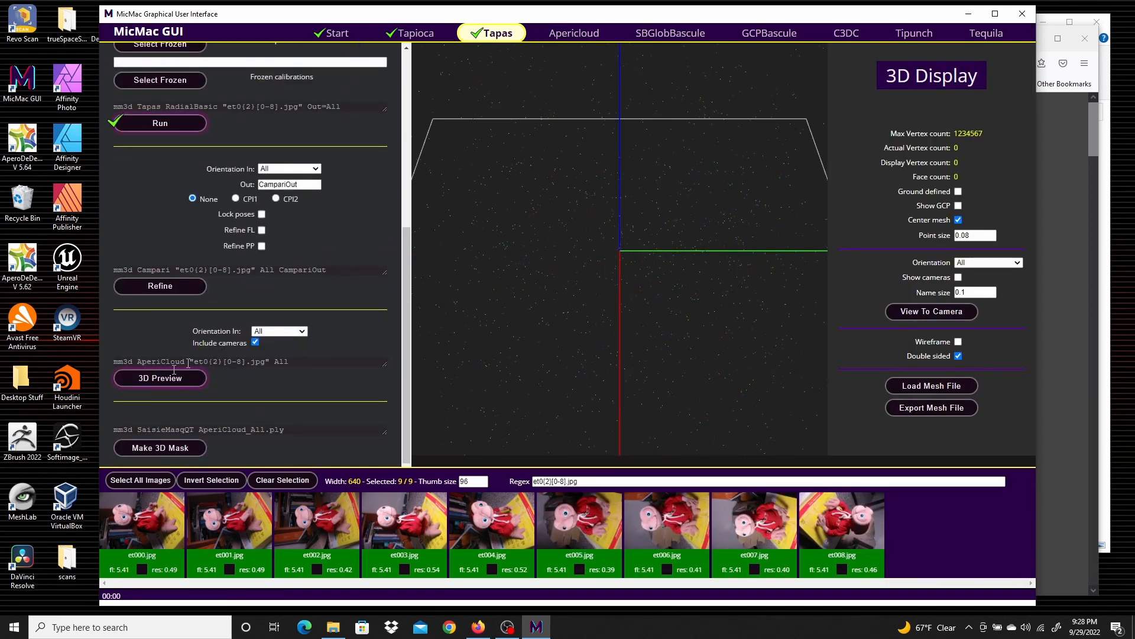
left_click(151, 381)
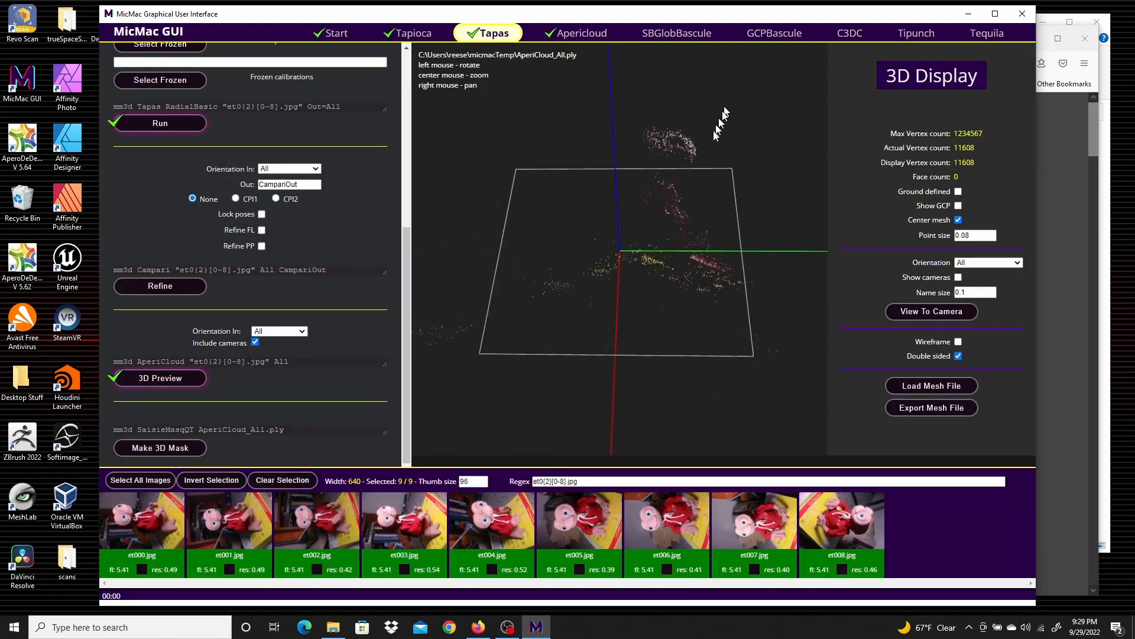
left_click_drag(717, 127, 630, 245)
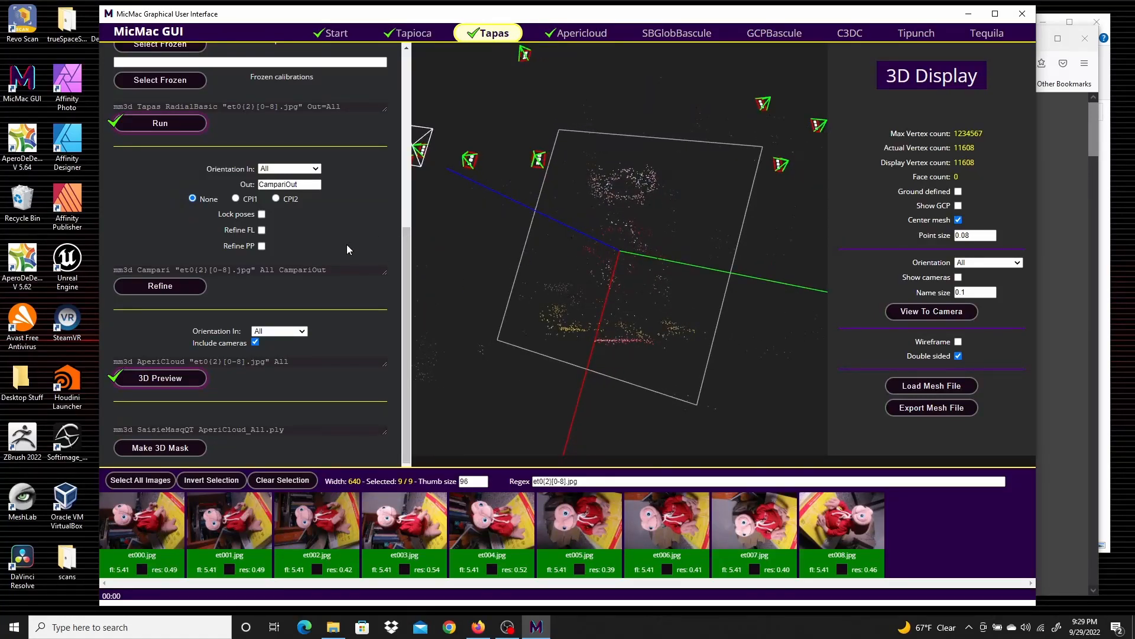
left_click_drag(622, 151, 620, 109)
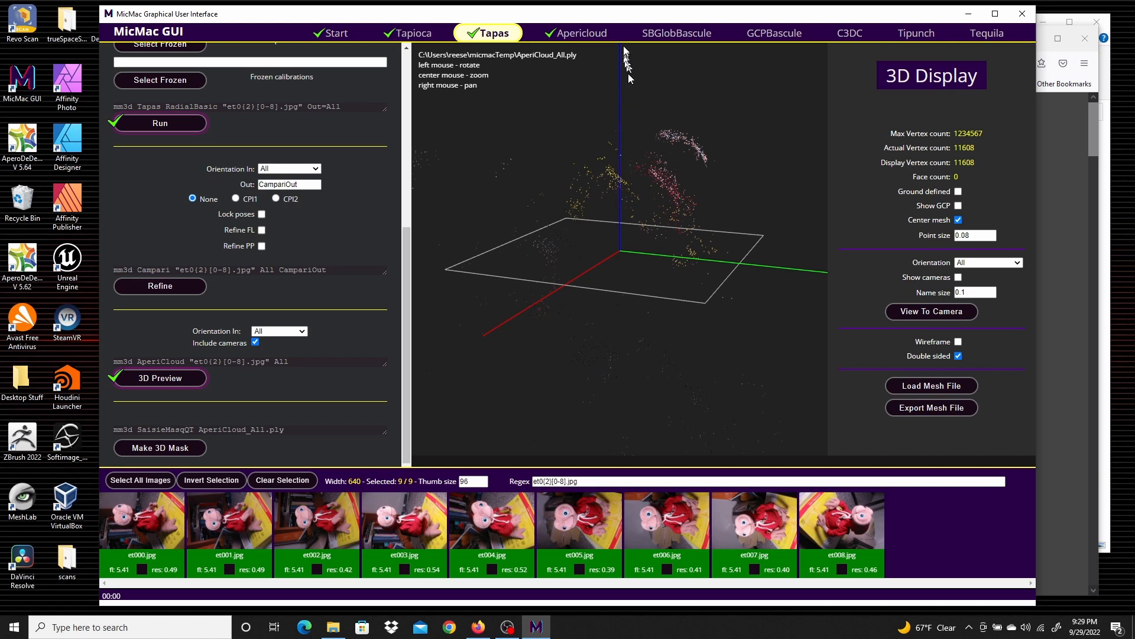
Select only image et001 and open its ground mask editor
left_click(682, 35)
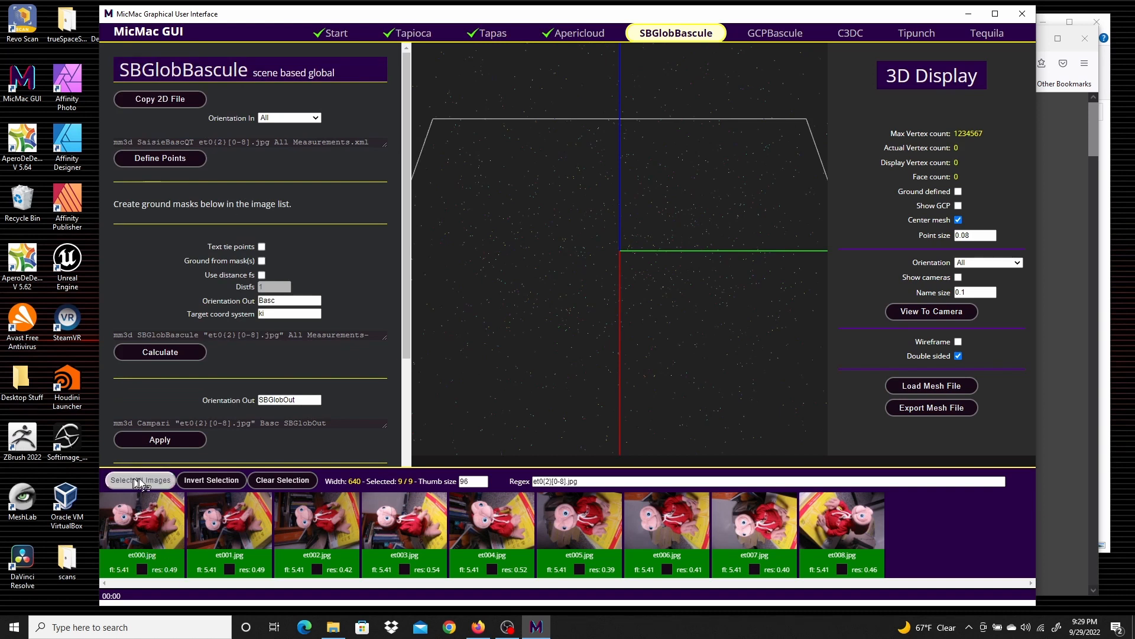
left_click(285, 481)
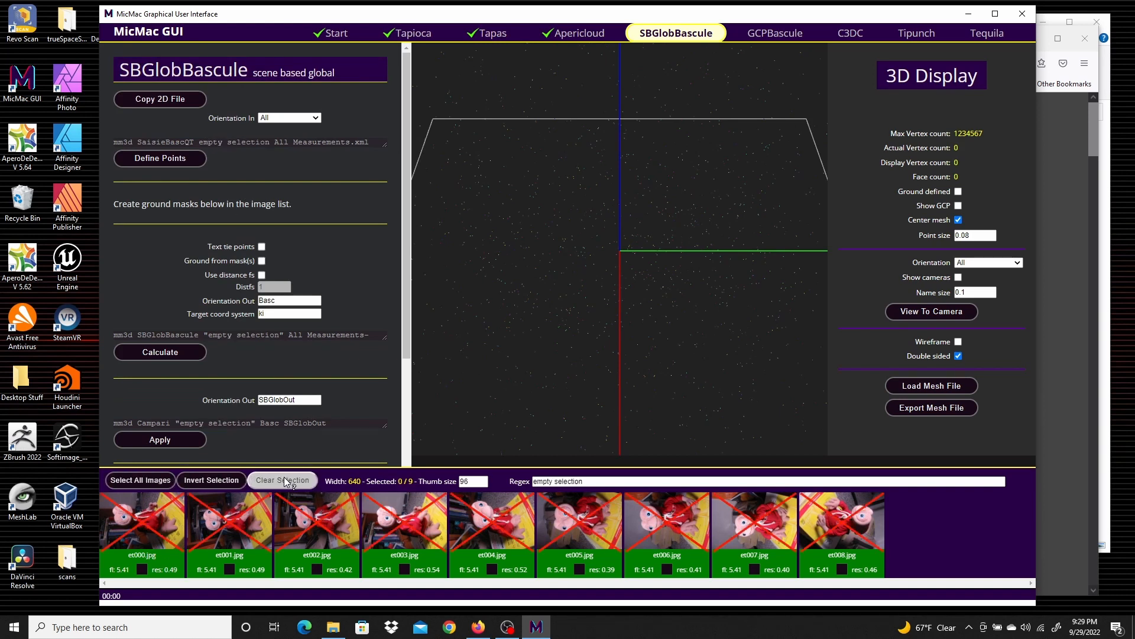
left_click(231, 529)
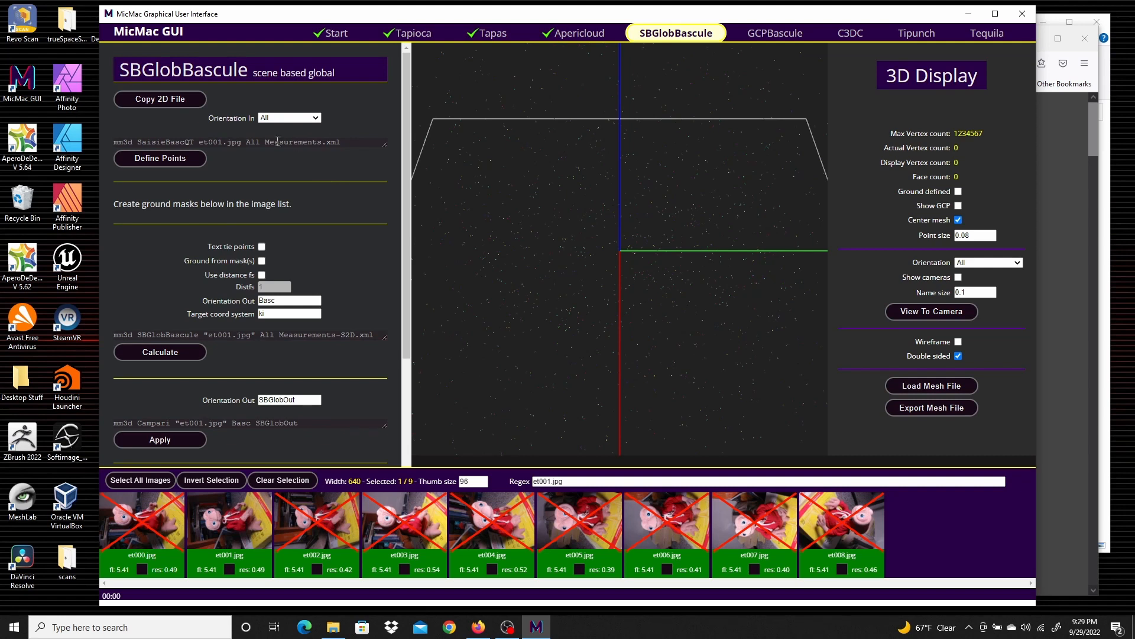
left_click(228, 569)
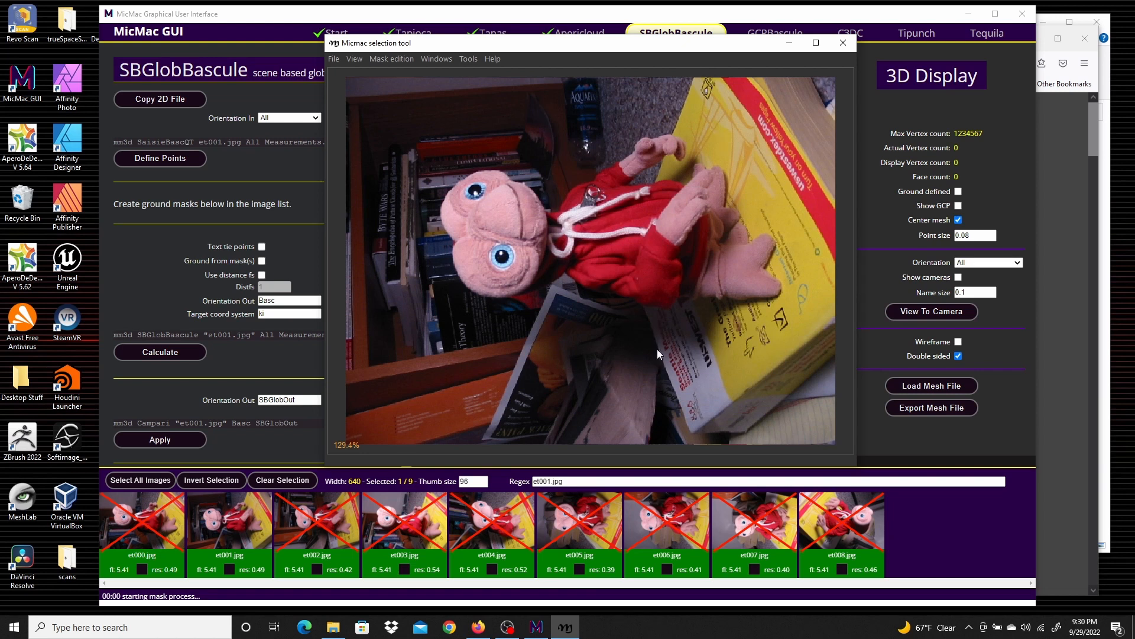
Draw a polygon mask covering the yellow book's flat surface beside the figure and fill it
left_click_drag(657, 350, 789, 296)
left_click(789, 296)
left_click(779, 232)
left_click(708, 142)
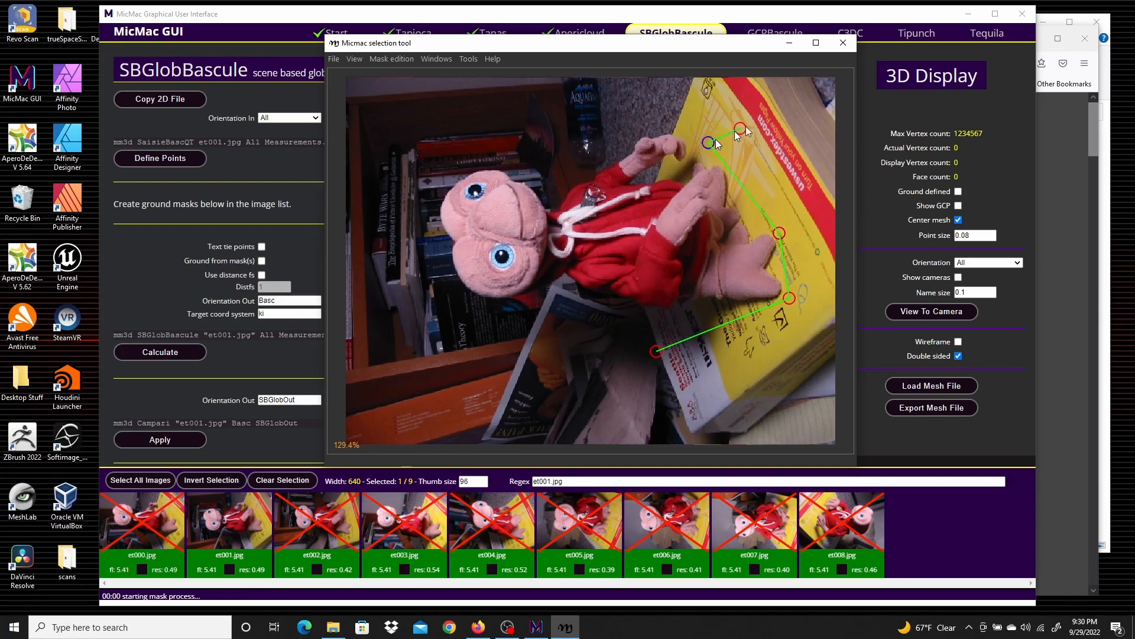
left_click(765, 93)
left_click(834, 206)
left_click(832, 321)
left_click(702, 416)
key("space")
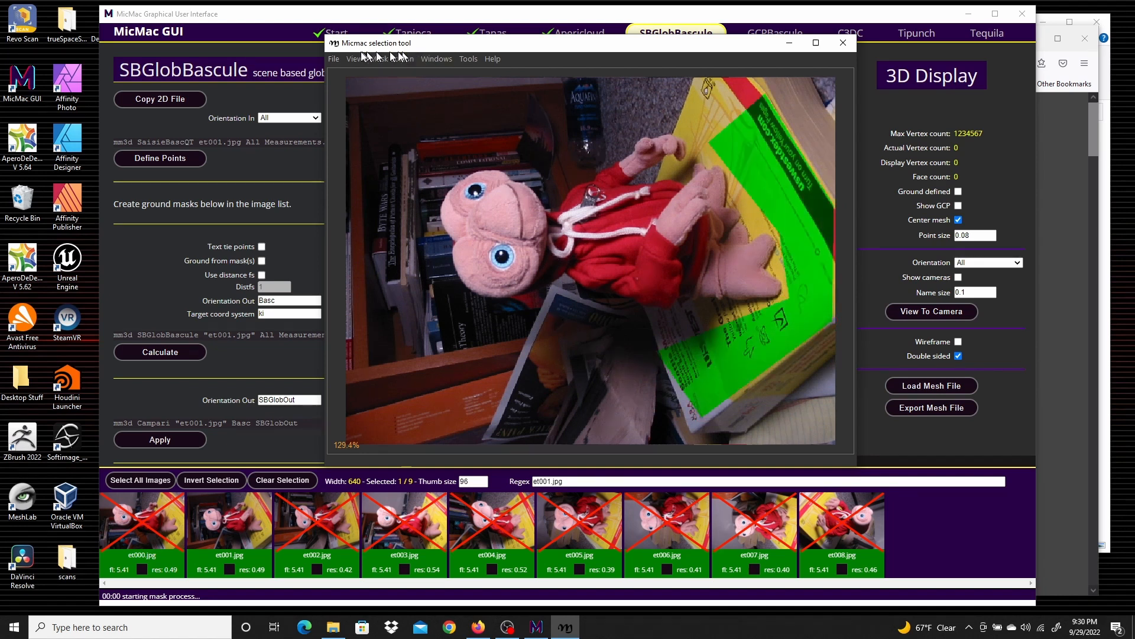
Save the mask and exit the selection tool
left_click(329, 60)
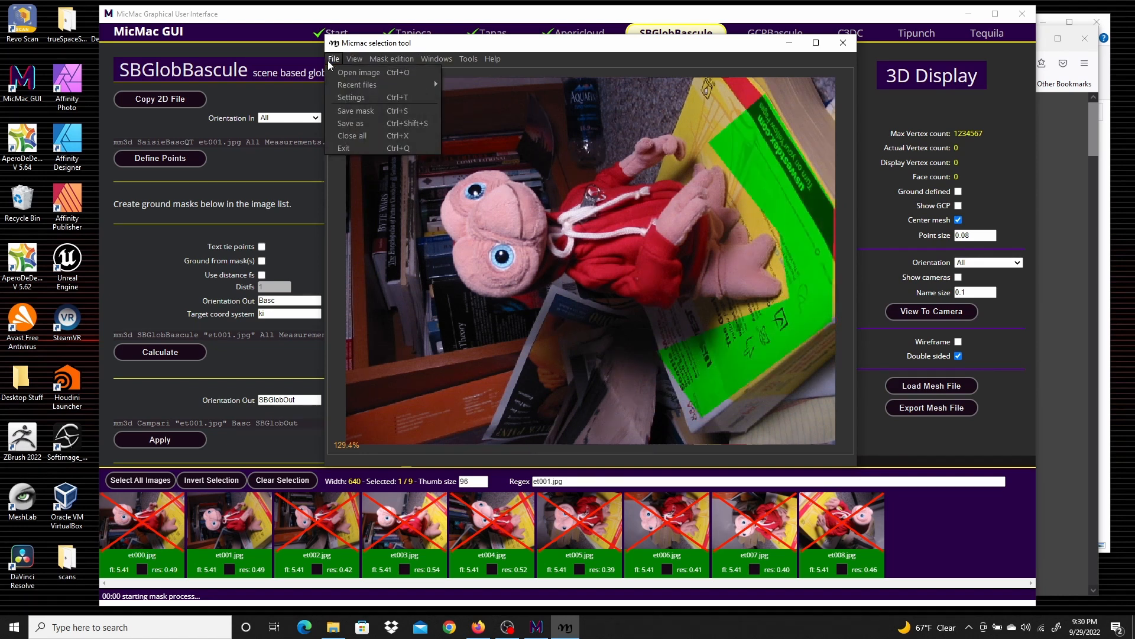
left_click(368, 110)
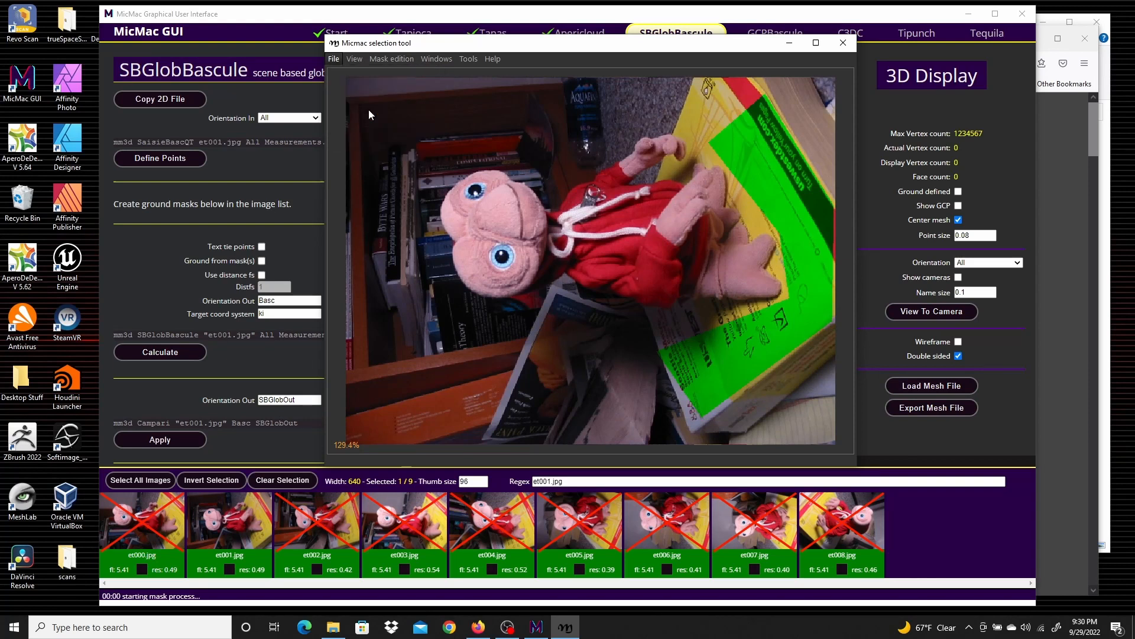
left_click(339, 59)
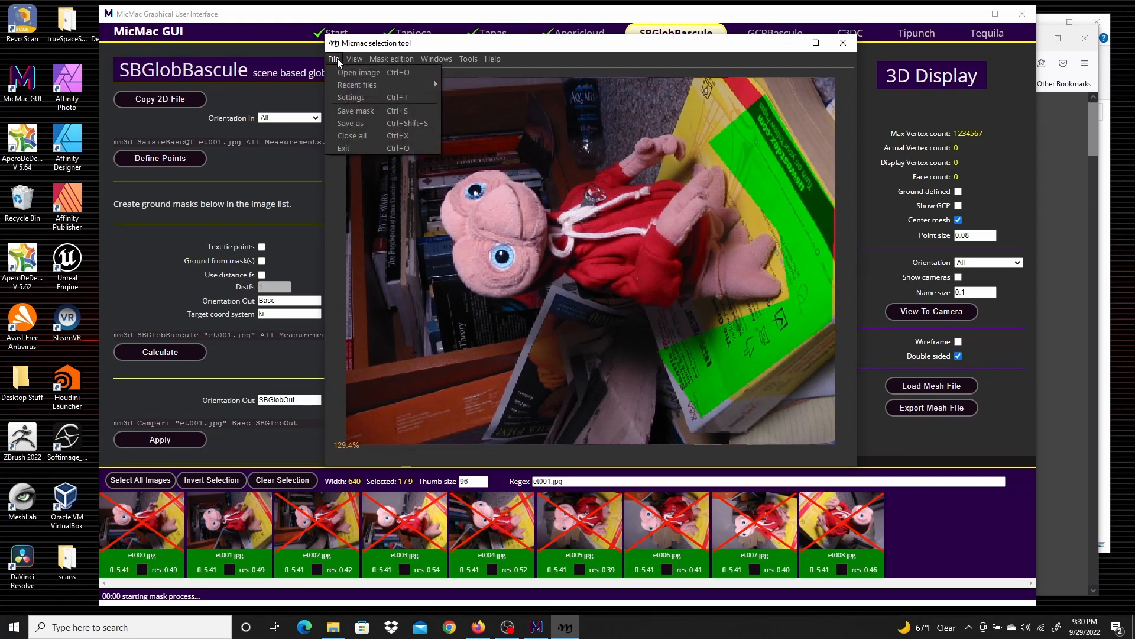
left_click(349, 147)
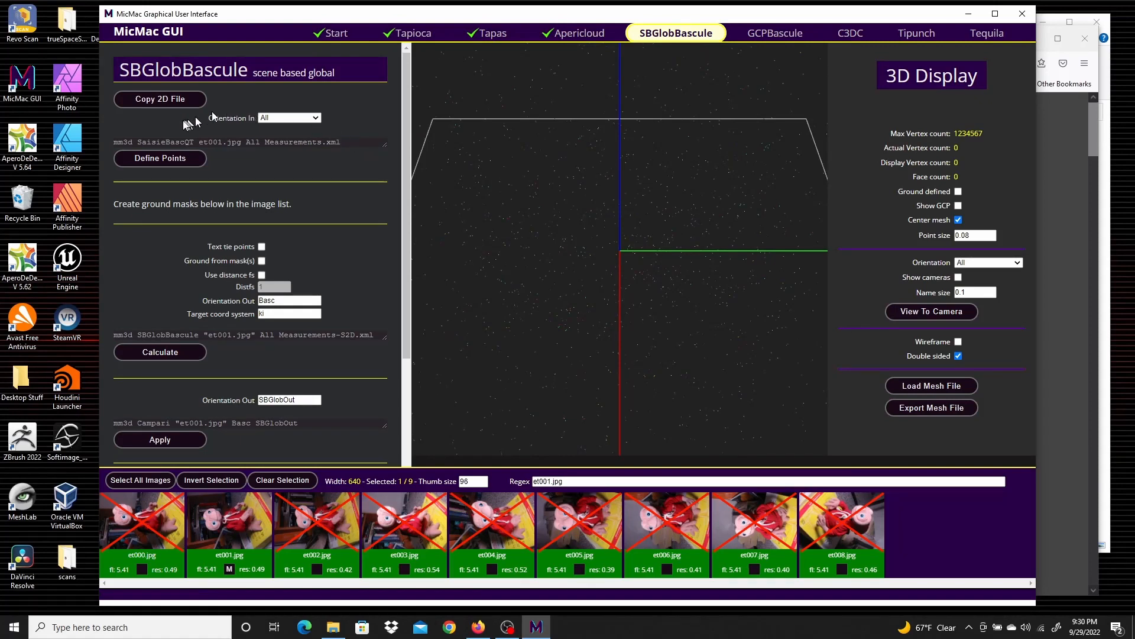
Open Define Points for et001, accept the small-image warning, and zoom in on the yellow book
left_click(145, 161)
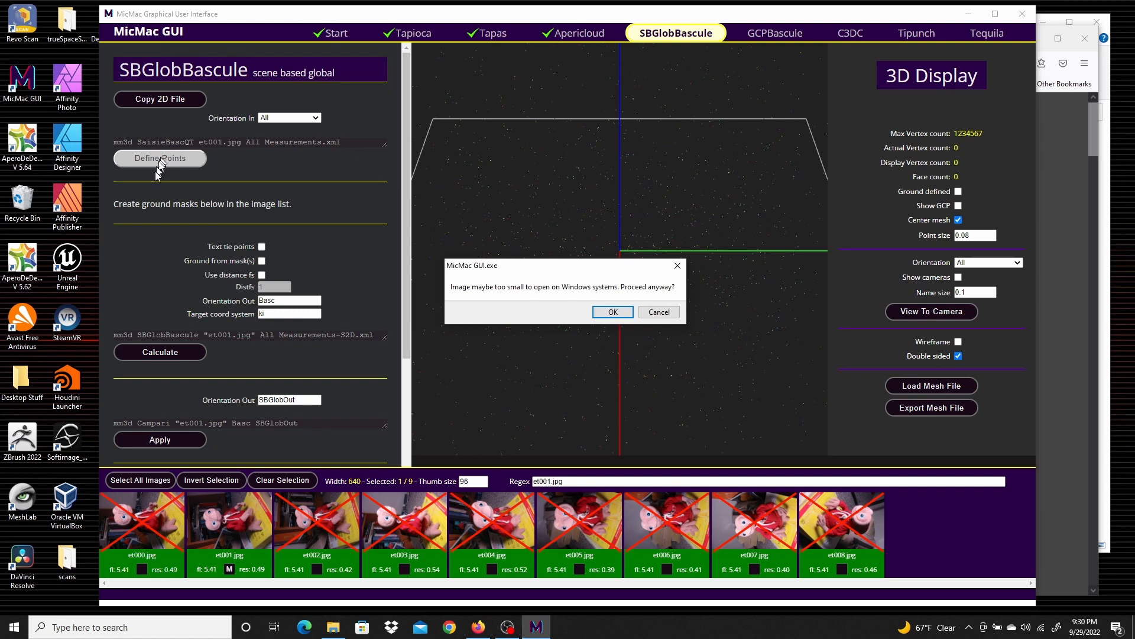
left_click(612, 312)
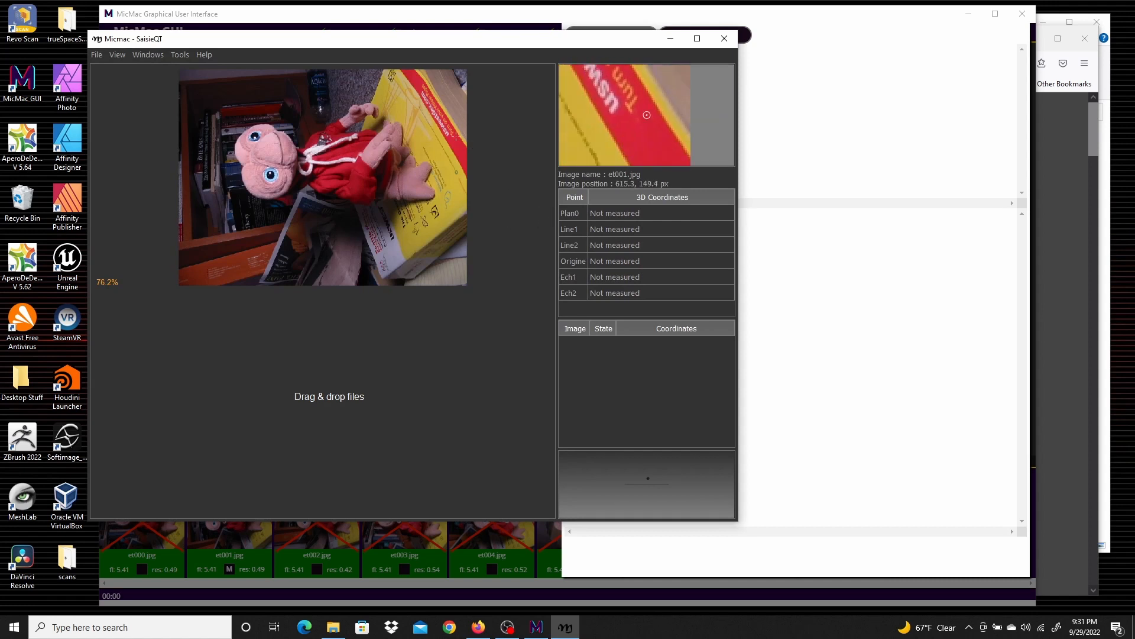
scroll(446, 134, "up", 1)
scroll(446, 133, "up", 4)
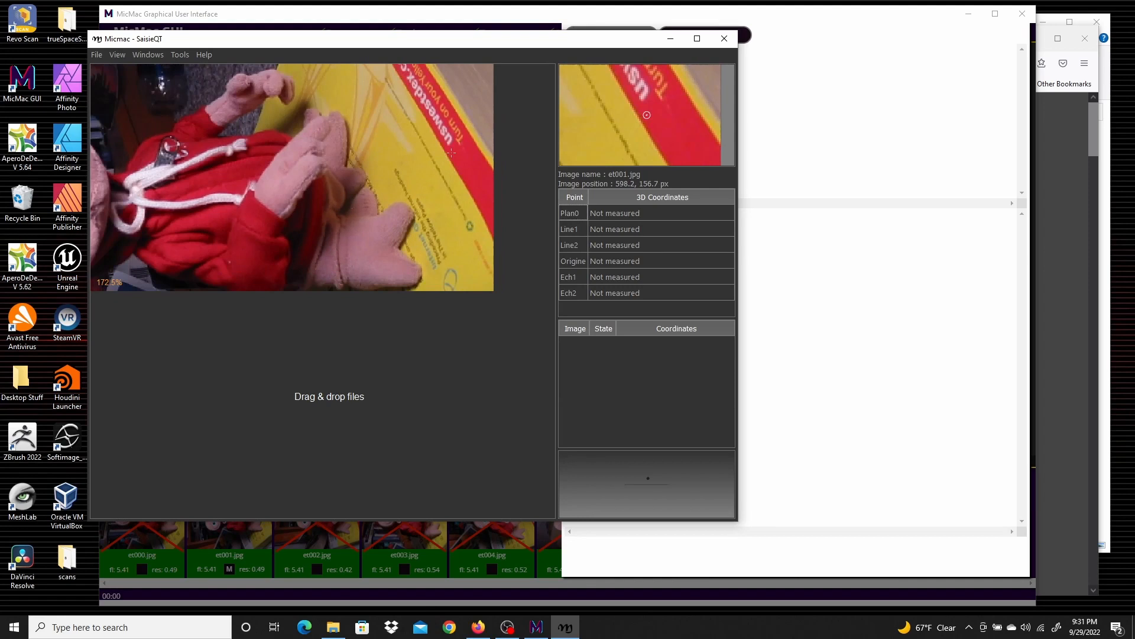
Place the Line1 and Line2 points on the yellow book to define the horizontal direction
left_click(571, 230)
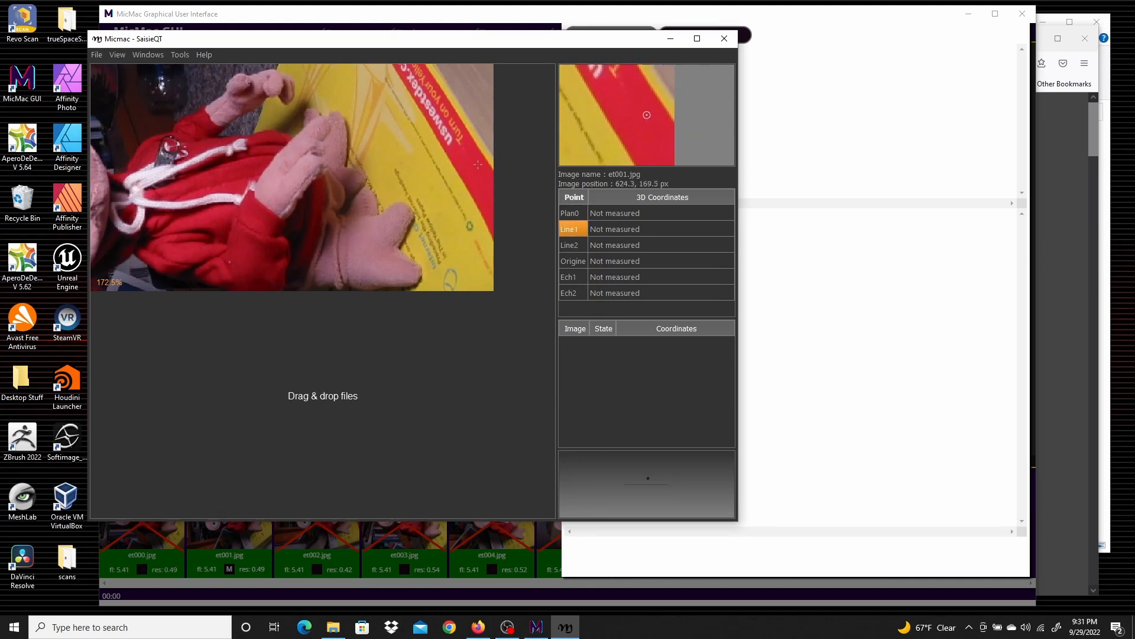
left_click(471, 226)
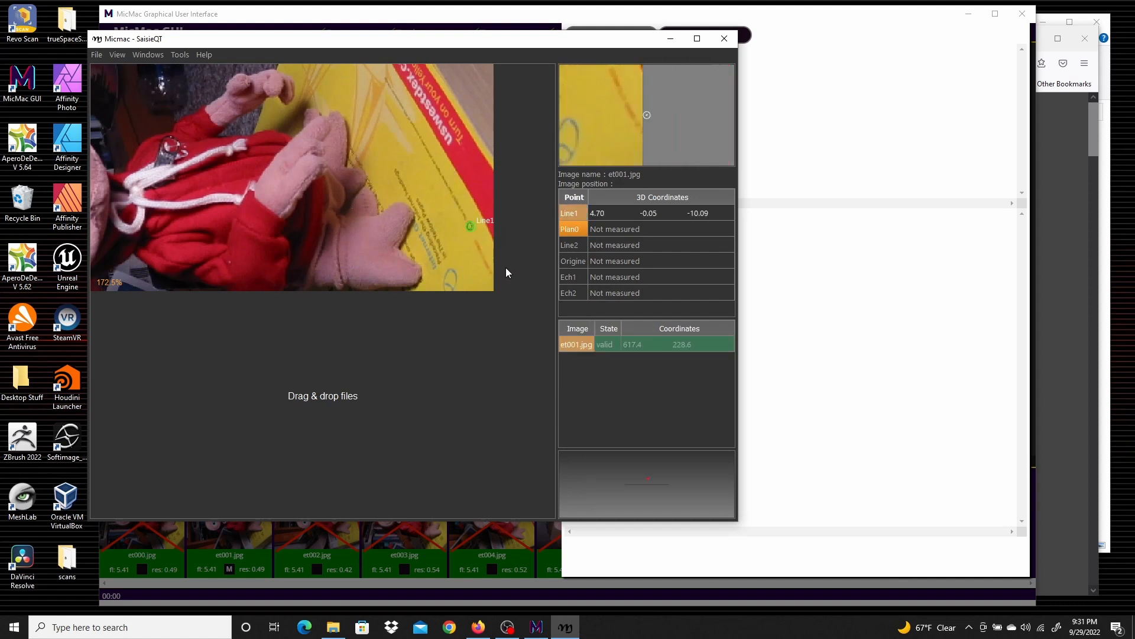
left_click(574, 244)
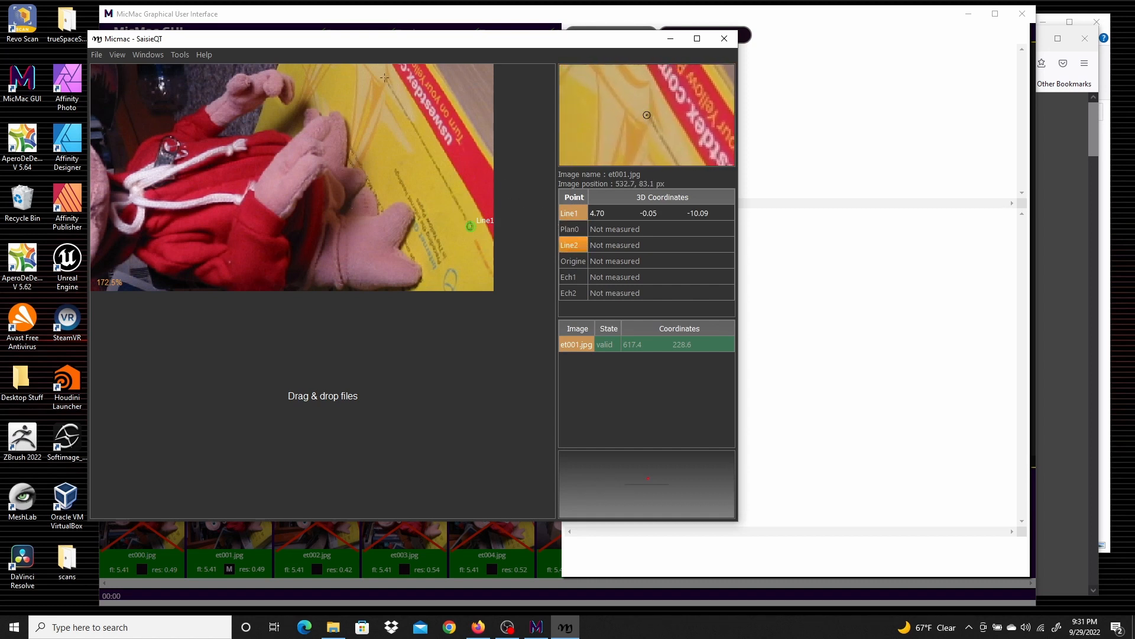
left_click(384, 77)
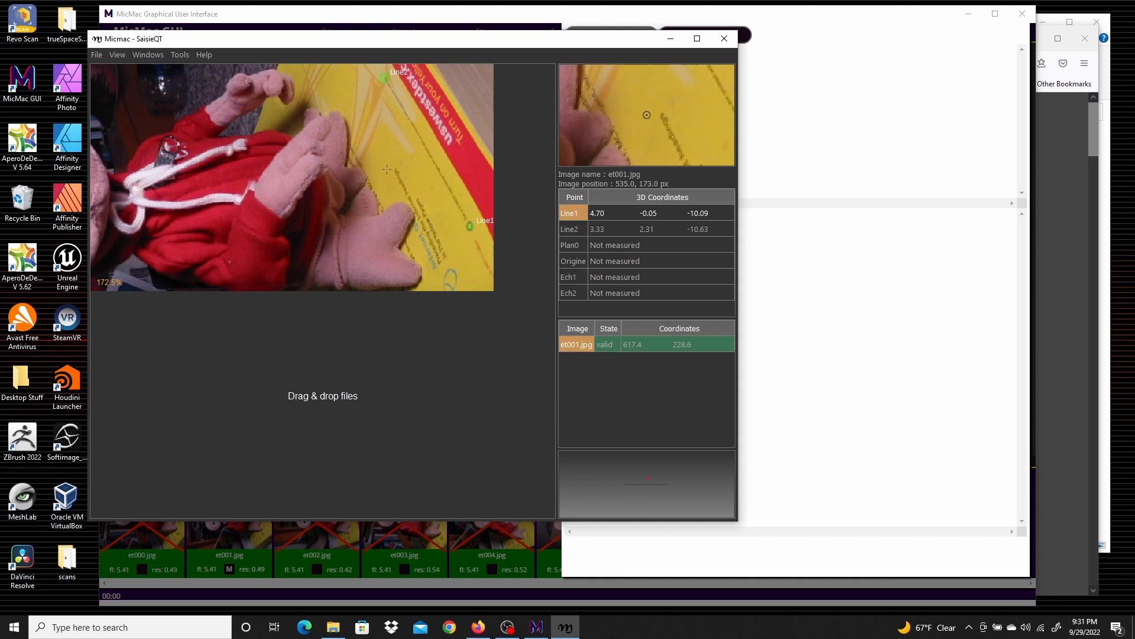
Exit the point-definition tool and close the run log
left_click(104, 57)
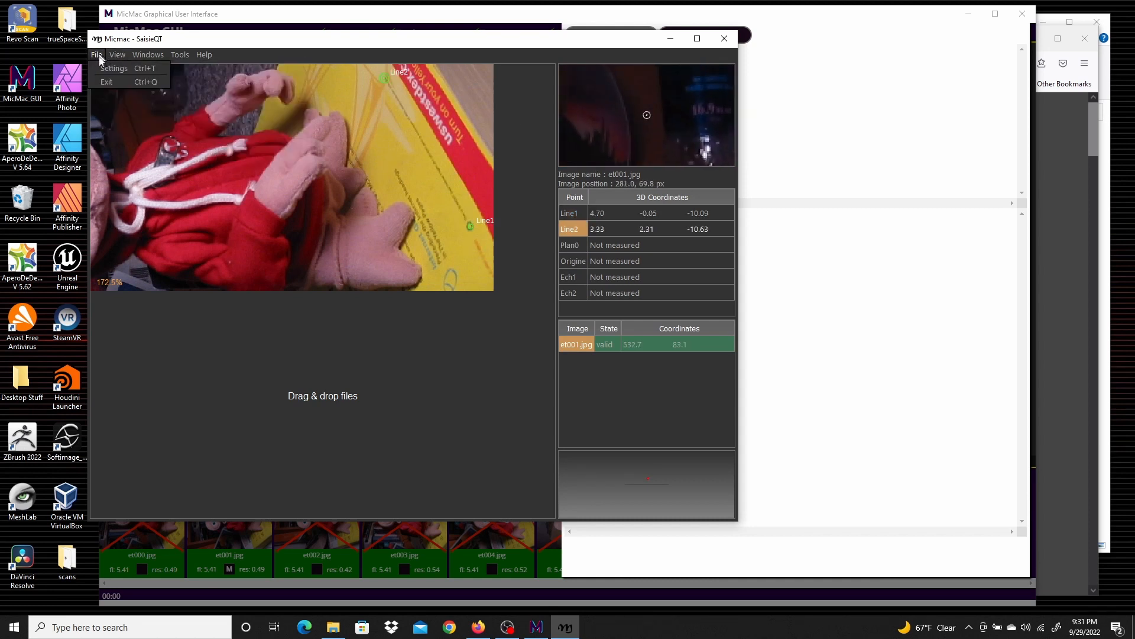
left_click(101, 82)
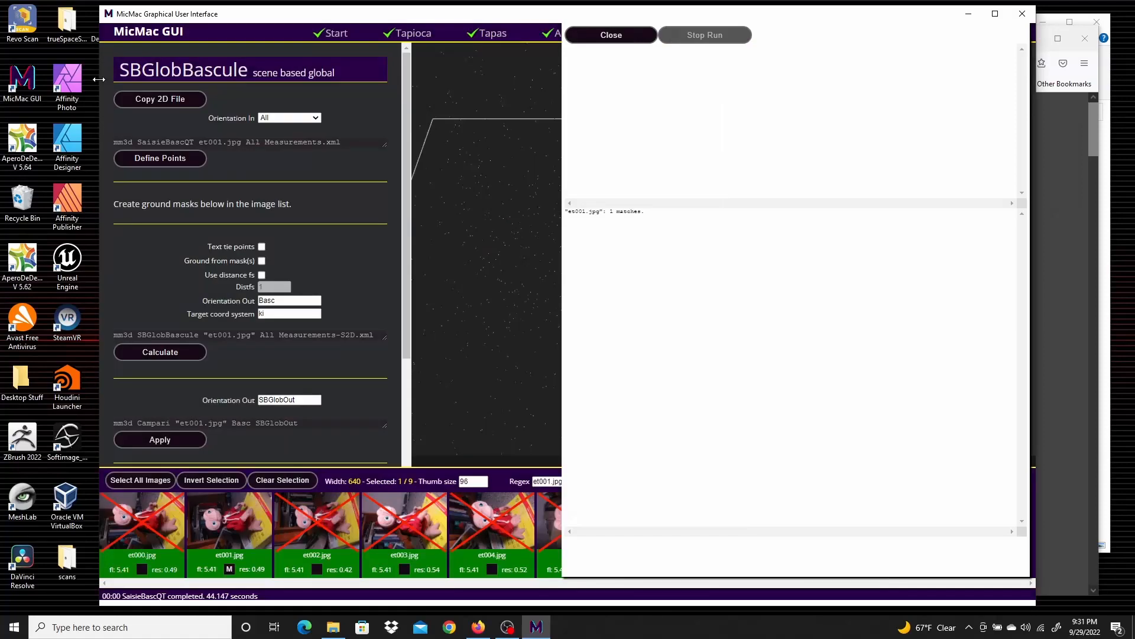
left_click(604, 37)
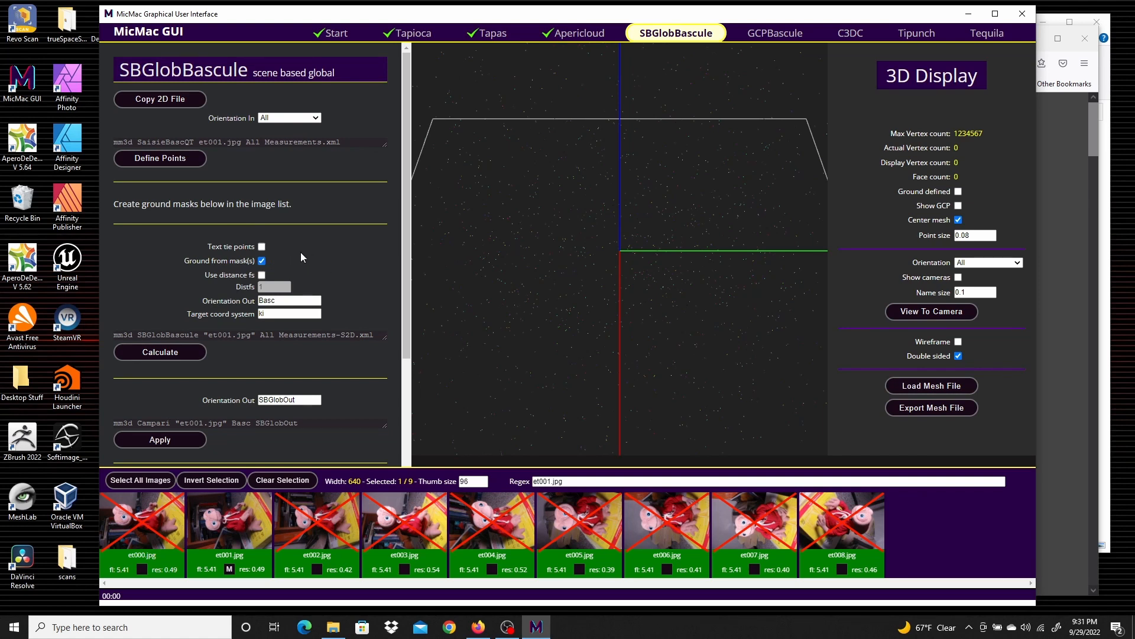
Select all images and run the SBGlobBascule calculation using the ground masks, then close the log
left_click(160, 350)
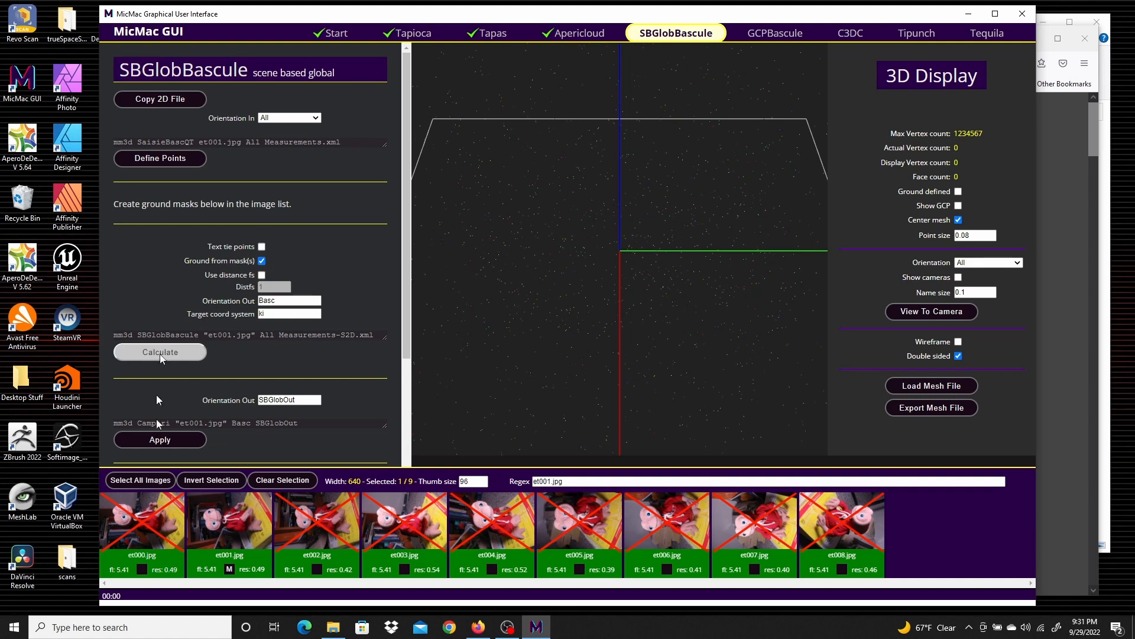
left_click(132, 478)
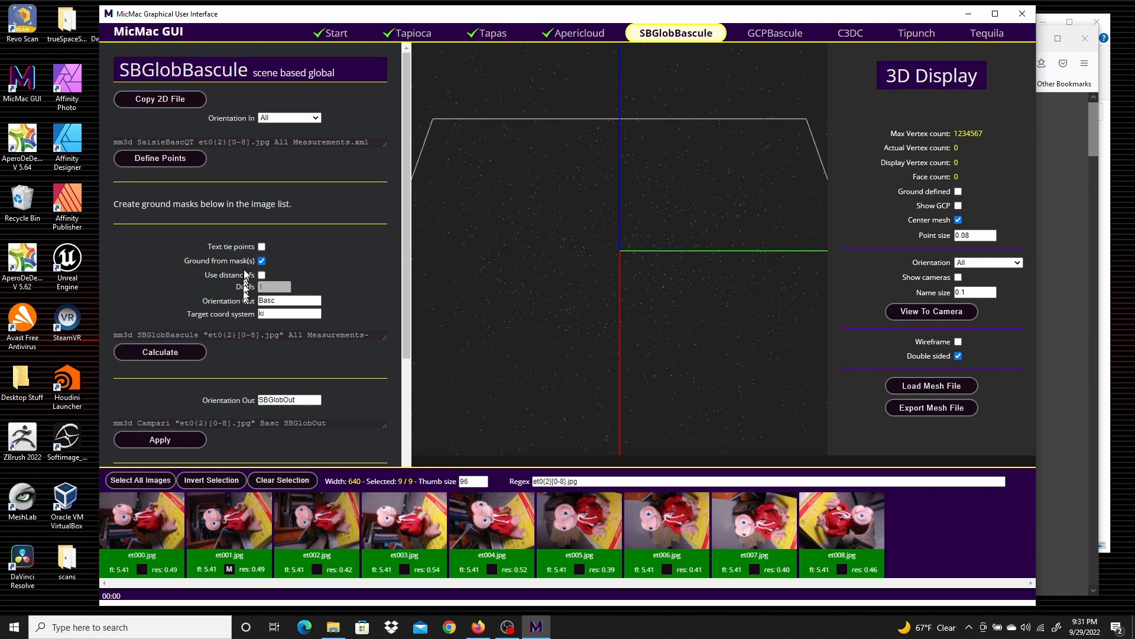
left_click(181, 353)
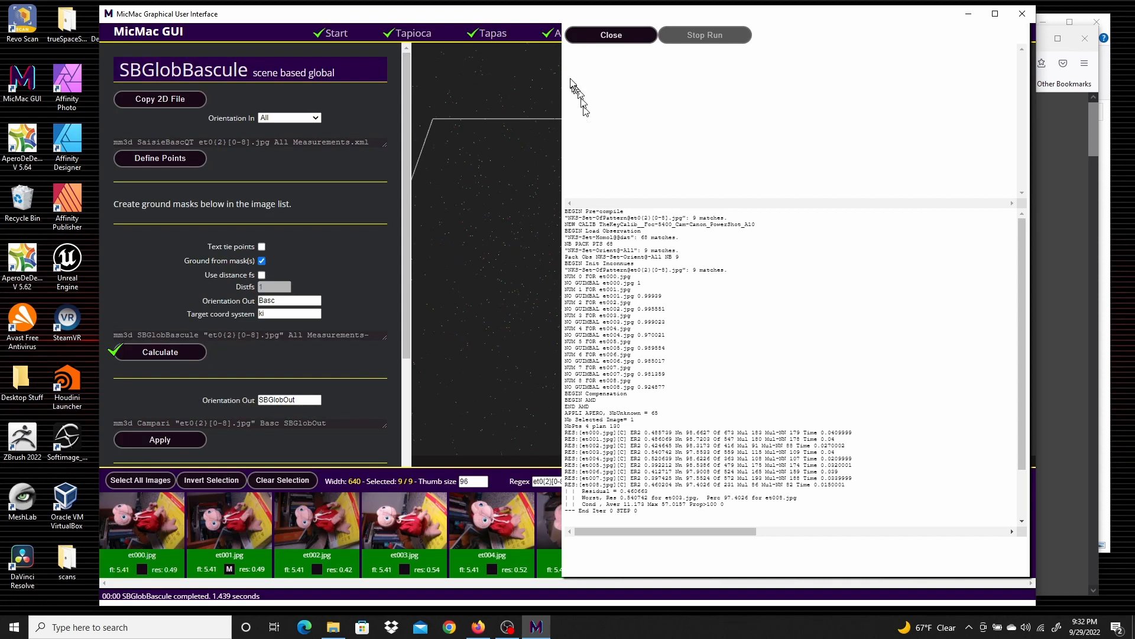
left_click(610, 35)
Apply the Basc orientation with Campari to produce the SBGlobOut orientation
scroll(349, 350, "down", 3)
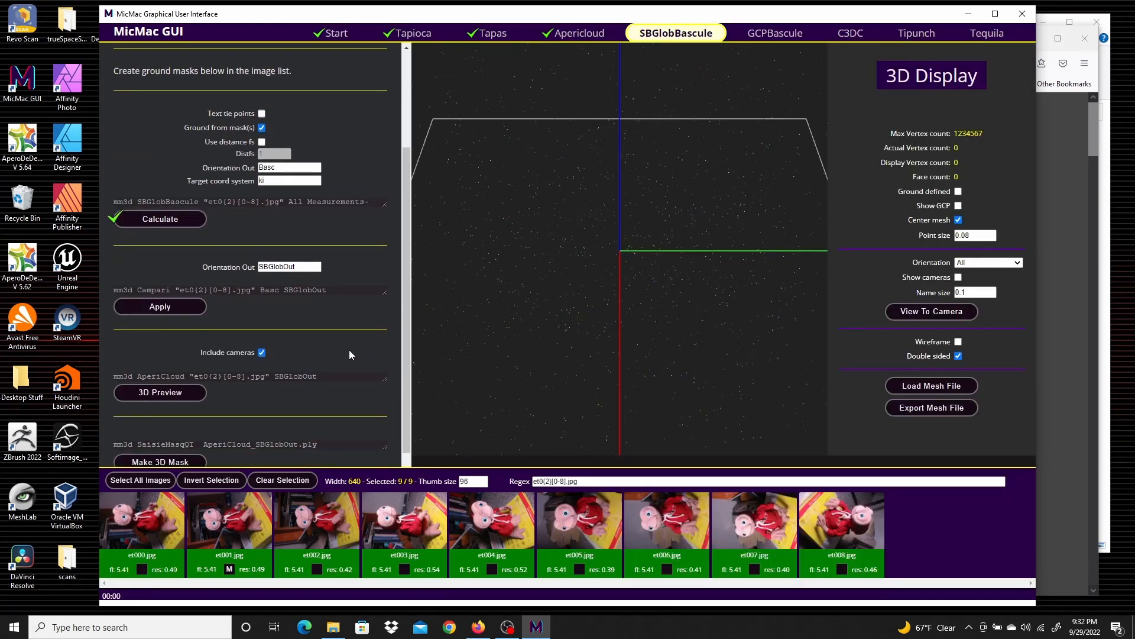
left_click(158, 292)
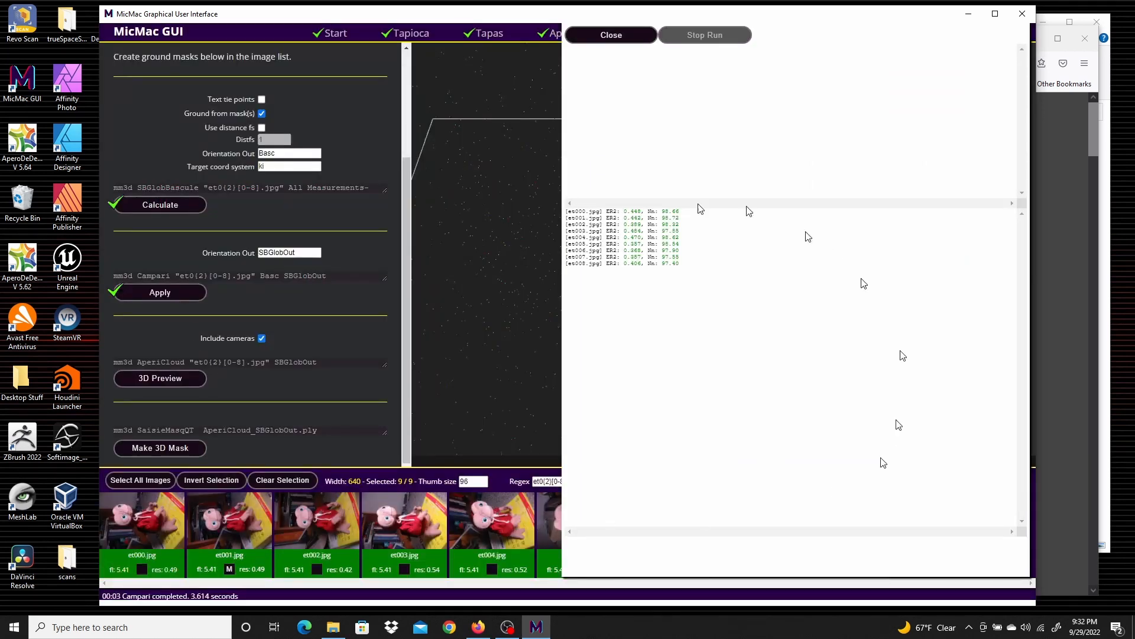
left_click(599, 36)
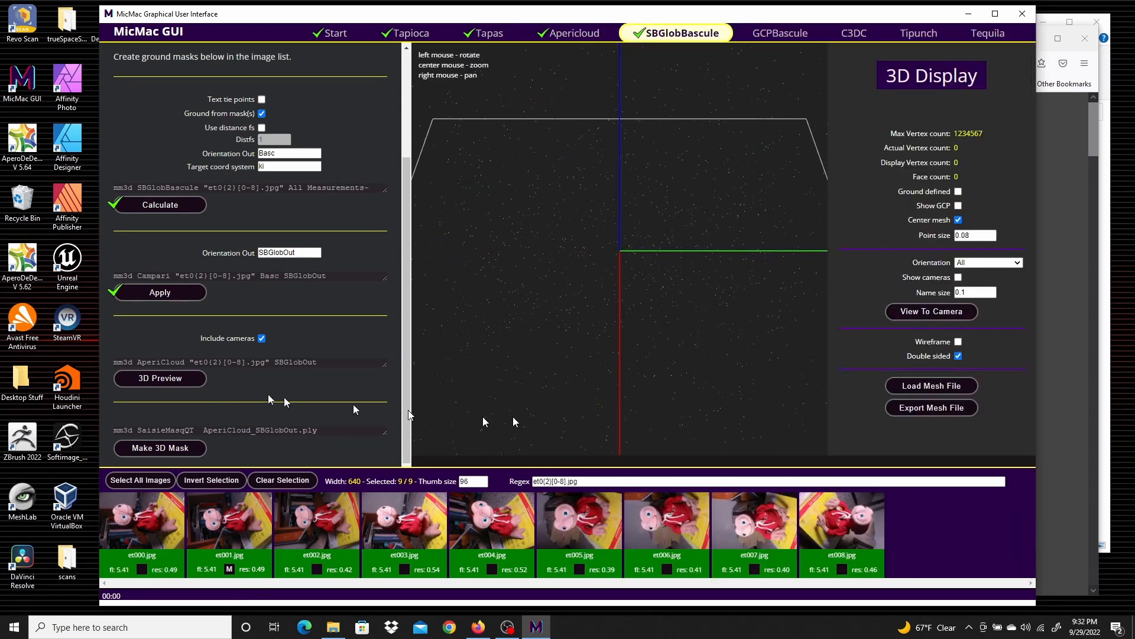
Preview the leveled cloud with cameras in 3D, turn off mesh centering, and orbit around it
left_click(142, 378)
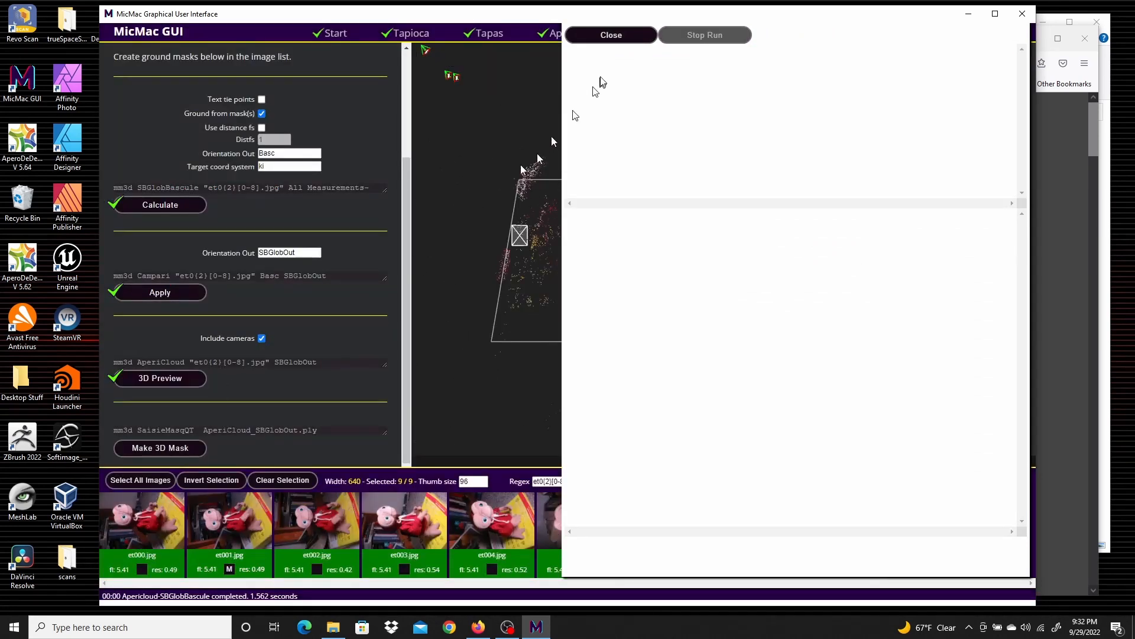
left_click(630, 34)
left_click_drag(523, 302, 693, 234)
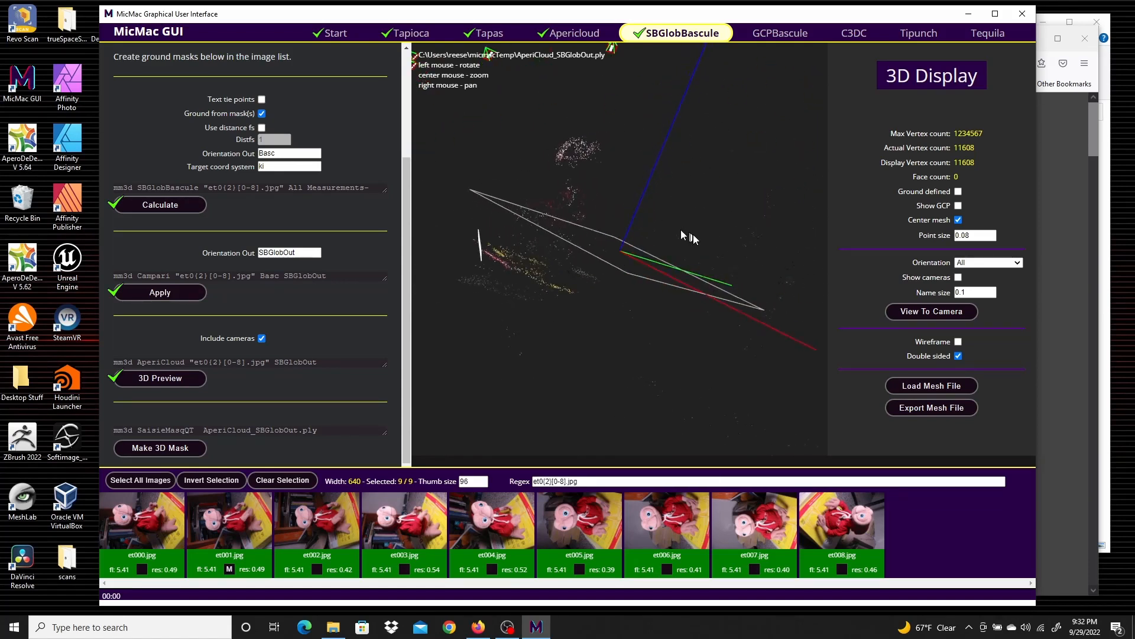
left_click(959, 220)
left_click_drag(473, 276, 623, 251)
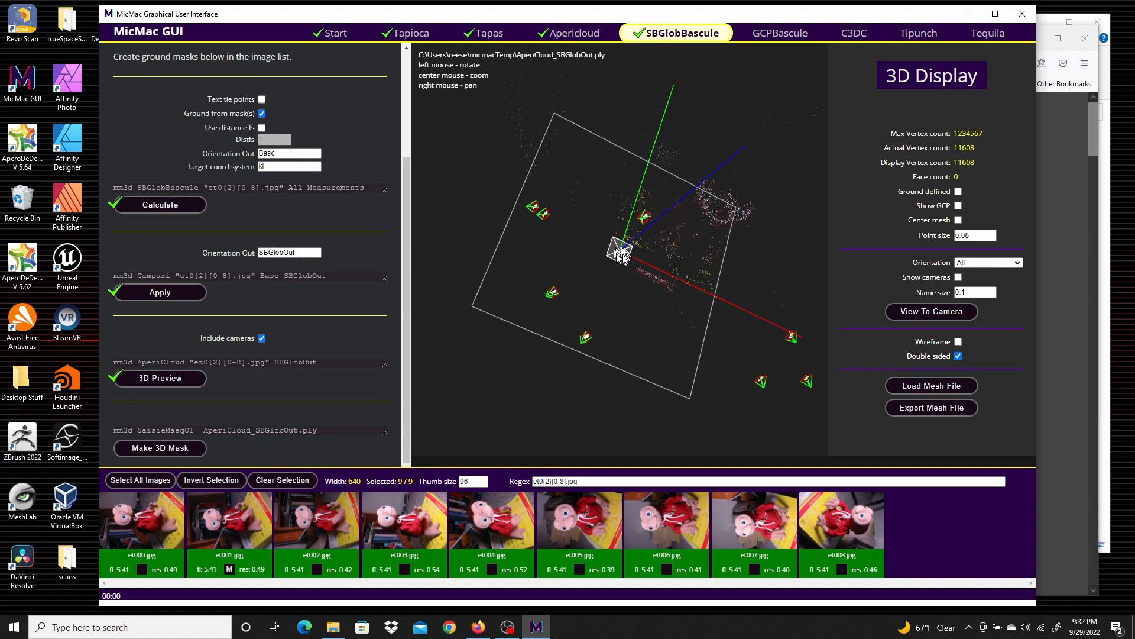
left_click_drag(691, 285, 695, 392)
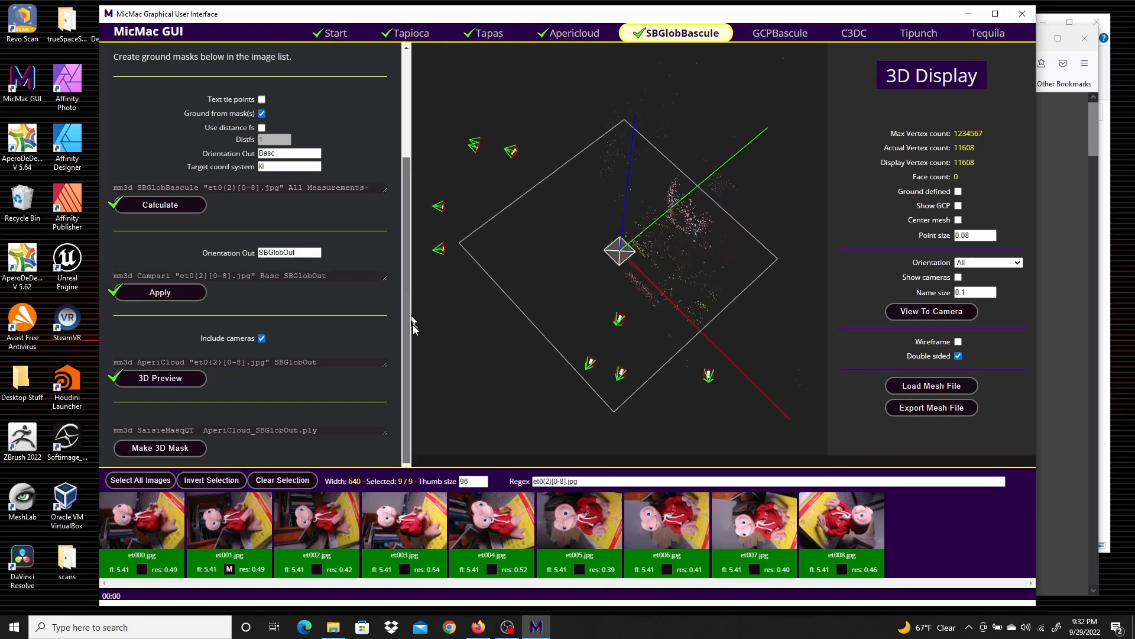
left_click_drag(620, 335, 698, 177)
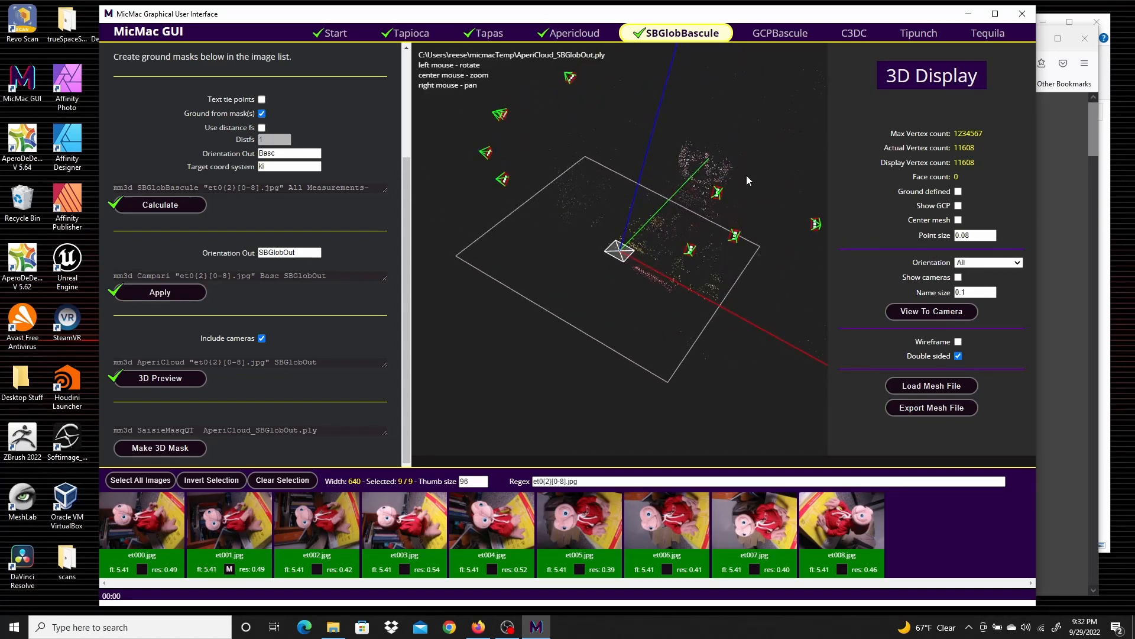
Open the 3D mask tool and draw a polygon around the plush's point cloud, adding its points to the selection
left_click(155, 448)
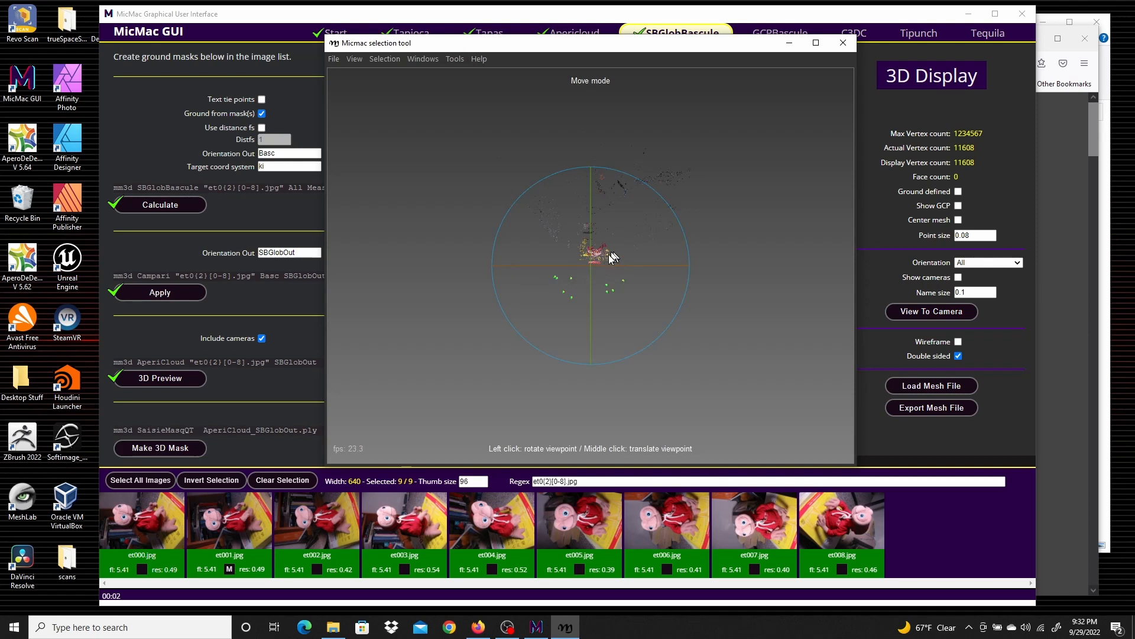
scroll(608, 256, "up", 5)
left_click(383, 59)
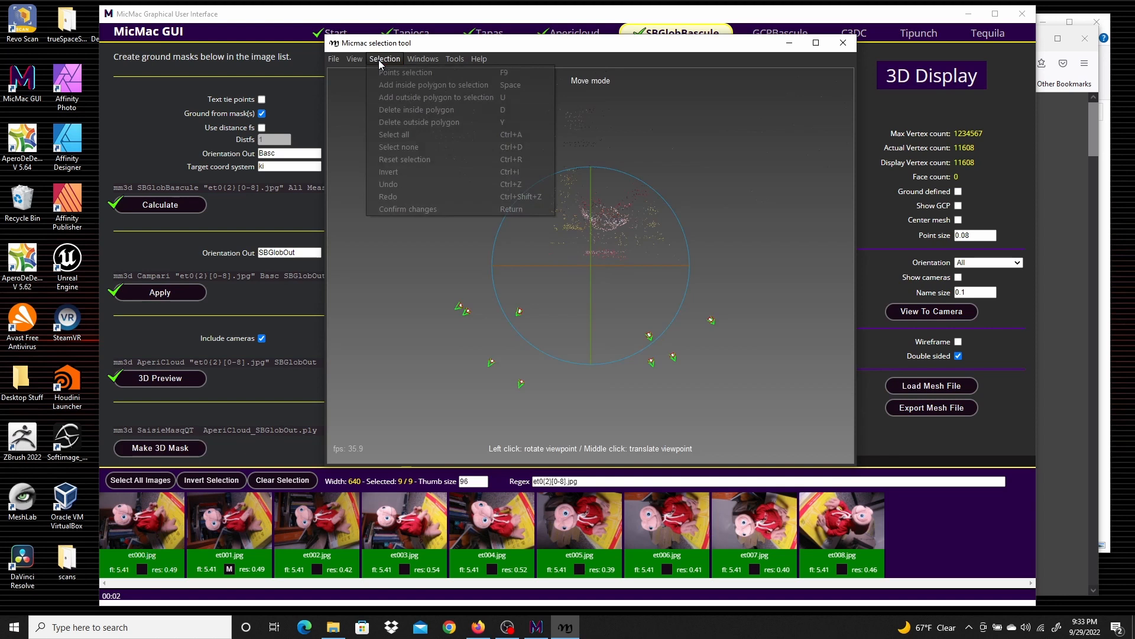
left_click(410, 75)
left_click(520, 268)
left_click(702, 272)
left_click(668, 154)
left_click(535, 158)
left_click(501, 253)
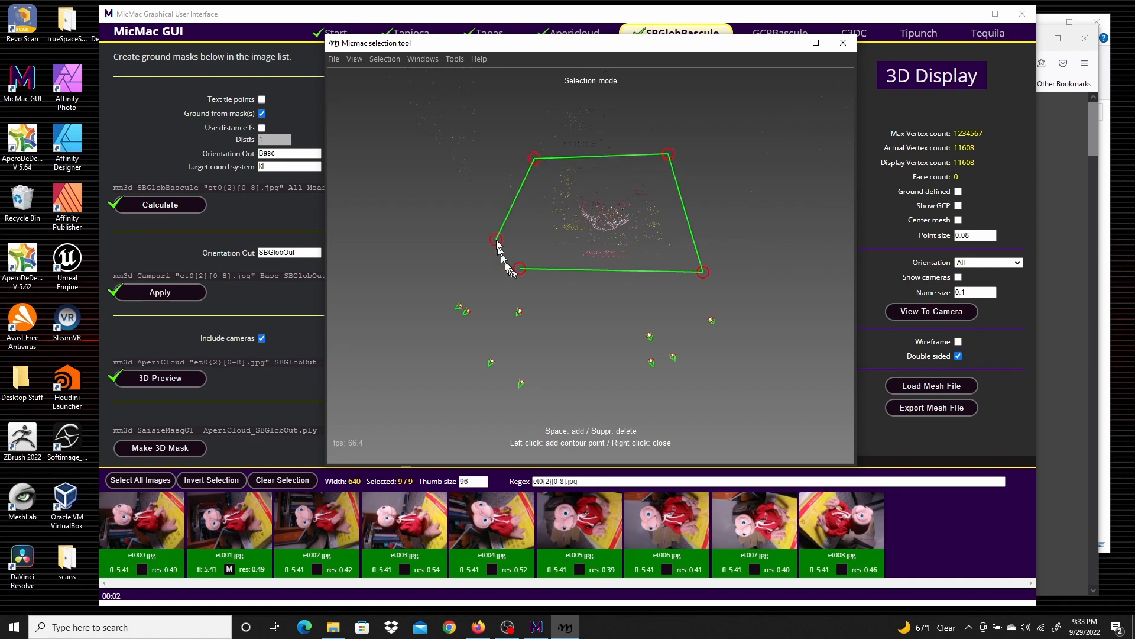
right_click(516, 227)
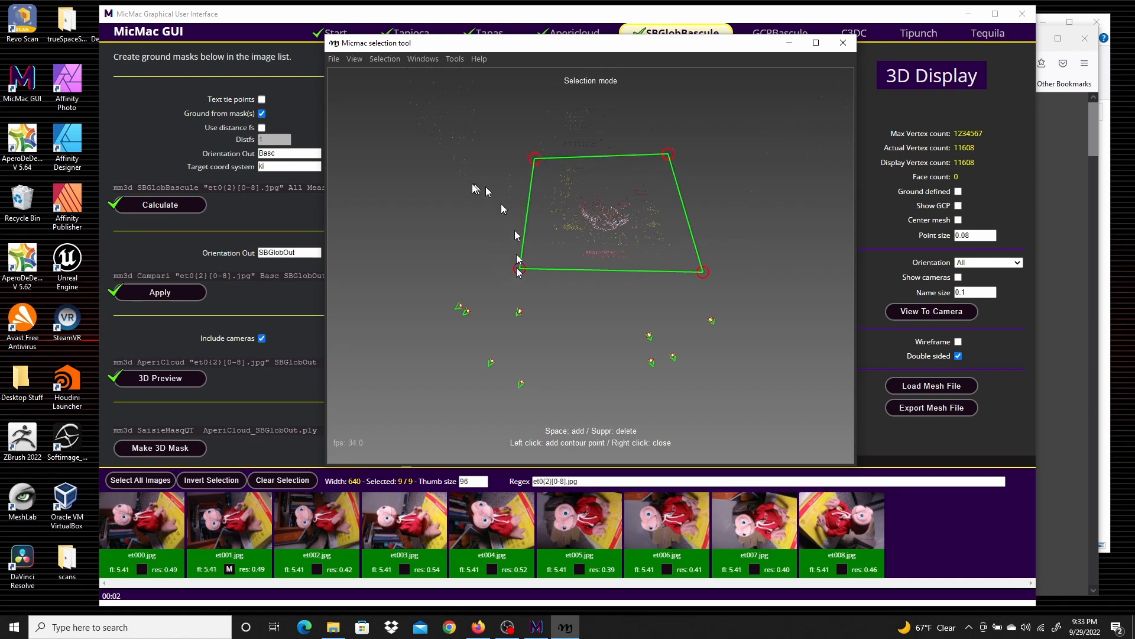
key("space")
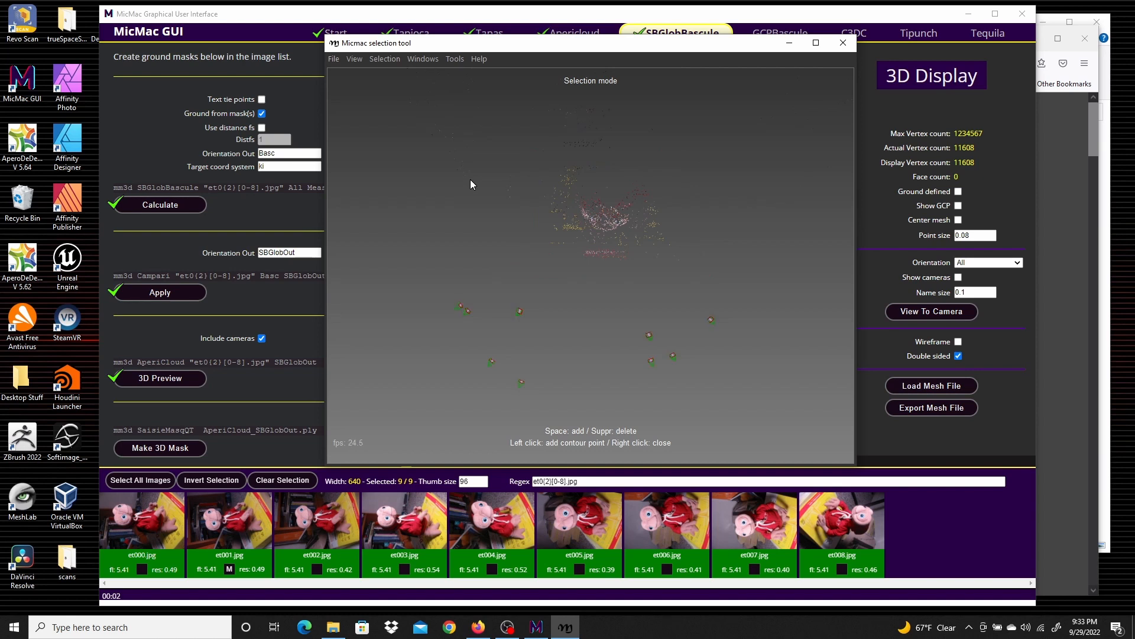
Save the selection info and exit the selection tool
left_click(333, 59)
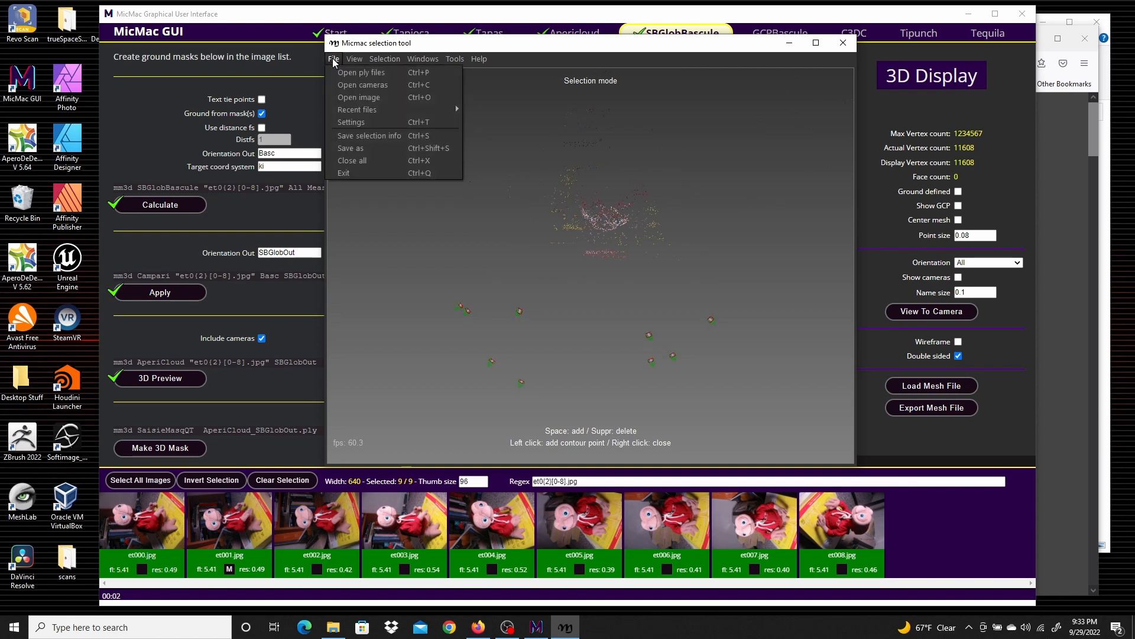
left_click(383, 137)
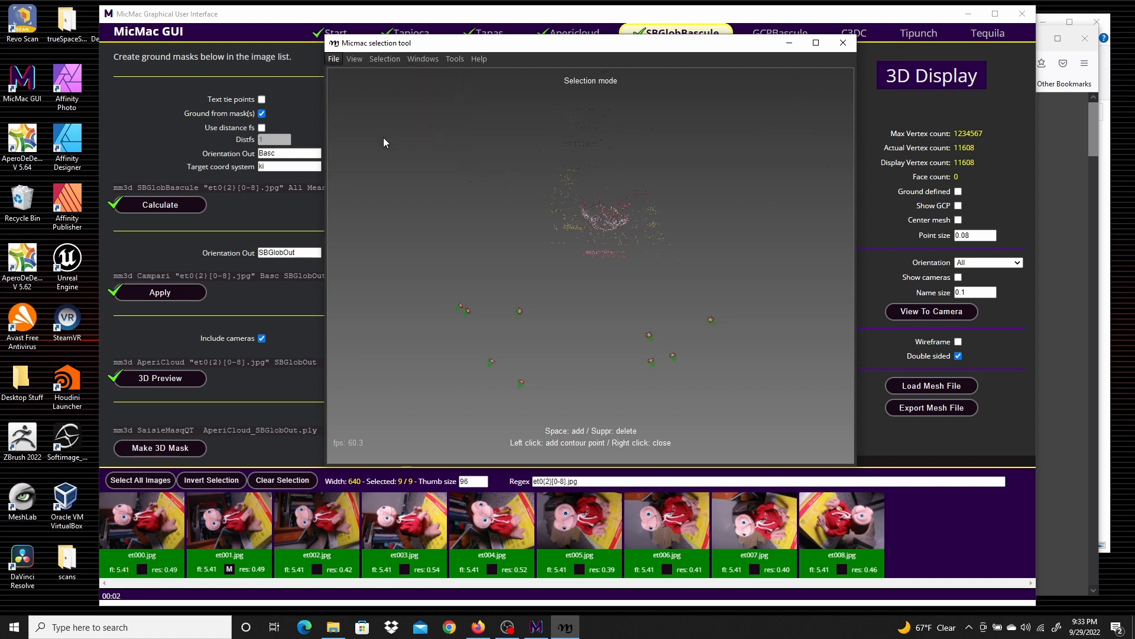
left_click(332, 59)
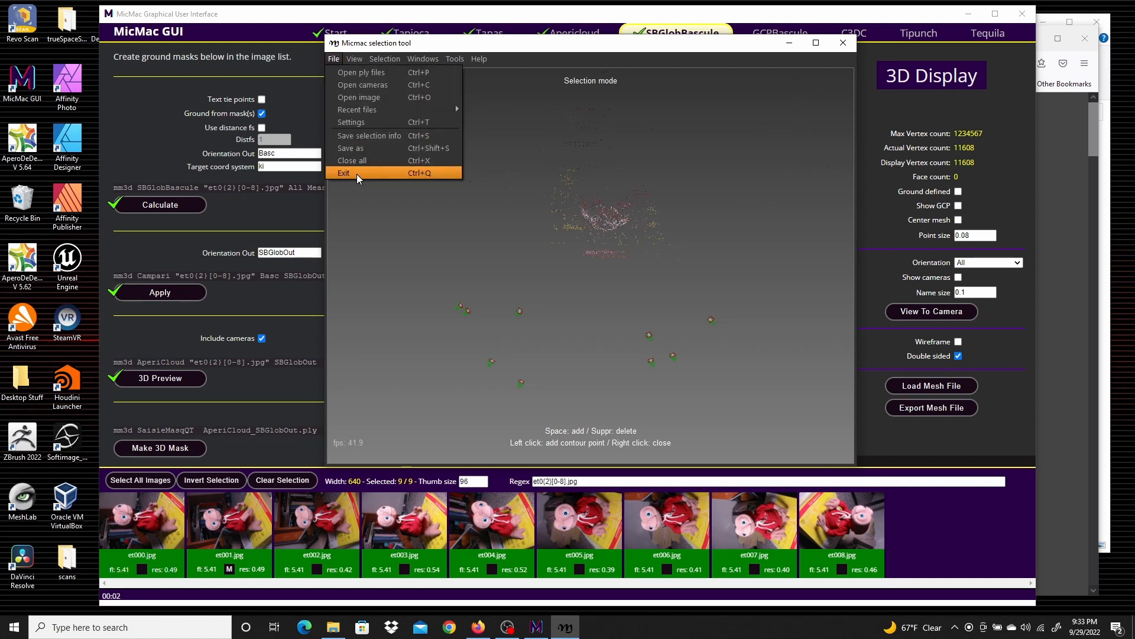
left_click(357, 173)
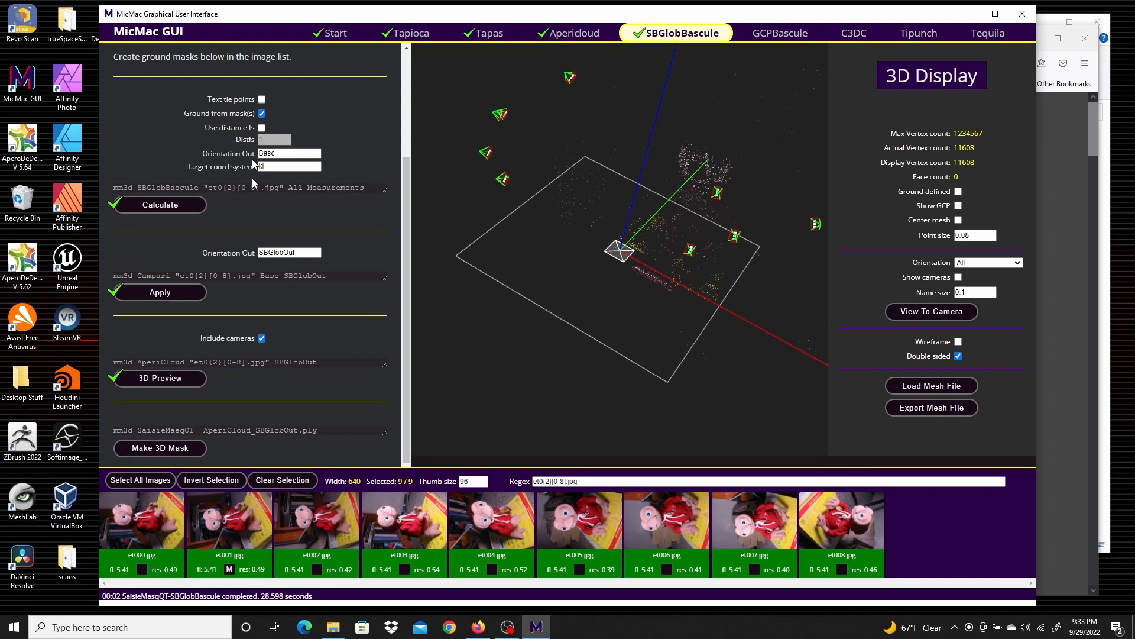
Compute a masked C3DC dense cloud in BigMac mode with the SBGlobOut orientation
left_click(859, 33)
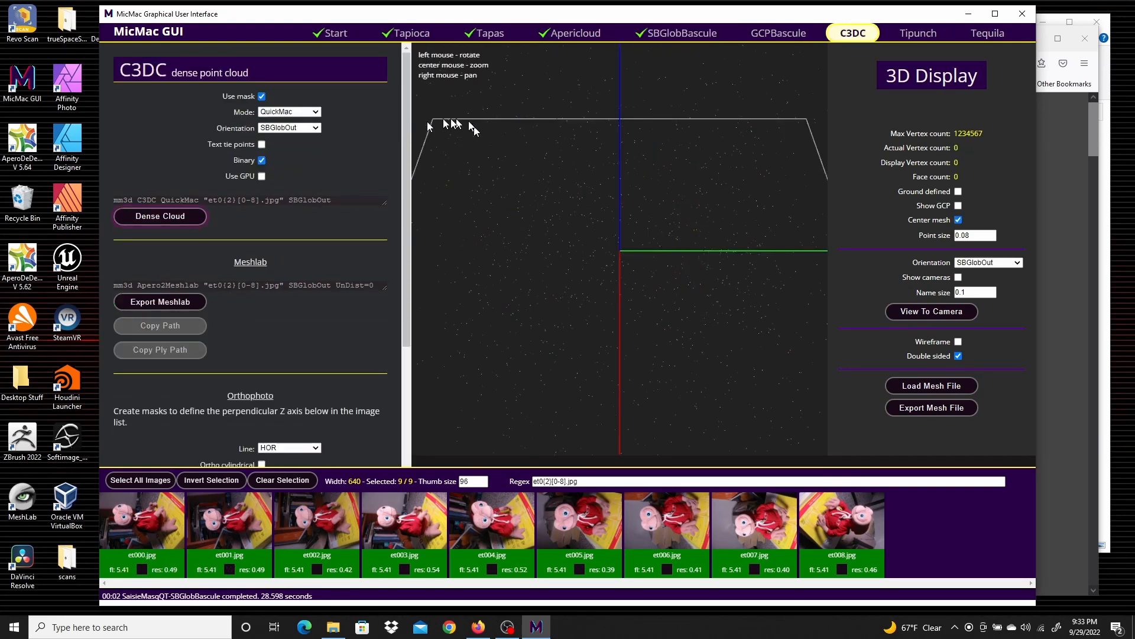
left_click(313, 113)
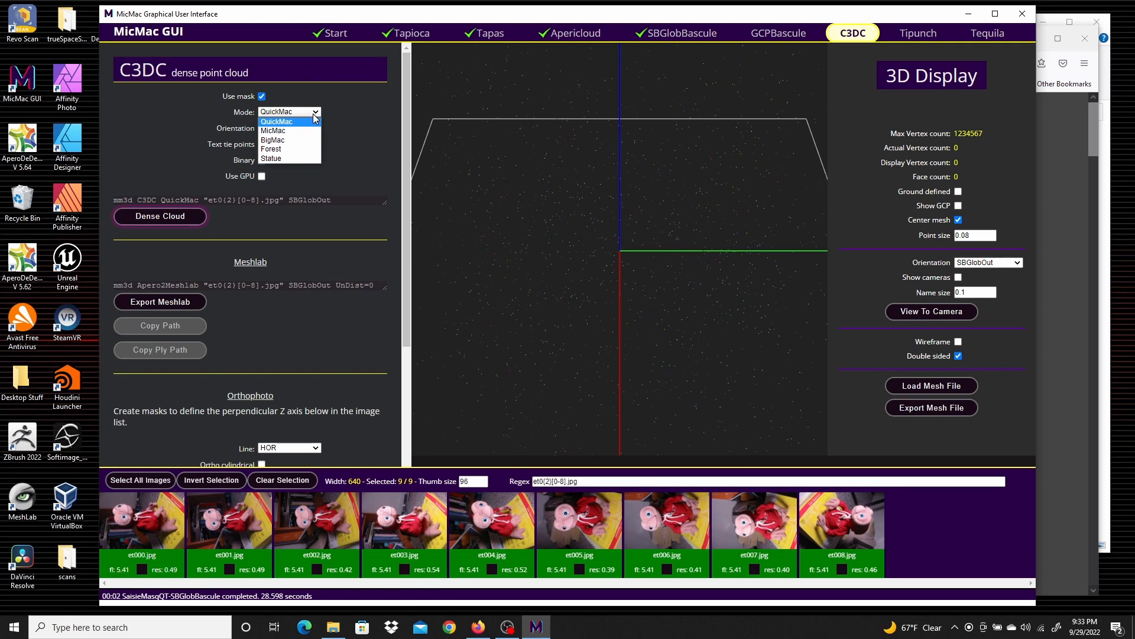
left_click(277, 140)
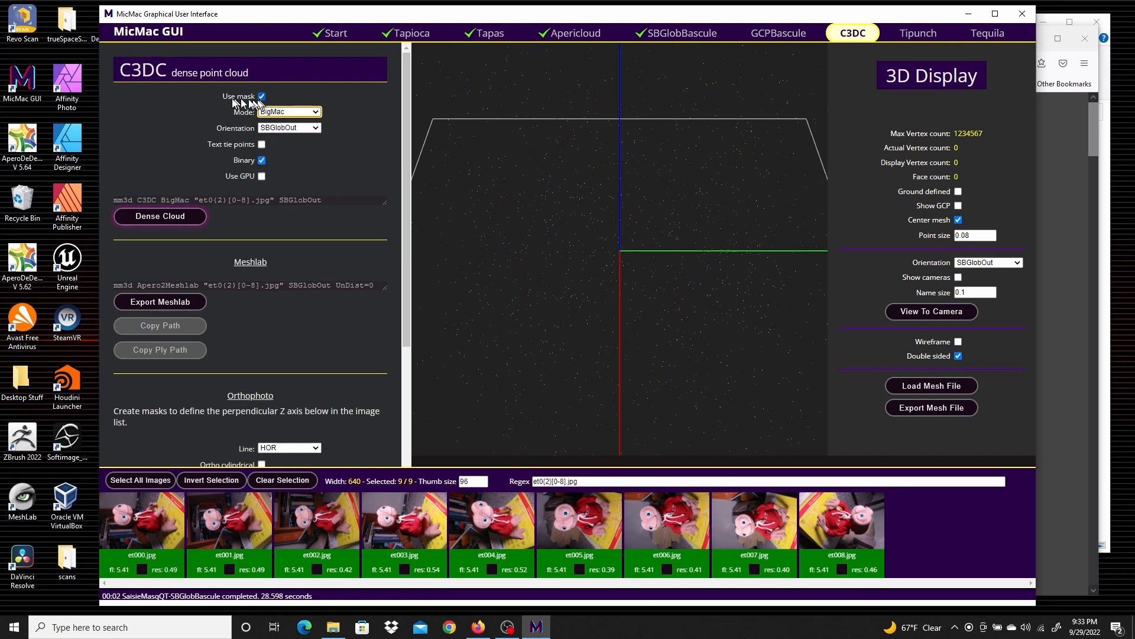
left_click(155, 217)
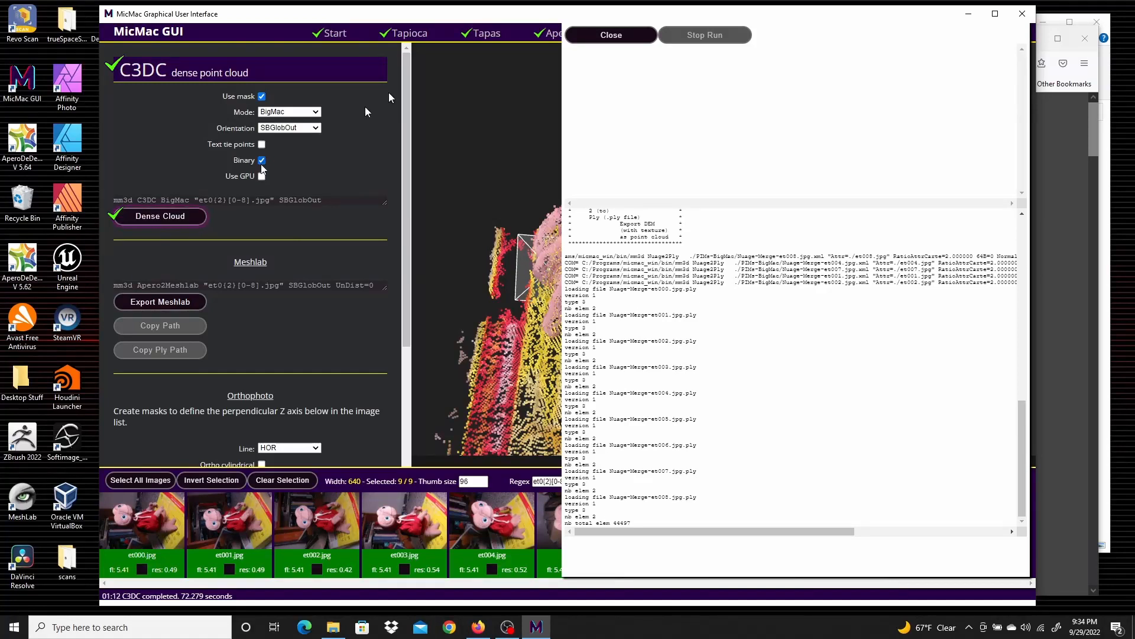
left_click(626, 37)
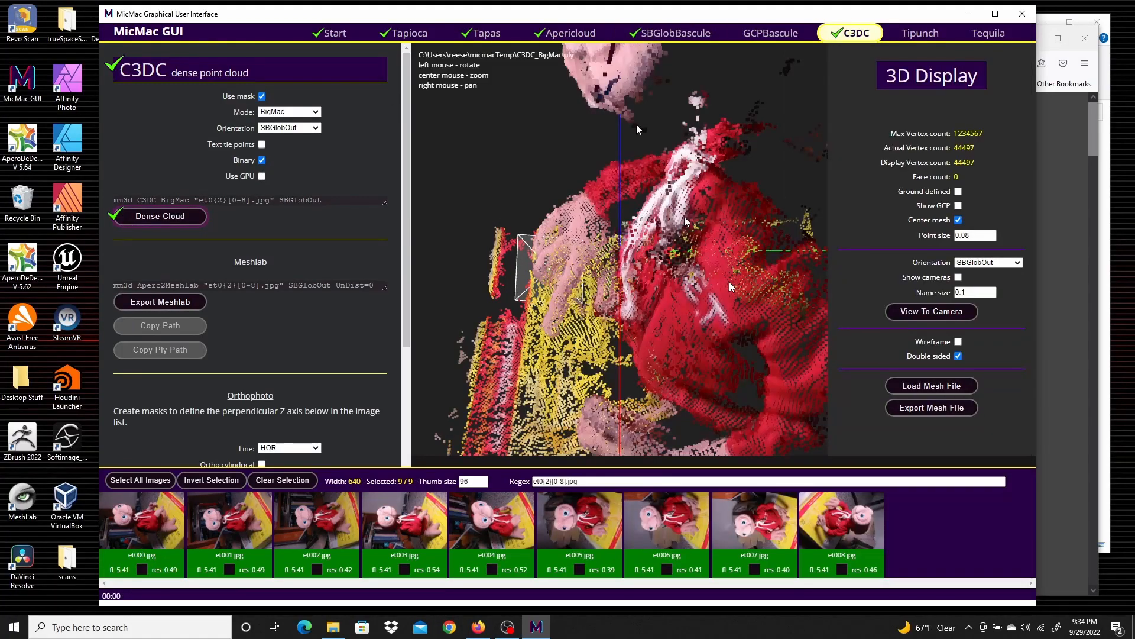
Export the dense cloud to a MeshLab project
scroll(711, 269, "down", 3)
left_click_drag(543, 310, 627, 251)
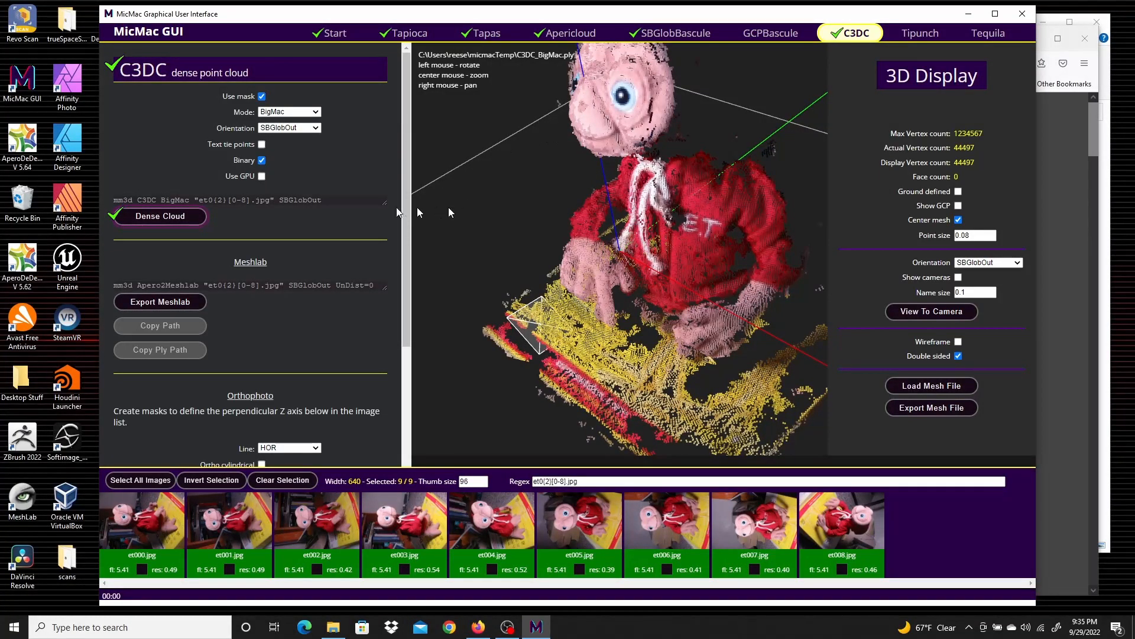
left_click(164, 303)
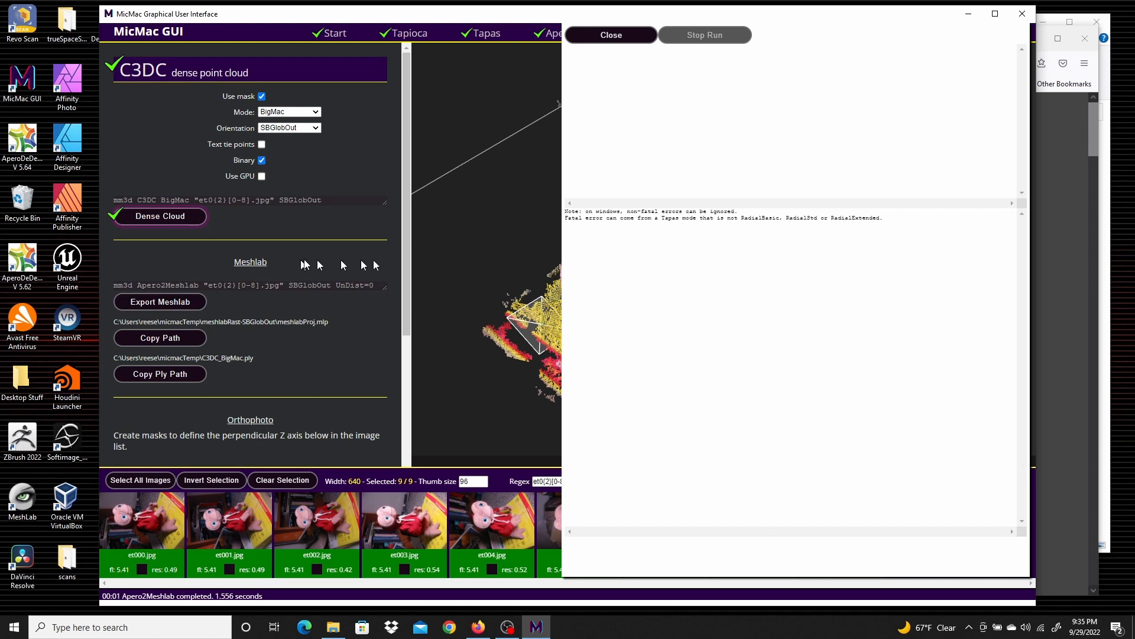
left_click(630, 39)
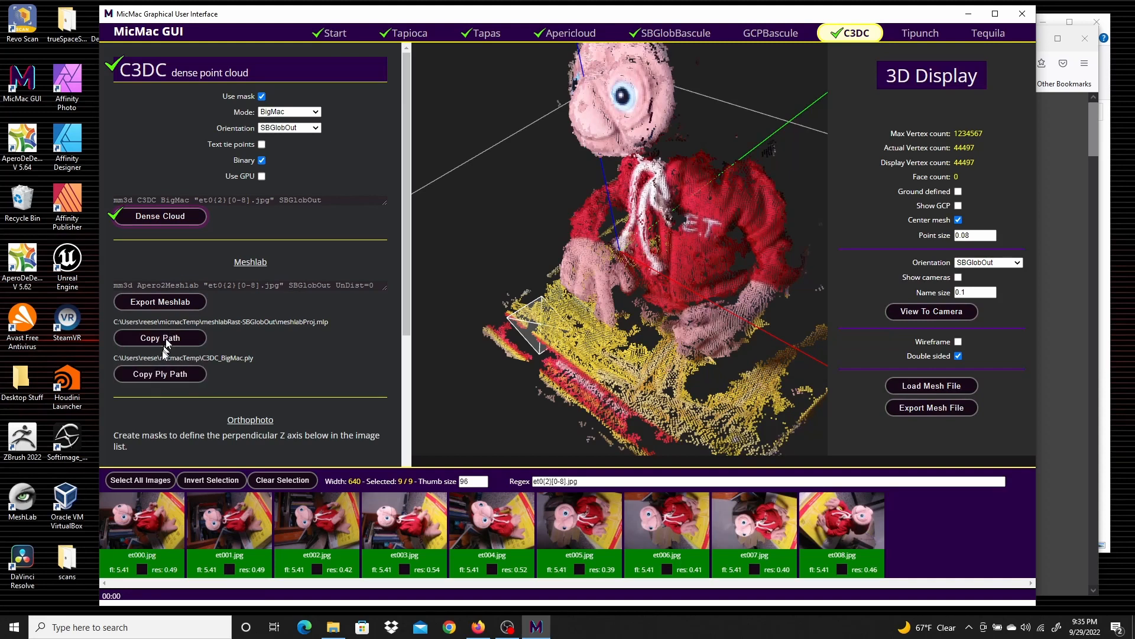
Launch MeshLab and copy the MeshLab project file path from MicMac
left_click(22, 498)
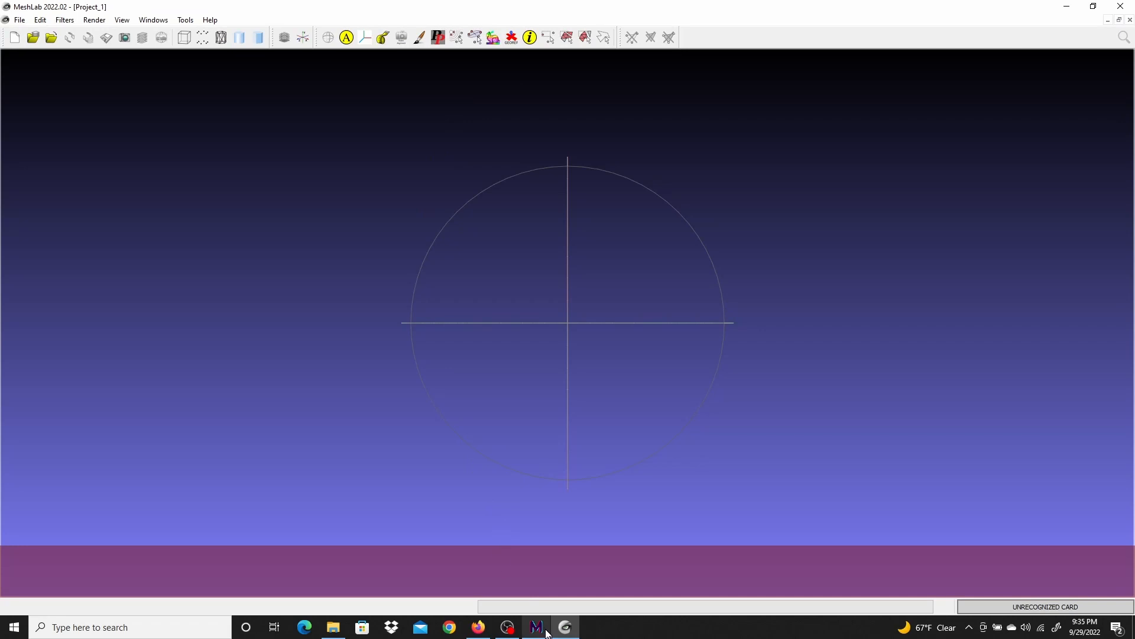
left_click(538, 628)
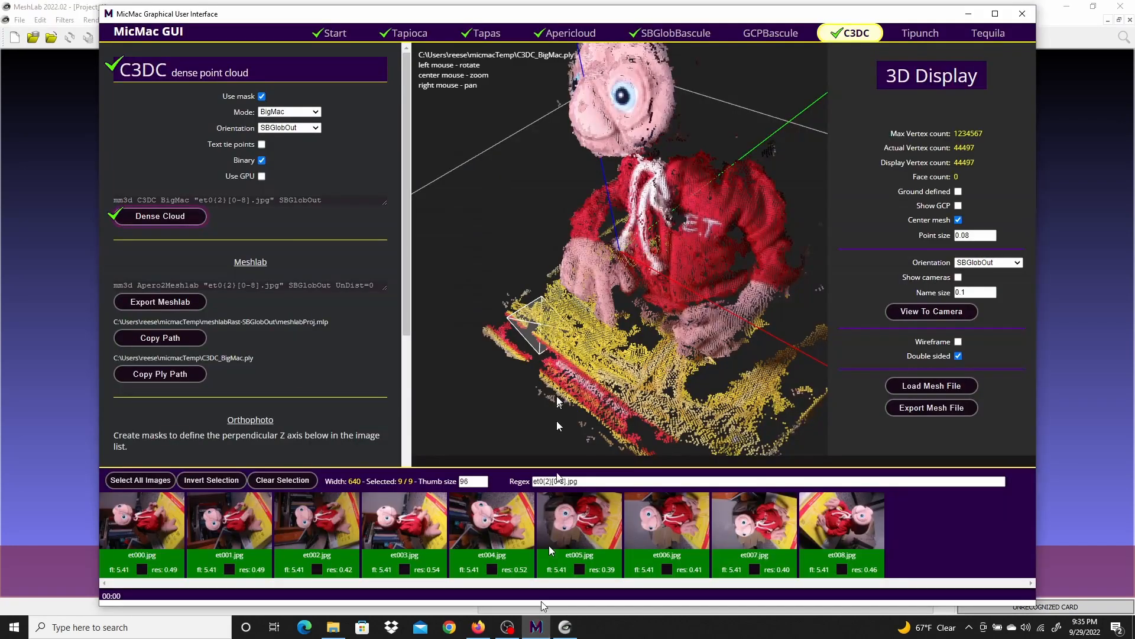
left_click(172, 338)
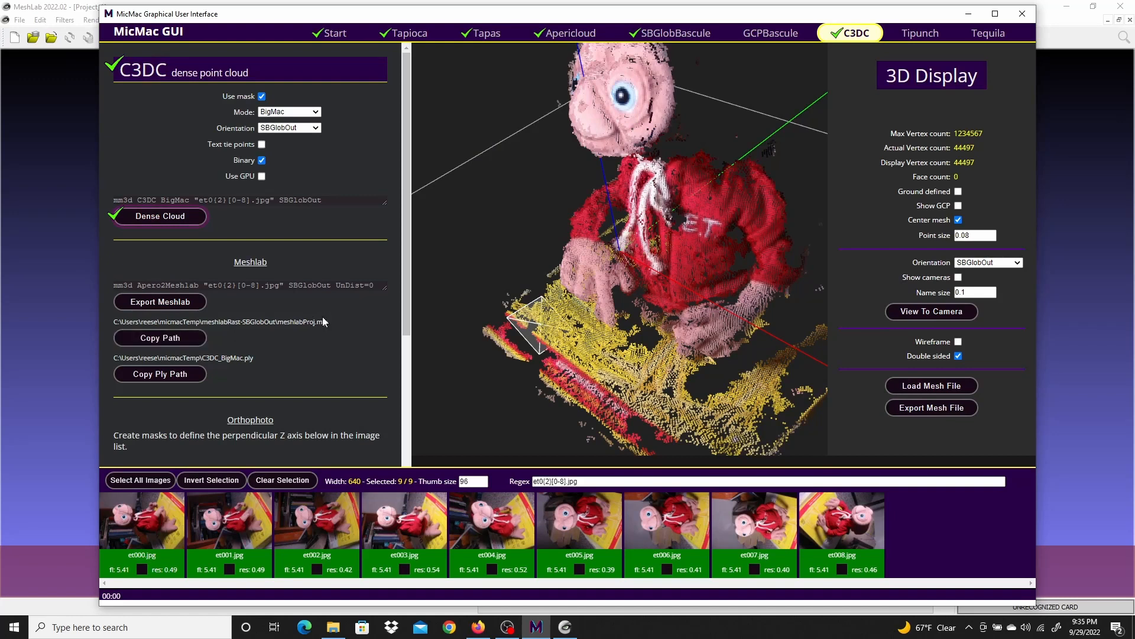
left_click(565, 627)
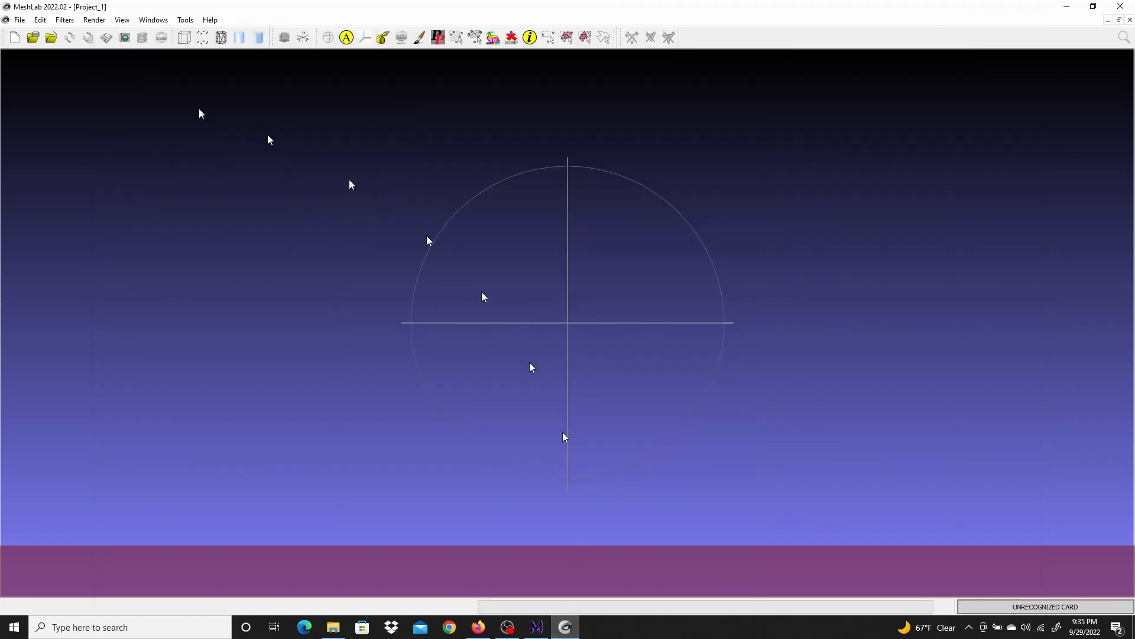
Open the MeshLab project meshlabProj.mlp from the meshlabRast-SBGlobOut folder by pasting its copied path
left_click(23, 21)
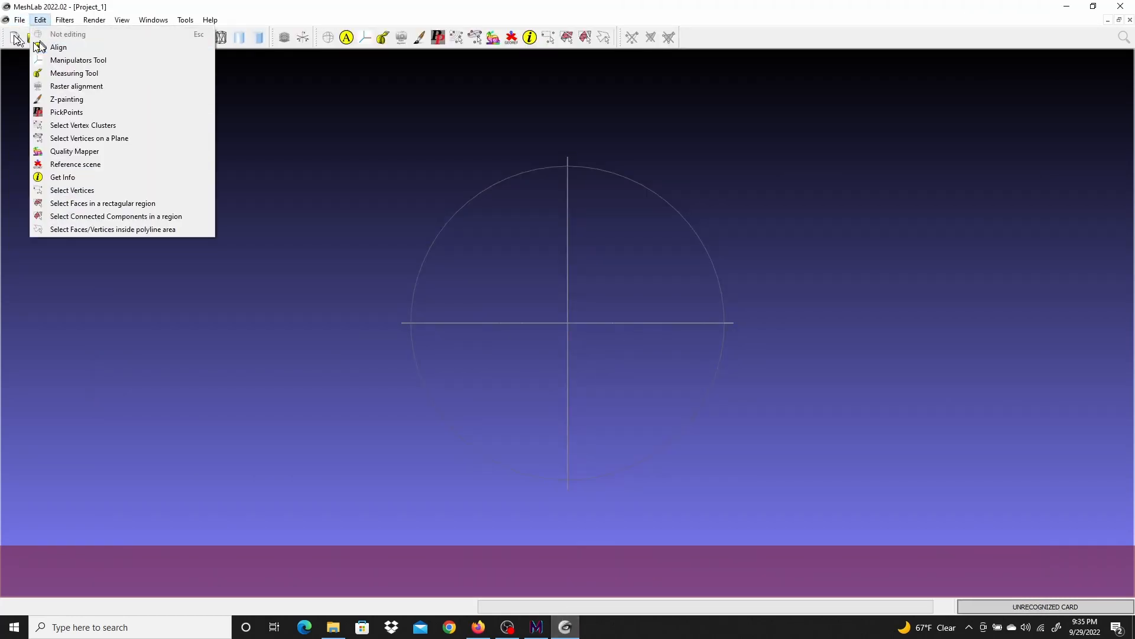
left_click(25, 47)
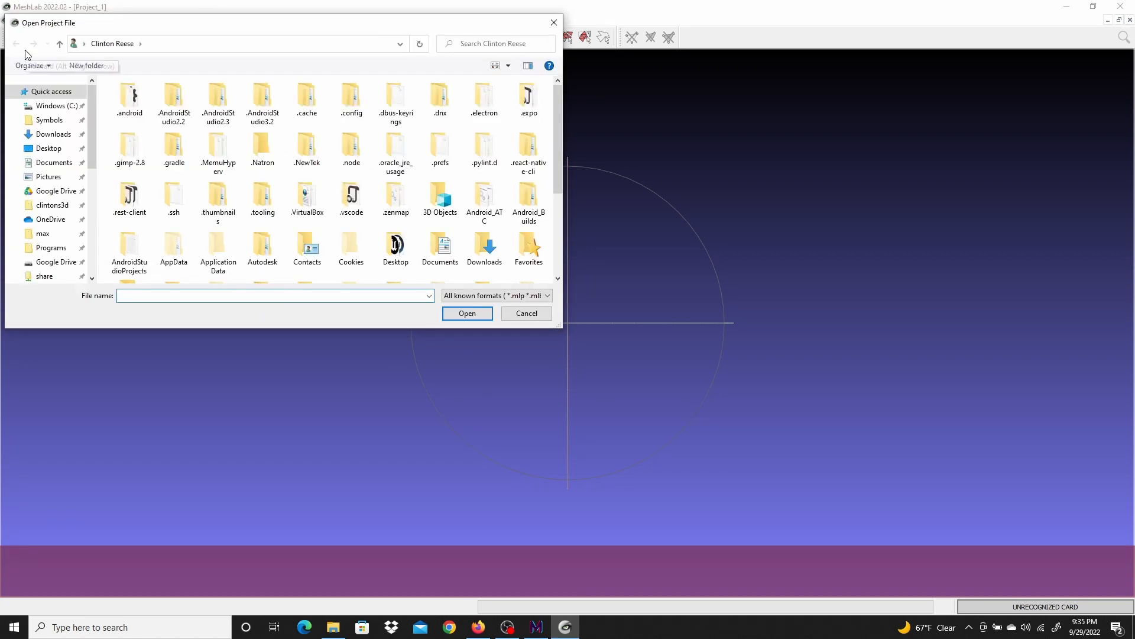
type("C:\\Users\\reese\\micmacTemp\\meshlabRast-SBGlobOut\\meshlabProj.mlp")
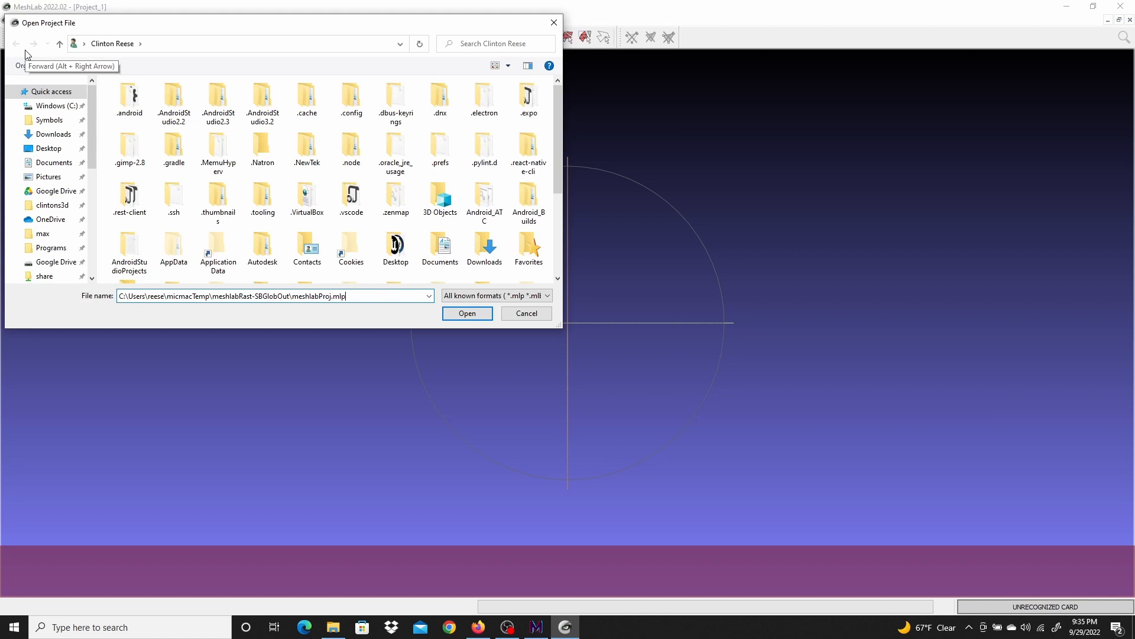
key("Return")
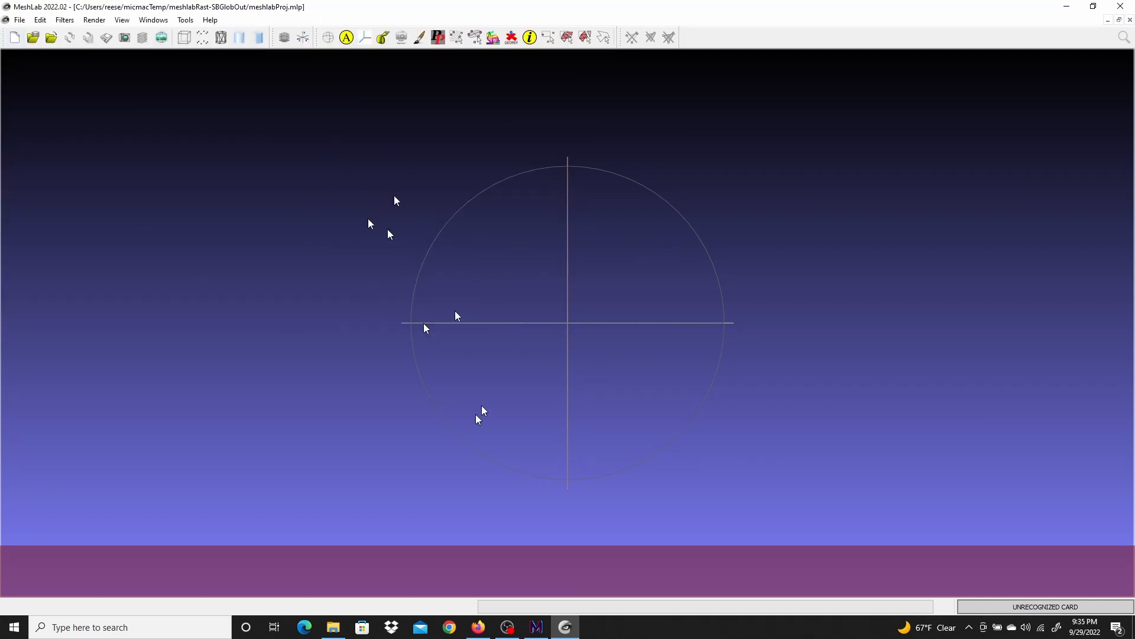
Copy the C3DC_BigMac.ply file path from MicMac and return to MeshLab
left_click(536, 627)
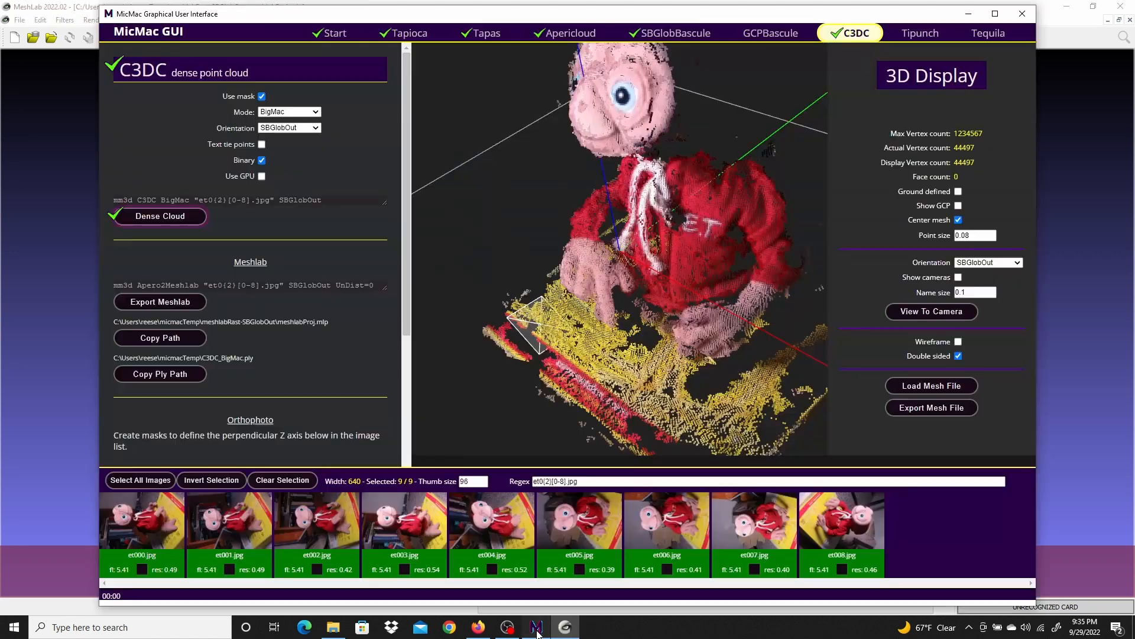
left_click(158, 374)
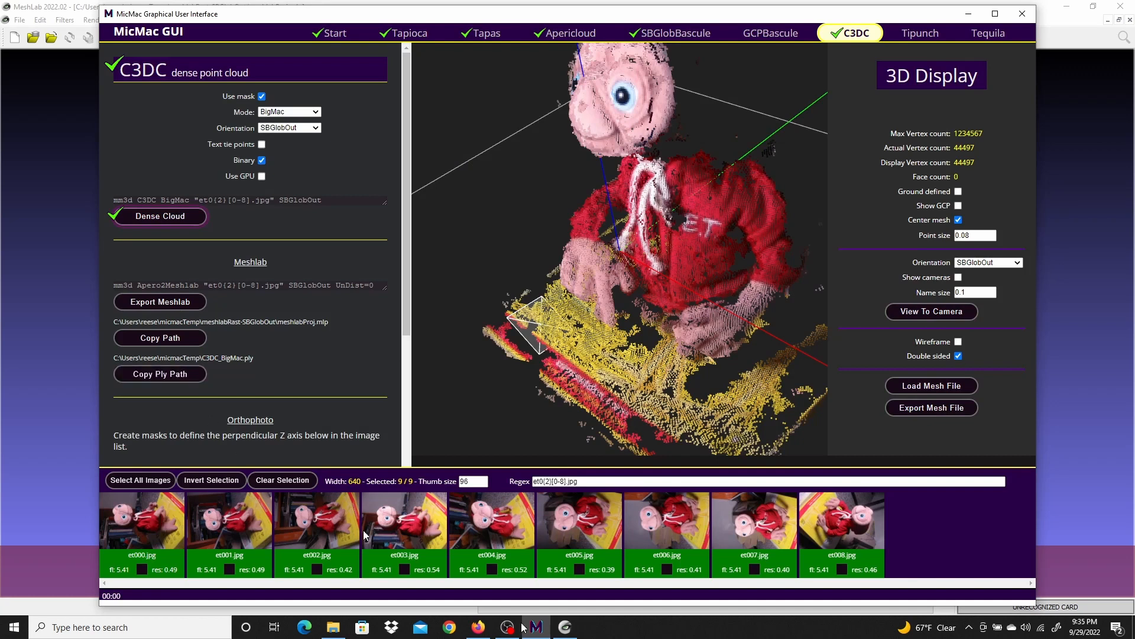
left_click(565, 628)
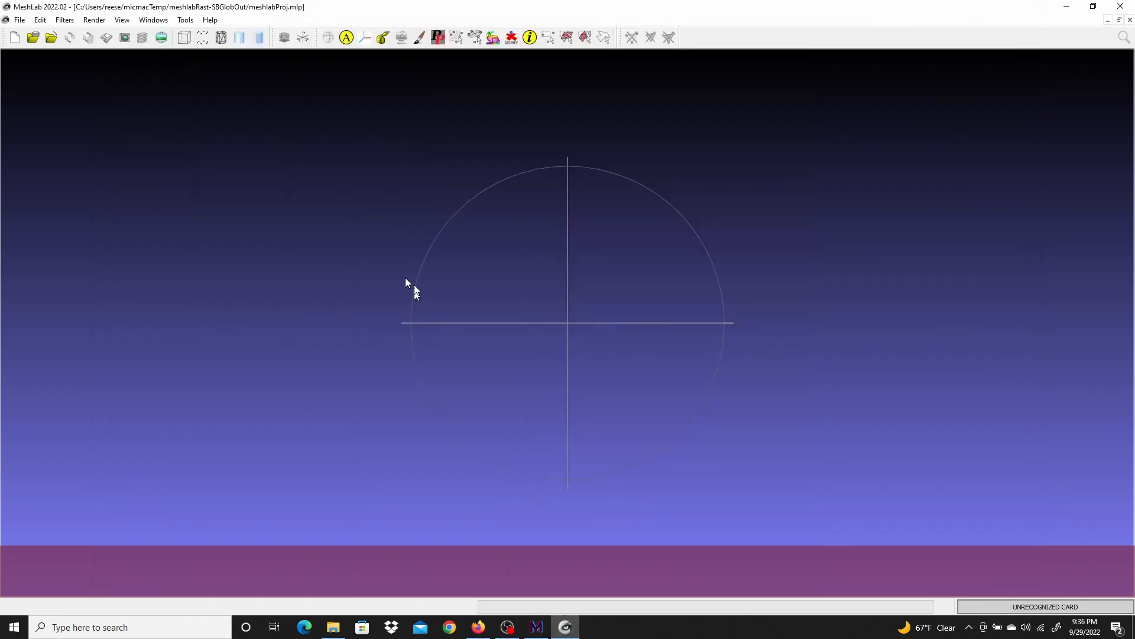
Import the mesh C3DC_BigMac.ply into the project by pasting its path
left_click(20, 20)
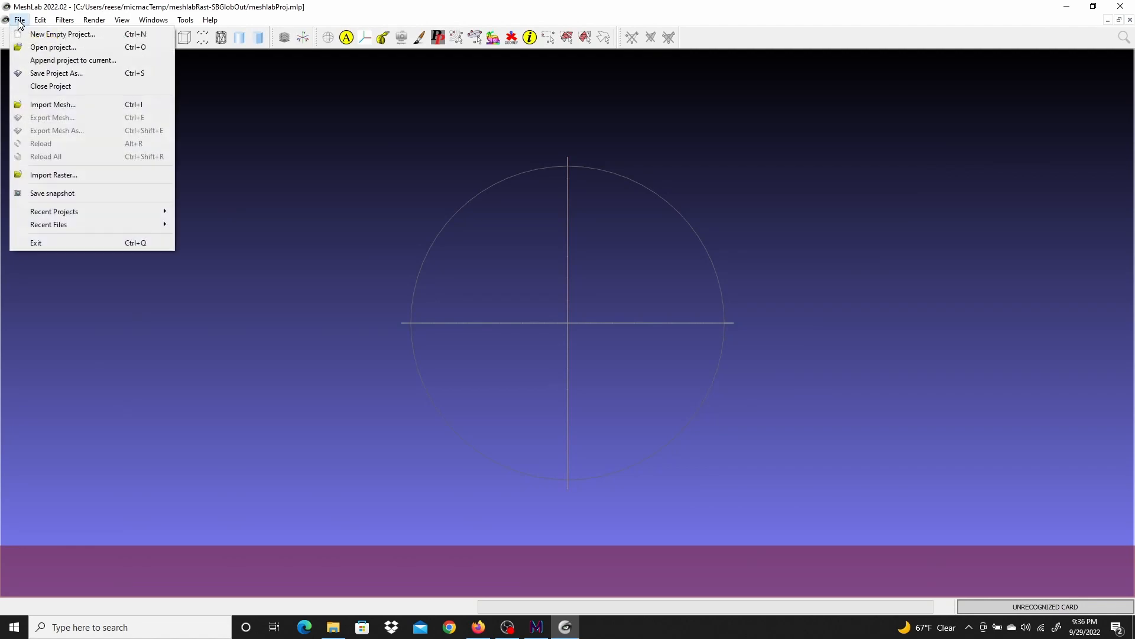
left_click(53, 105)
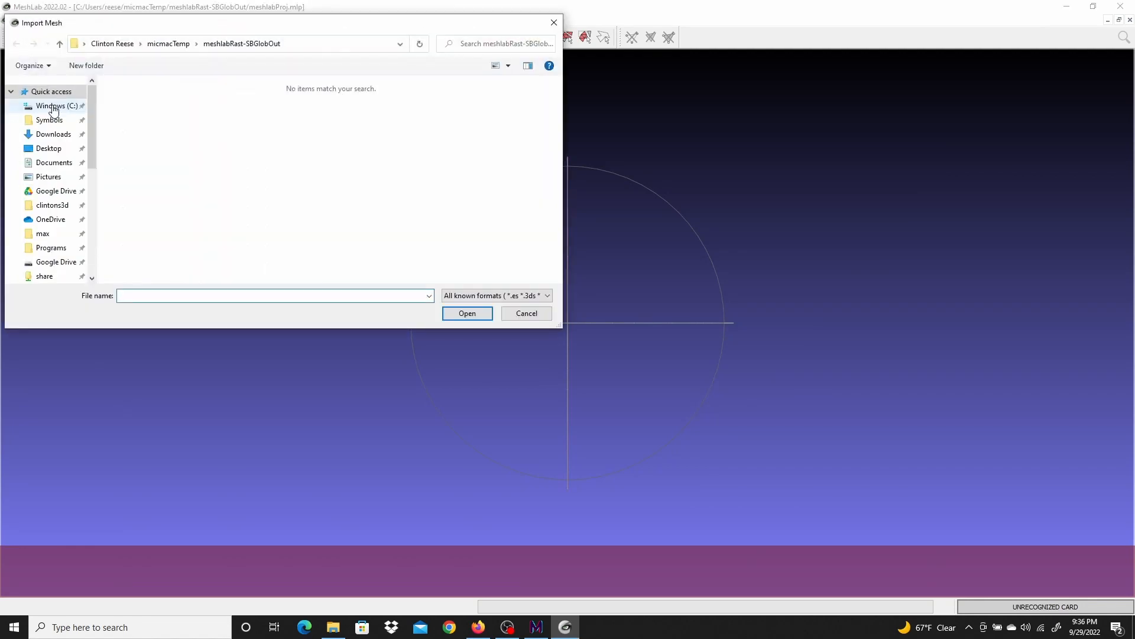
type("C:\\Users\\reese\\micmacTemp\\C3DC_BigMac.ply")
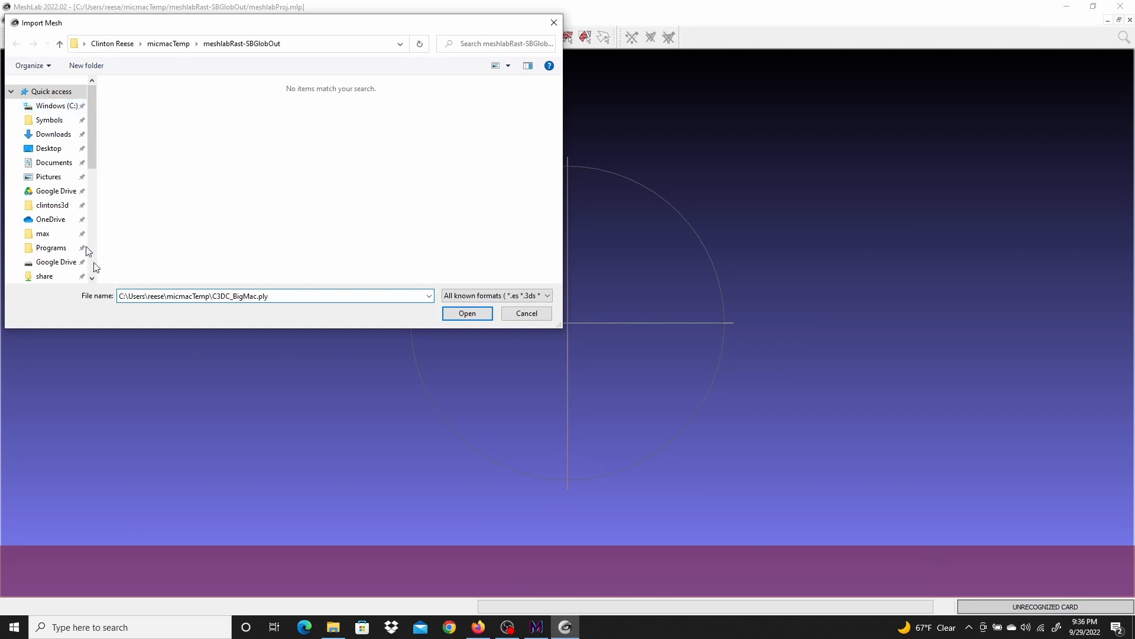
left_click(479, 315)
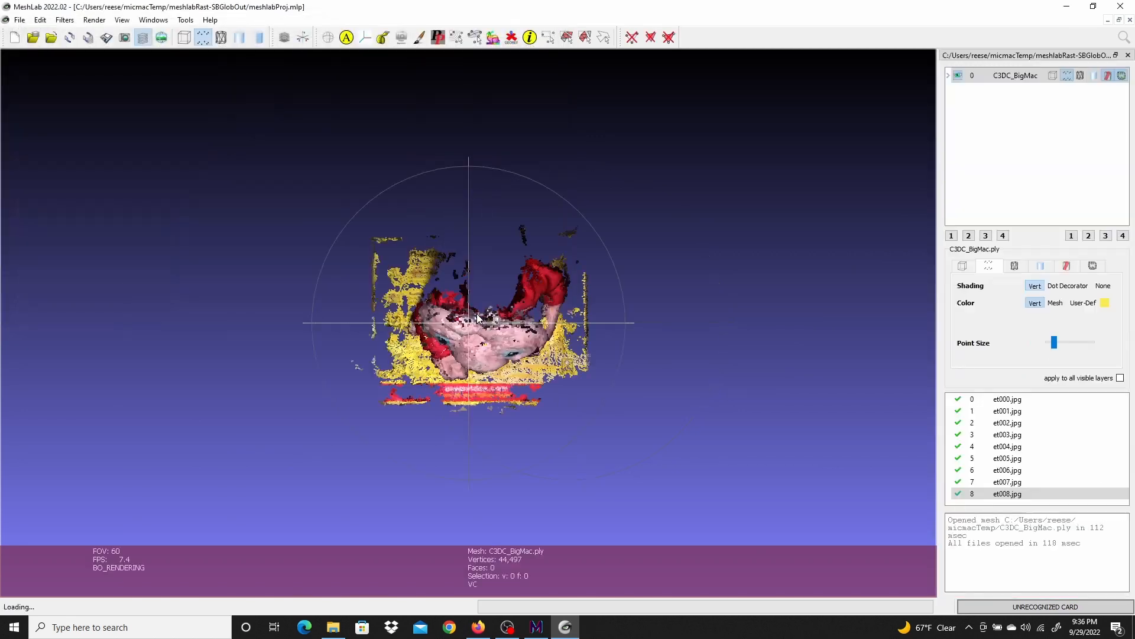
Run Screened Poisson surface reconstruction on the dense cloud with default settings, then close the filter dialog
left_click_drag(489, 515, 568, 448)
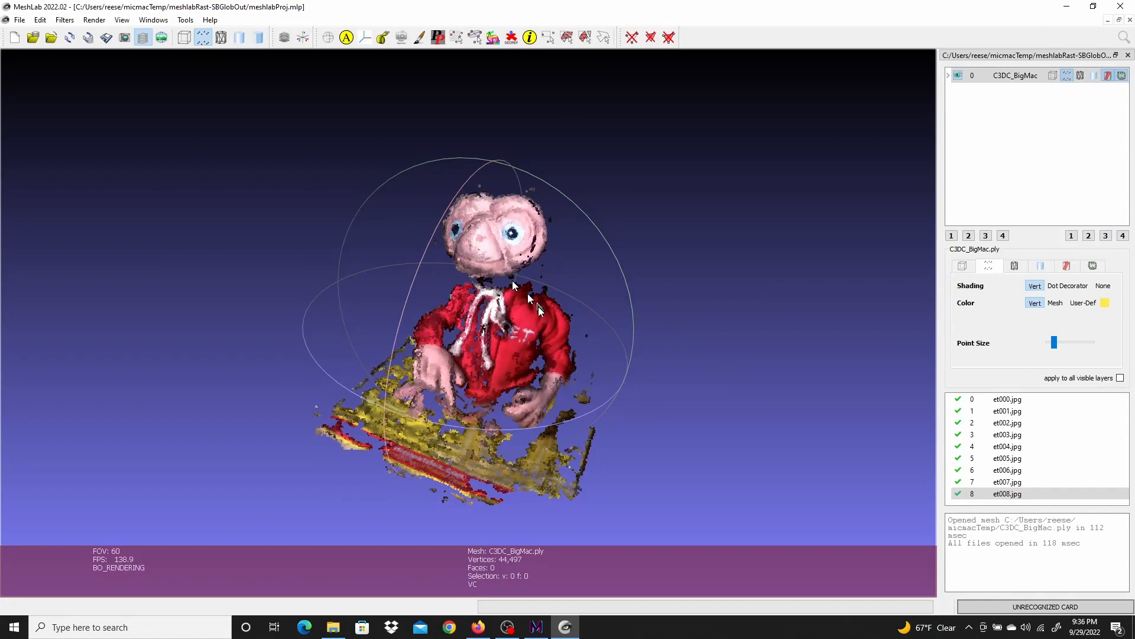
scroll(530, 319, "up", 2)
scroll(530, 319, "down", 3)
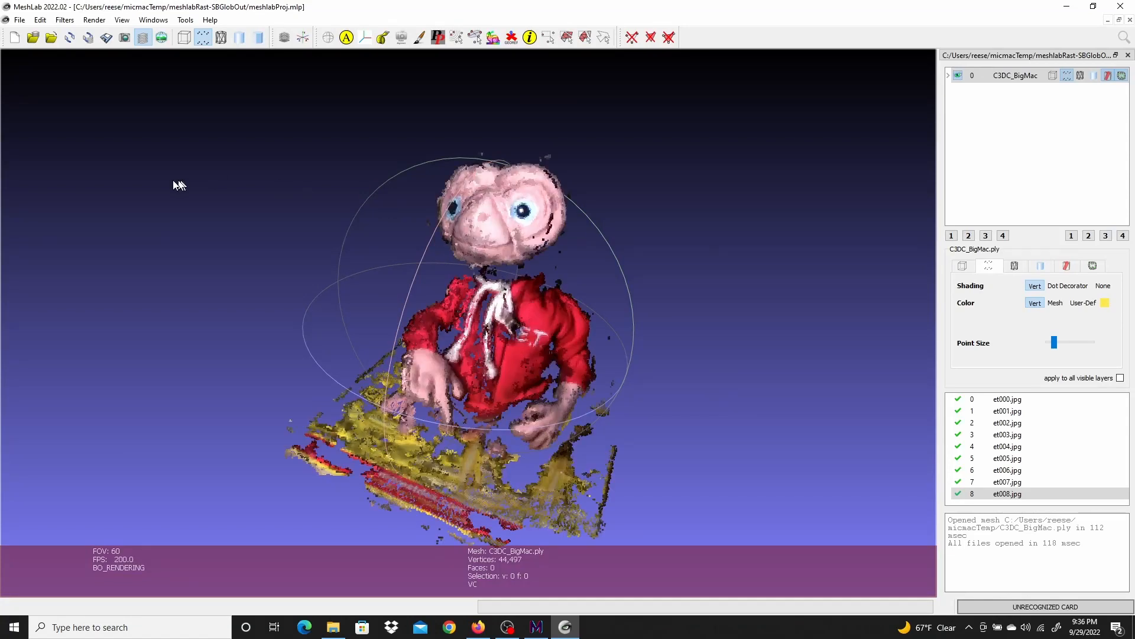
left_click(72, 20)
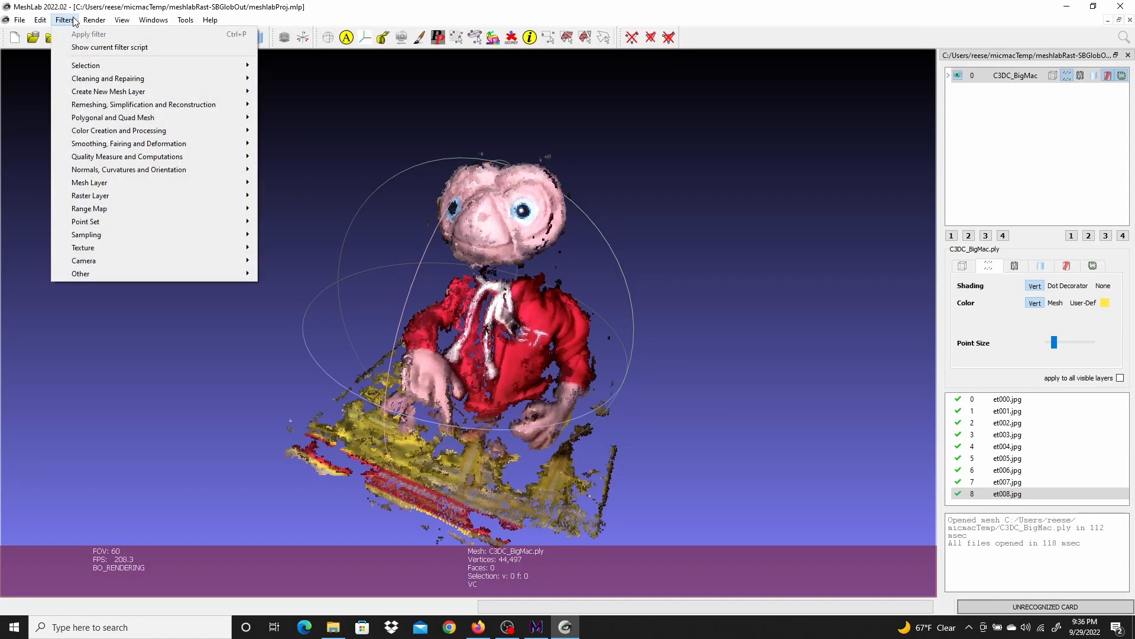
mouse_move(89, 105)
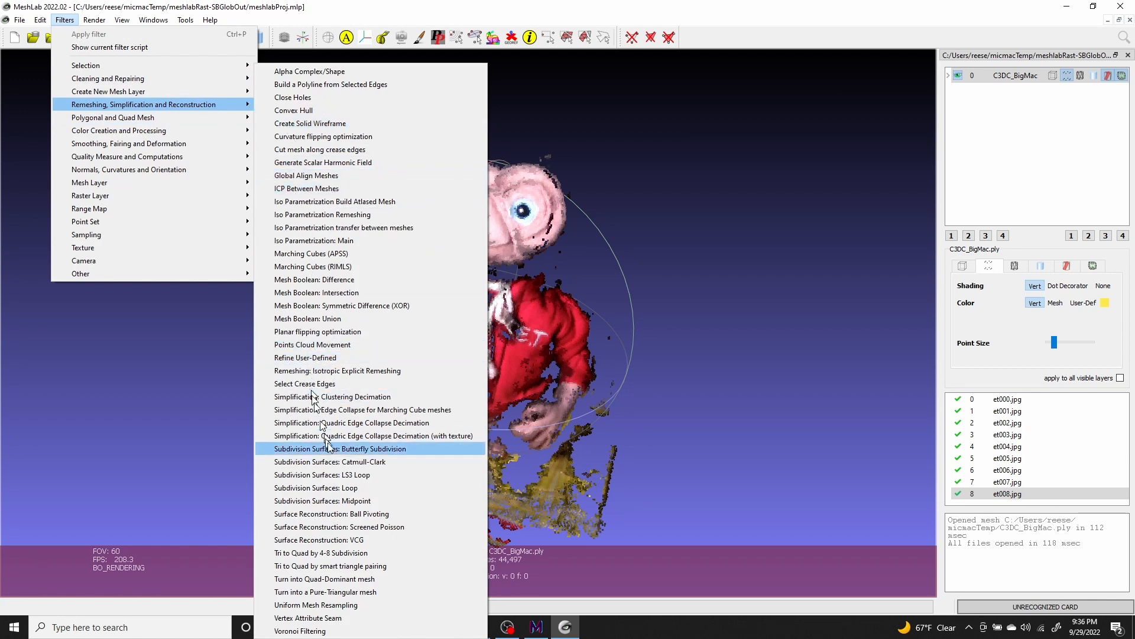
left_click(391, 527)
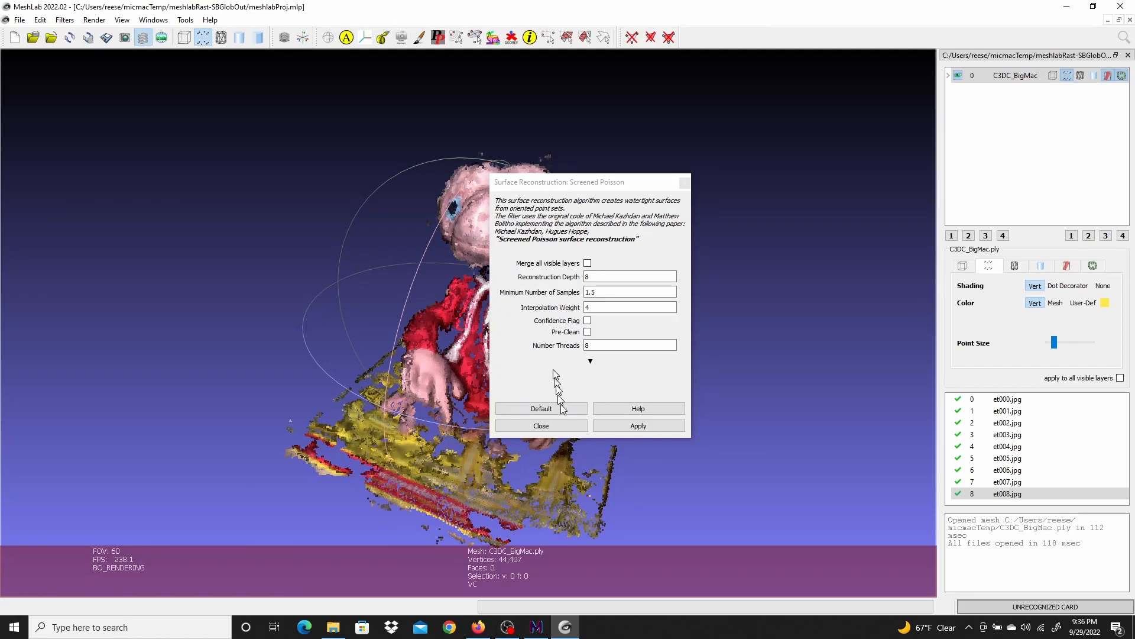
left_click(648, 426)
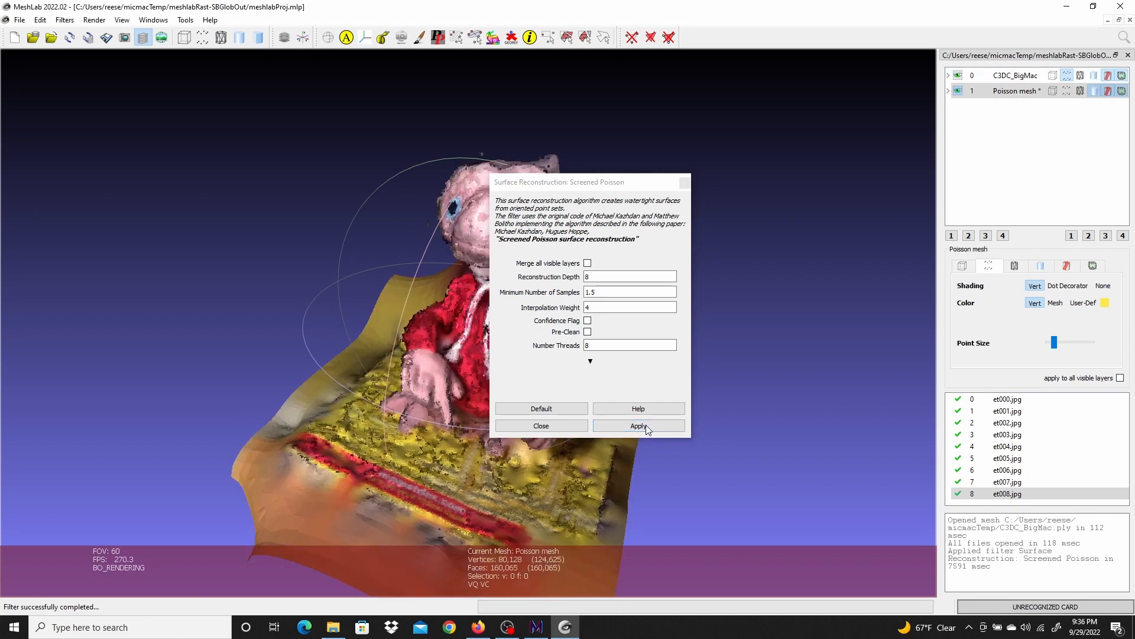
left_click(525, 426)
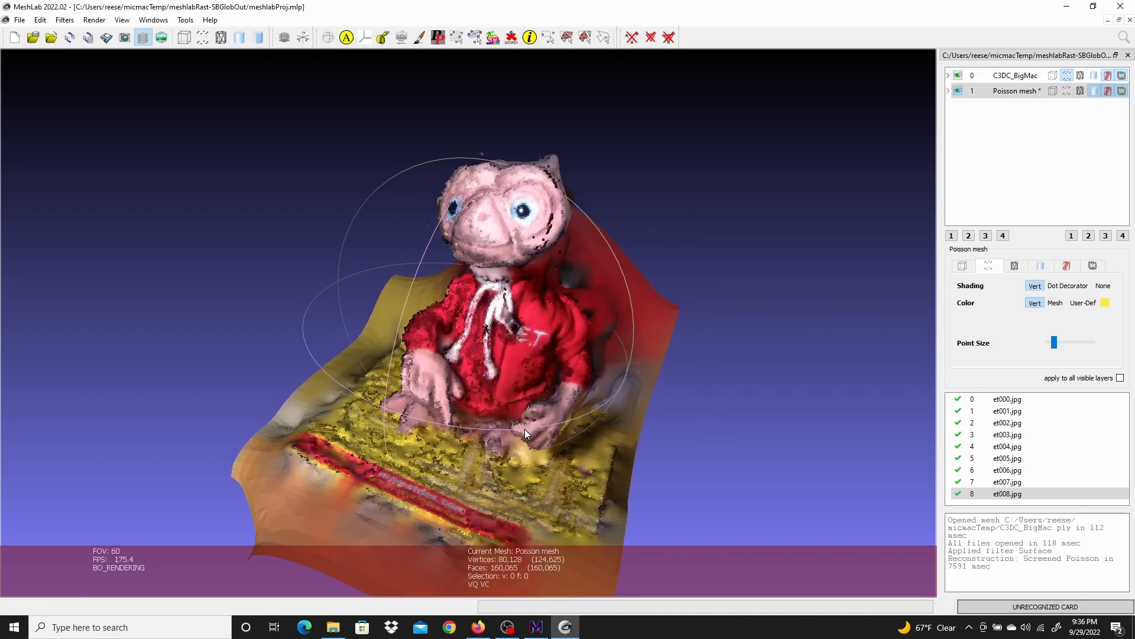
Hide the C3DC_BigMac point cloud layer so only the Poisson mesh shows
left_click_drag(666, 253, 901, 86)
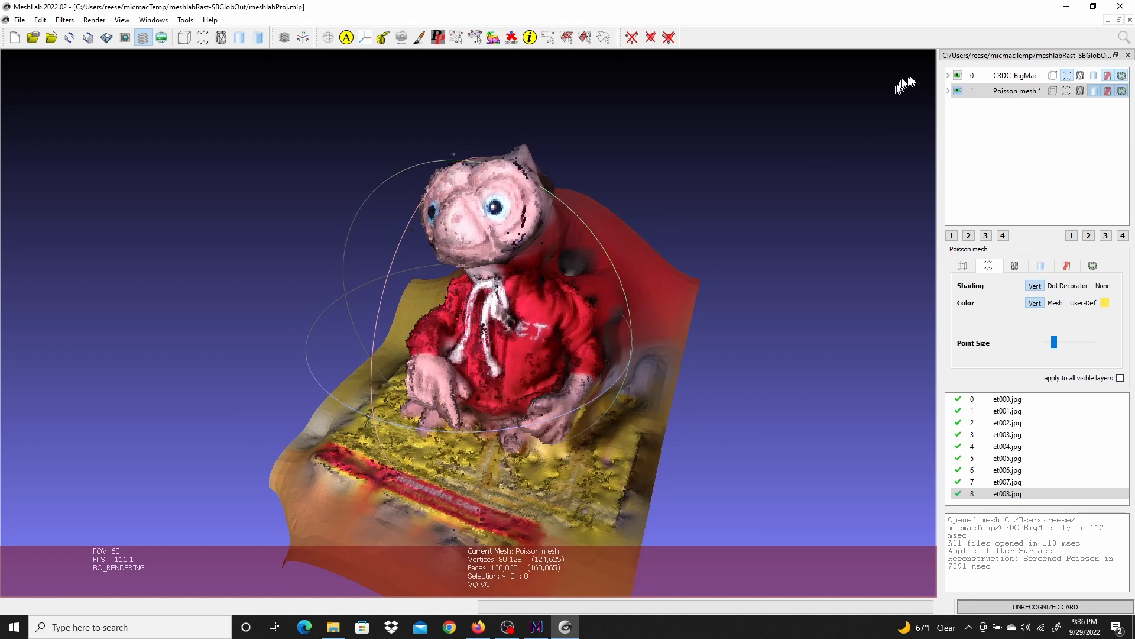
left_click(958, 75)
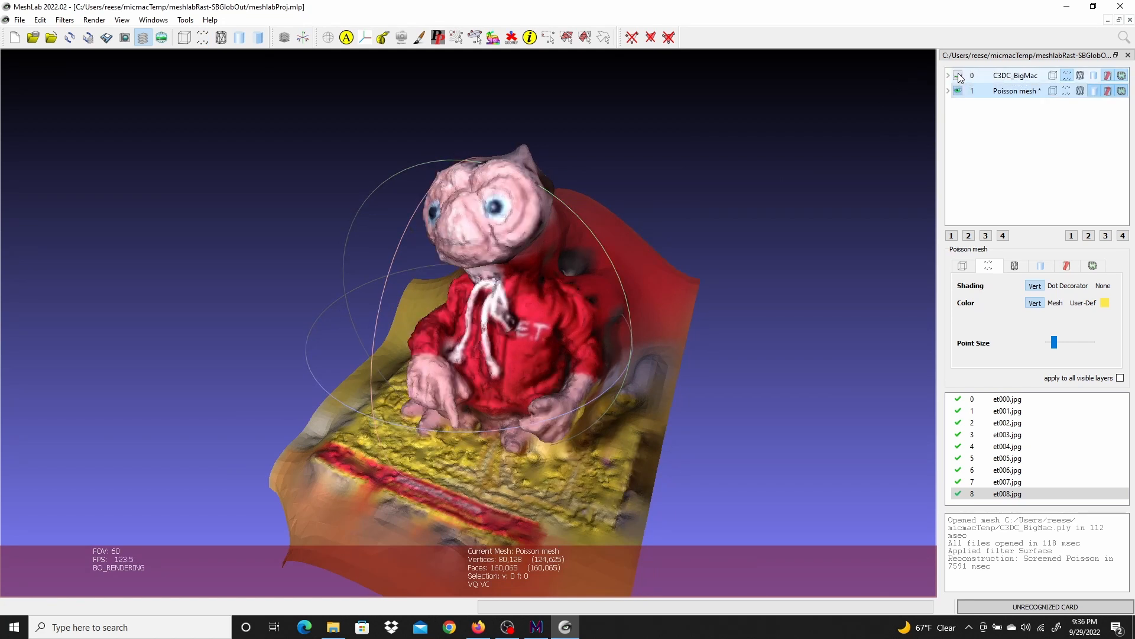
left_click_drag(485, 365, 427, 345)
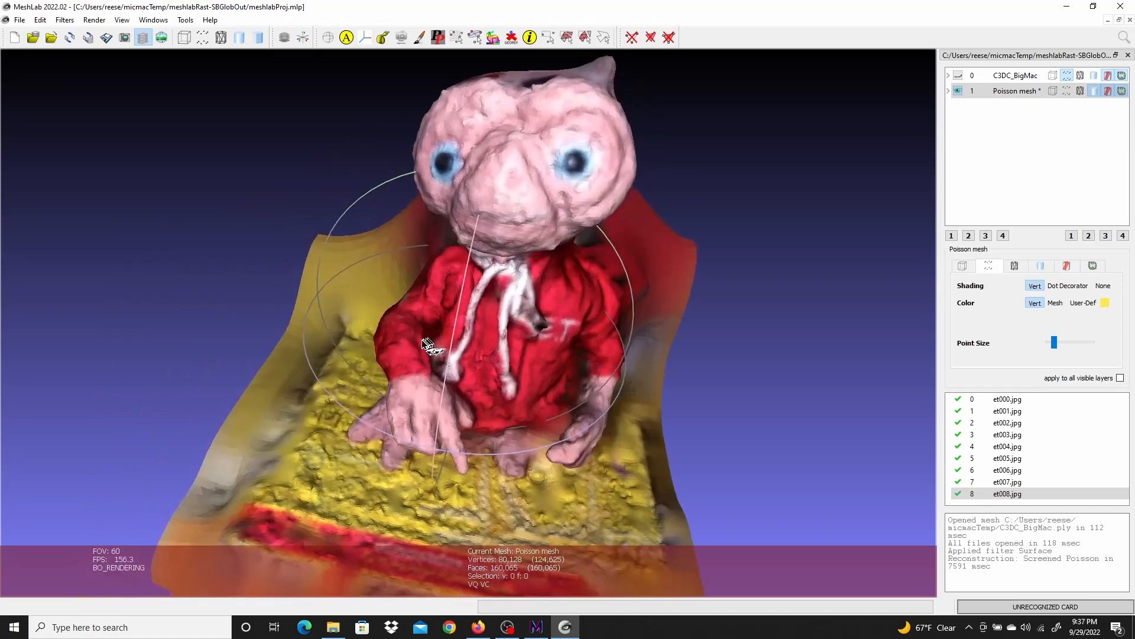
Apply Parameterization + texturing from registered rasters to the Poisson mesh with texture size 4096 and name texture.png
left_click(65, 20)
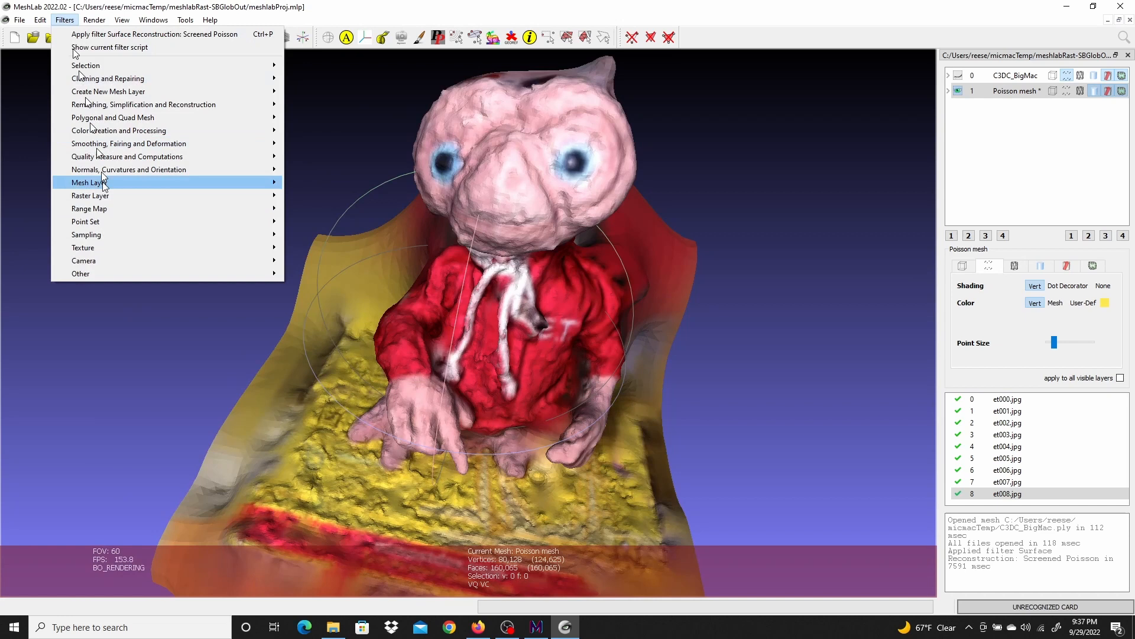
mouse_move(101, 251)
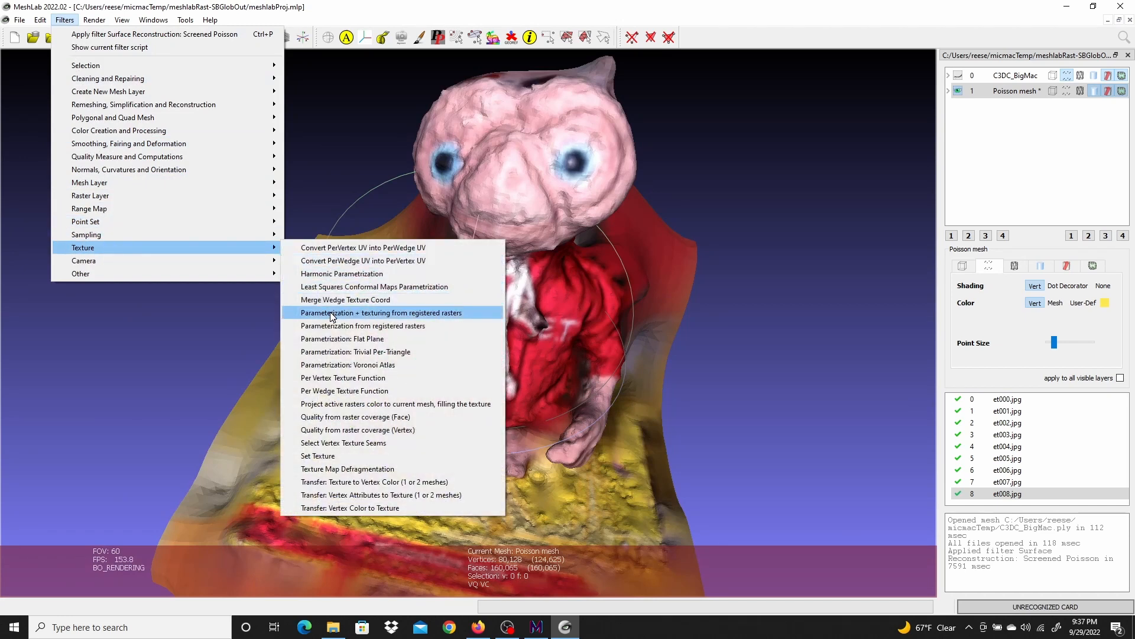
left_click(447, 313)
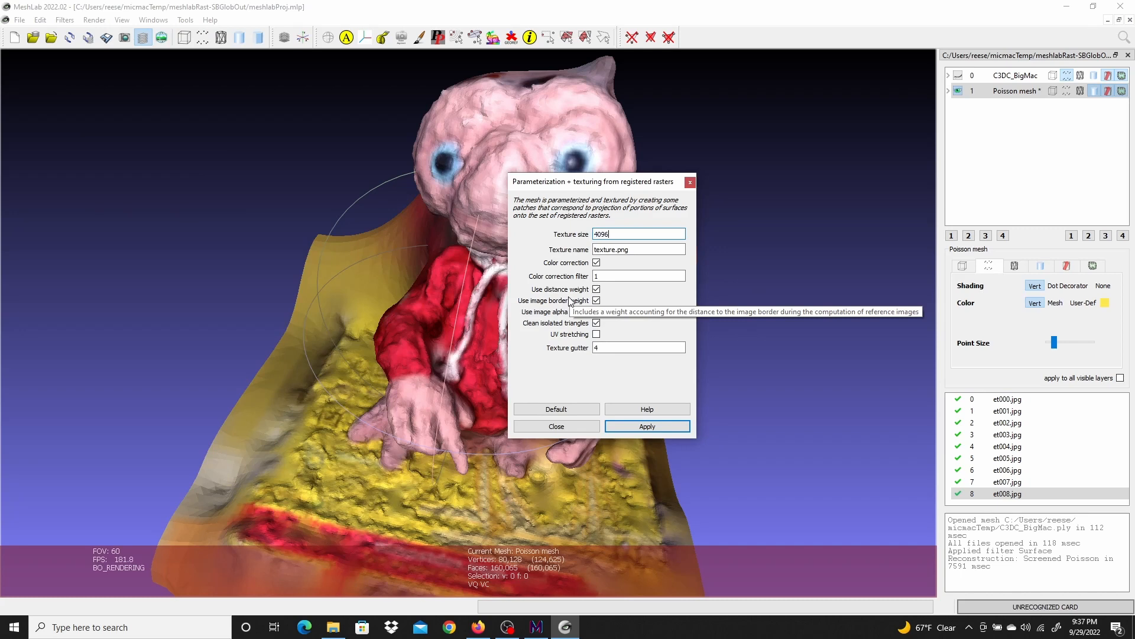
key("Tab")
key("Tab")
key("Tab")
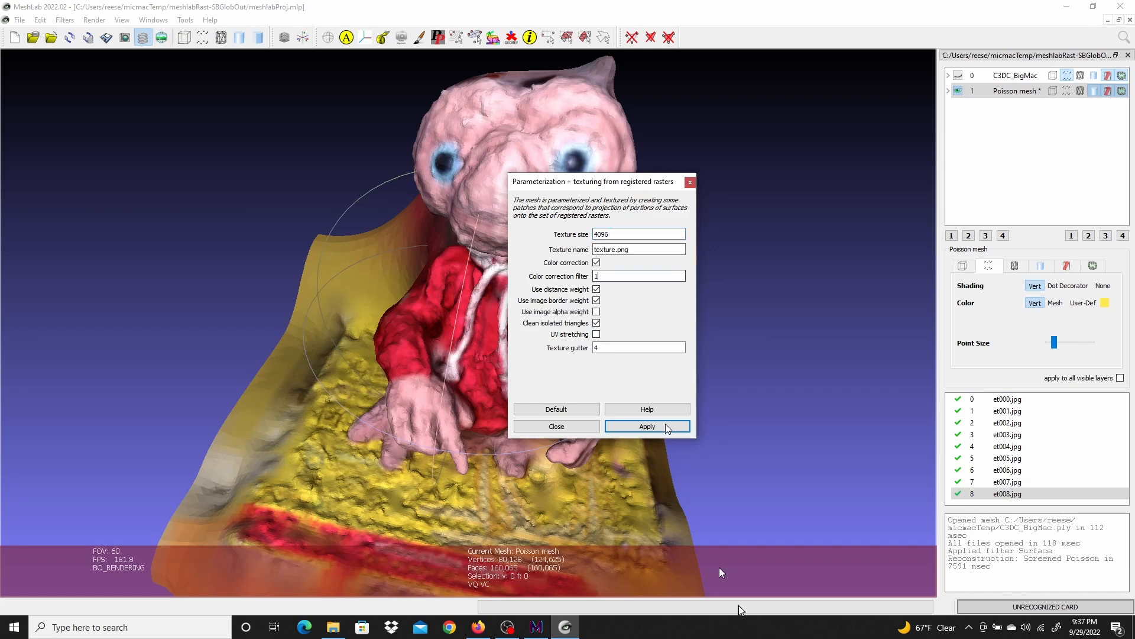
left_click(651, 425)
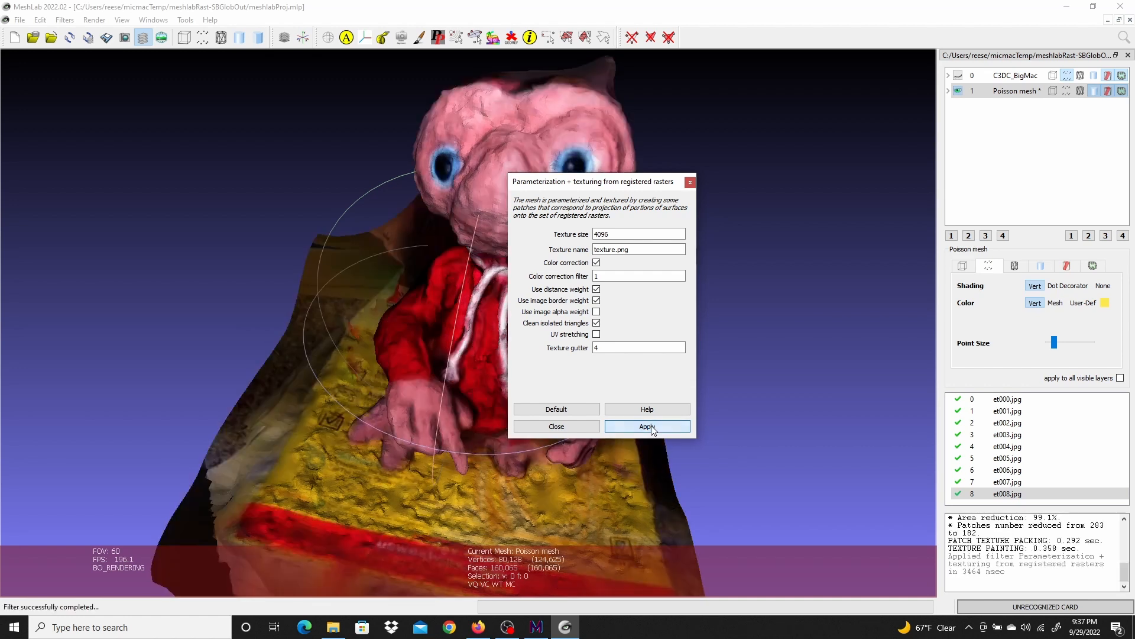
left_click(557, 427)
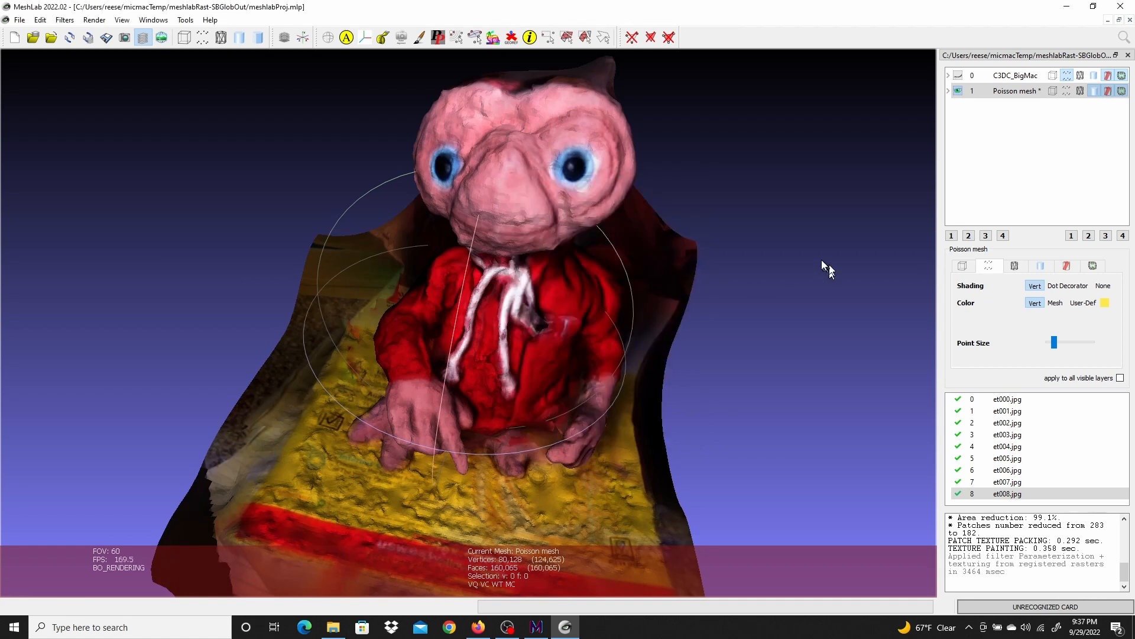
Set the Poisson mesh's face shading to None and colour to User-Def to display the texture
left_click(1041, 266)
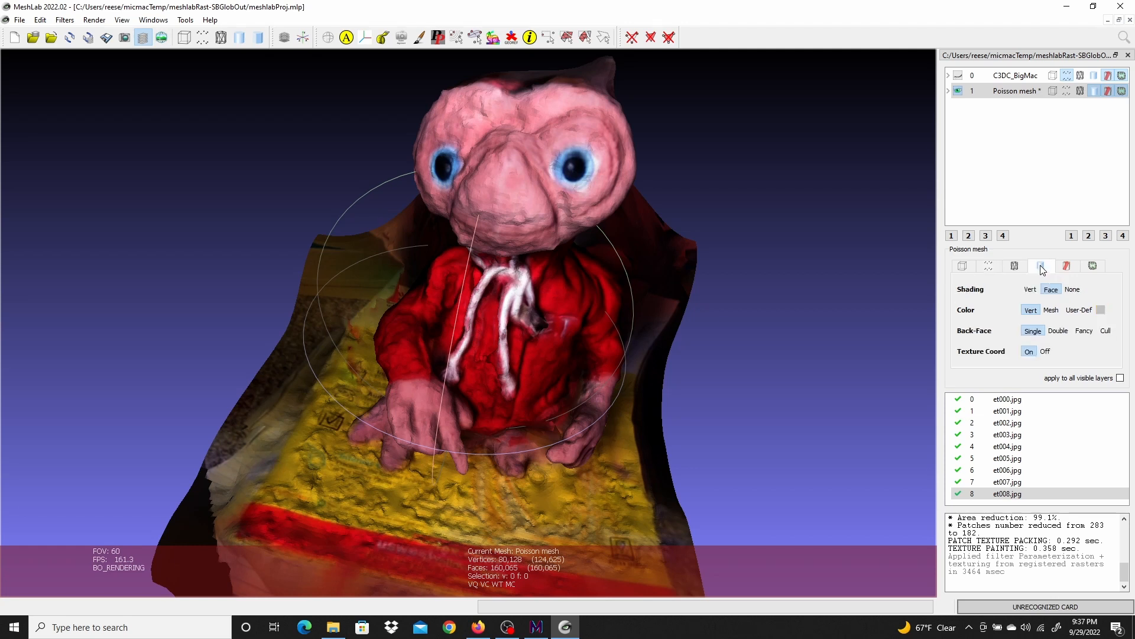
left_click(1073, 289)
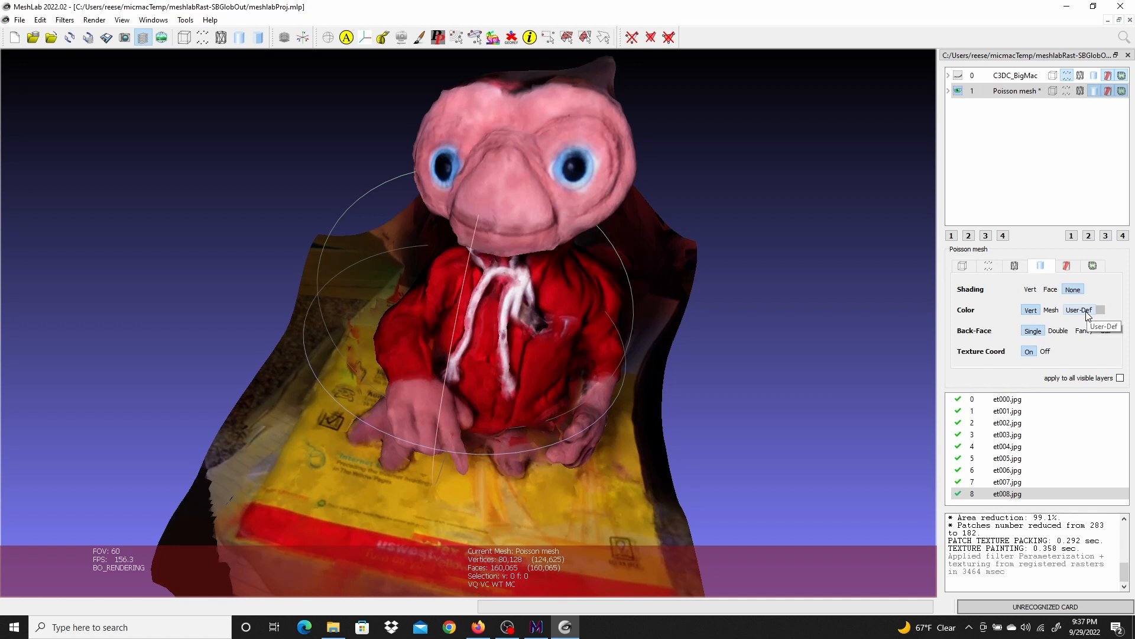
left_click(1079, 310)
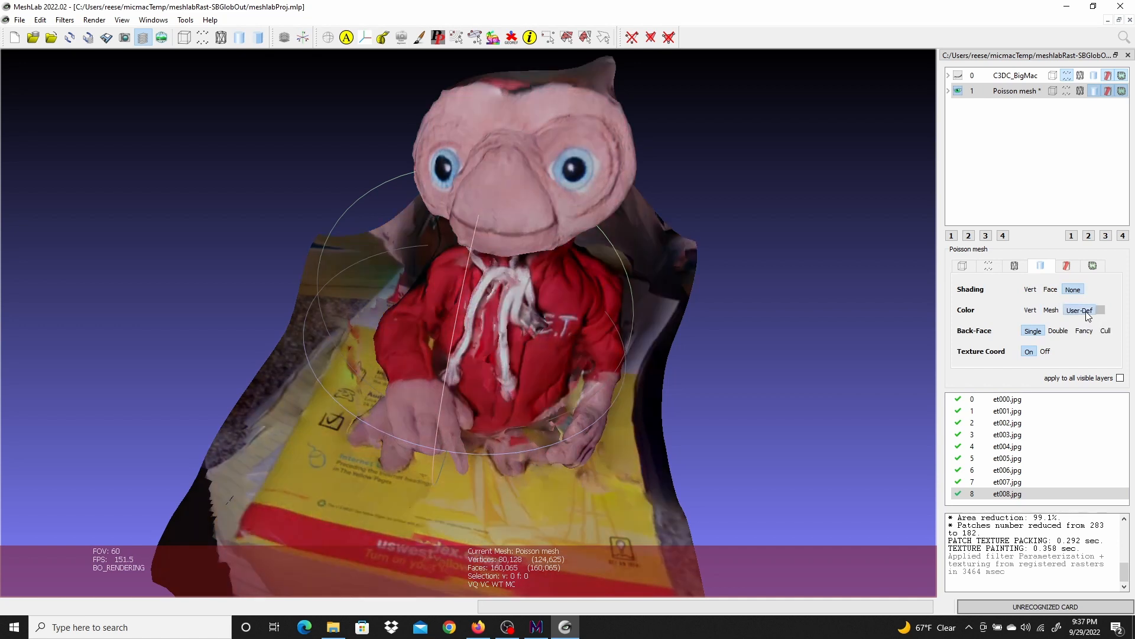
Turn on the Poisson mesh's wireframe display with vertex shading over the textured surface
left_click_drag(656, 273, 635, 262)
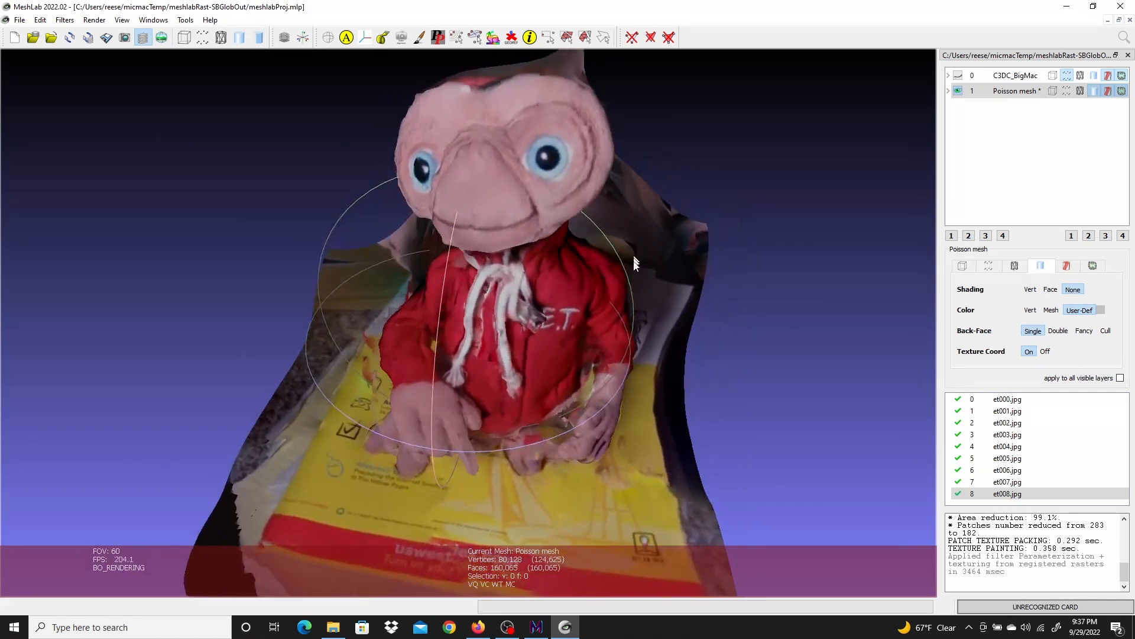
left_click(1014, 266)
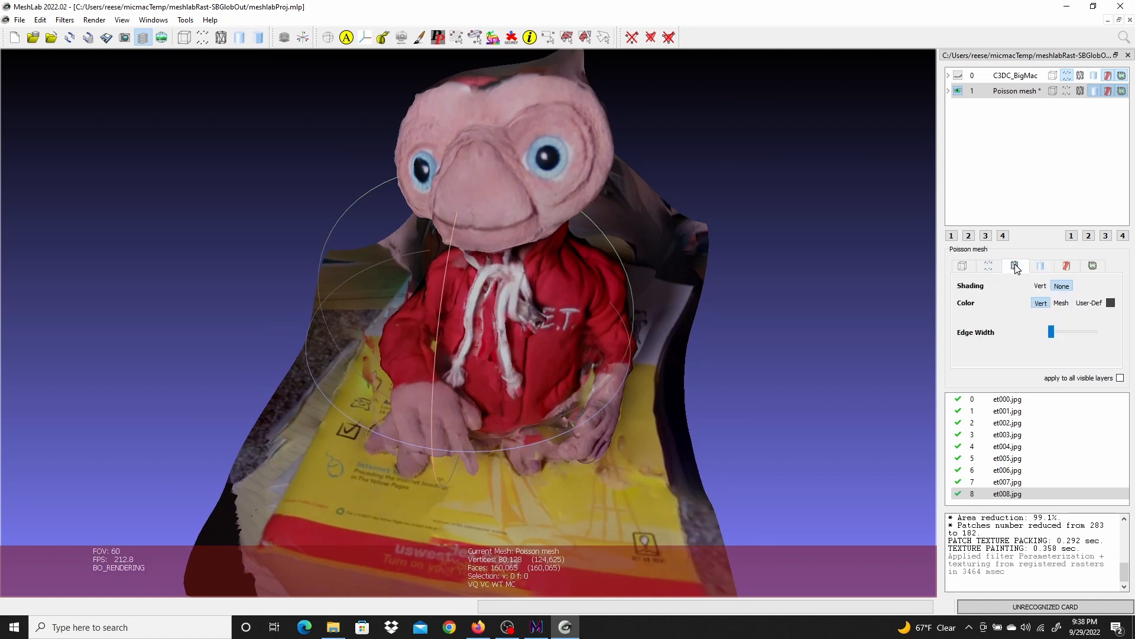
left_click(1040, 286)
left_click(1041, 266)
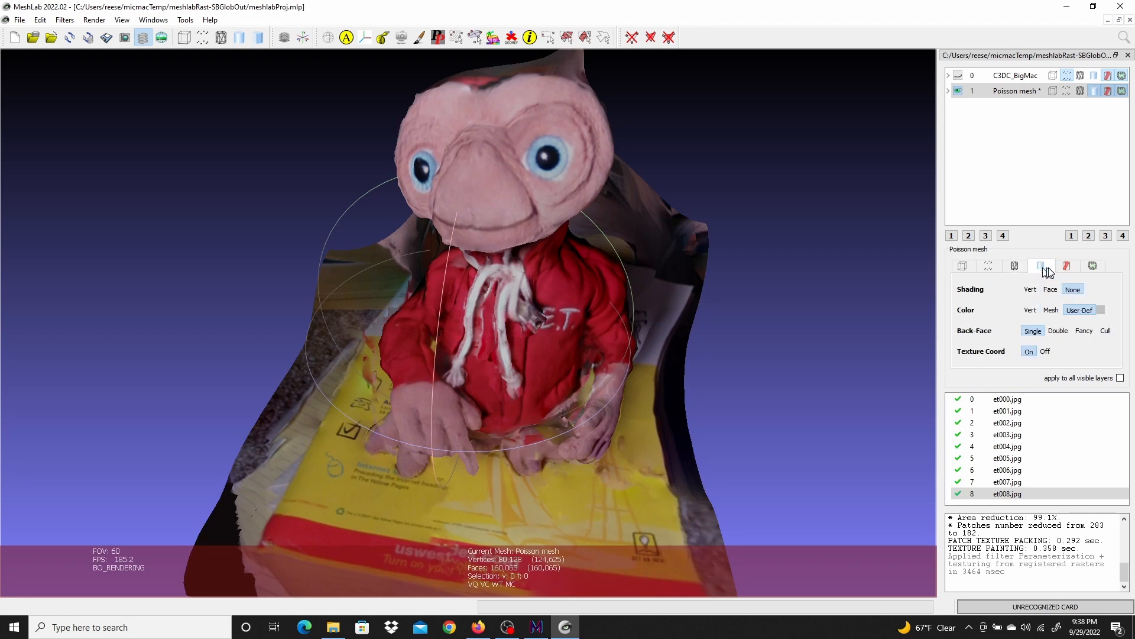
left_click(1080, 92)
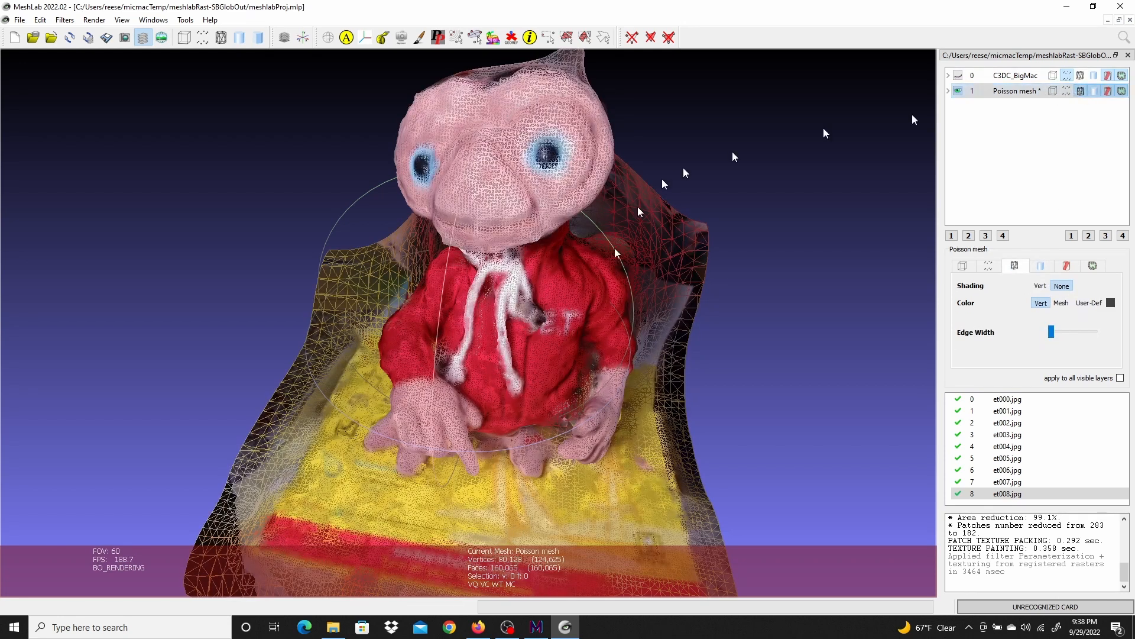
left_click_drag(608, 284, 609, 319)
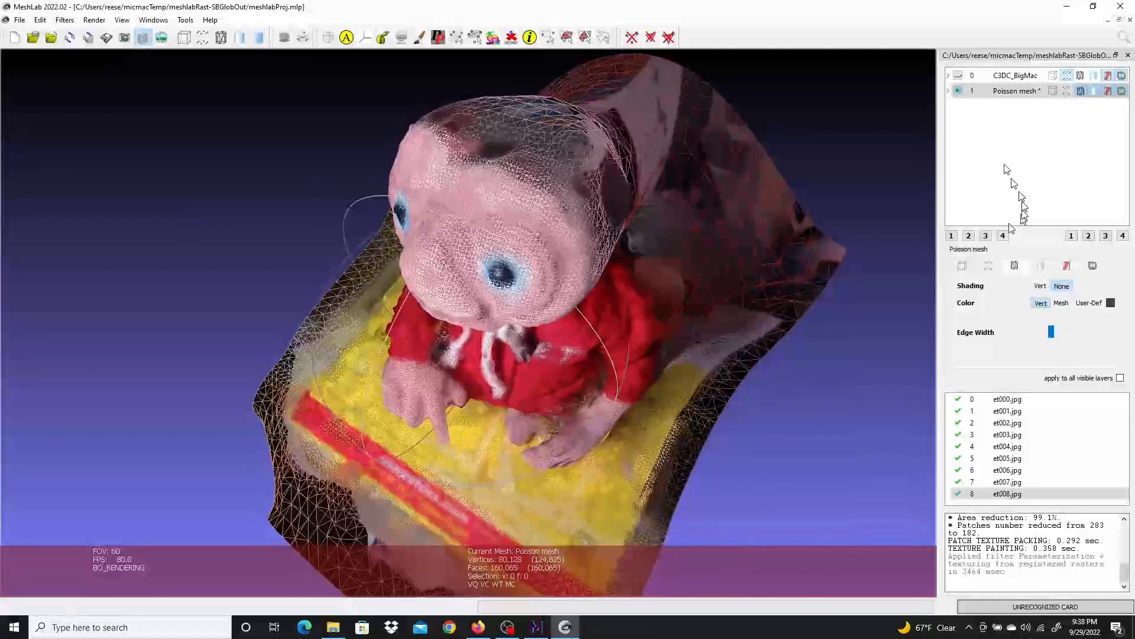
Turn off the Poisson mesh's wireframe display
left_click(1081, 91)
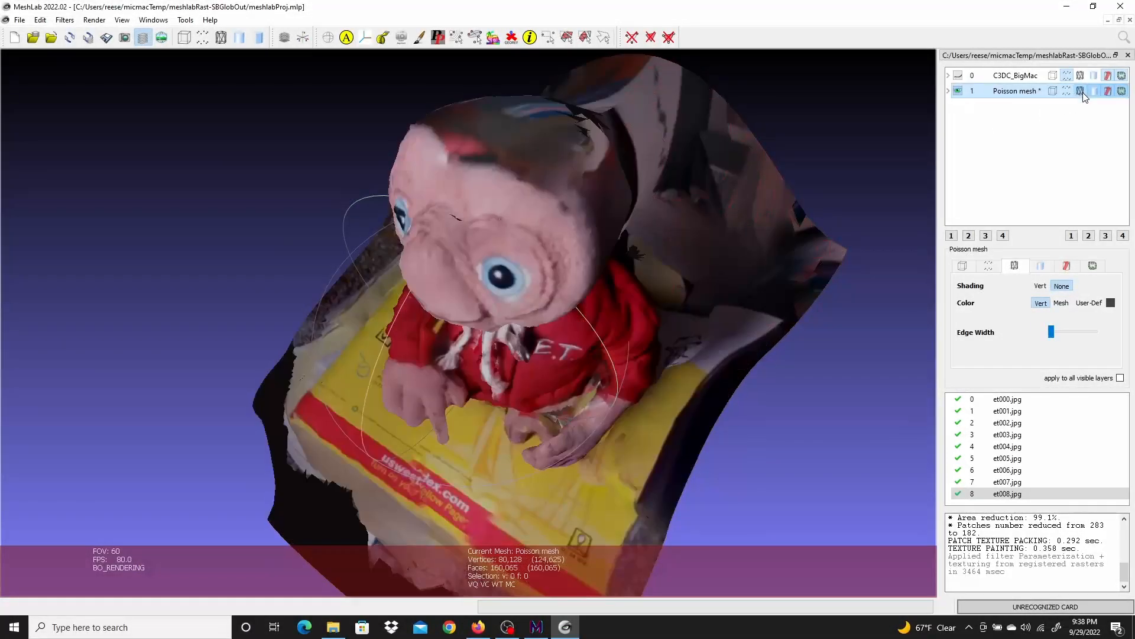
left_click_drag(496, 485, 497, 408)
scroll(485, 417, "up", 5)
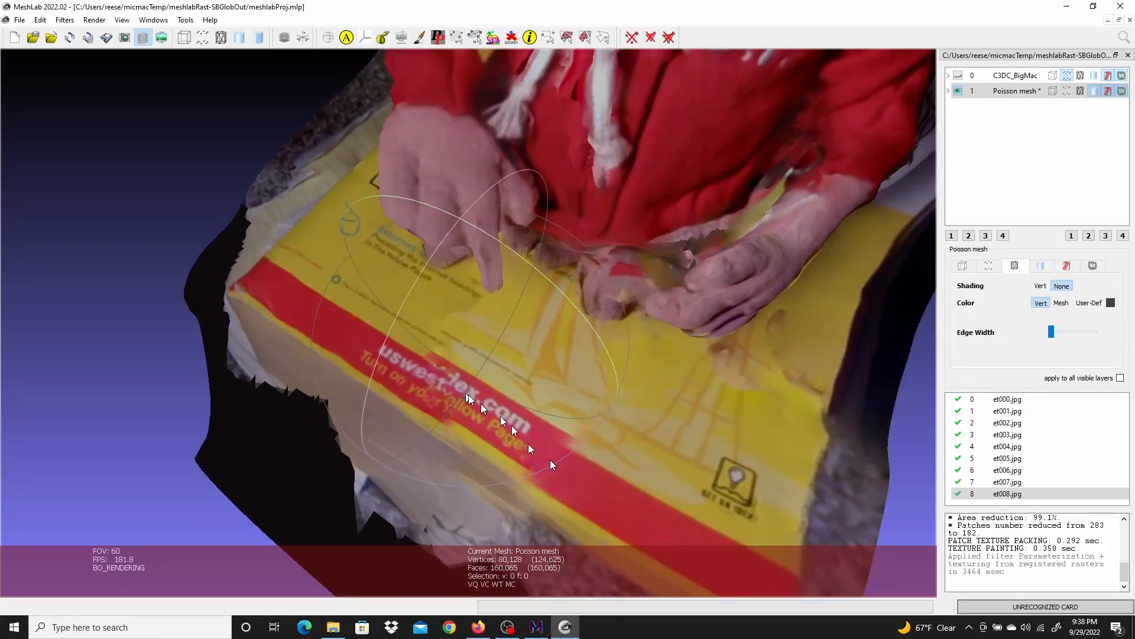
left_click_drag(587, 476, 520, 451)
left_click_drag(750, 392, 579, 290)
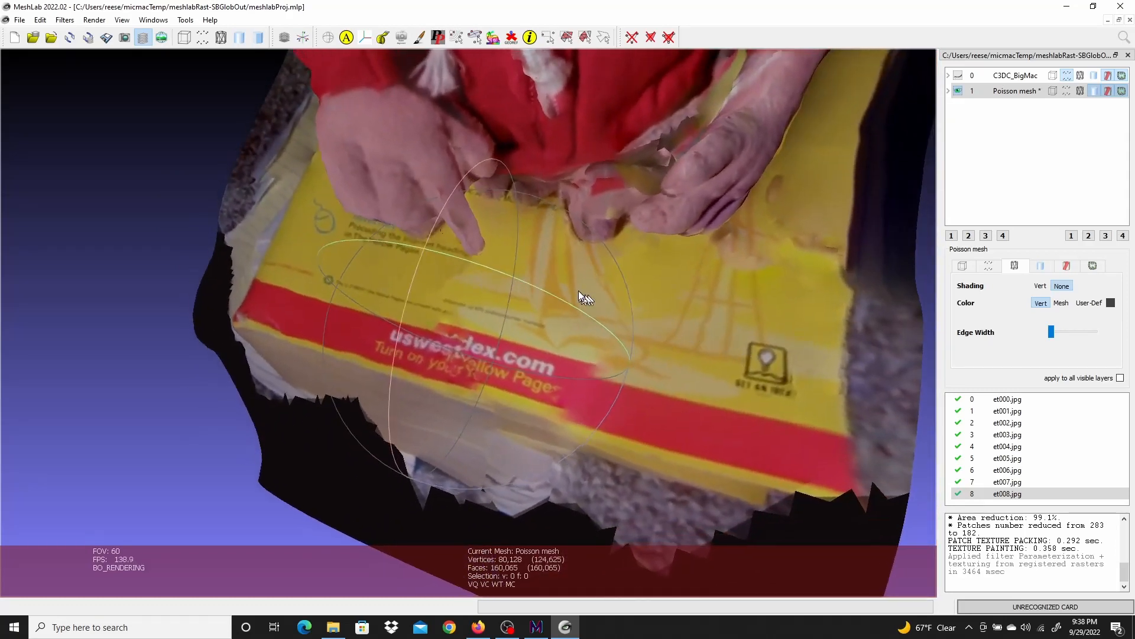
left_click_drag(484, 375, 378, 177)
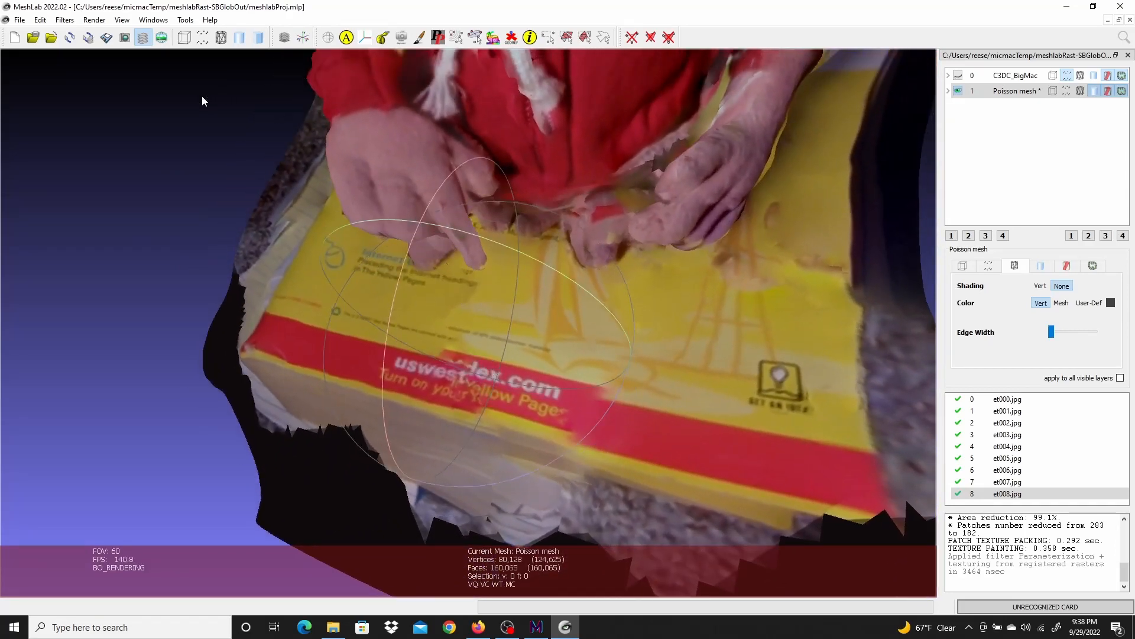
Toggle the current raster view mode to compare the raster photo overlaid on the textured mesh
left_click(162, 39)
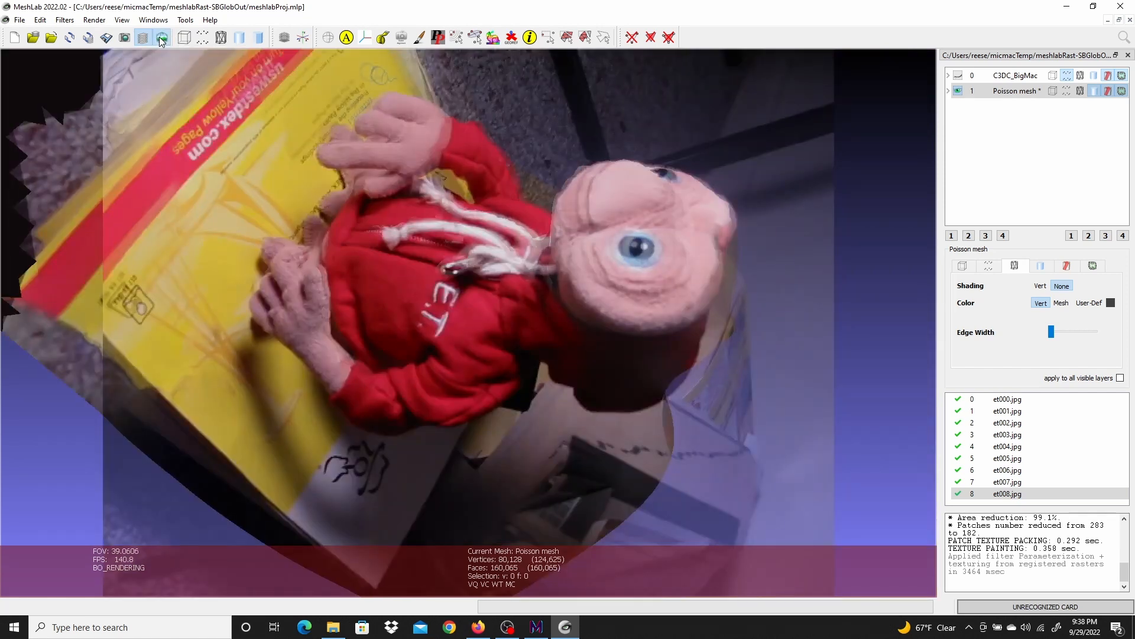
scroll(597, 276, "up", 4)
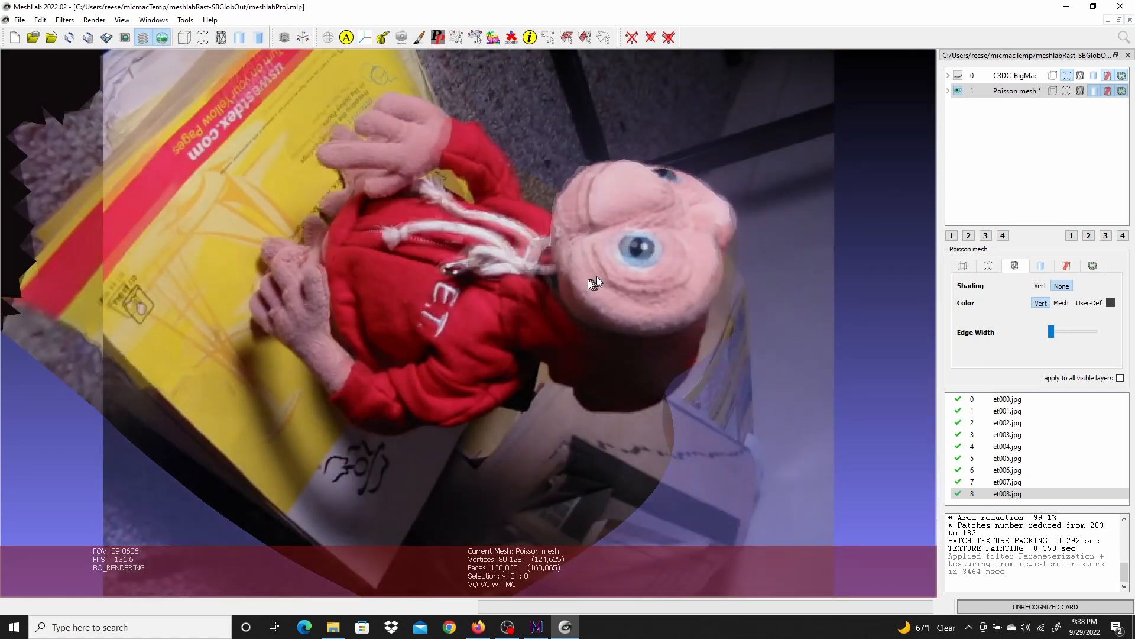
scroll(587, 280, "down", 6)
scroll(585, 283, "up", 3)
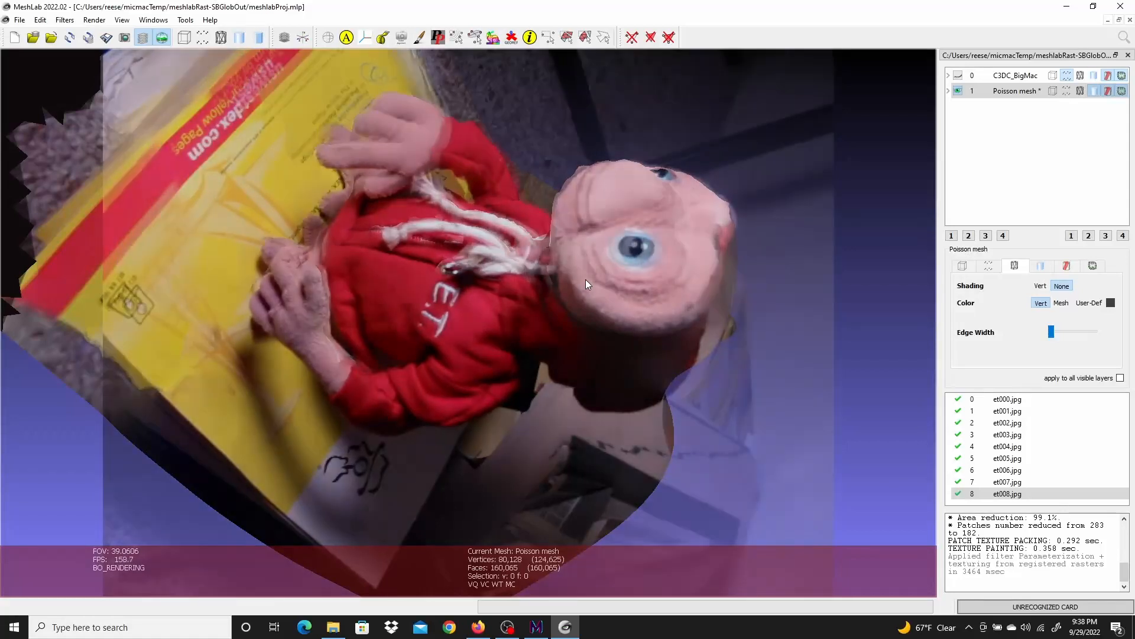
scroll(577, 285, "down", 3)
scroll(577, 282, "up", 3)
scroll(578, 282, "down", 3)
scroll(578, 285, "up", 2)
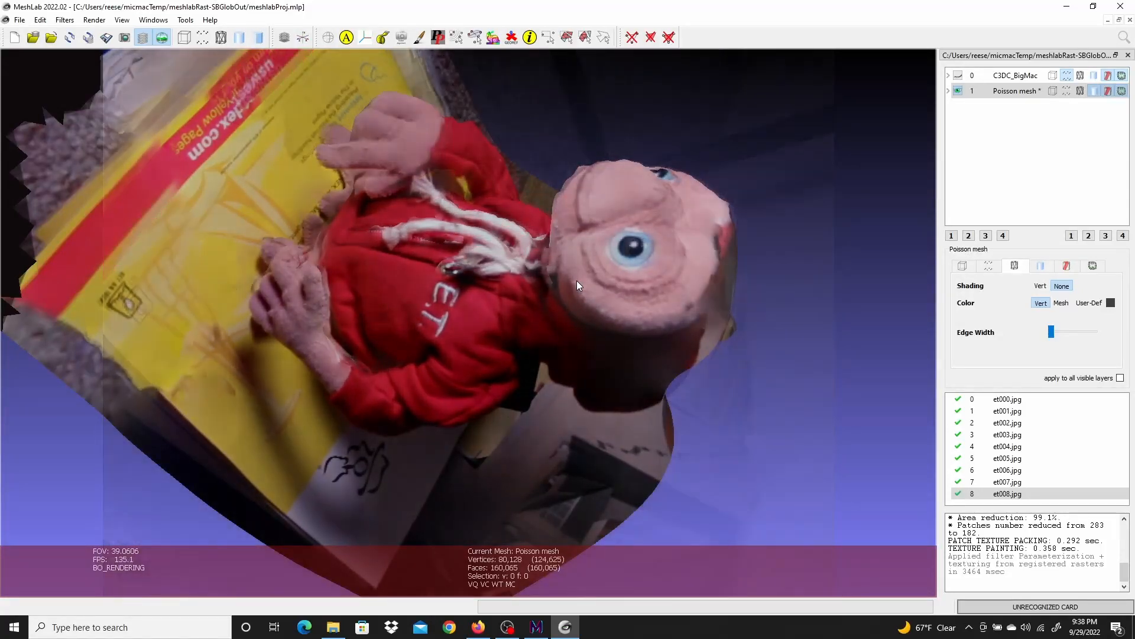
scroll(578, 285, "up", 3)
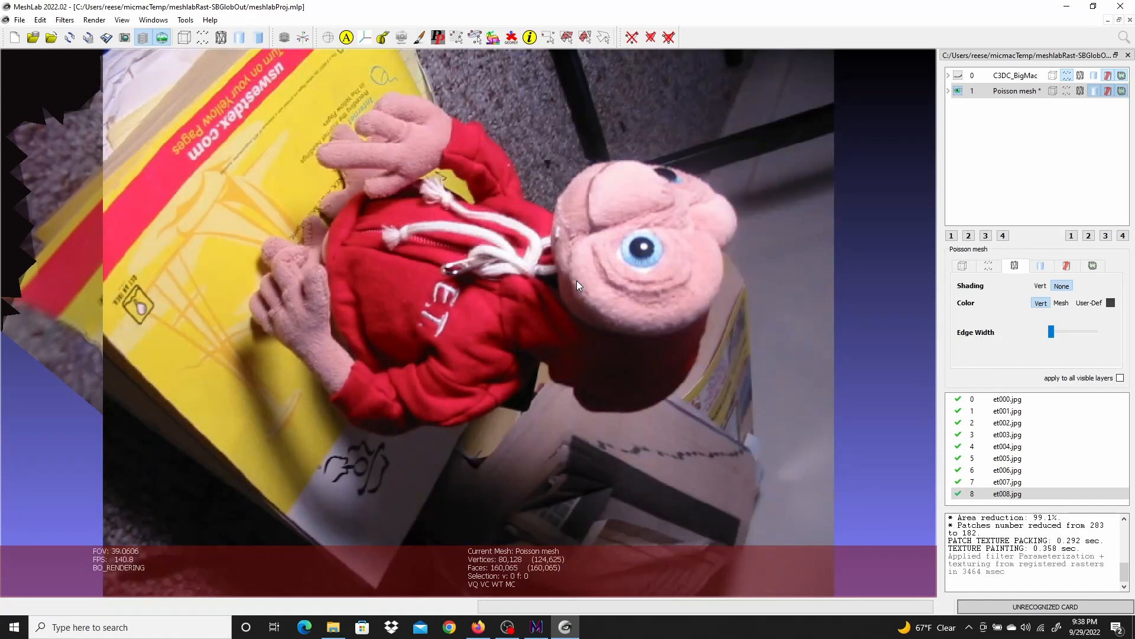
scroll(578, 285, "down", 3)
scroll(577, 285, "up", 3)
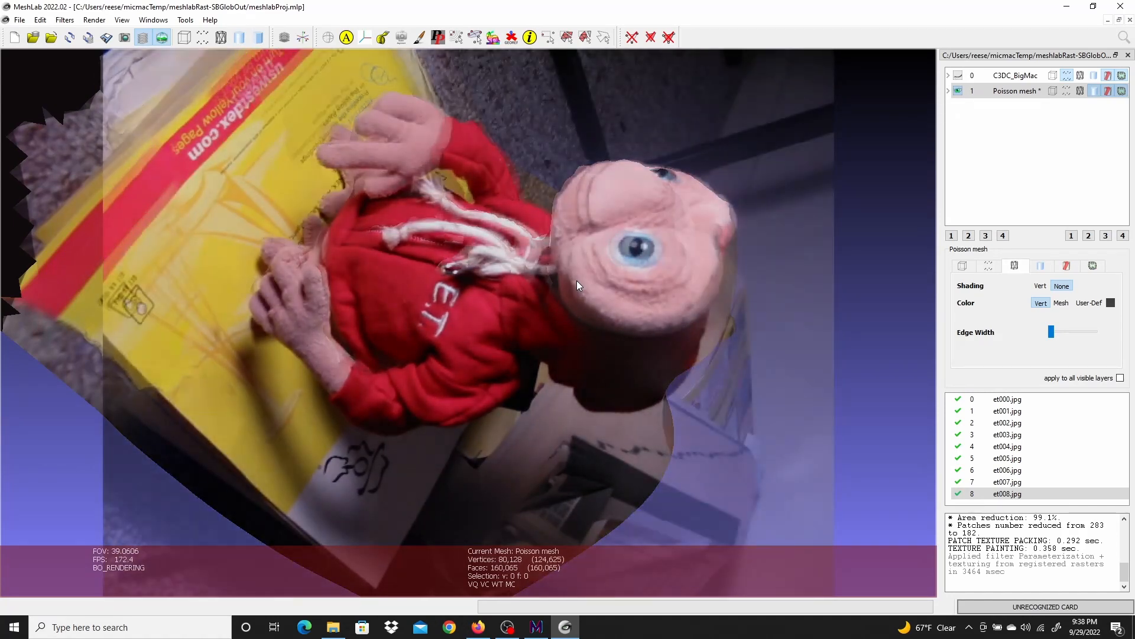
scroll(578, 285, "down", 2)
scroll(577, 285, "up", 4)
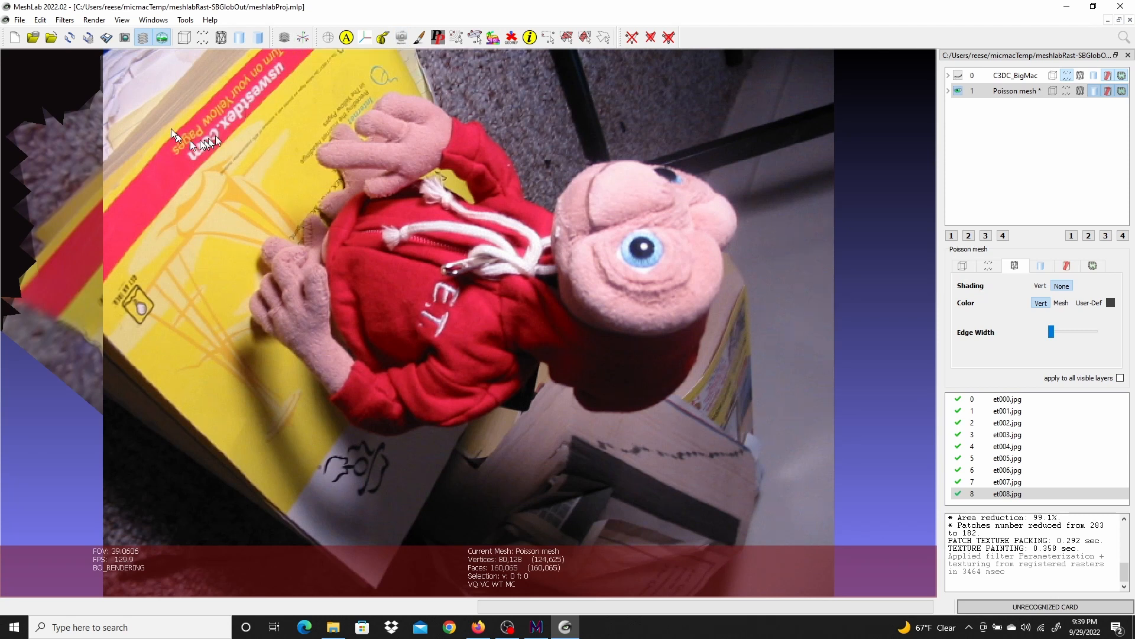
left_click(89, 22)
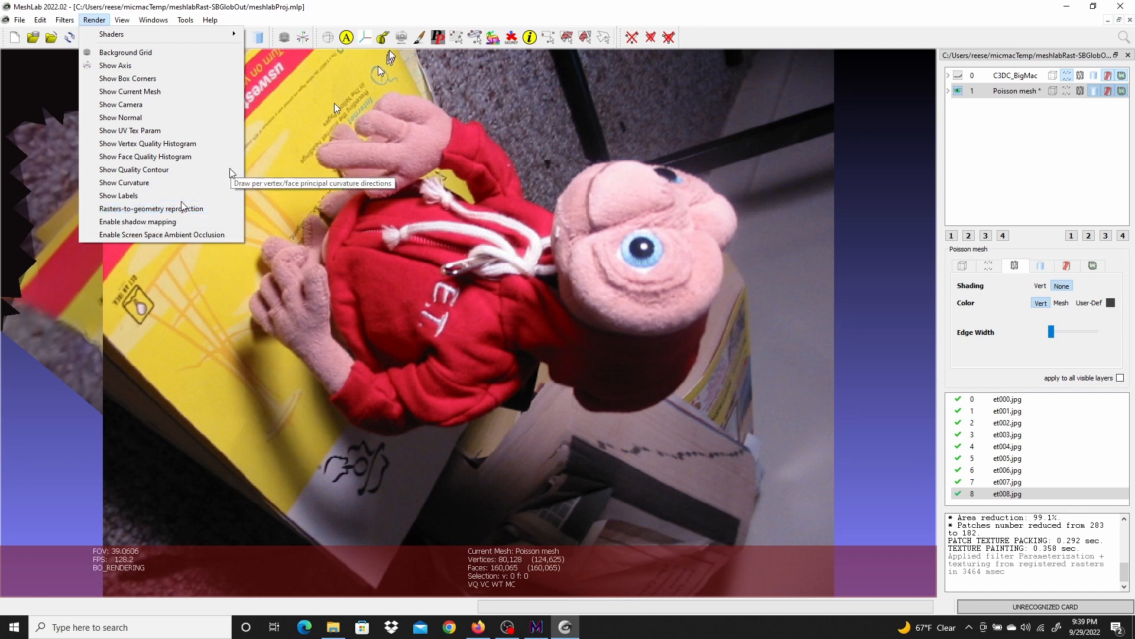
left_click(389, 10)
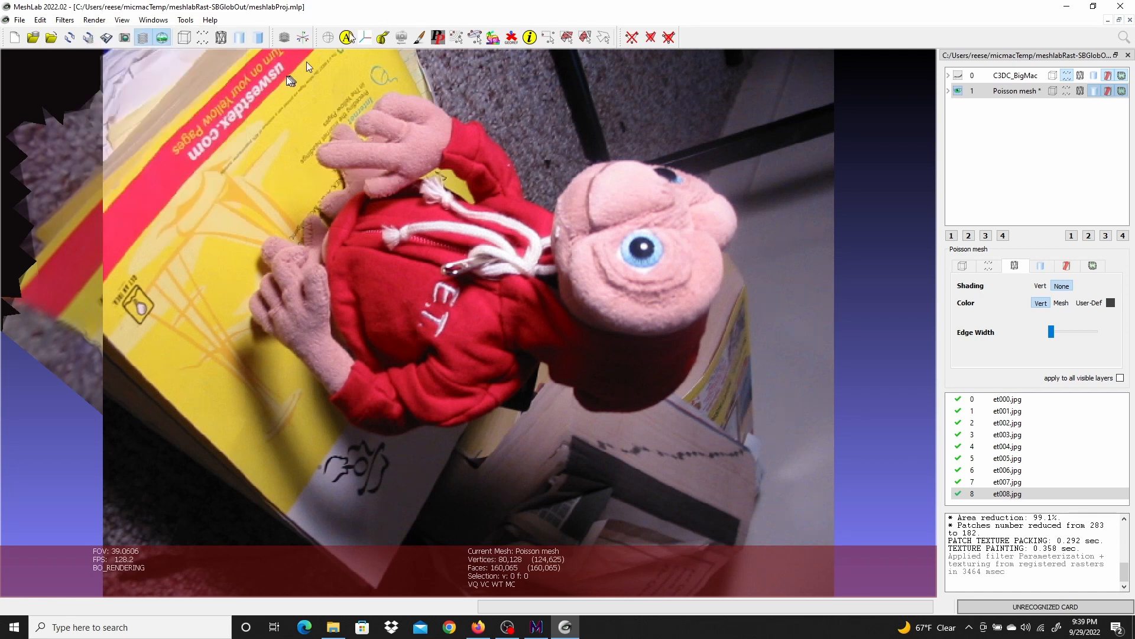
left_click(163, 37)
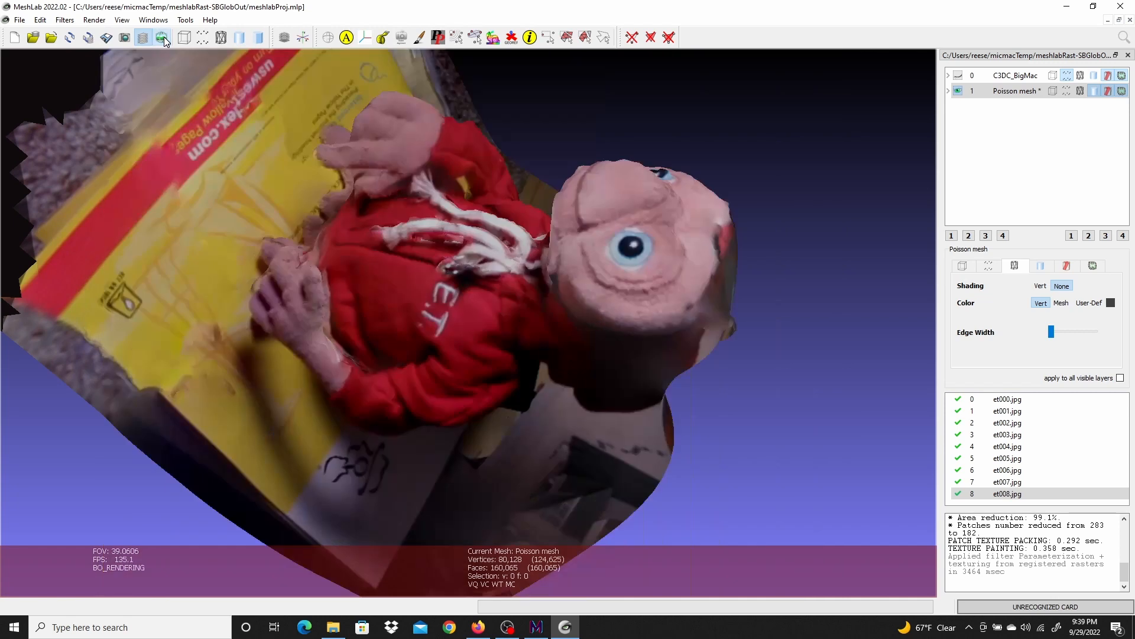
Enable Rasters-to-geometry reprojection and select raster et000.jpg to project it onto the mesh
left_click(95, 20)
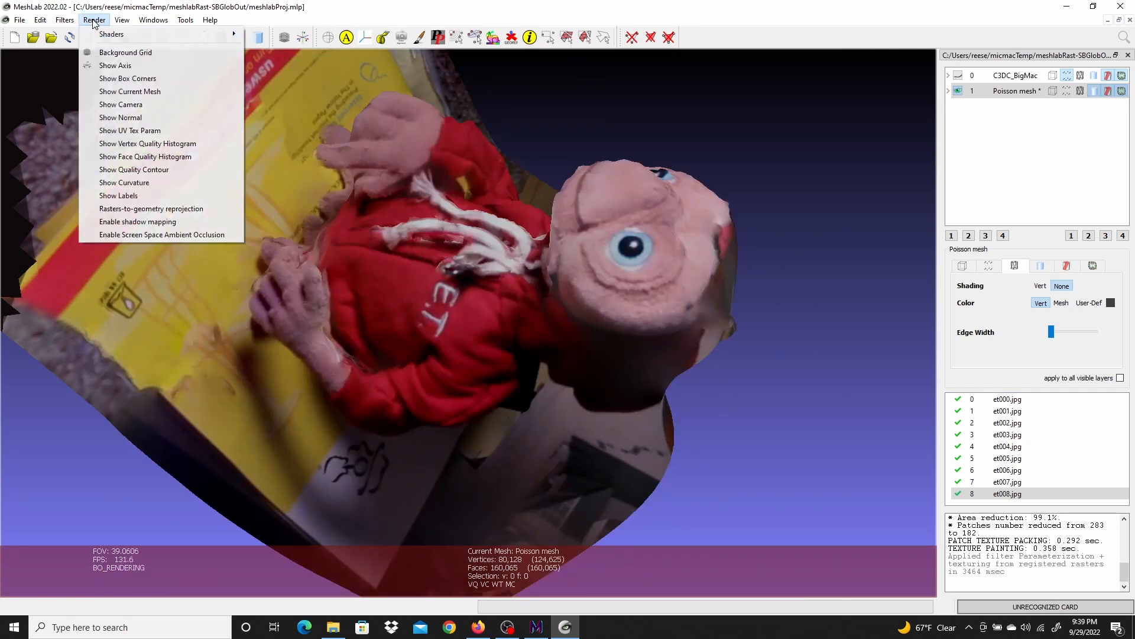
left_click(125, 210)
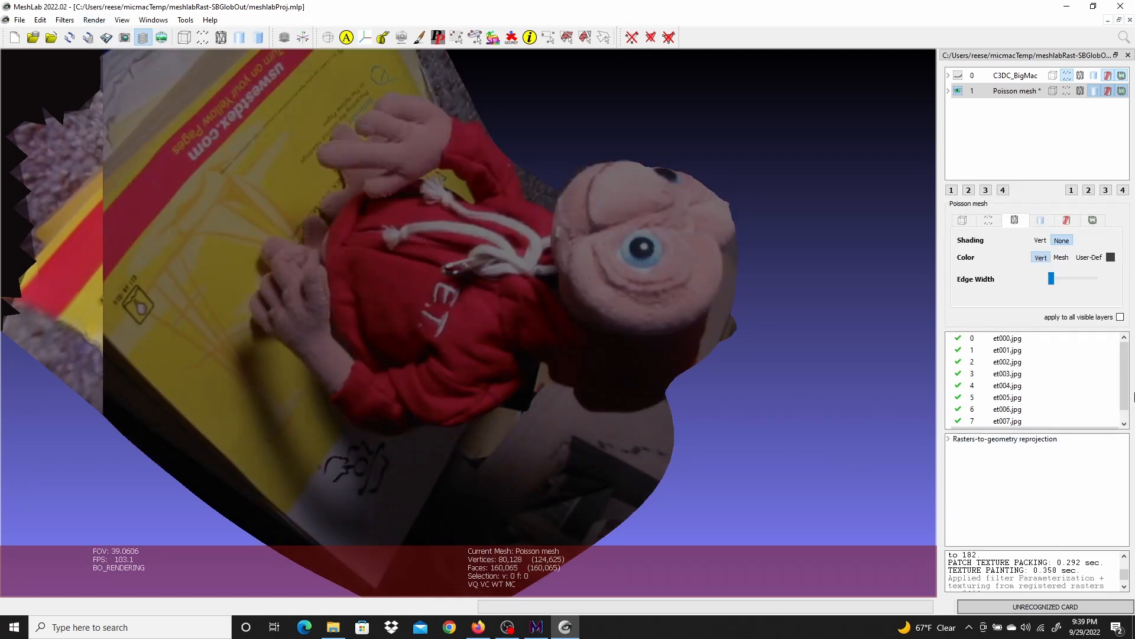
left_click(997, 343)
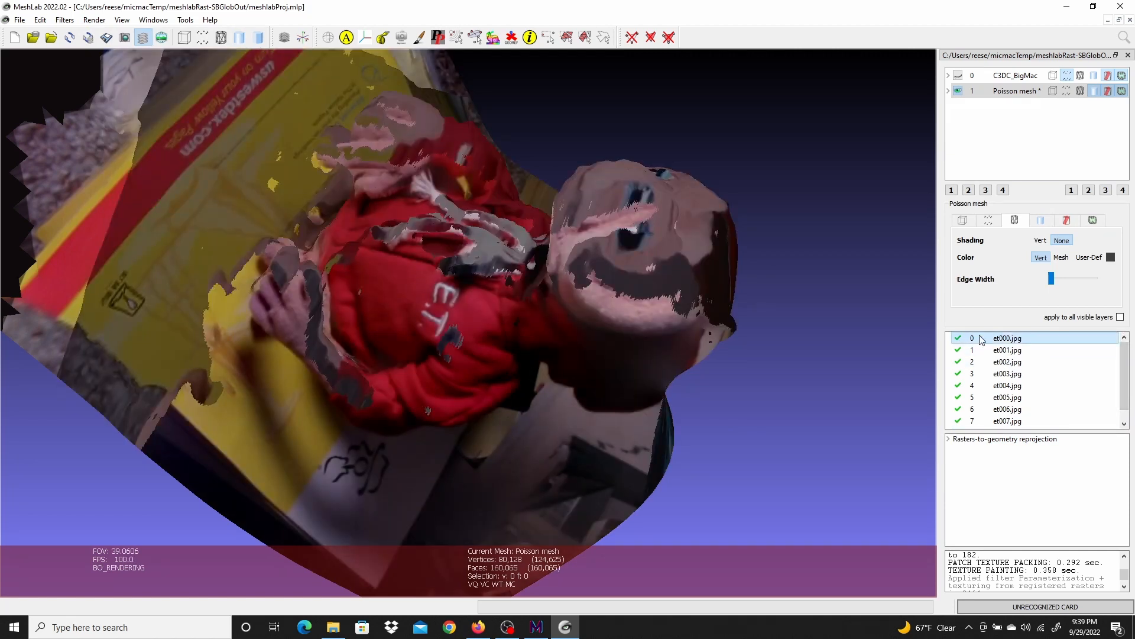
left_click_drag(740, 406, 789, 283)
left_click_drag(157, 294, 136, 375)
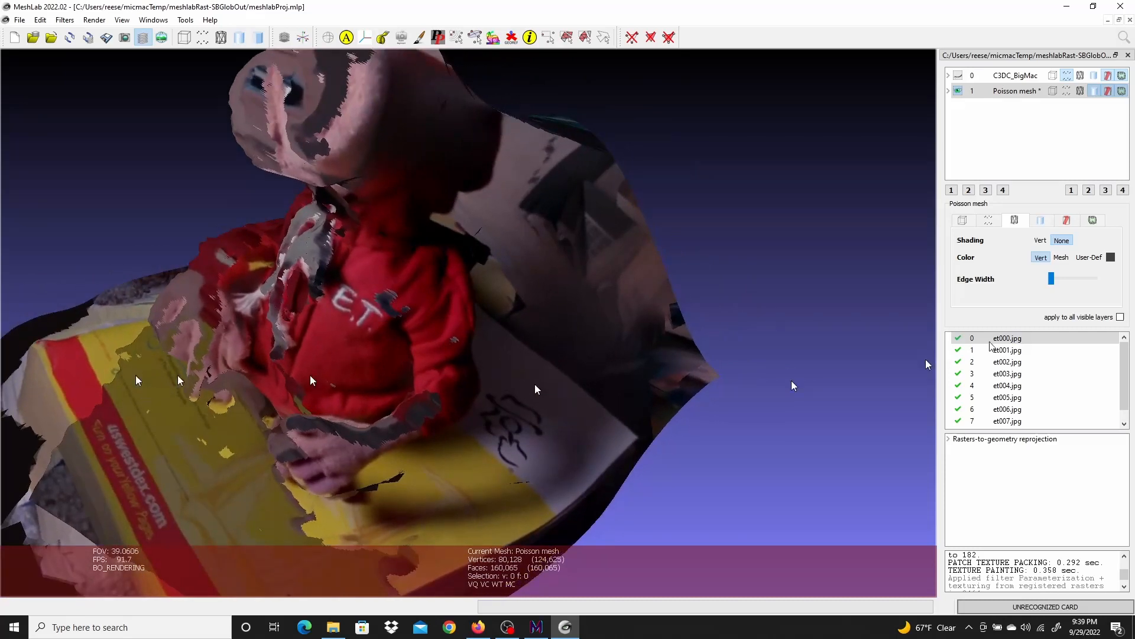
Step through rasters et001.jpg to et008.jpg to inspect each reprojection on the mesh
left_click(1019, 352)
left_click(1016, 362)
left_click(1016, 373)
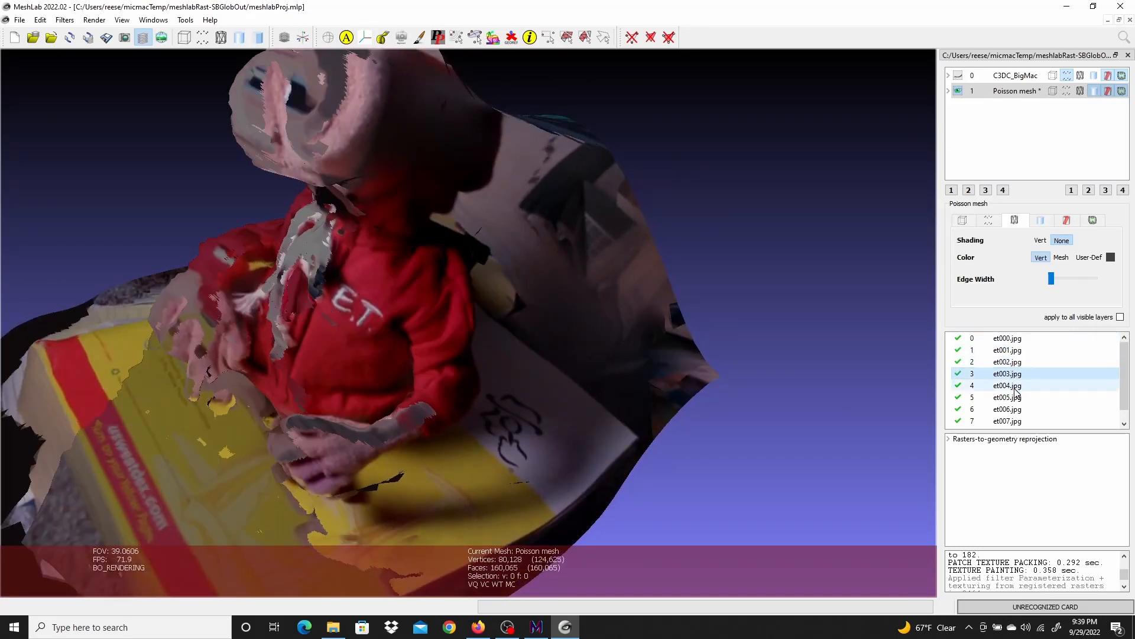
left_click(1016, 386)
left_click(1016, 398)
left_click(1015, 409)
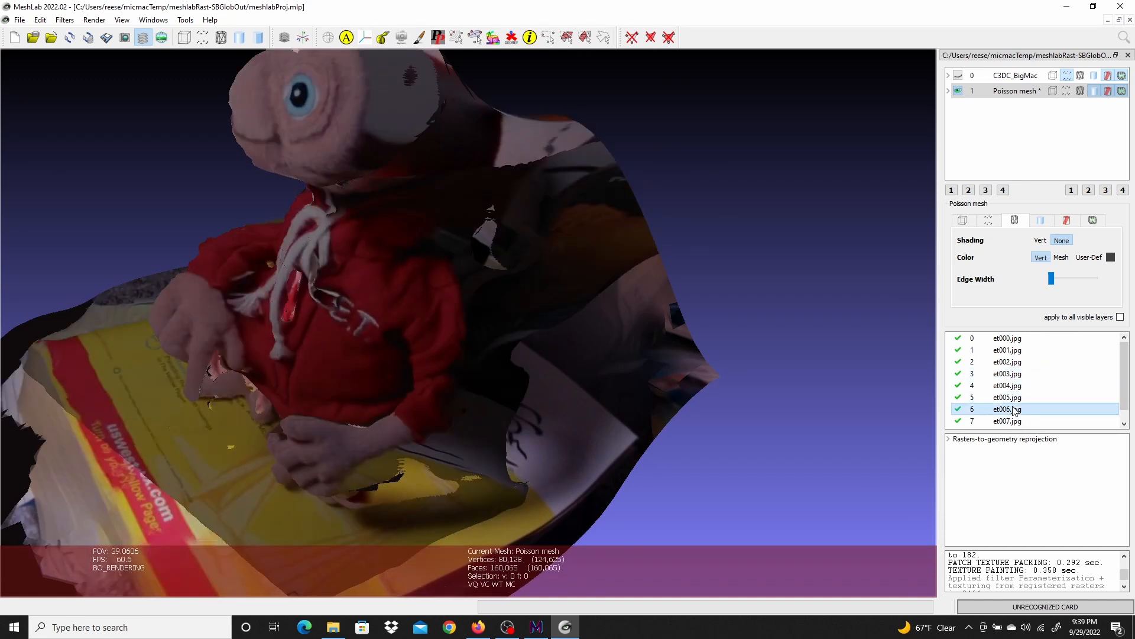
scroll(1015, 408, "down", 1)
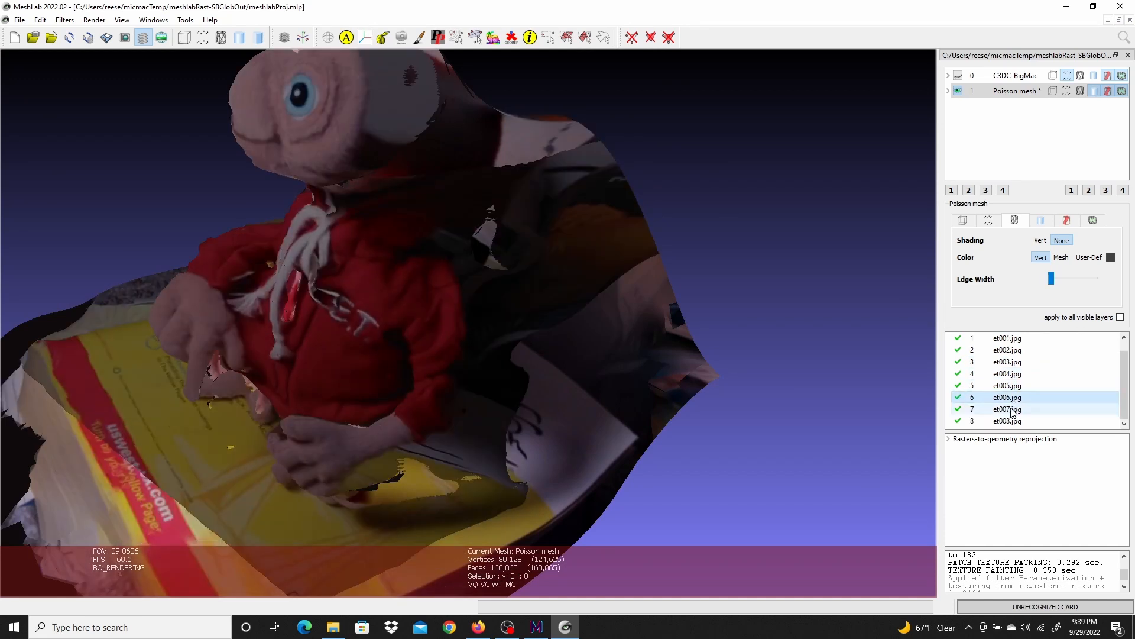
left_click(1015, 409)
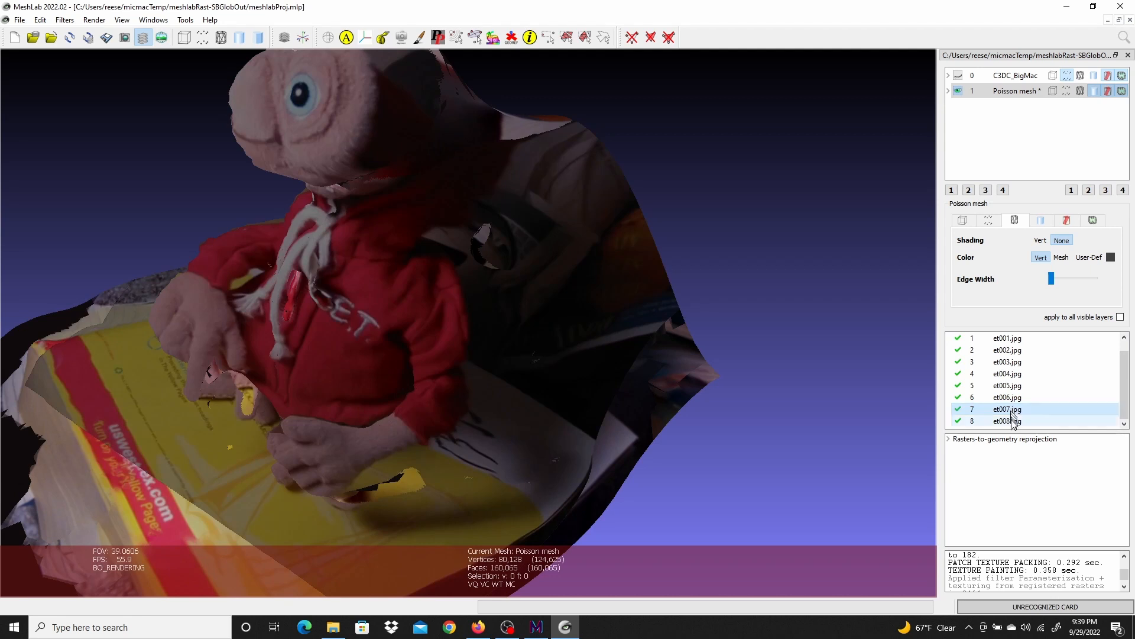
left_click(1015, 422)
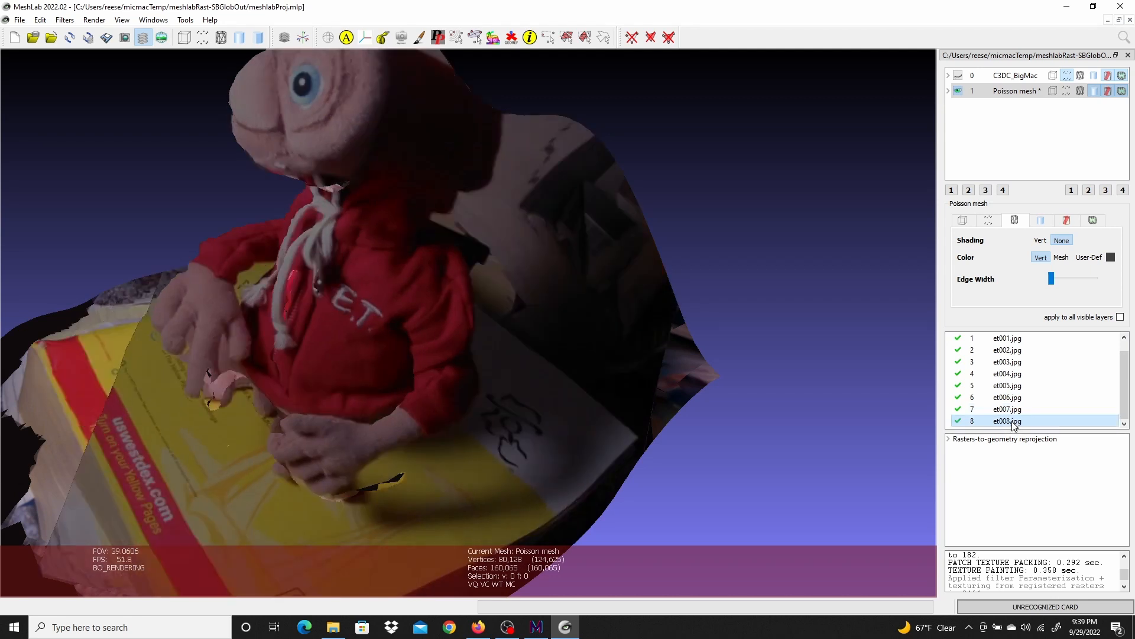
key("Up")
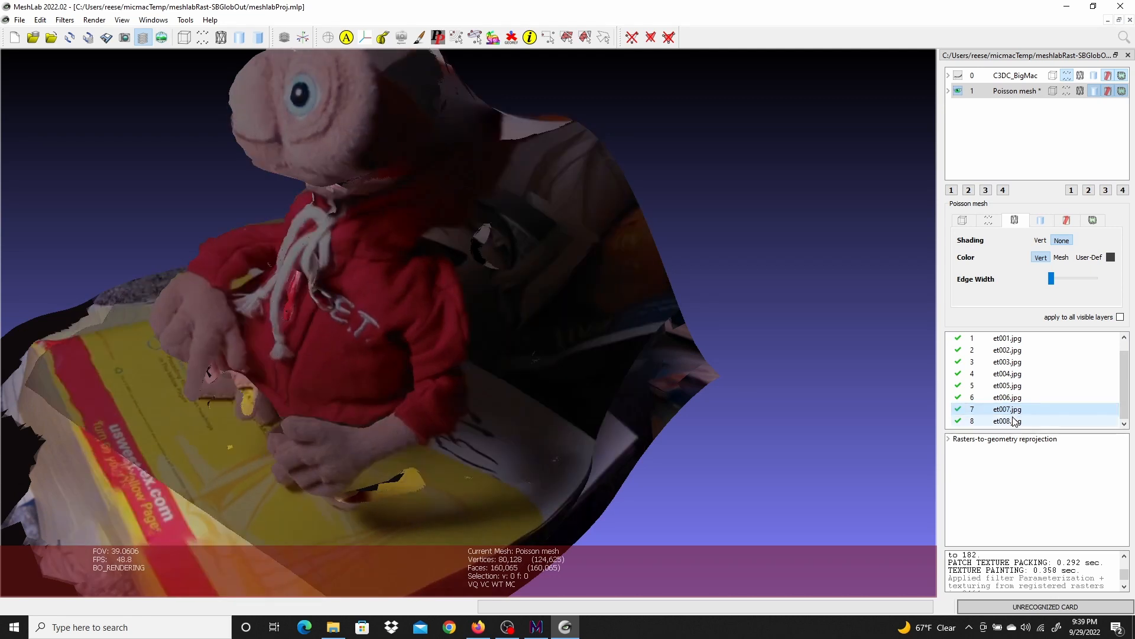
left_click(1013, 418)
left_click(1012, 406)
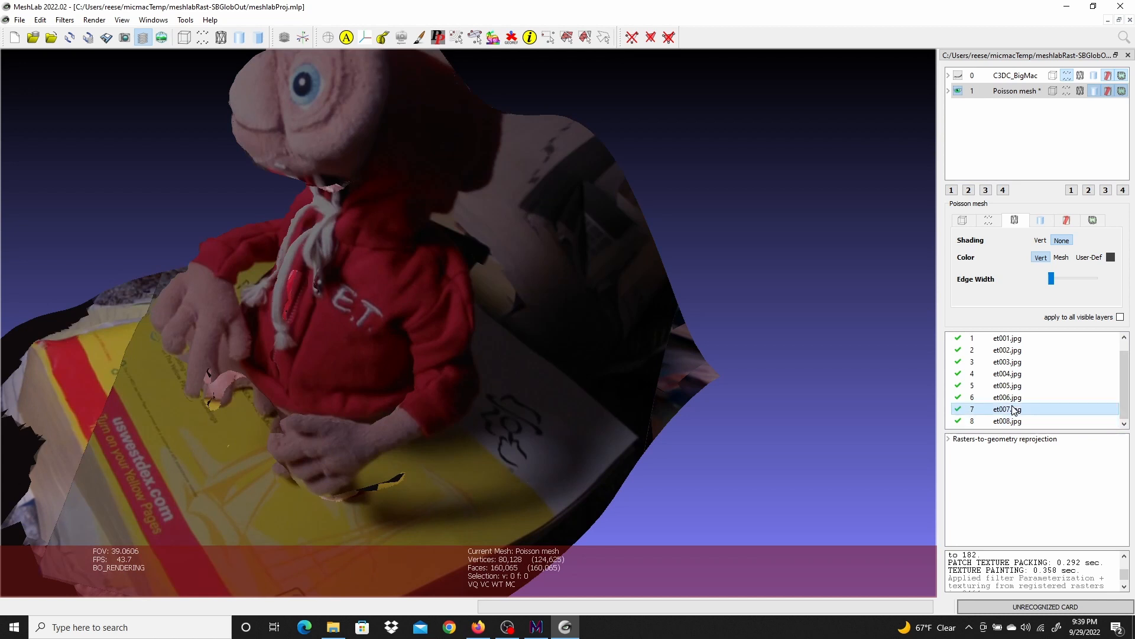
Exclude raster et008.jpg and rerun Parameterization + texturing from registered rasters with texture size 4096
left_click(1015, 420)
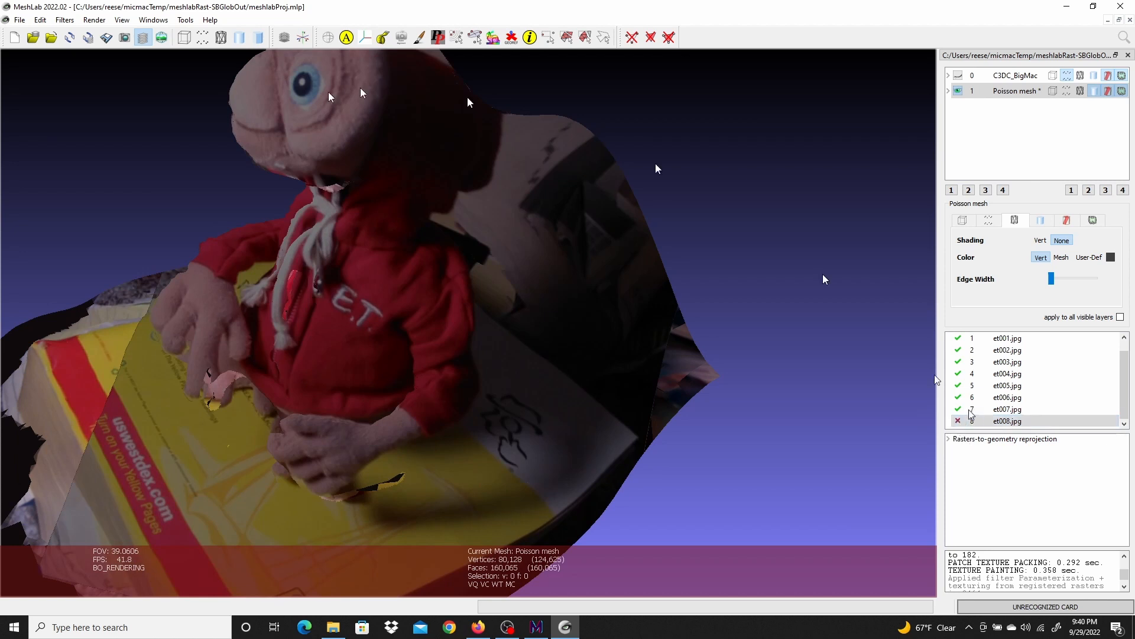
left_click(65, 21)
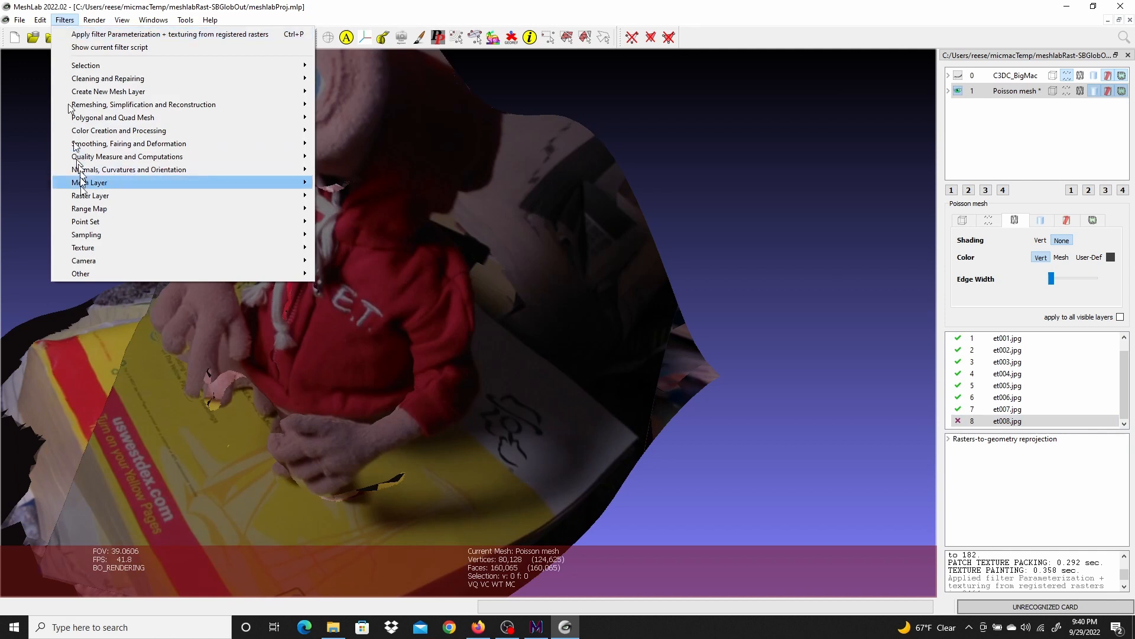
mouse_move(88, 247)
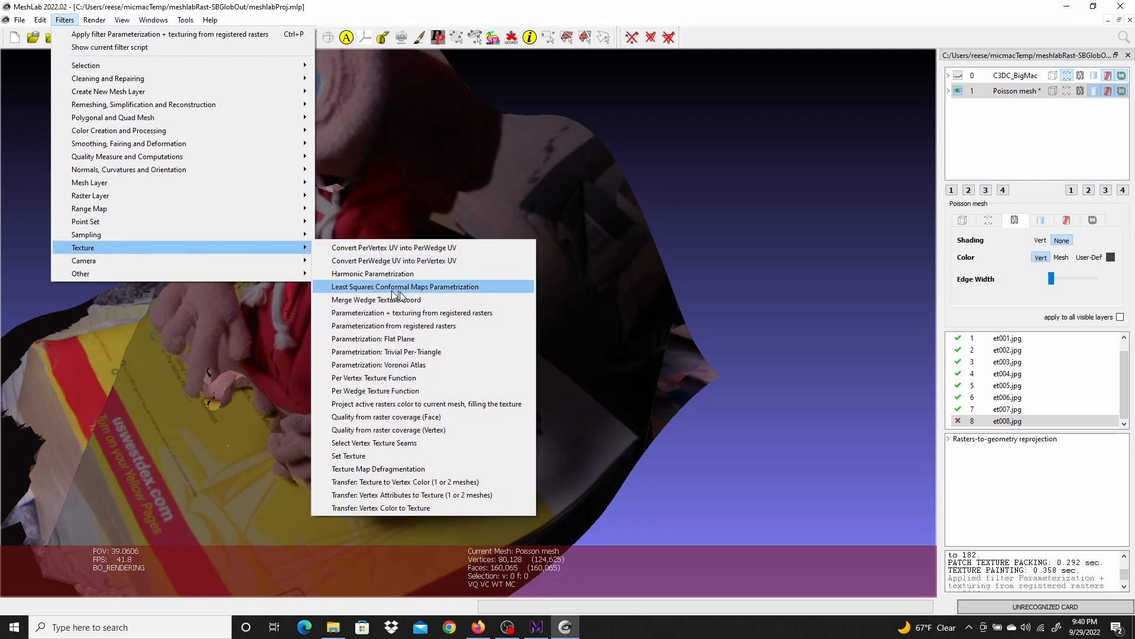
left_click(467, 311)
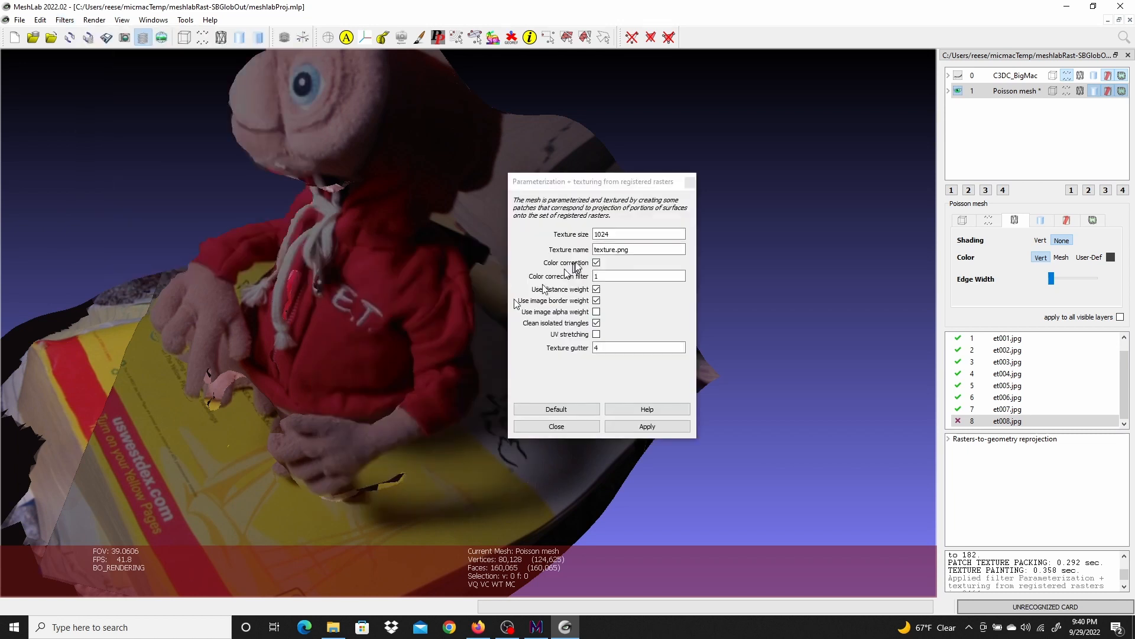
type("4096")
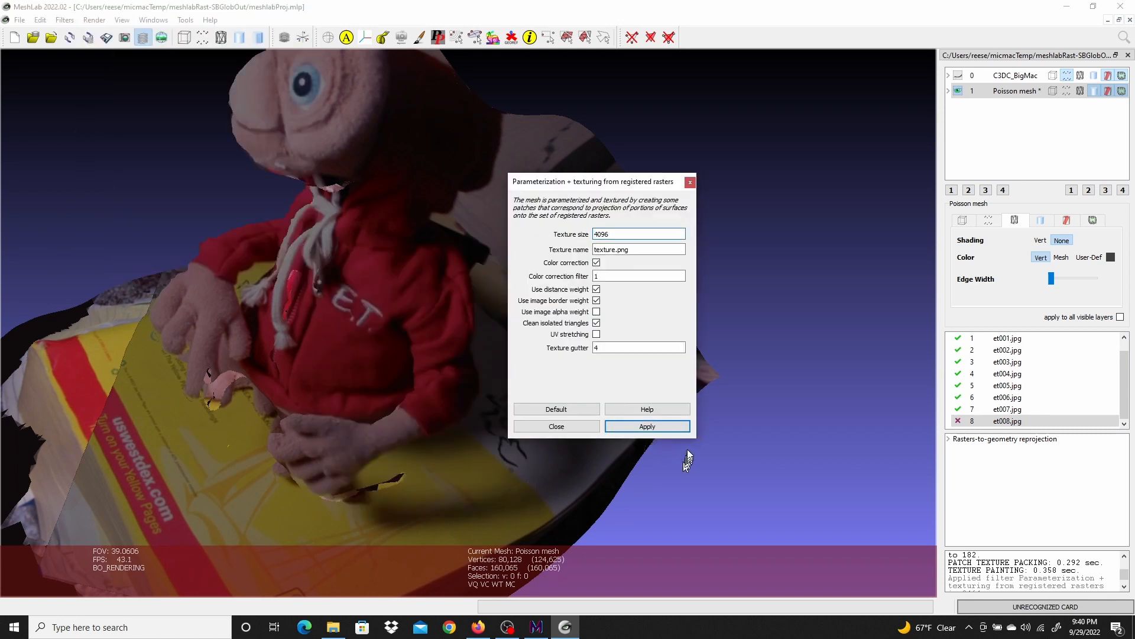
left_click(650, 427)
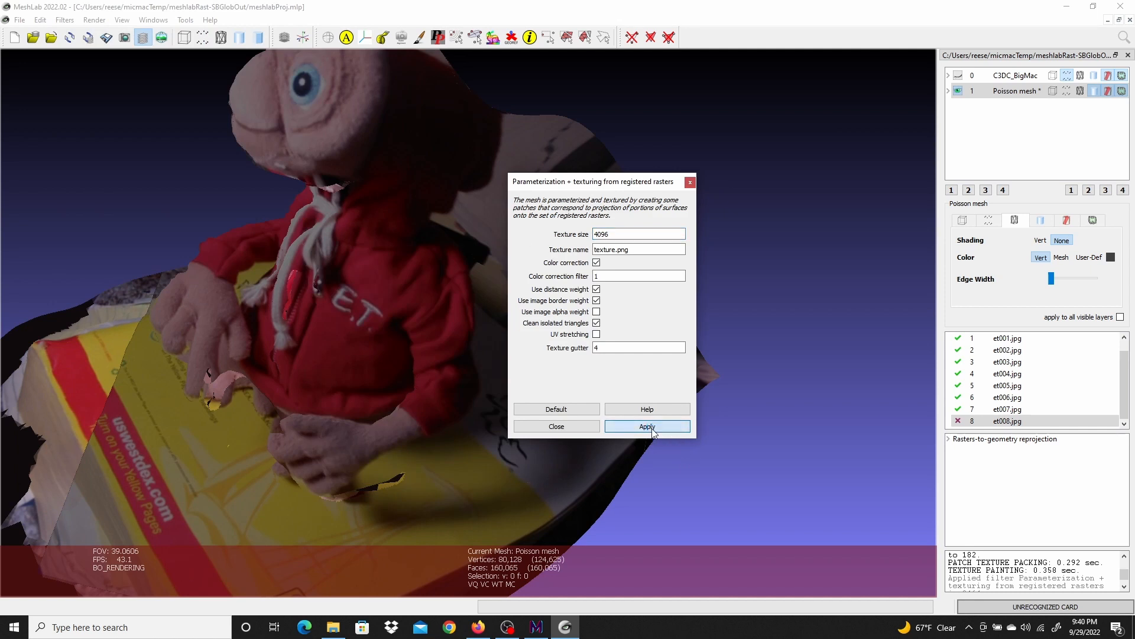
left_click(561, 428)
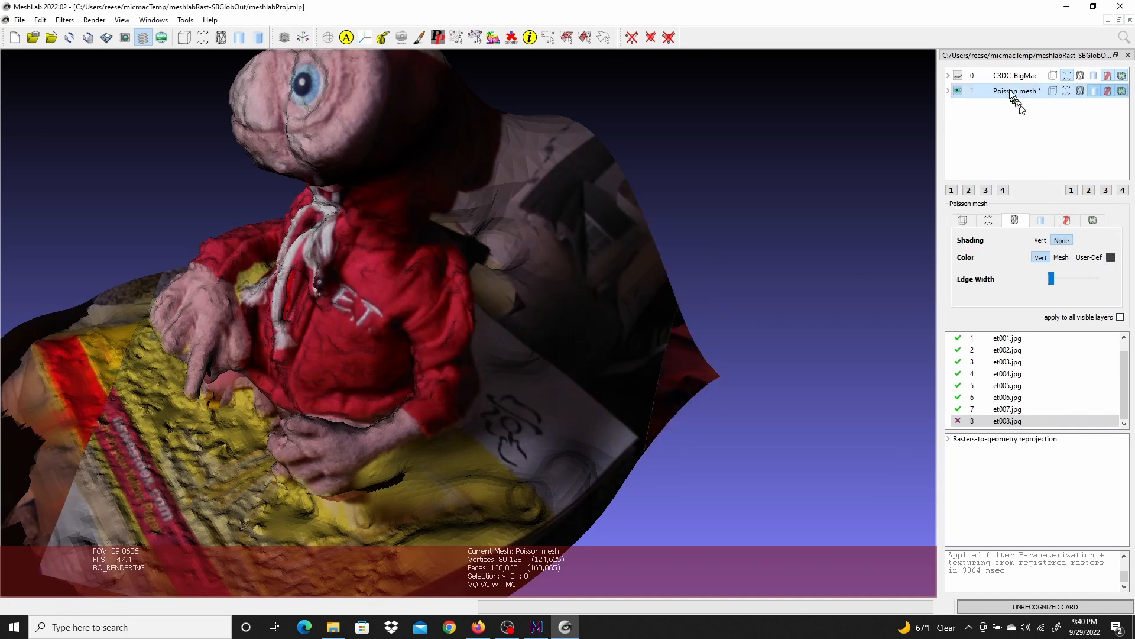
Set the Poisson mesh's texture shading to None and colour to User-Def to show the new texture
left_click(1041, 222)
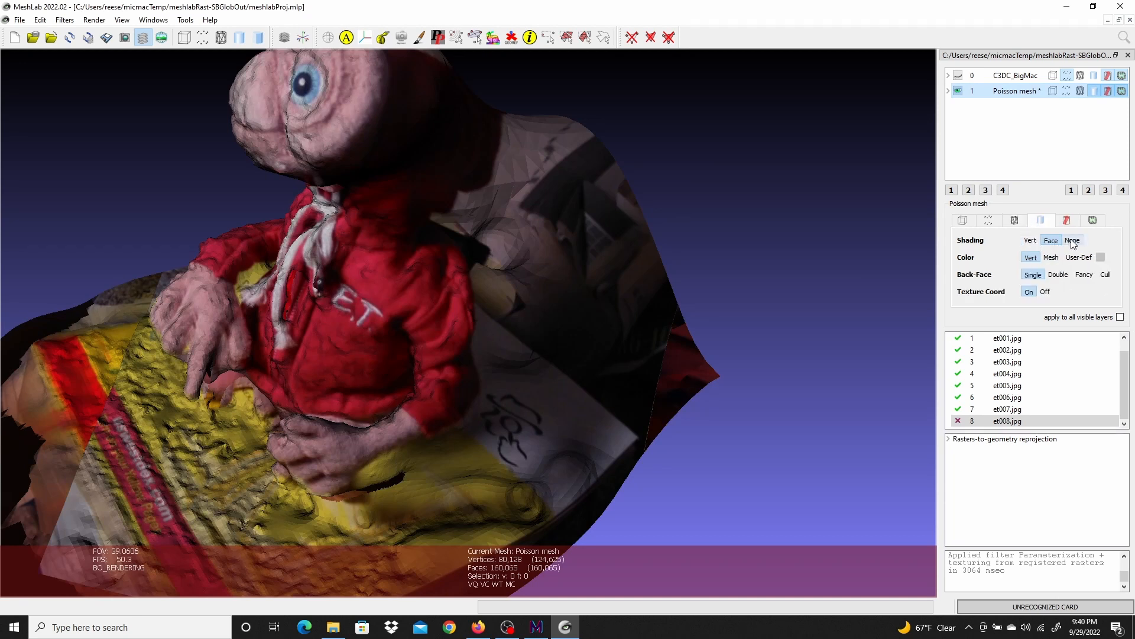
left_click(1073, 240)
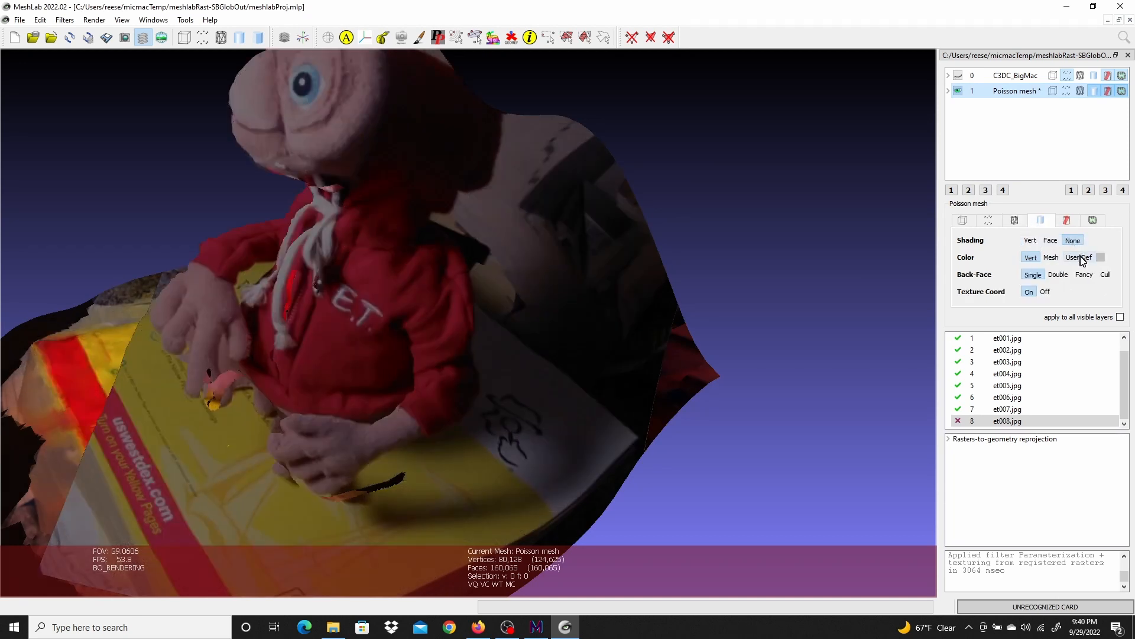
left_click(1080, 259)
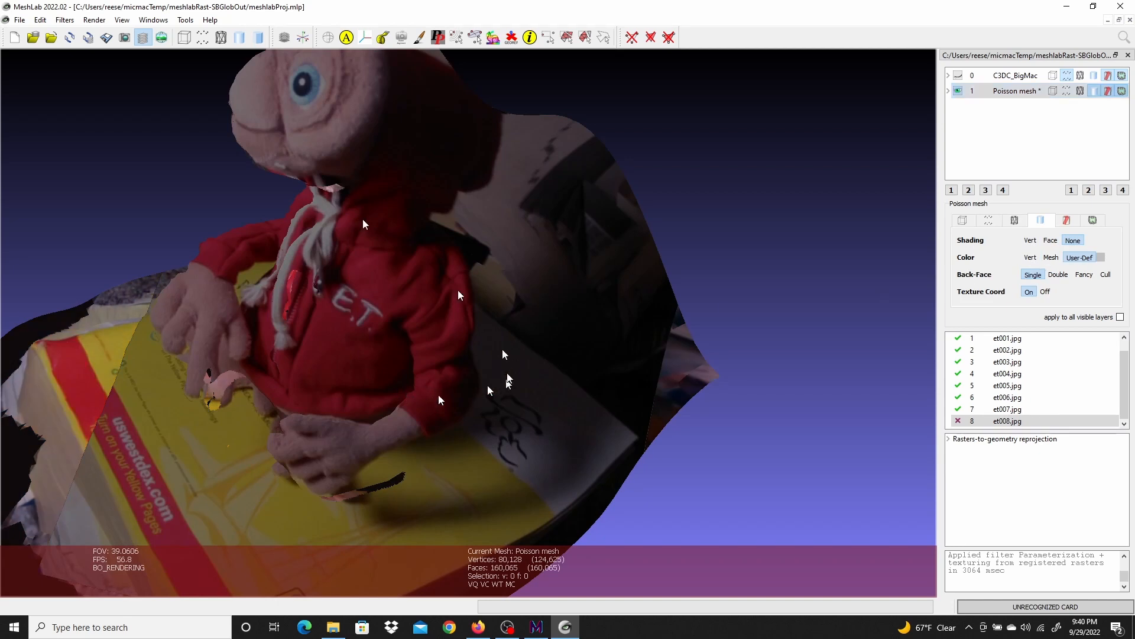
Turn off the Rasters-to-geometry reprojection to view the Poisson mesh with its own texture
left_click(90, 22)
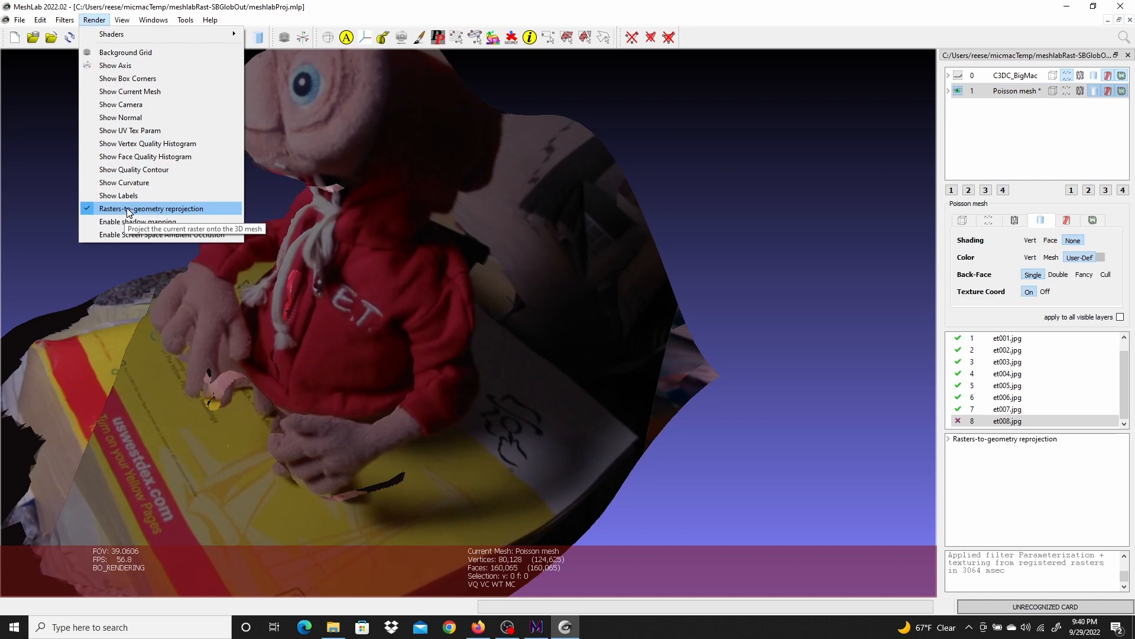
left_click(151, 209)
left_click_drag(247, 419, 285, 448)
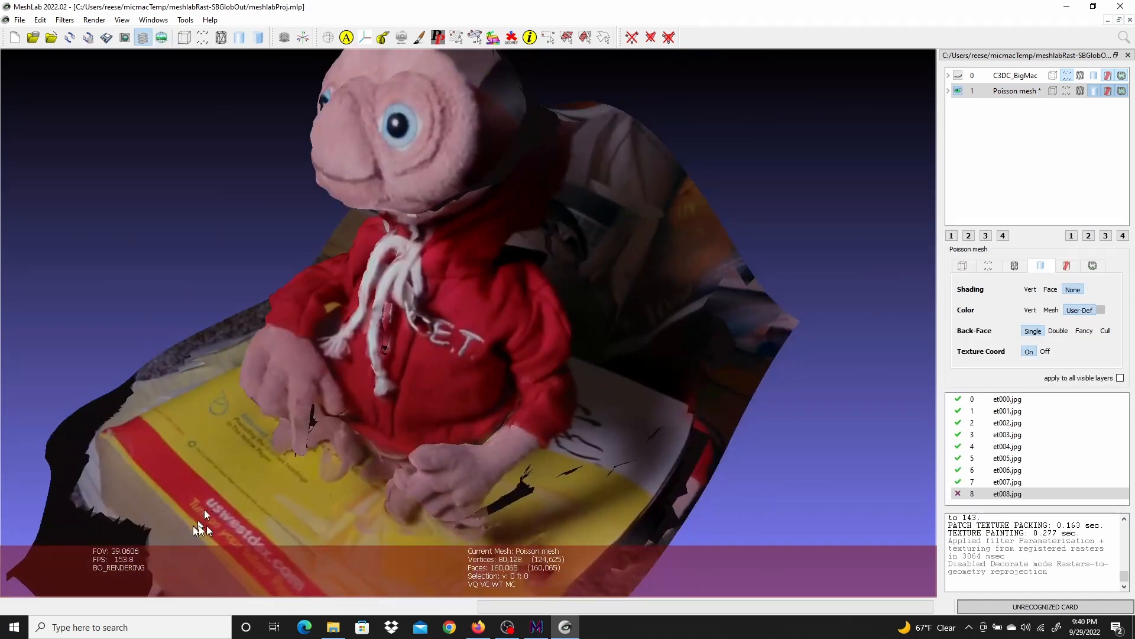
scroll(301, 506, "down", 6)
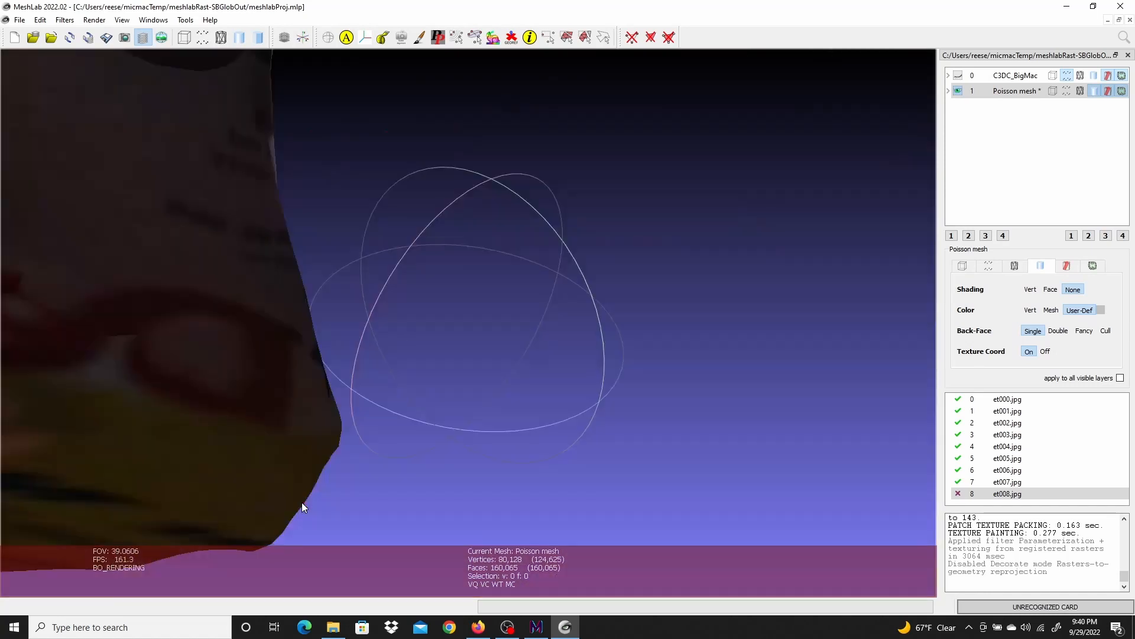
scroll(301, 503, "up", 8)
left_click_drag(275, 480, 323, 475)
scroll(447, 442, "down", 4)
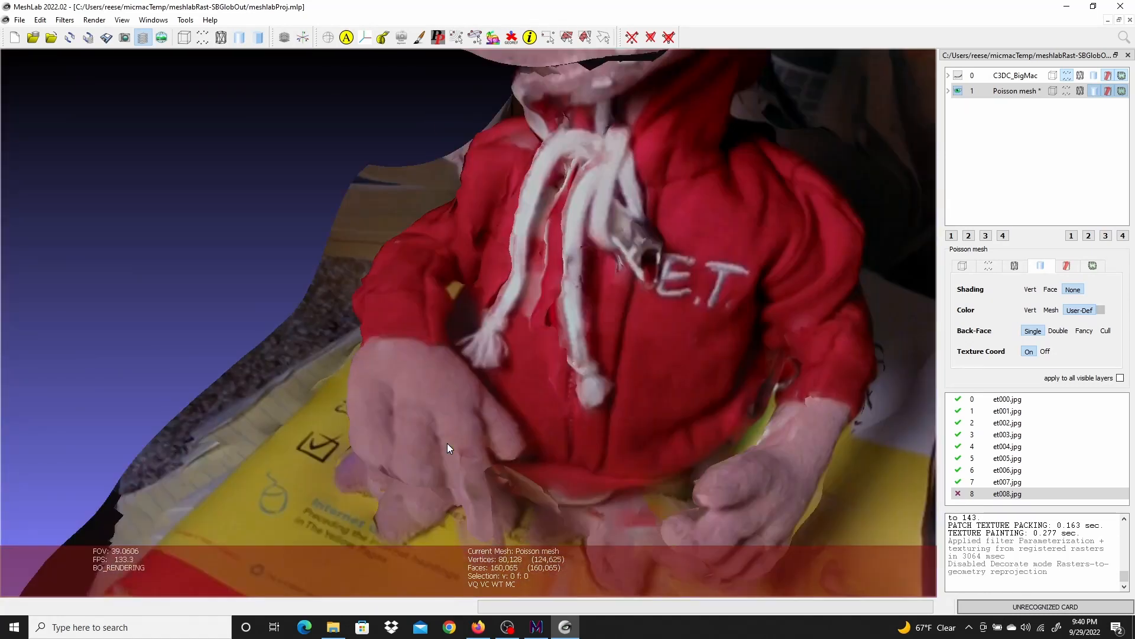
scroll(447, 443, "up", 4)
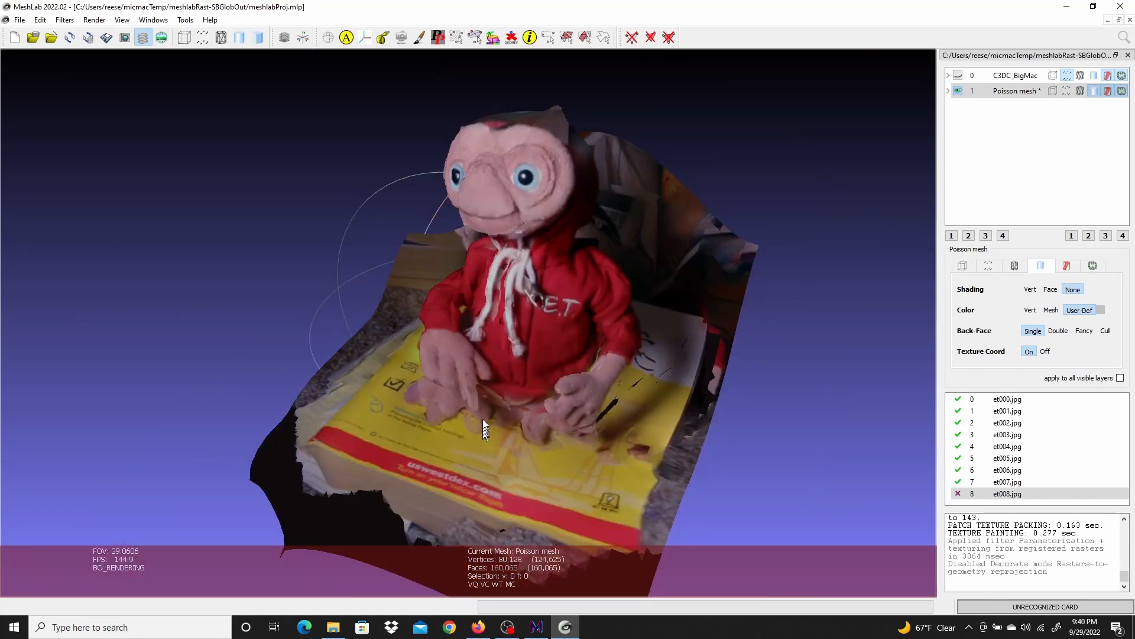
left_click_drag(585, 275, 671, 219)
Show the Poisson mesh's wireframe overlay
left_click(1082, 92)
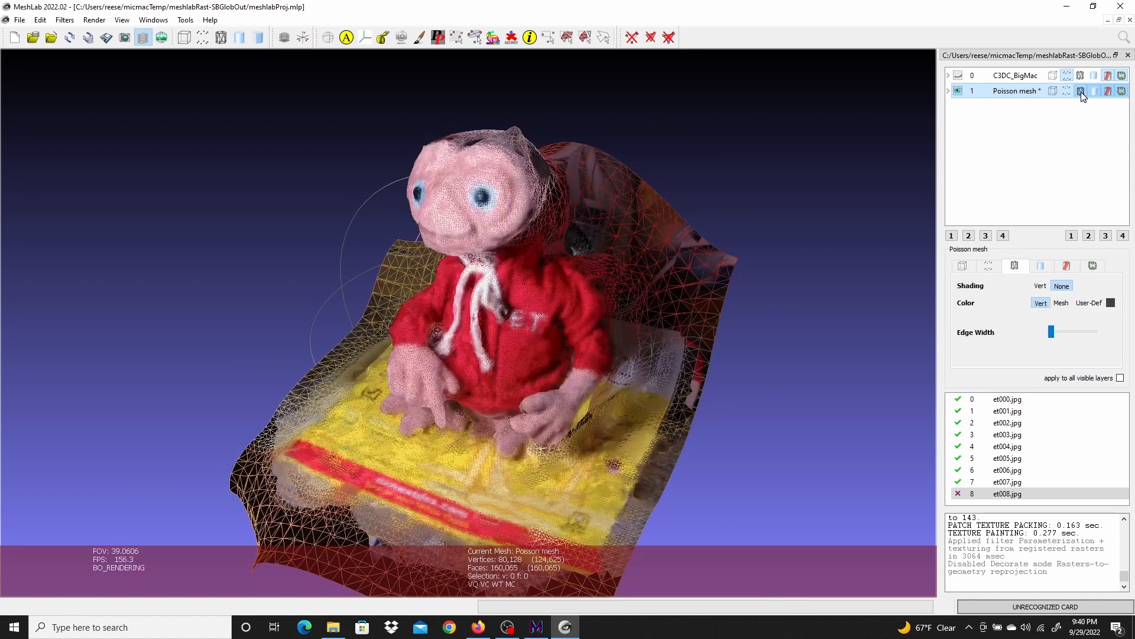
mouse_move(622, 218)
left_mouse_down()
mouse_move(582, 207)
mouse_move(655, 208)
mouse_move(601, 233)
mouse_move(619, 218)
left_mouse_up()
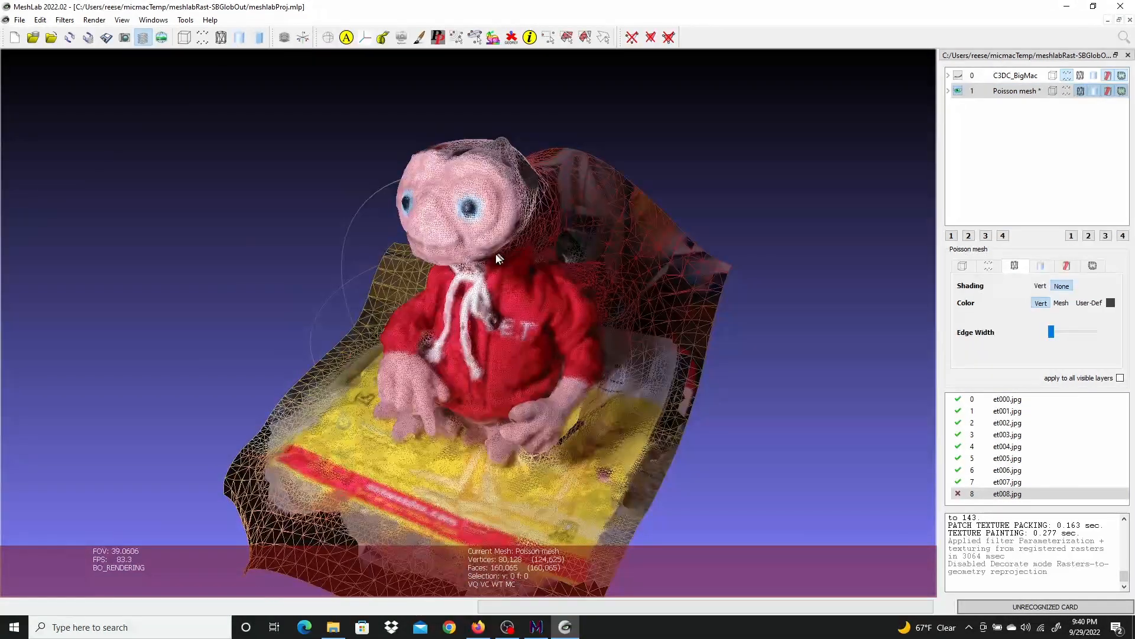
scroll(485, 259, "up", 3)
scroll(484, 262, "down", 3)
middle_click_drag(570, 258, 488, 288)
Decimate the Poisson mesh with Quadric Edge Collapse Decimation (with texture) to a target of 8000 faces
left_click(62, 23)
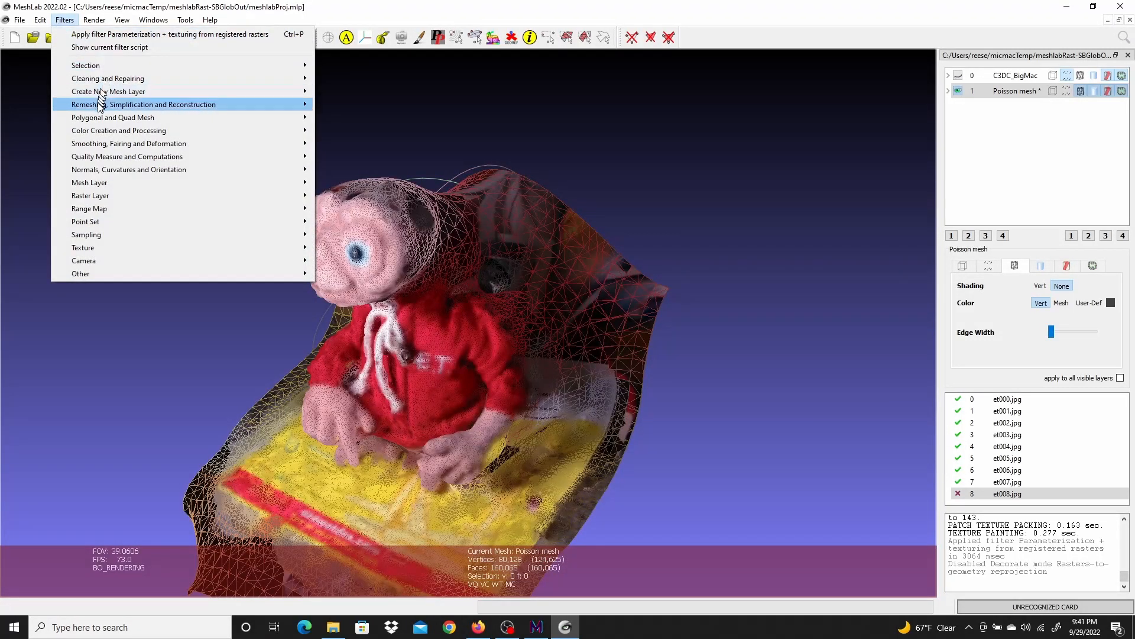
mouse_move(133, 106)
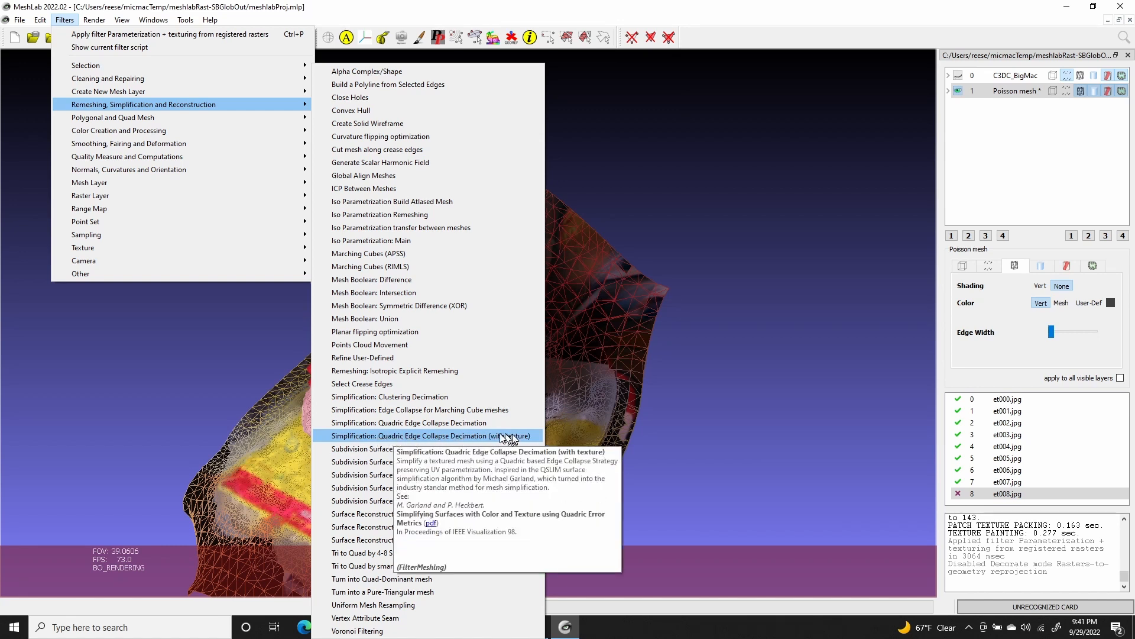
left_click(431, 439)
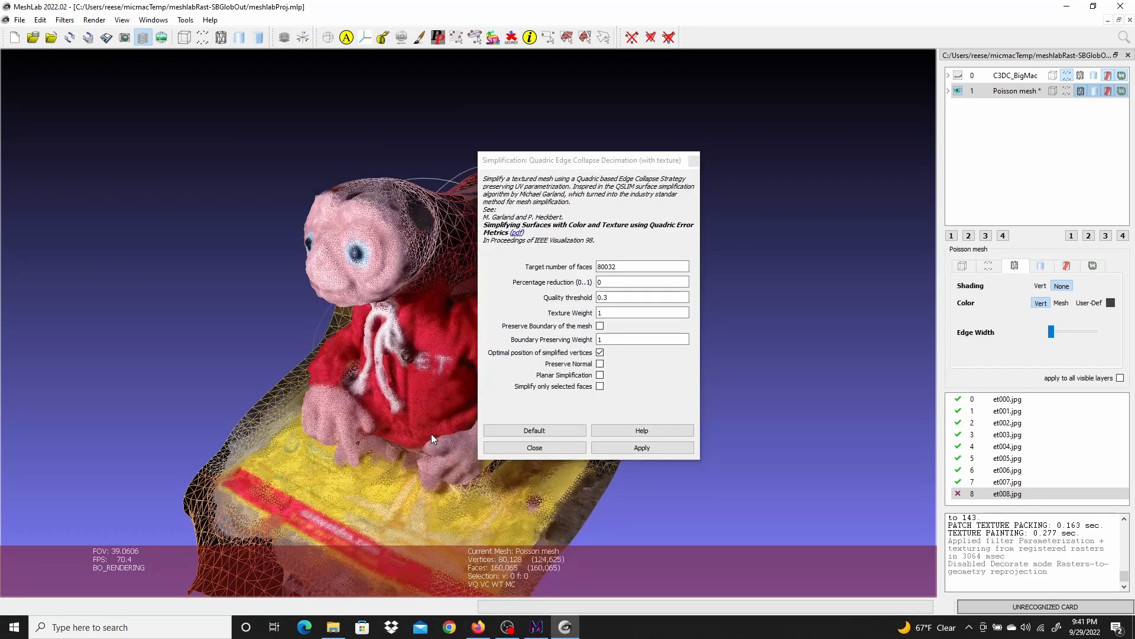
left_click(621, 266)
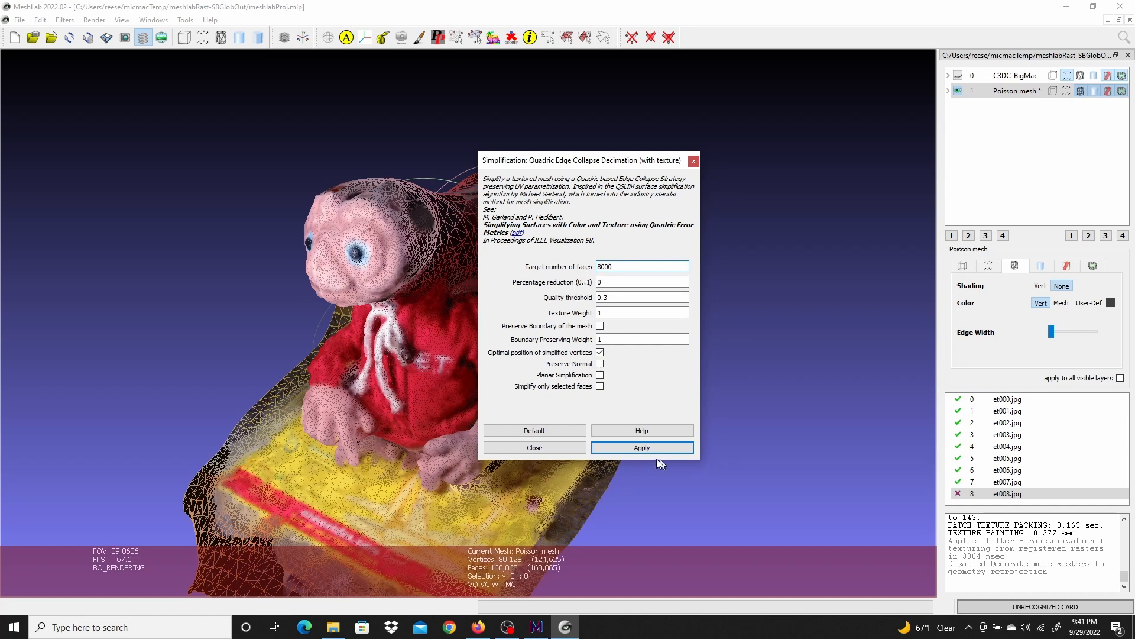
left_click(641, 447)
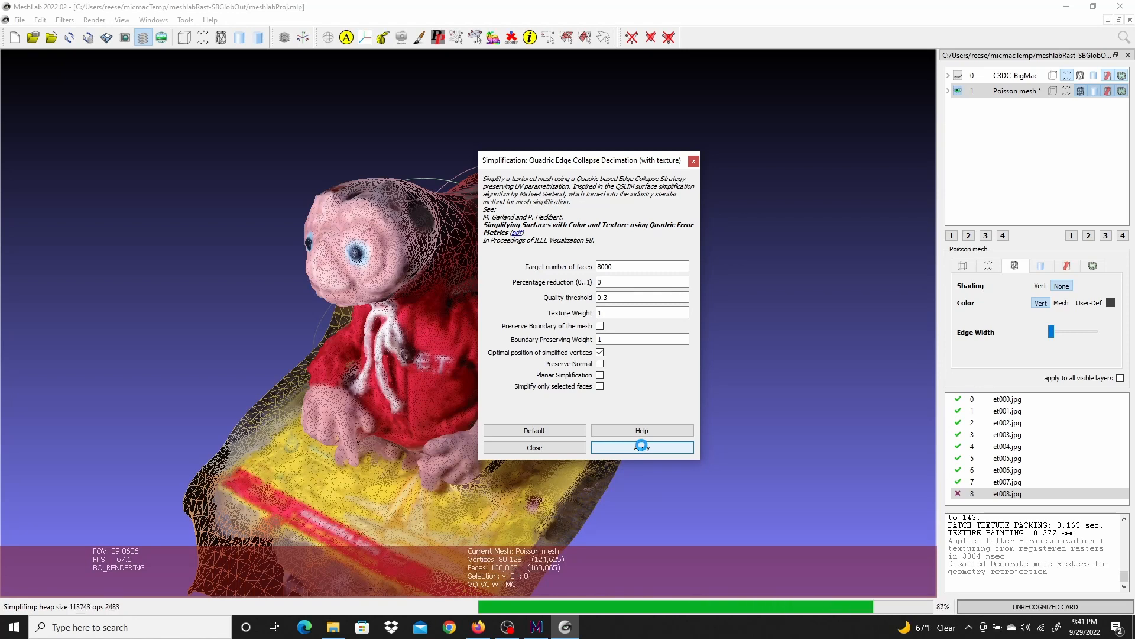
left_click(539, 448)
Select the faces along the box's lower front with rectangle face selection and delete them
left_click_drag(530, 413, 464, 414)
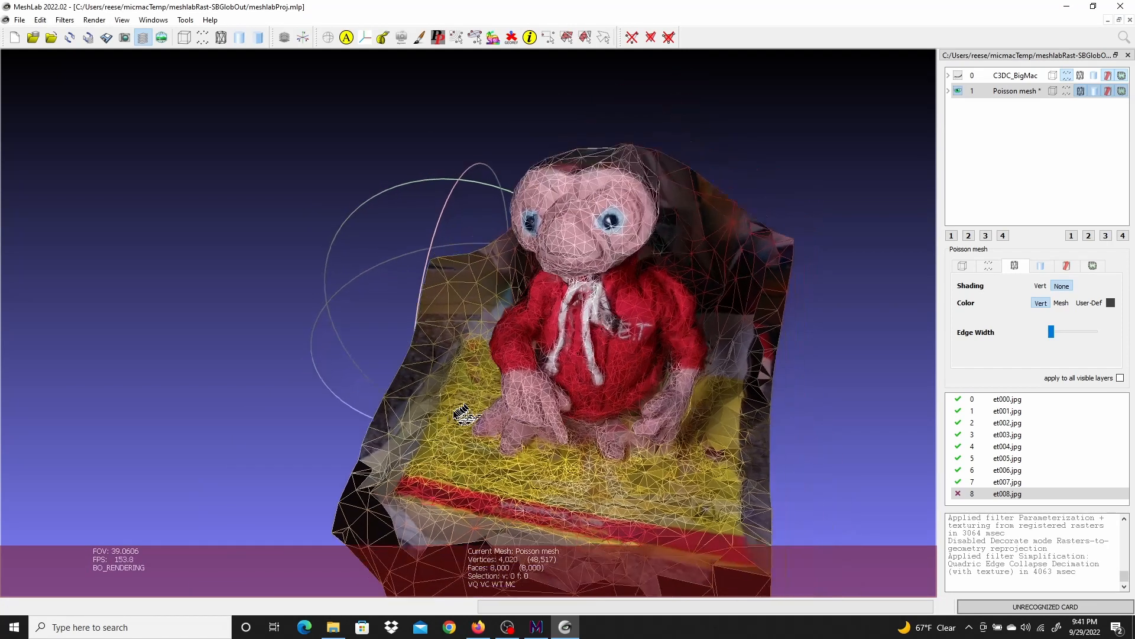
scroll(612, 370, "down", 2)
scroll(612, 370, "up", 5)
mouse_move(666, 395)
left_mouse_down()
mouse_move(618, 395)
mouse_move(669, 396)
left_mouse_up()
scroll(668, 396, "up", 5)
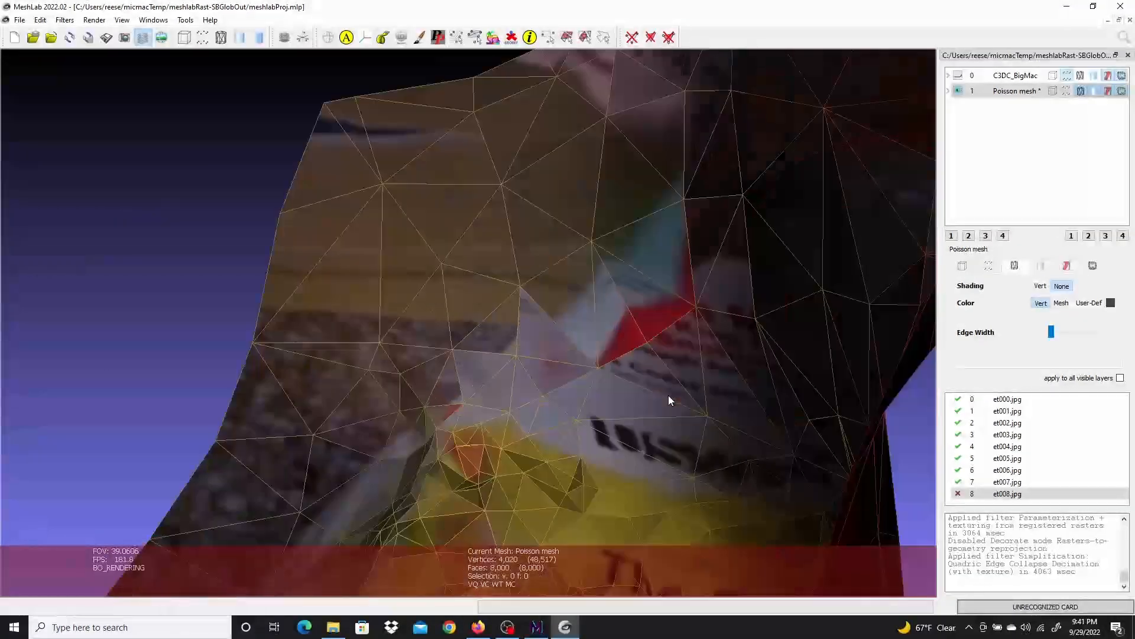
scroll(668, 395, "down", 8)
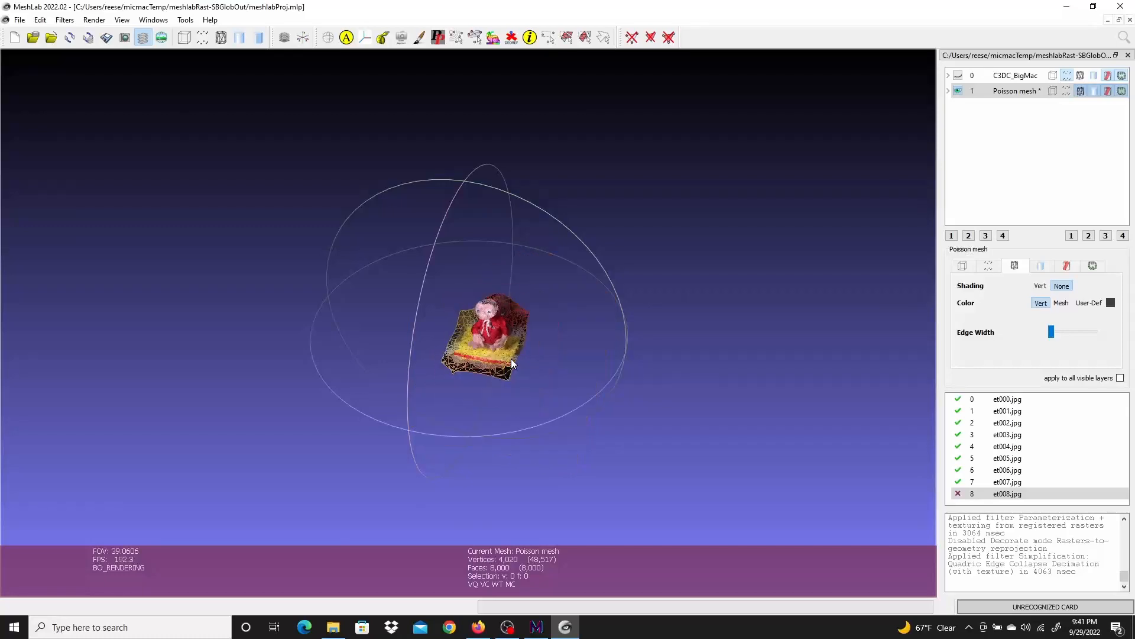
scroll(511, 359, "up", 8)
left_click_drag(511, 360, 418, 334)
left_click_drag(836, 327, 454, 347)
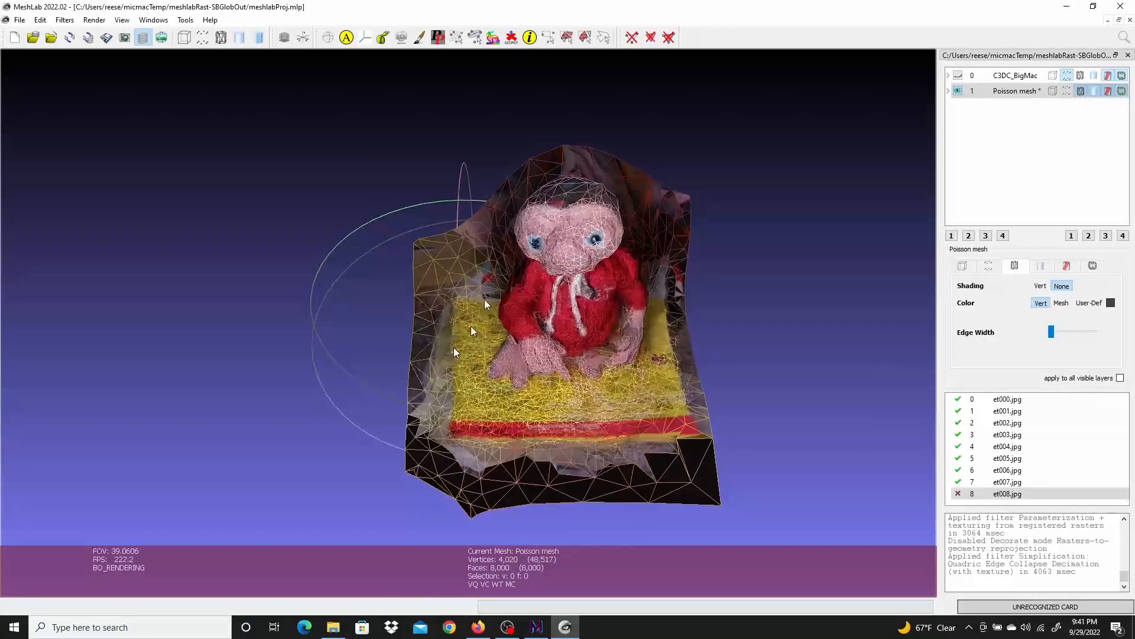
left_click(566, 38)
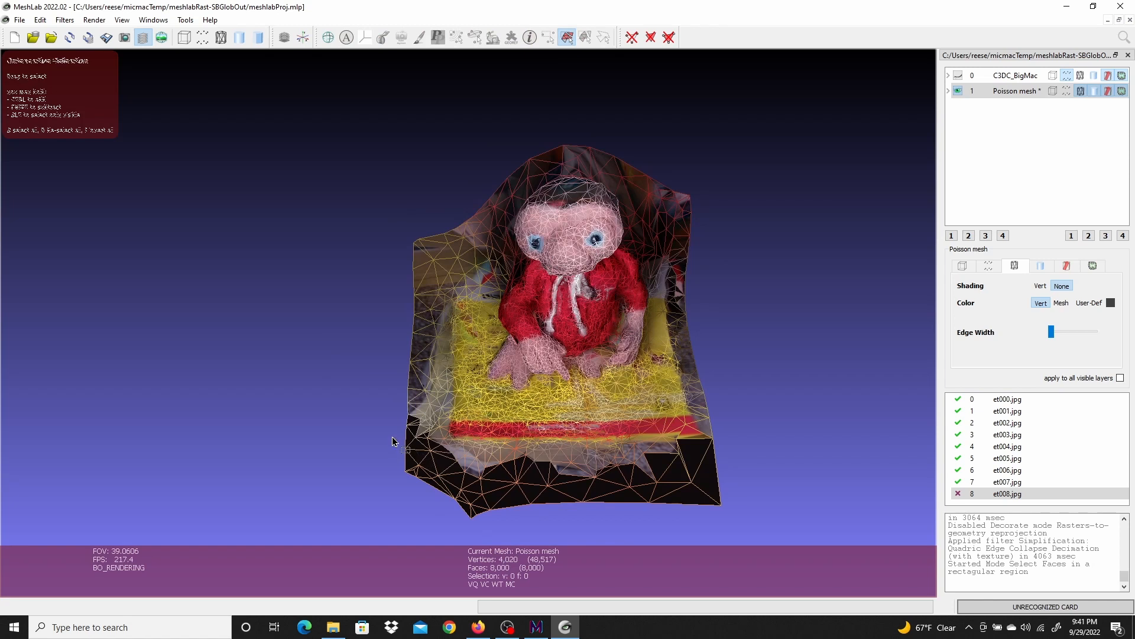
left_click_drag(369, 529, 786, 441)
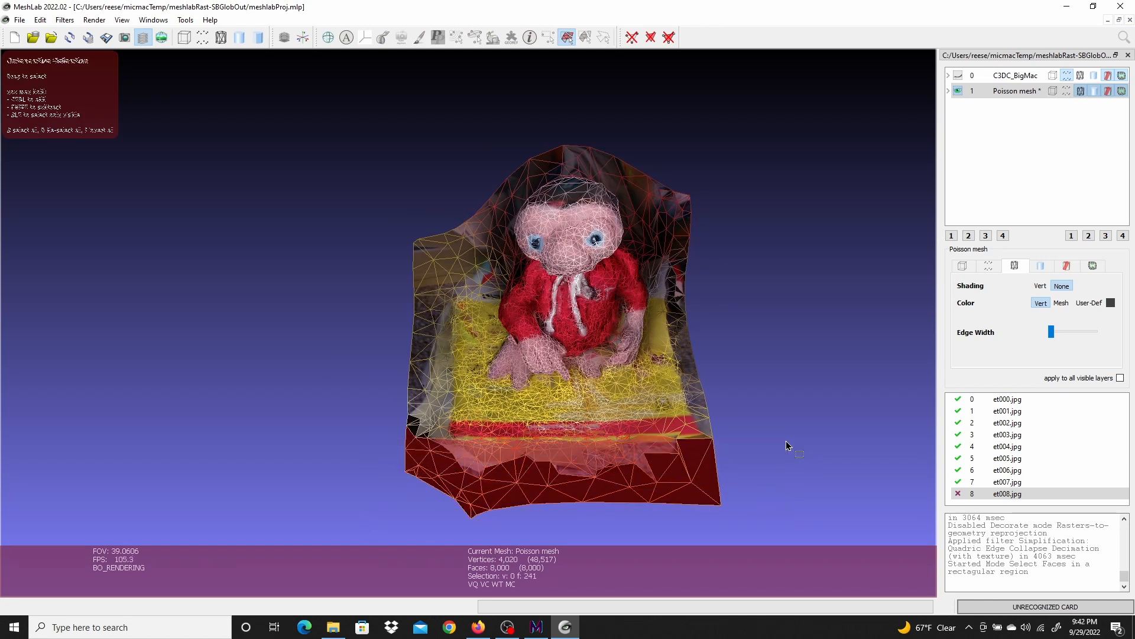
left_click(668, 37)
Select and delete the stray faces along the right edge of the mesh
left_click_drag(859, 349, 733, 336)
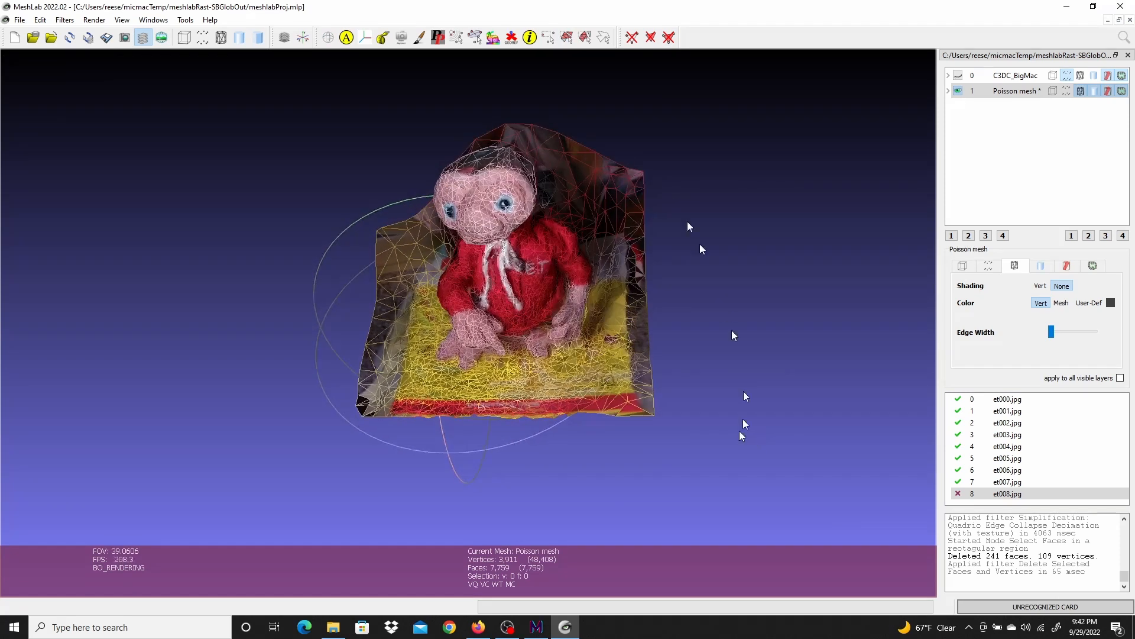
left_click(567, 37)
left_click_drag(705, 132, 638, 459)
left_click(669, 37)
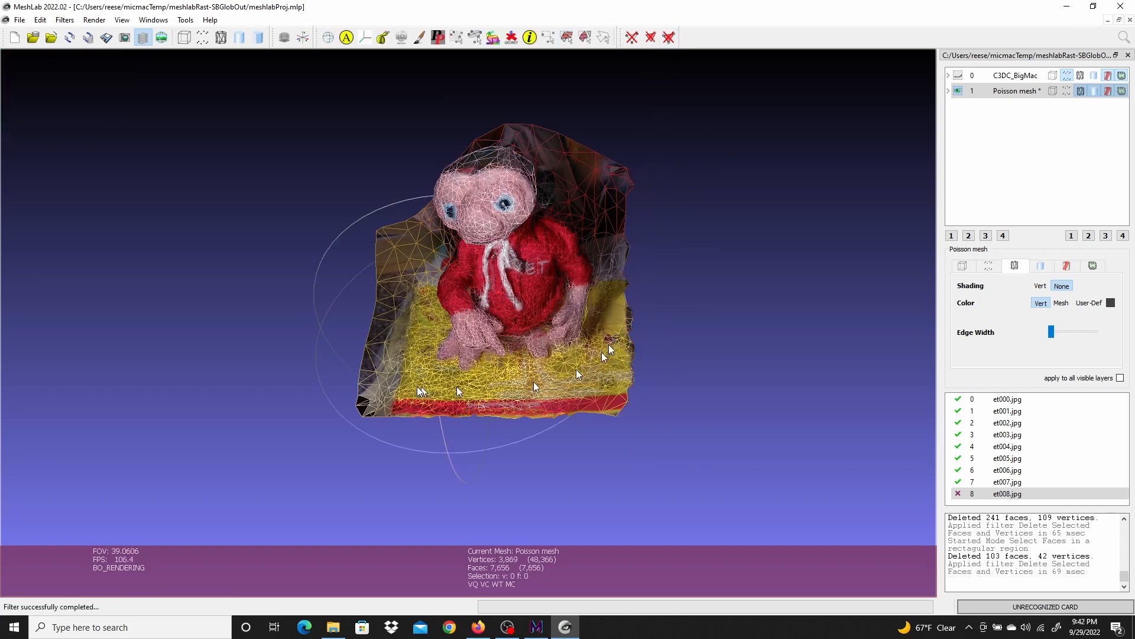
Select and delete the stray faces along the left edge of the mesh
left_click_drag(568, 494, 583, 487)
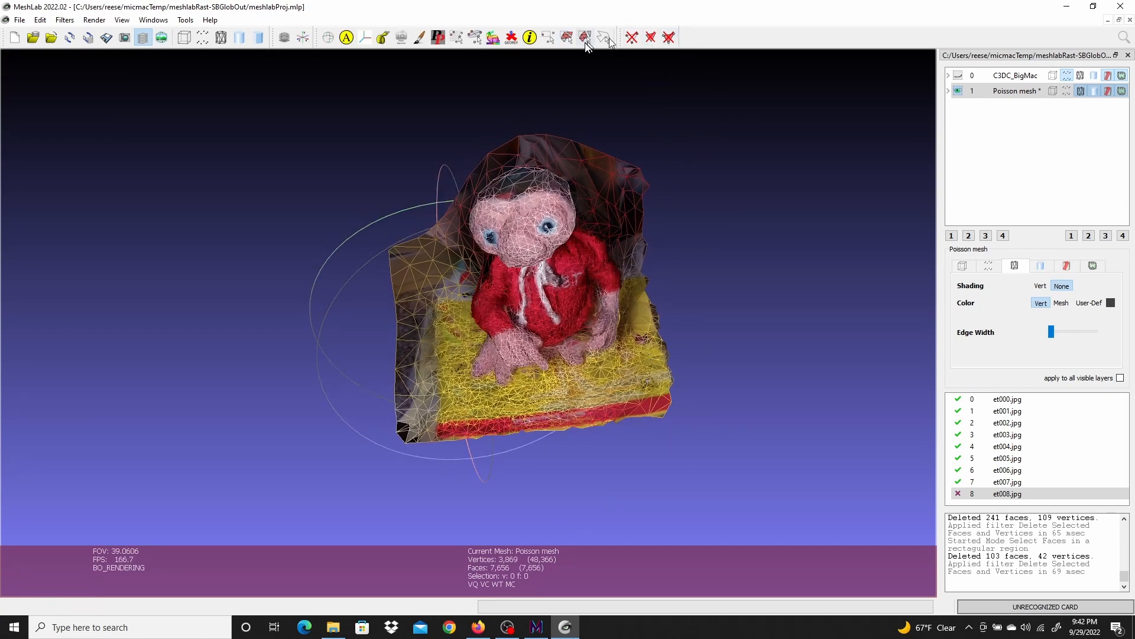
left_click(567, 37)
left_click_drag(306, 205, 433, 473)
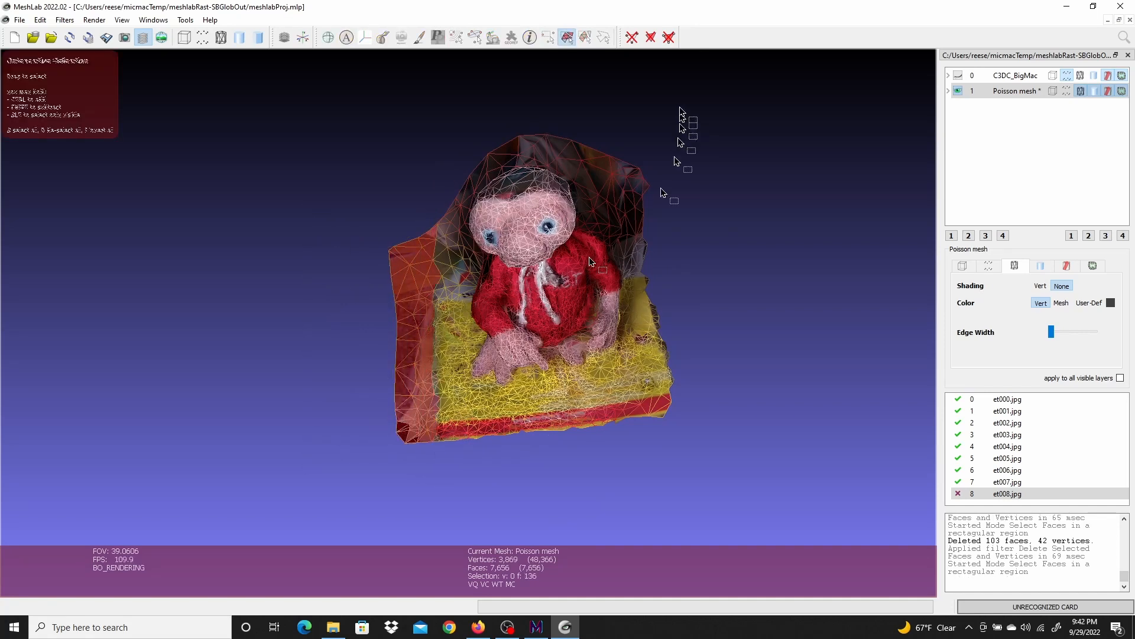
left_click(669, 37)
Select and delete the background wall faces behind the plush
left_click_drag(377, 445, 674, 289)
left_click_drag(715, 207, 657, 248)
left_click_drag(744, 97, 577, 157)
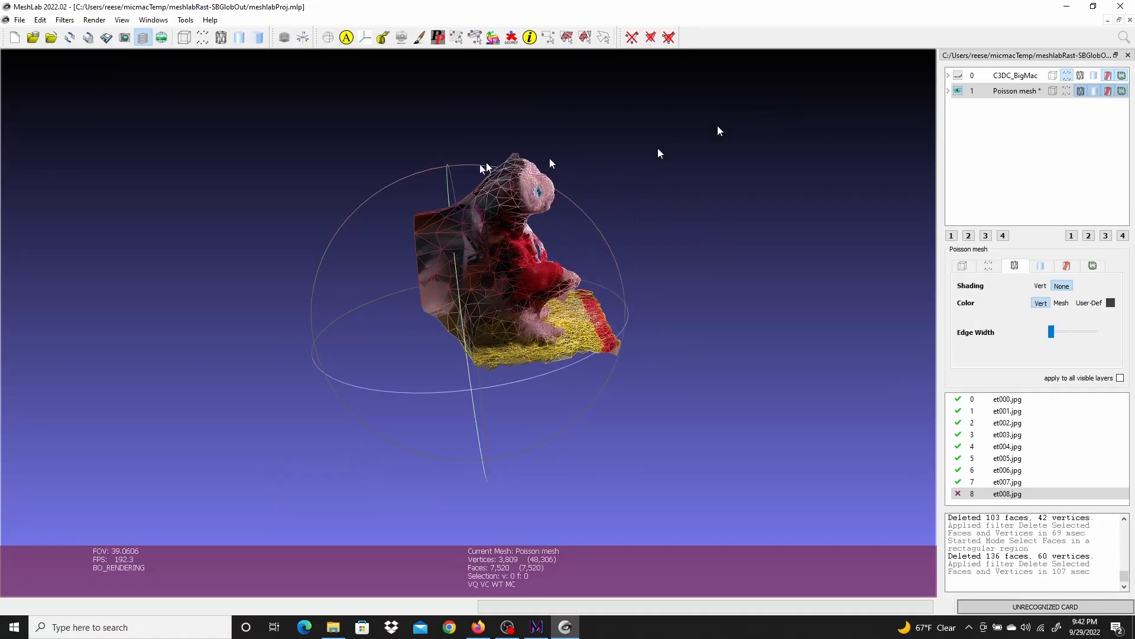
left_click_drag(428, 173, 467, 148)
left_click(566, 37)
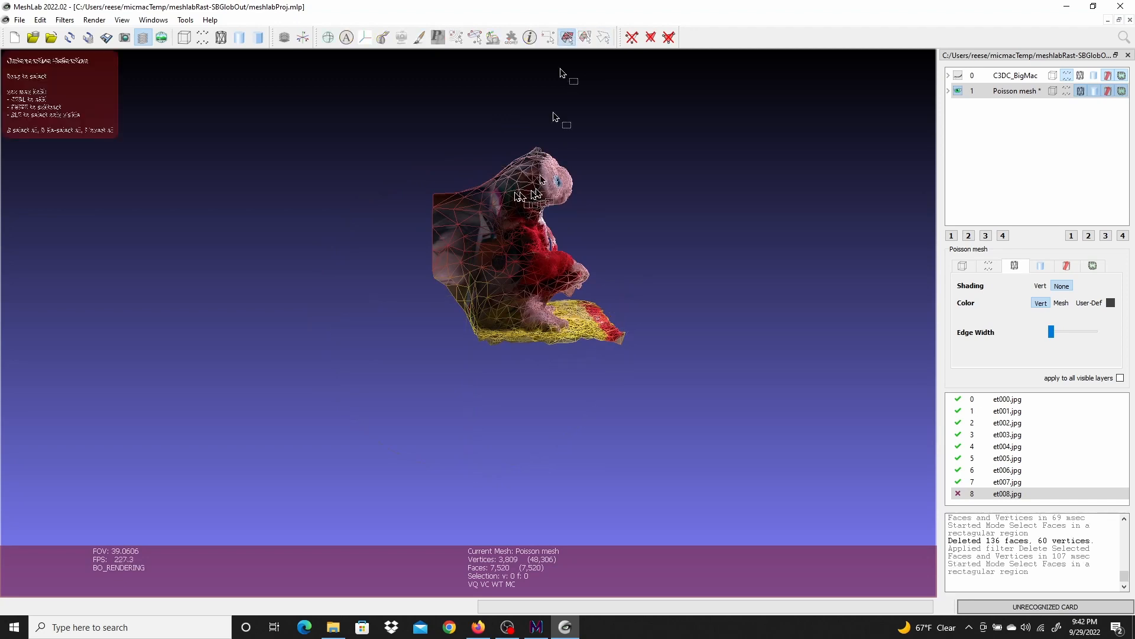
left_click_drag(336, 111, 501, 412)
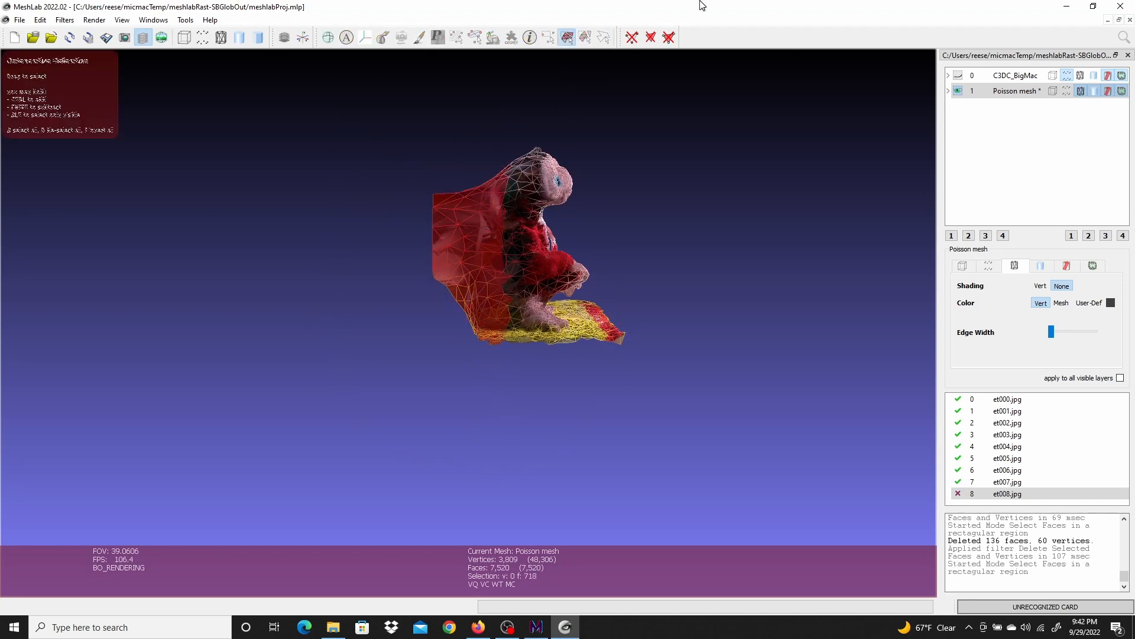
left_click(669, 37)
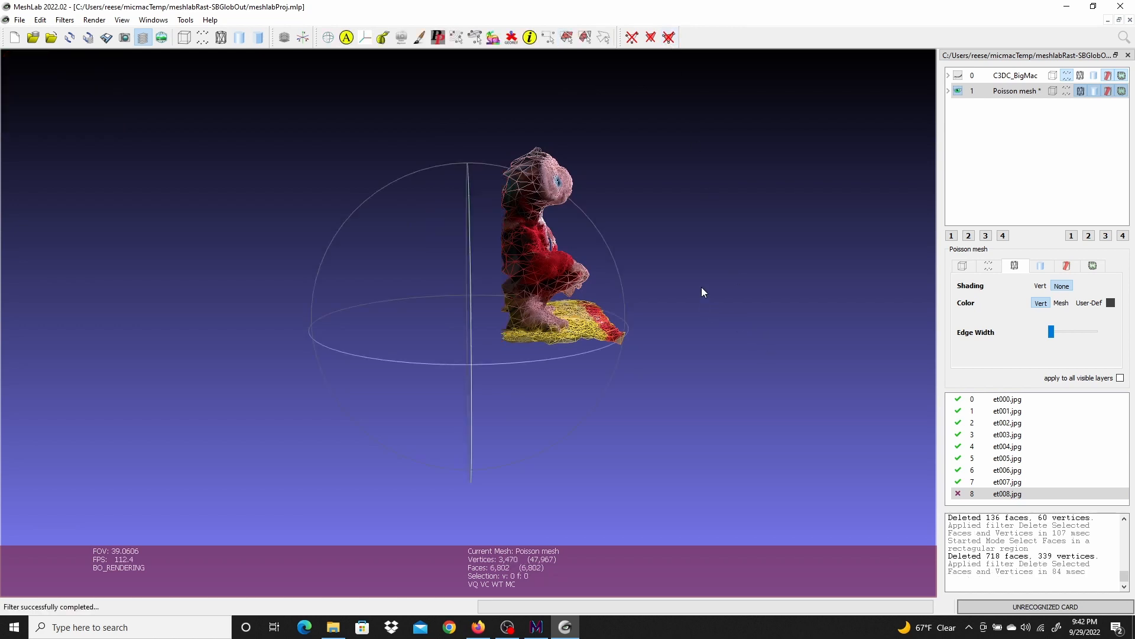
Hide the Poisson mesh's wireframe overlay
left_click_drag(722, 284, 516, 408)
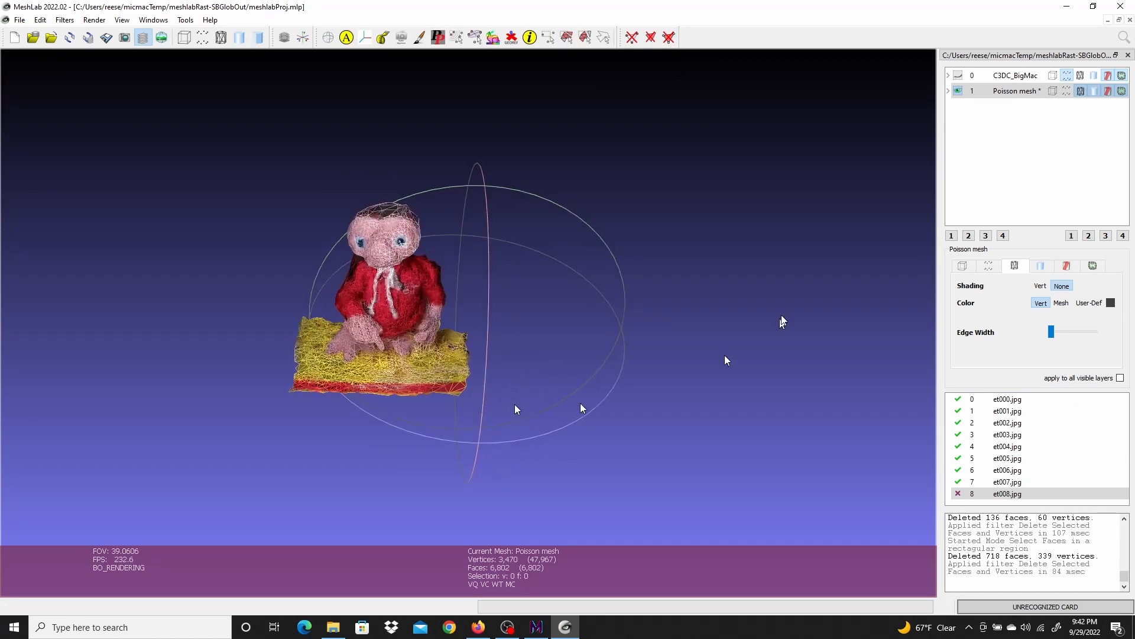
left_click_drag(784, 309, 807, 311)
scroll(535, 334, "up", 2)
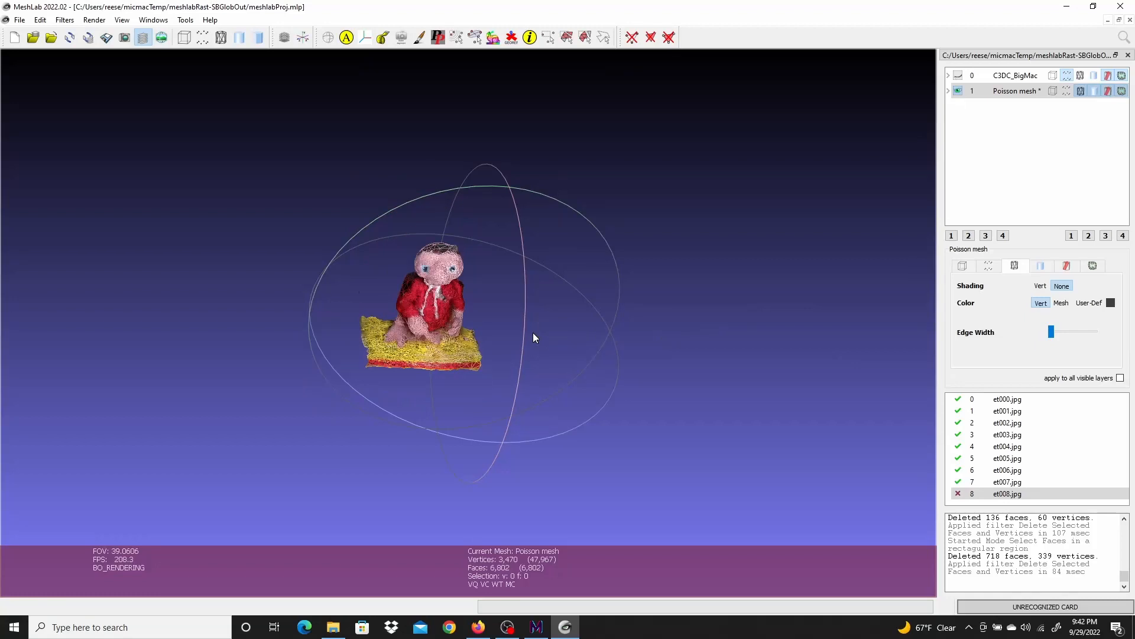
scroll(535, 333, "down", 4)
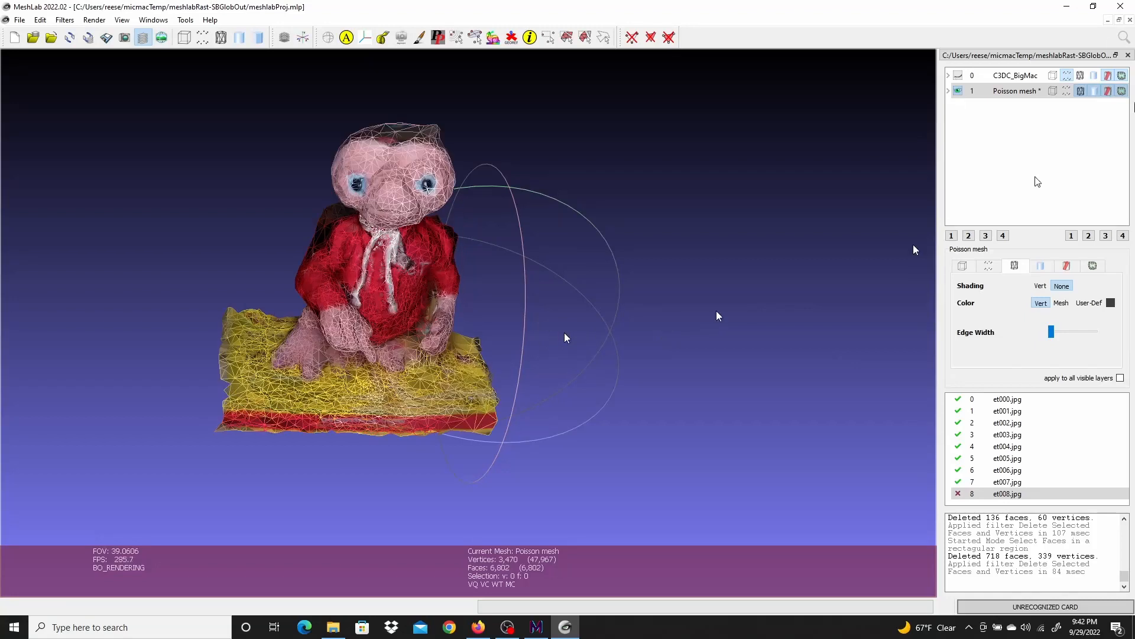
left_click(1081, 92)
left_click_drag(608, 311, 620, 332)
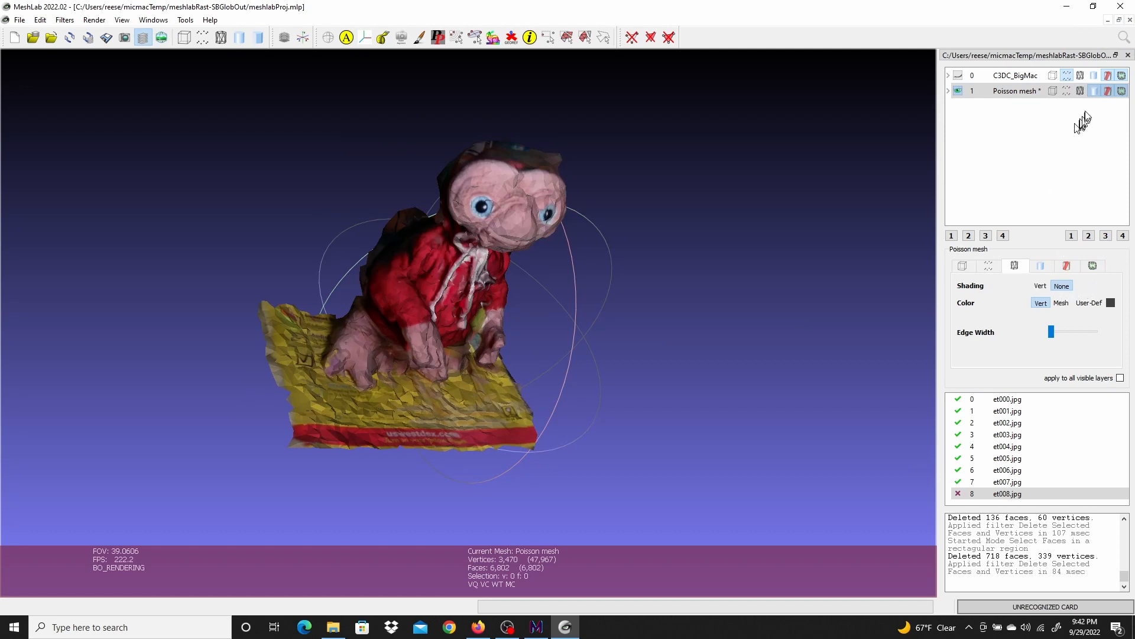
Set the Poisson mesh's texture shading to None
left_click(1042, 268)
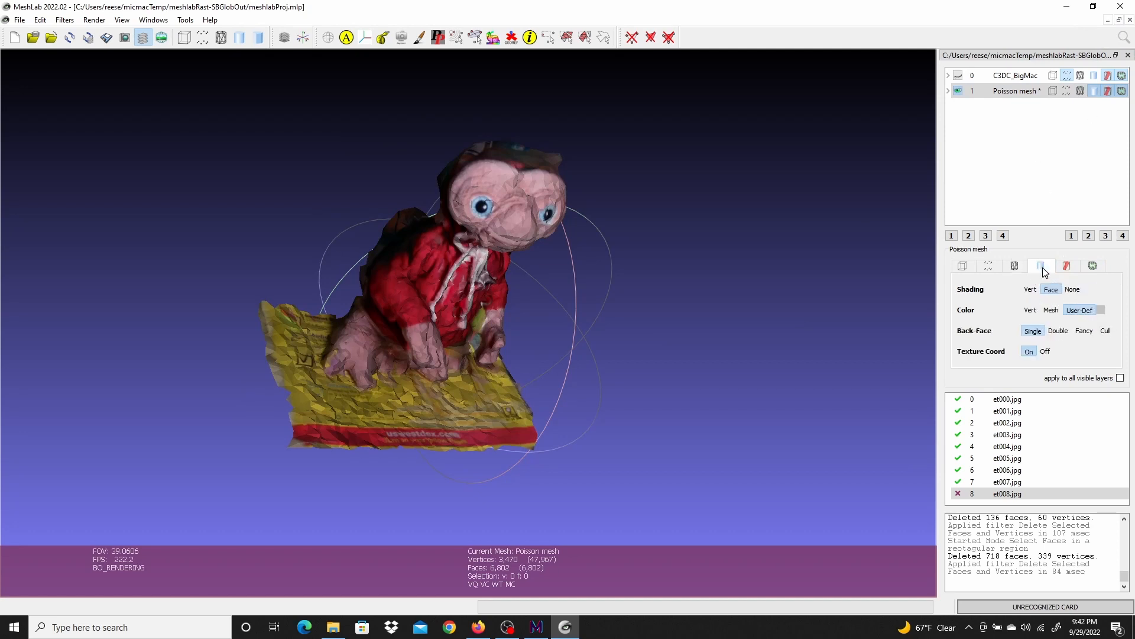
left_click(1076, 291)
left_click_drag(845, 296, 673, 299)
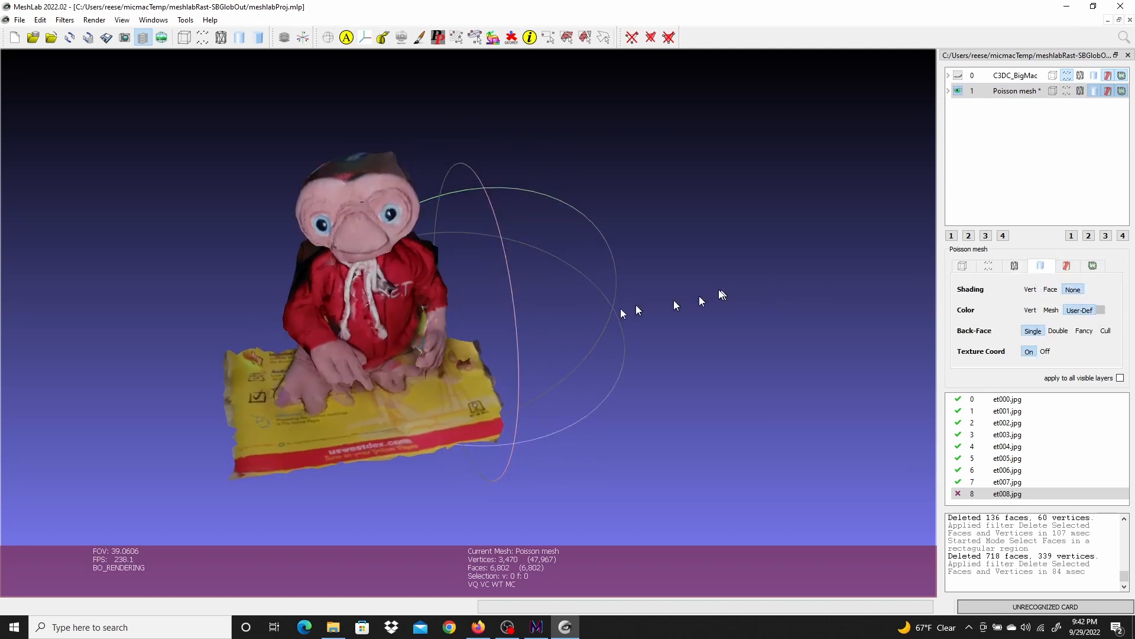
scroll(491, 293, "up", 5)
scroll(491, 293, "down", 2)
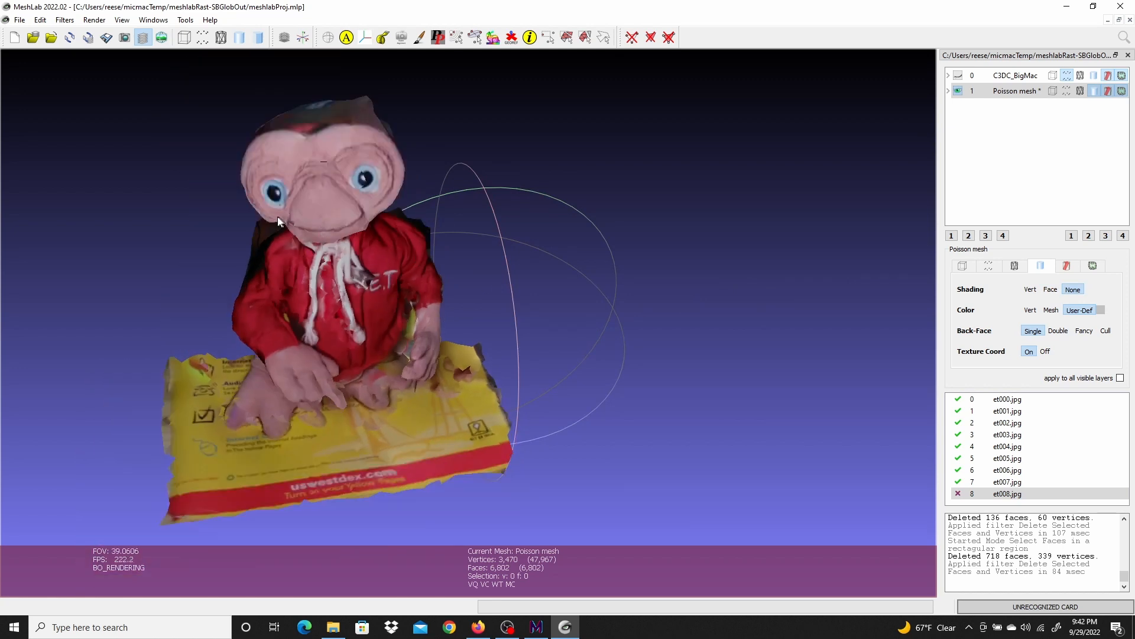
Export the Poisson mesh as Test in Alias Wavefront Object (.obj) format, saving its texture coordinates and texture
left_click(20, 19)
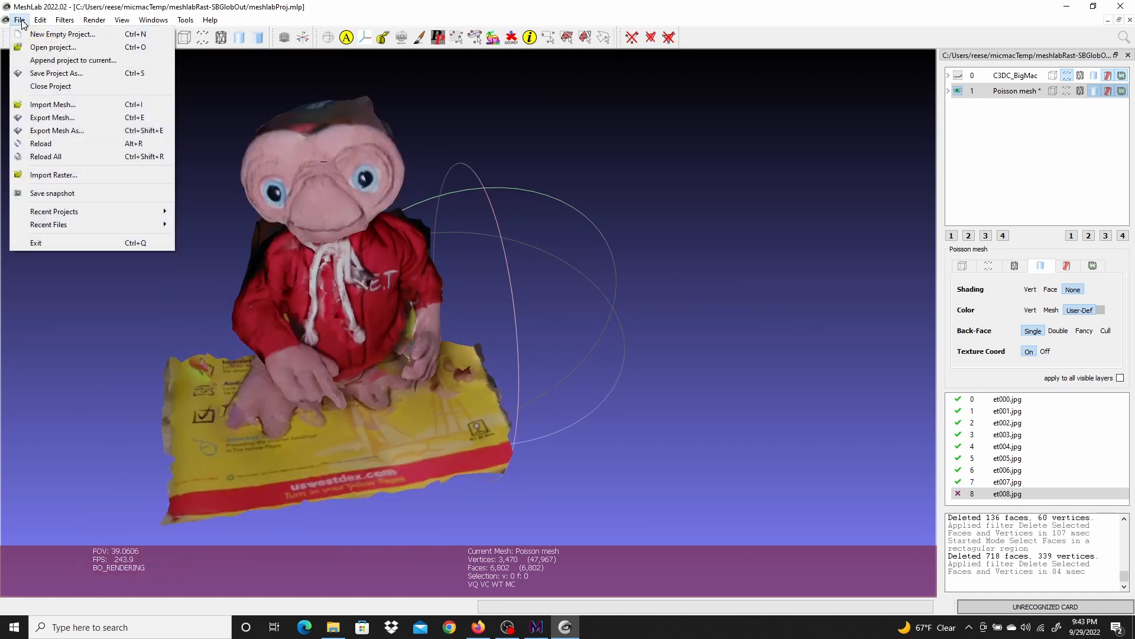
left_click(56, 120)
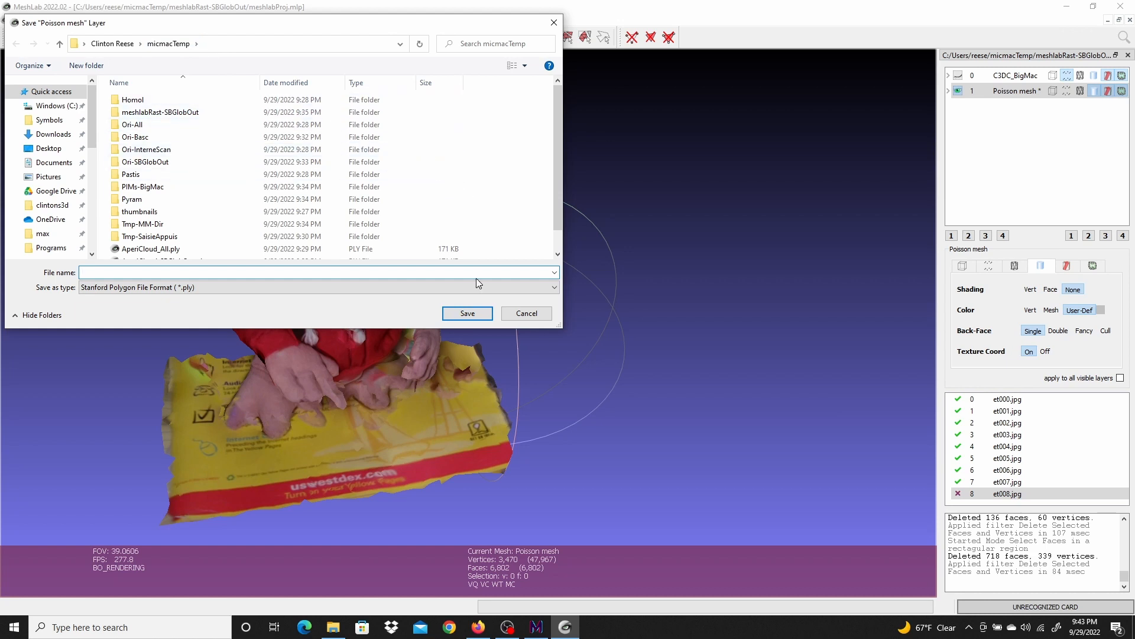
left_click(535, 292)
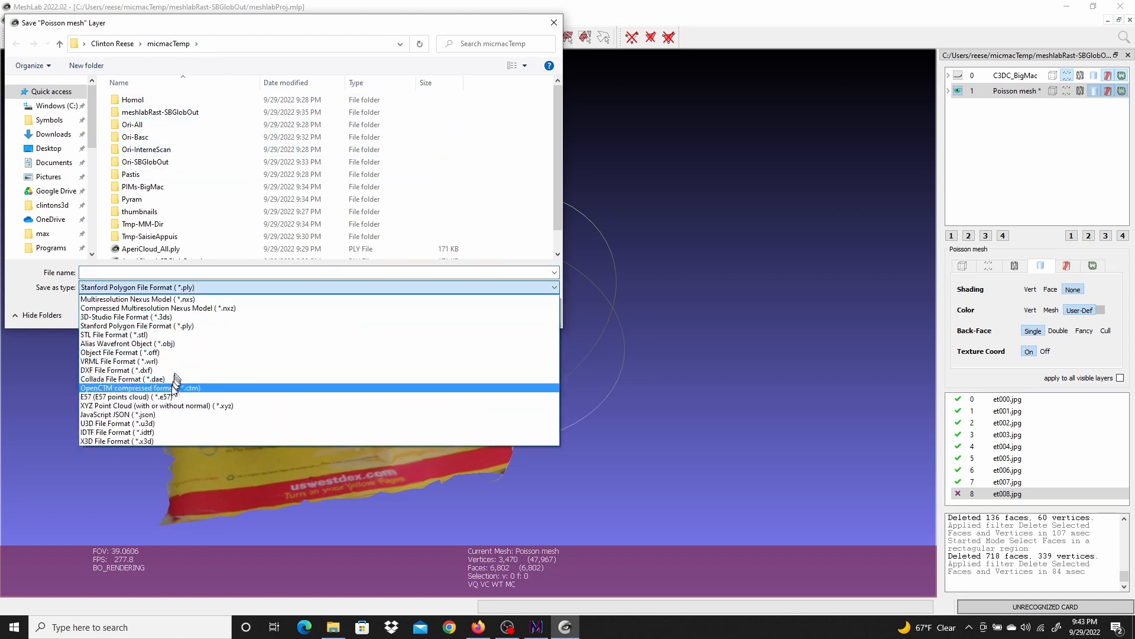
left_click(157, 343)
left_click(112, 272)
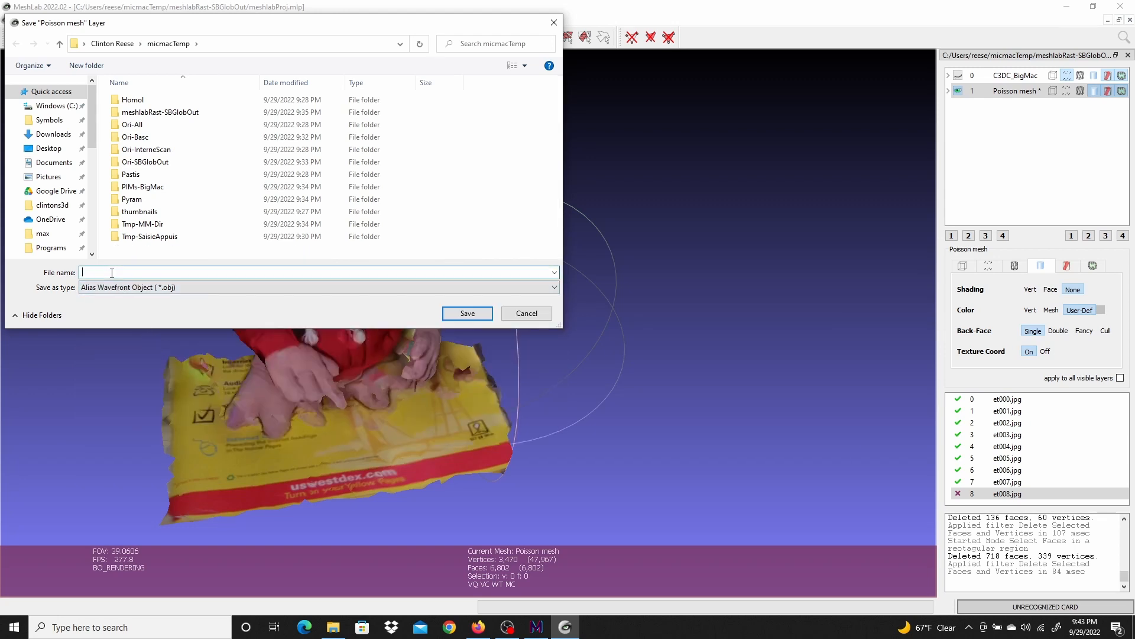
type("Test")
left_click(468, 313)
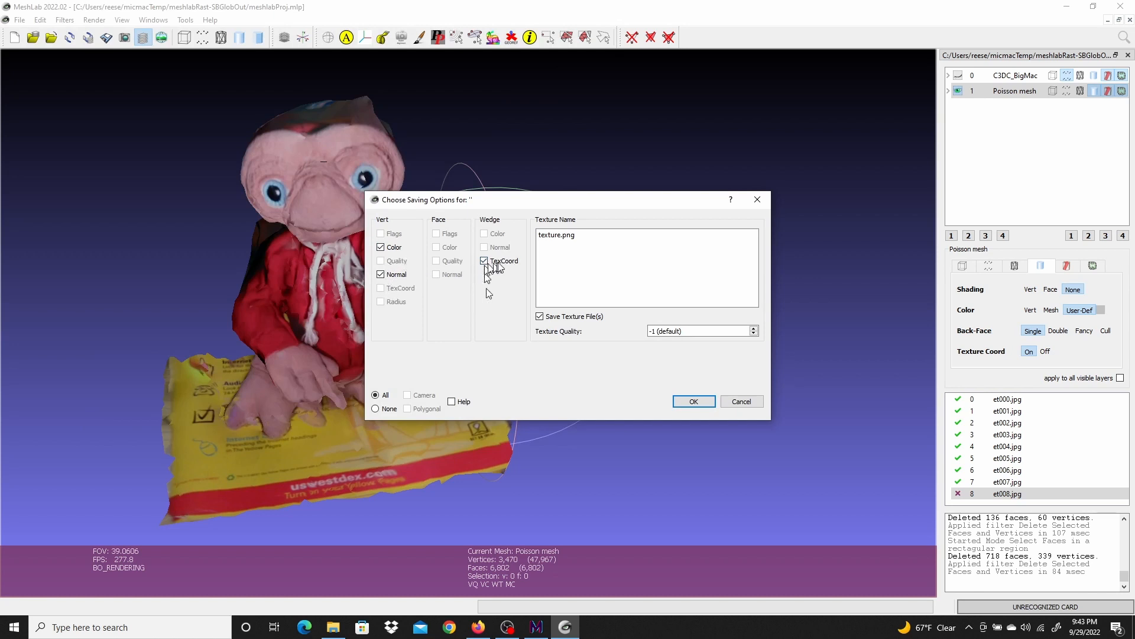
left_click(694, 401)
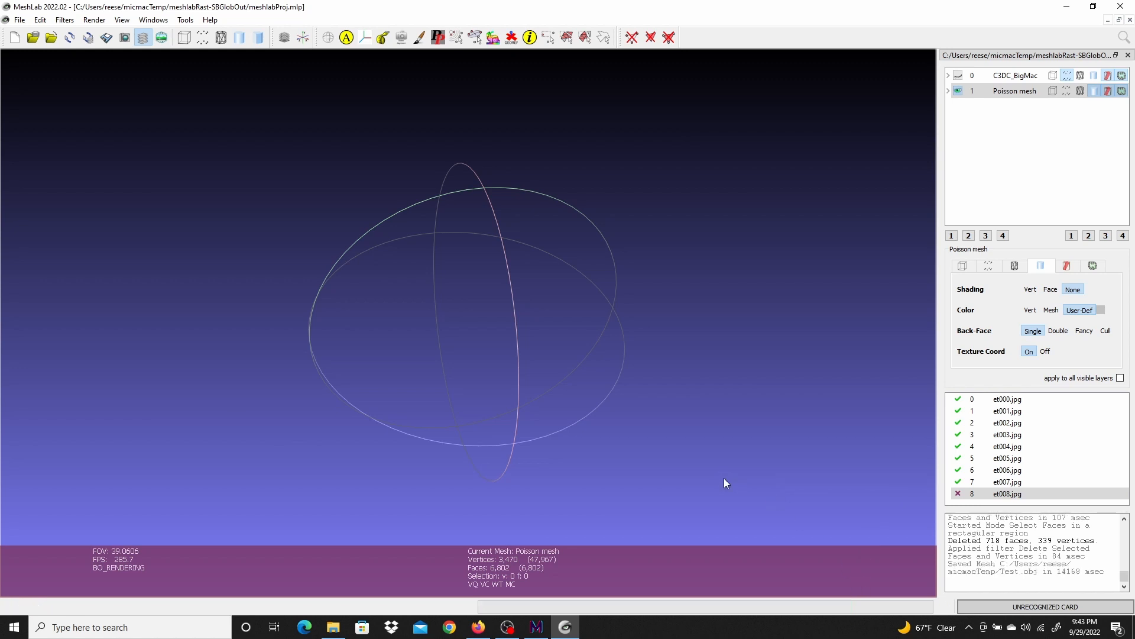
Switch to Blender by launching it from the Start menu
left_click(13, 626)
scroll(74, 533, "down", 10)
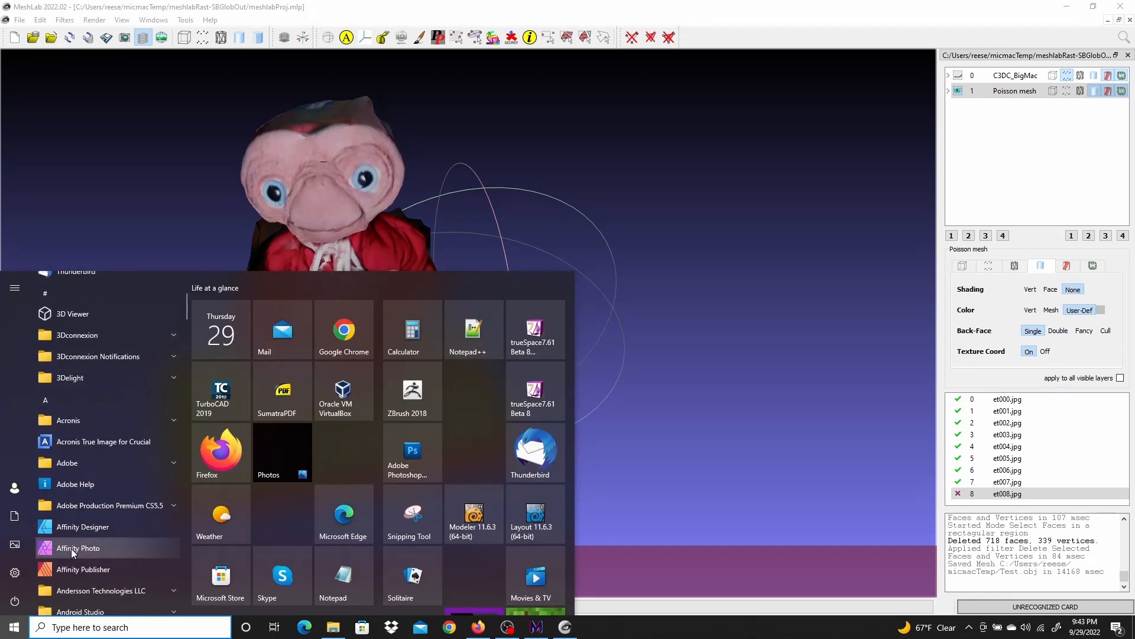
left_click(72, 451)
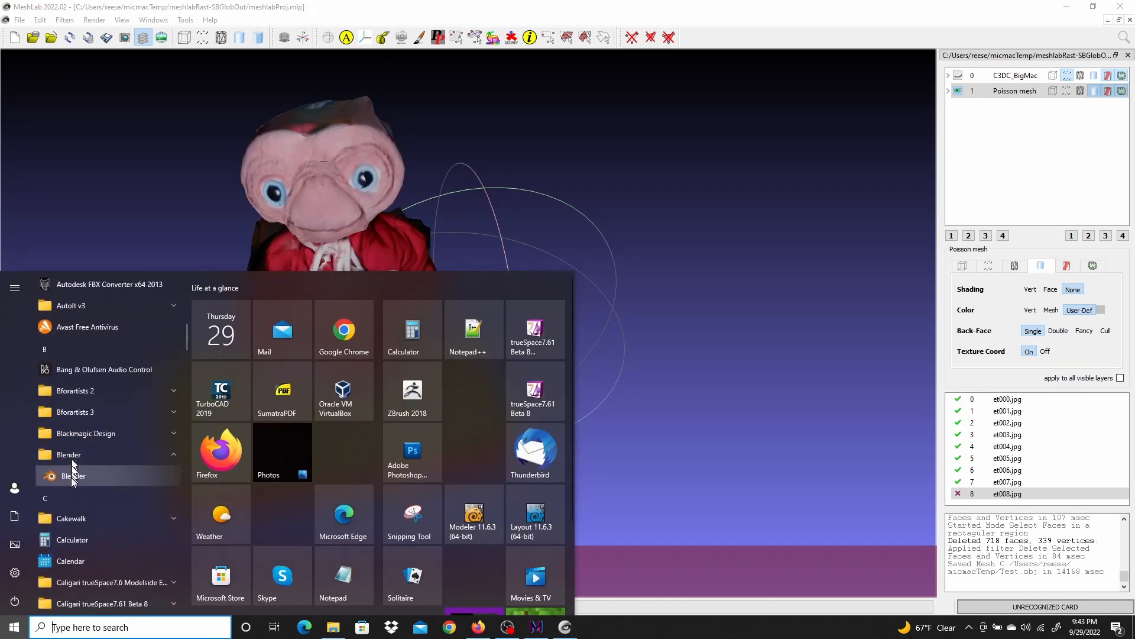
left_click(71, 478)
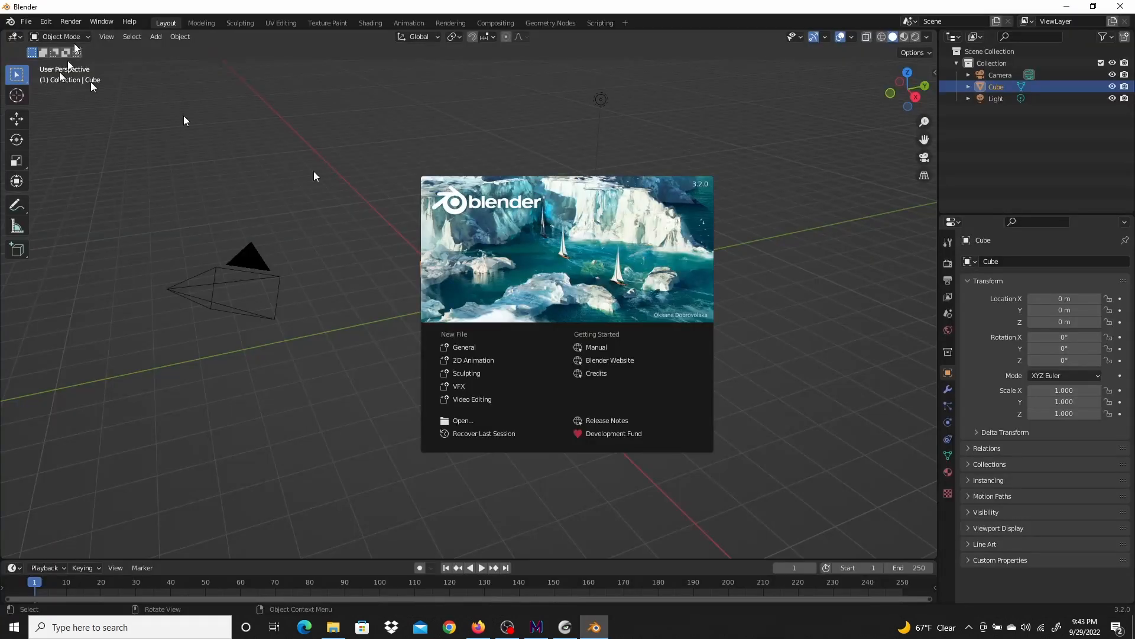
Delete the default cube from the scene
left_click(574, 230)
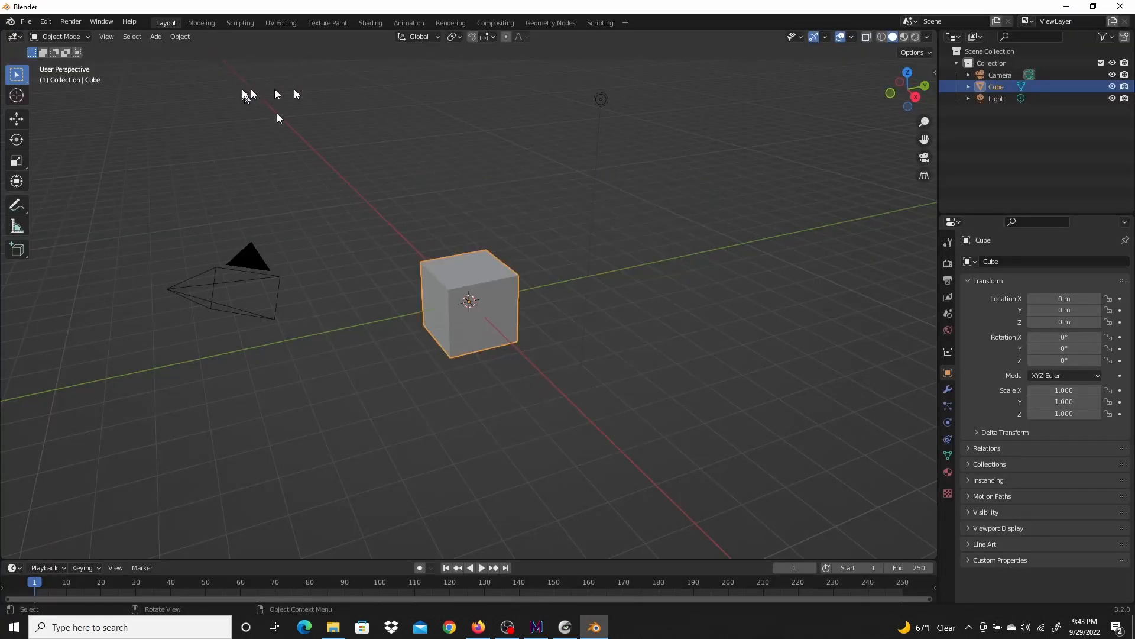
key("Delete")
Import Test.obj from the micmacTemp folder as a Wavefront OBJ
left_click(27, 21)
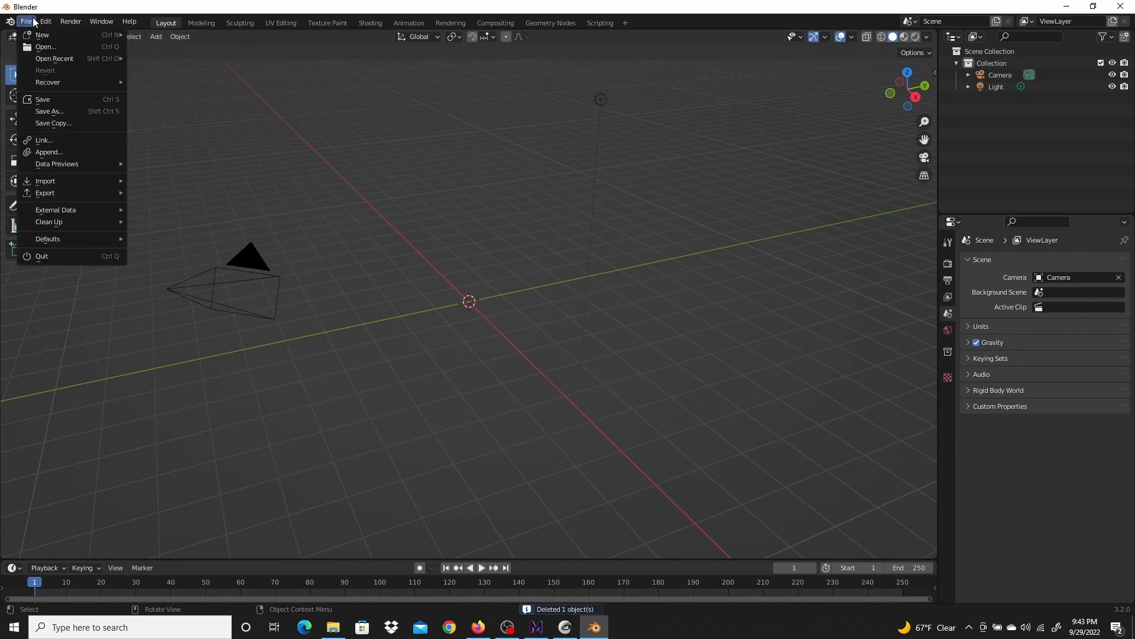
mouse_move(71, 181)
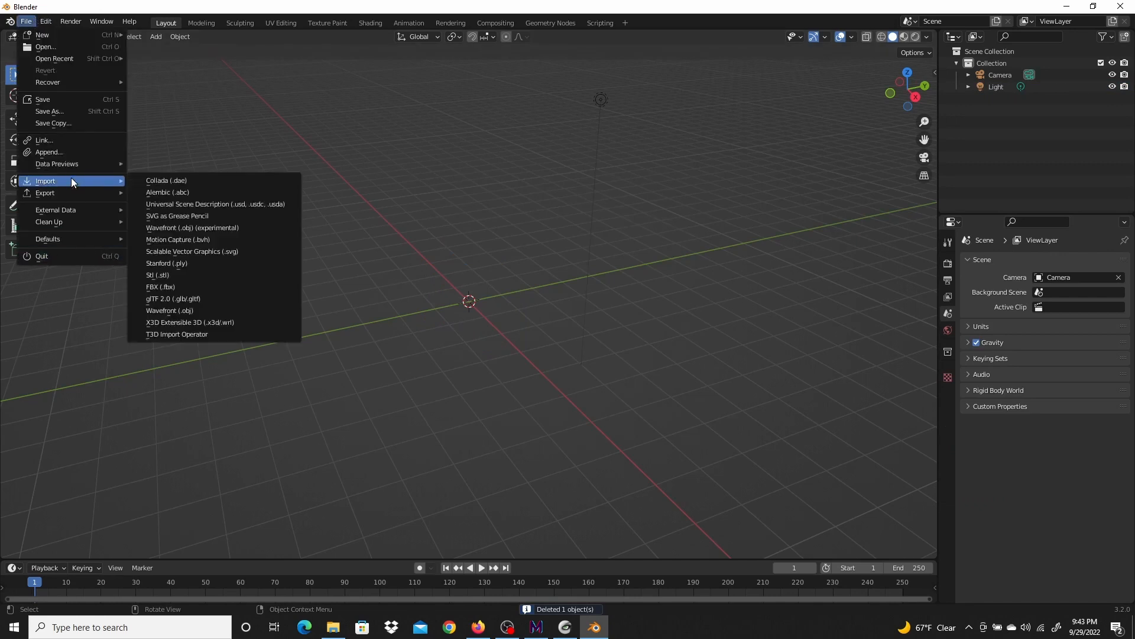
left_click(188, 310)
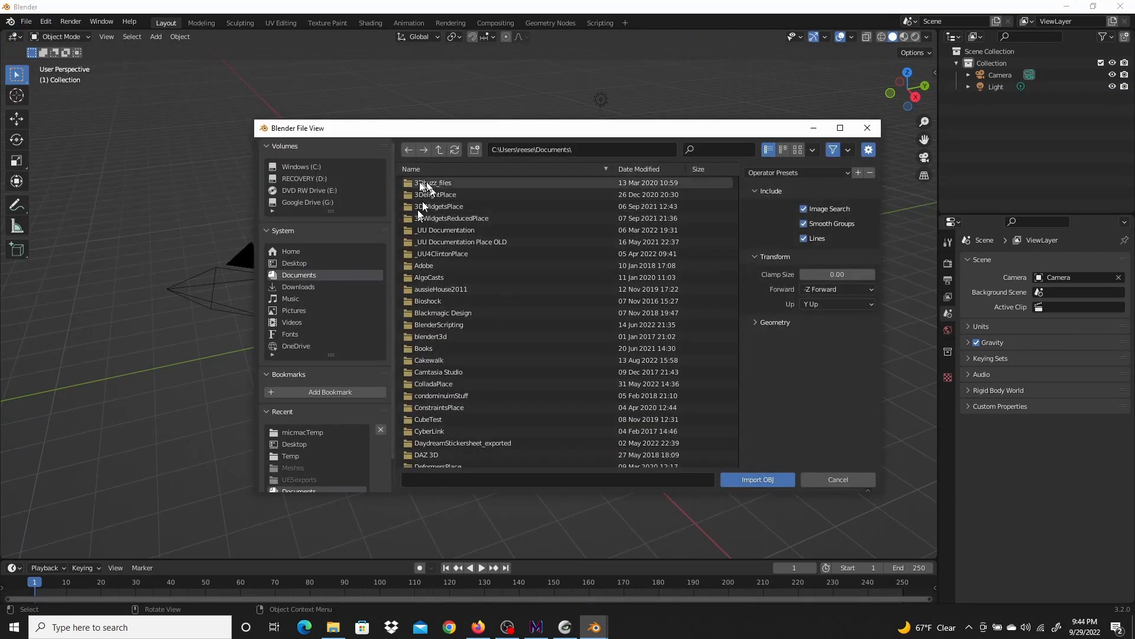
left_click(439, 150)
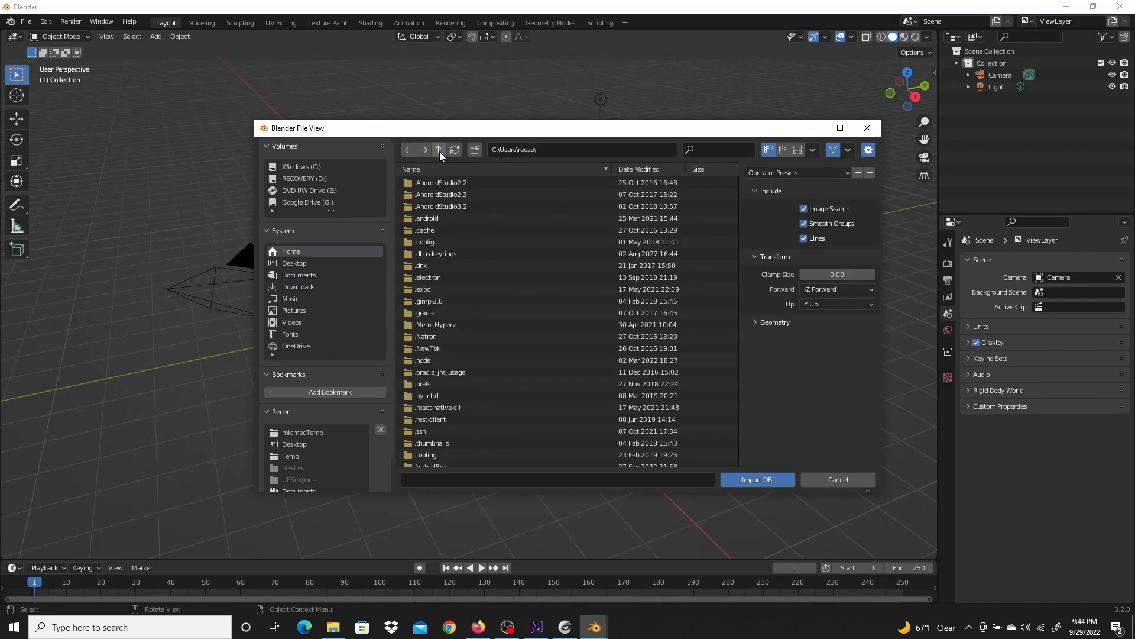
scroll(527, 367, "down", 10)
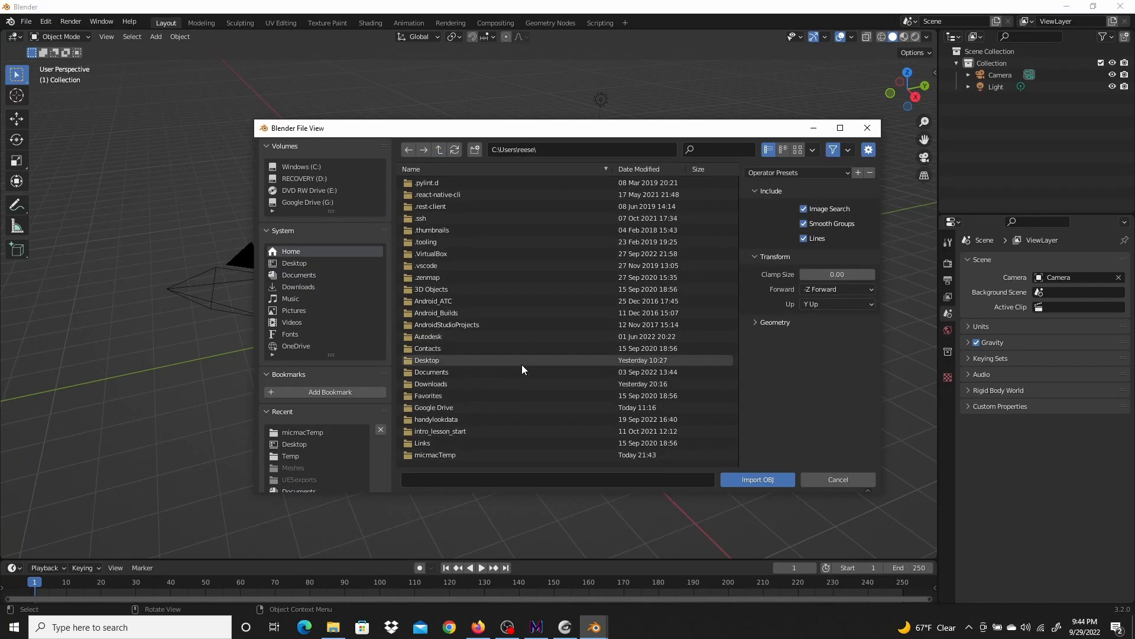
scroll(519, 363, "down", 4)
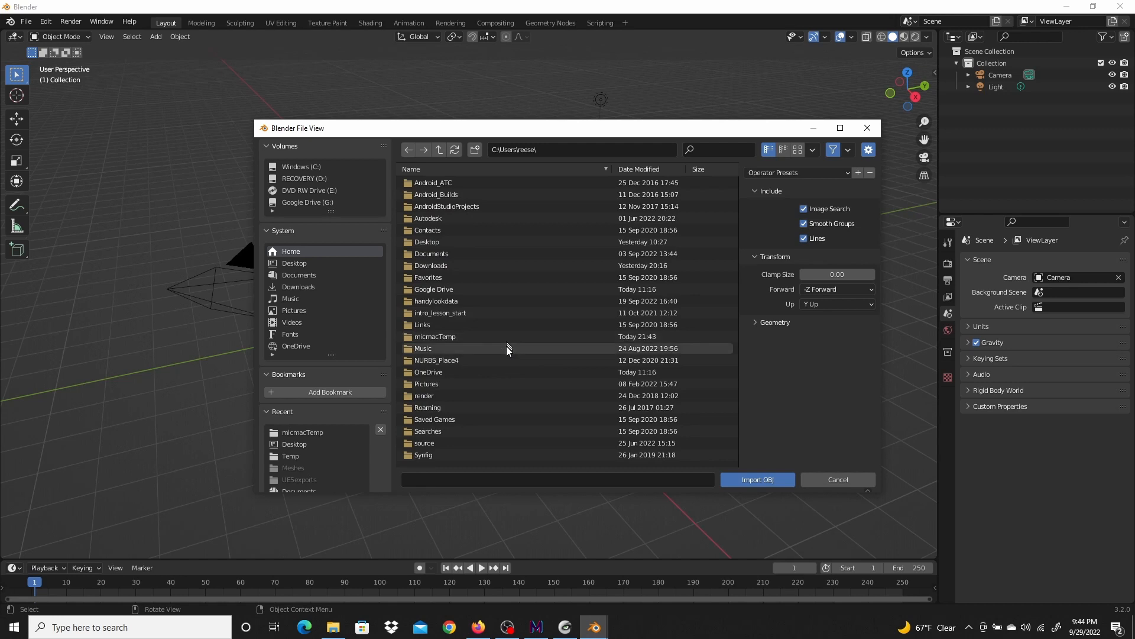
double_click(449, 336)
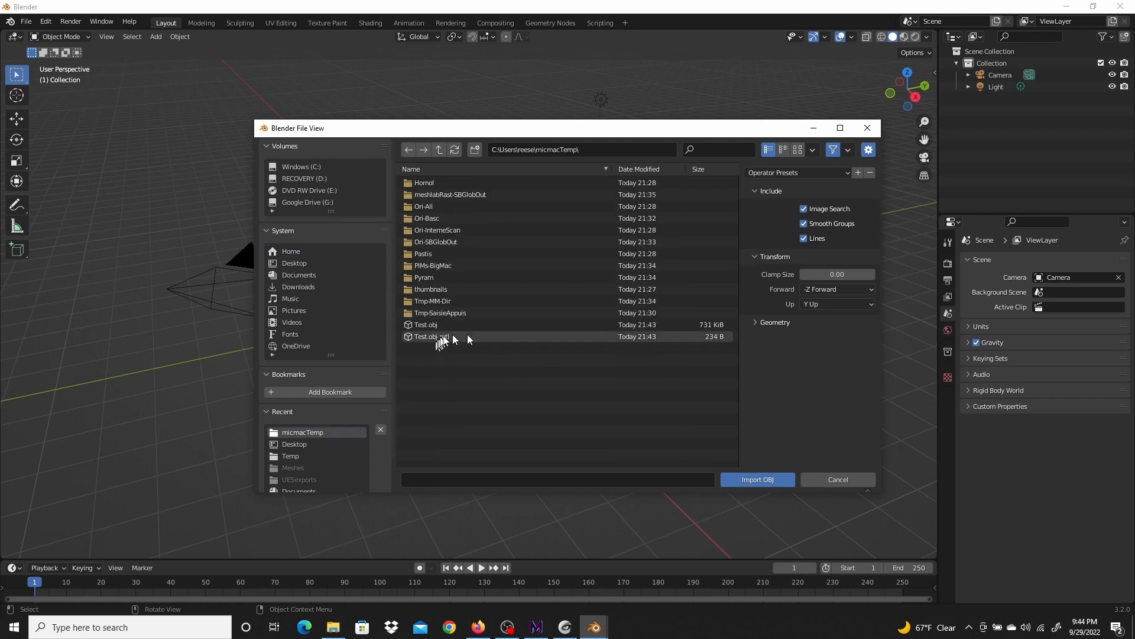
left_click(436, 325)
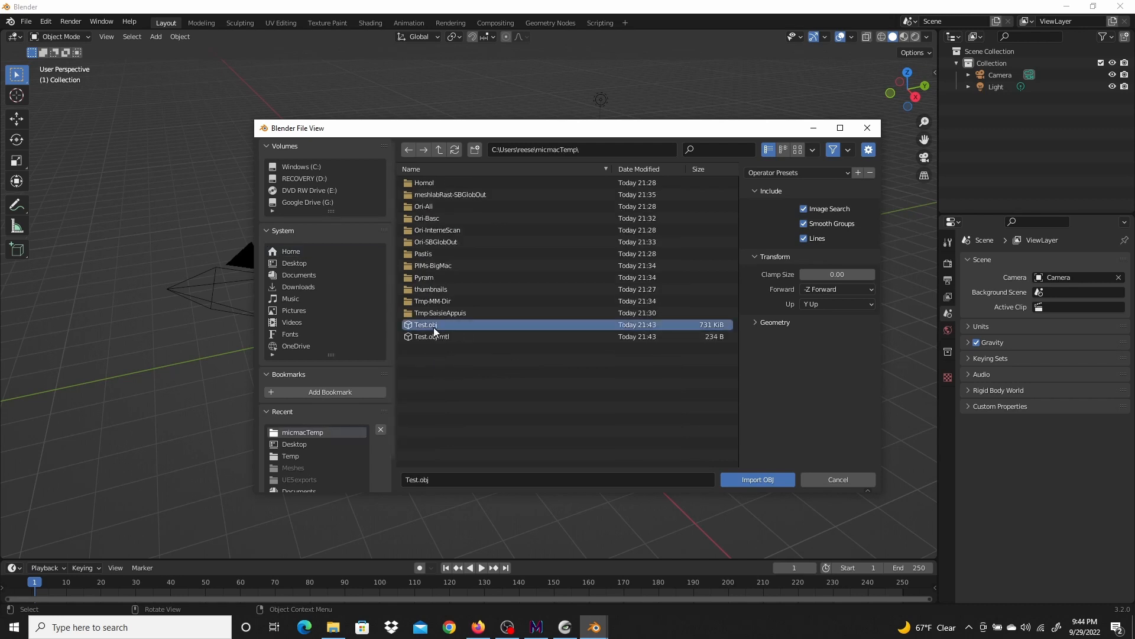
left_click(739, 479)
Switch the viewport to Material Preview shading to inspect the imported textured model
left_click_drag(300, 426, 364, 403)
mouse_move(365, 403)
middle_mouse_down()
mouse_move(335, 418)
mouse_move(413, 370)
mouse_move(417, 328)
mouse_move(403, 360)
mouse_move(357, 371)
mouse_move(427, 290)
mouse_move(413, 308)
middle_mouse_up()
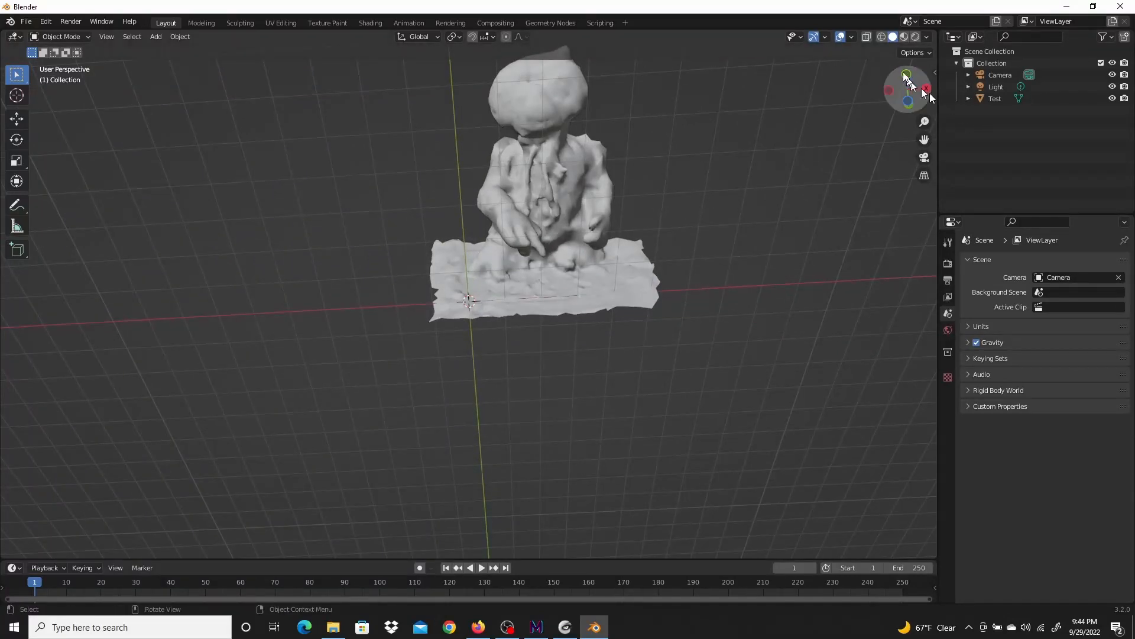
left_click(905, 36)
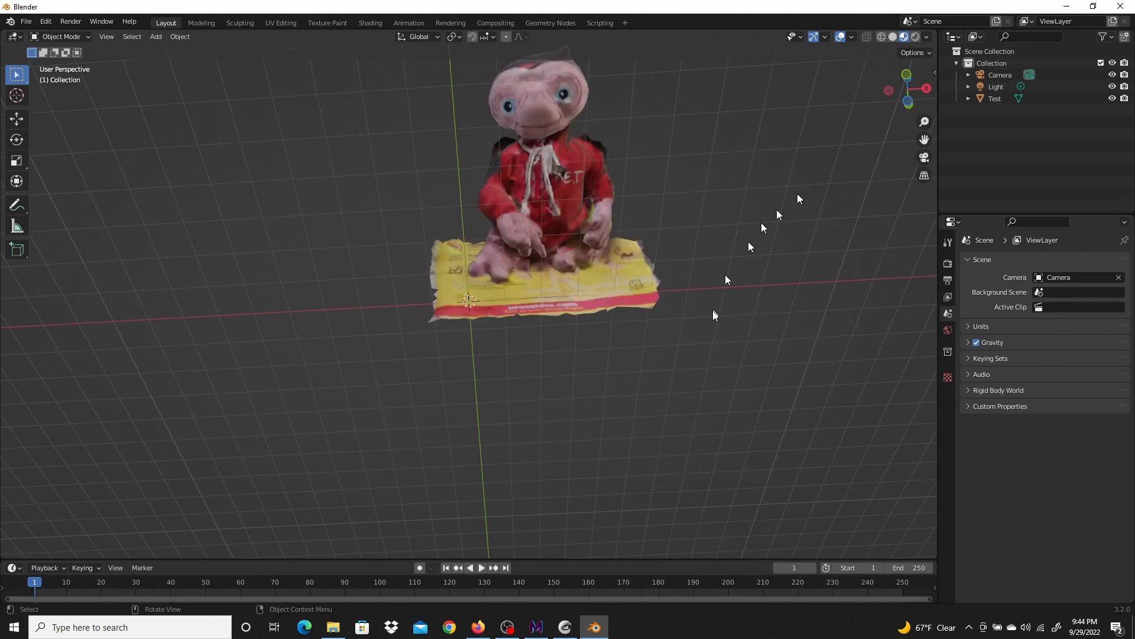
middle_click_drag(701, 206, 651, 311)
scroll(632, 331, "up", 6)
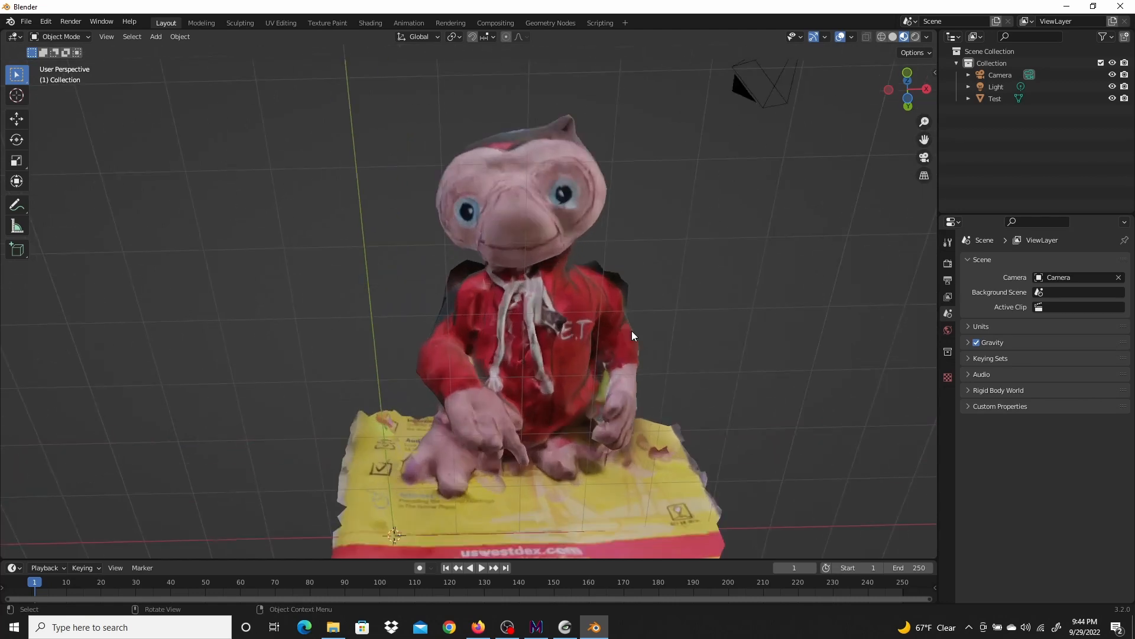
scroll(789, 312, "down", 3)
middle_click_drag(782, 317, 743, 378)
middle_click_drag(831, 344, 875, 290)
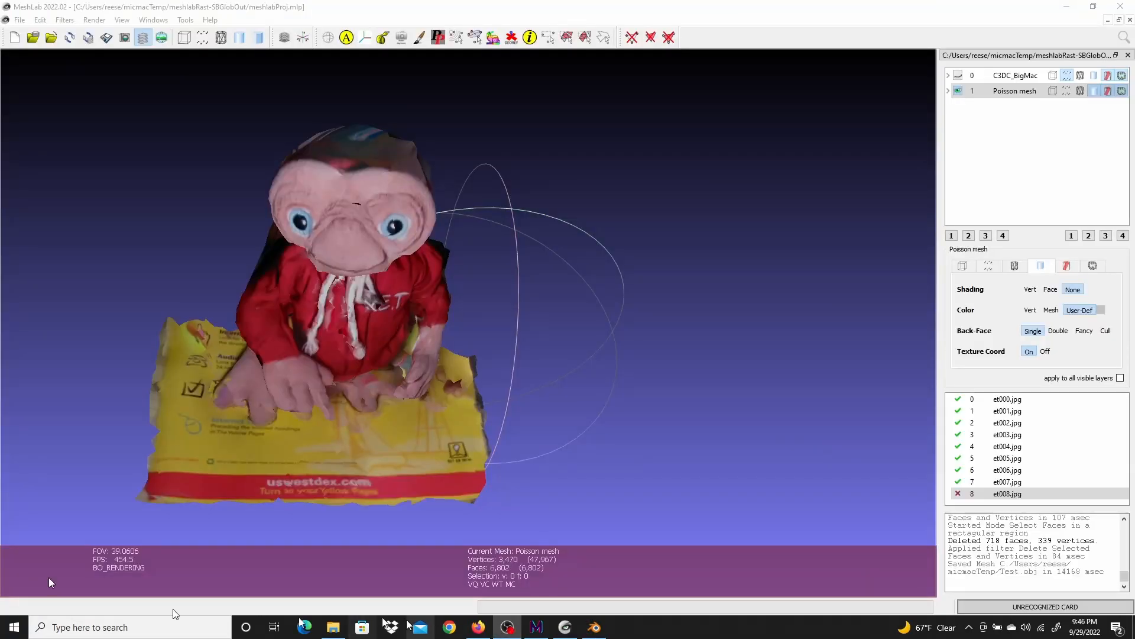
Return to MeshLab and delete the Poisson mesh layer
mouse_move(601, 634)
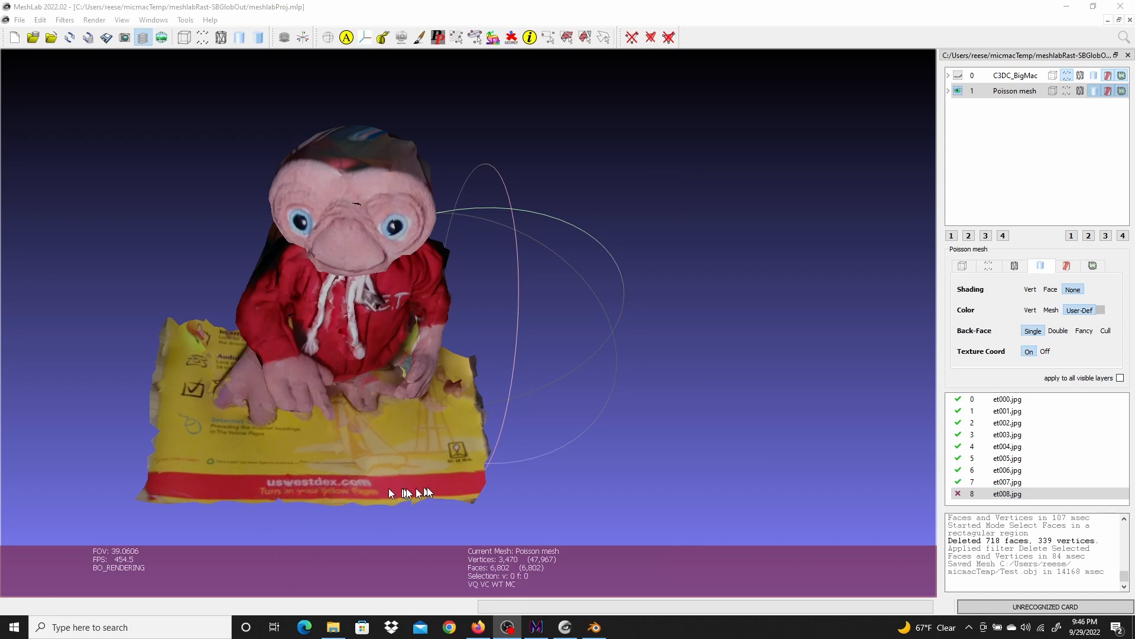
right_click(1012, 93)
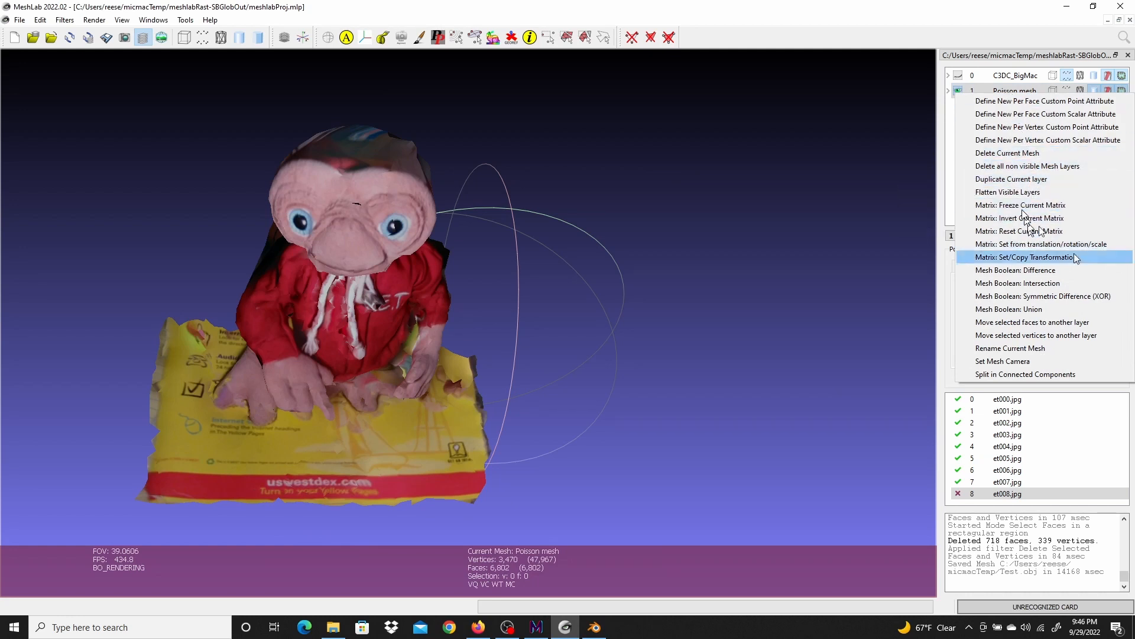
left_click(1030, 154)
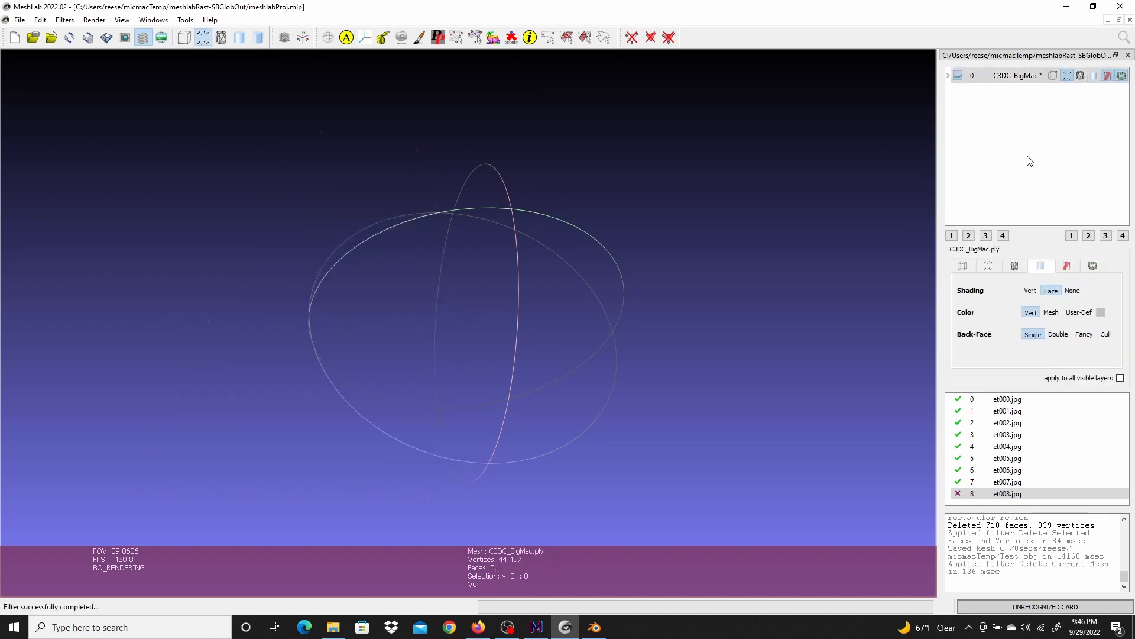
Show the C3DC_BigMac point cloud and run Screened Poisson surface reconstruction on it with default settings
left_click(958, 75)
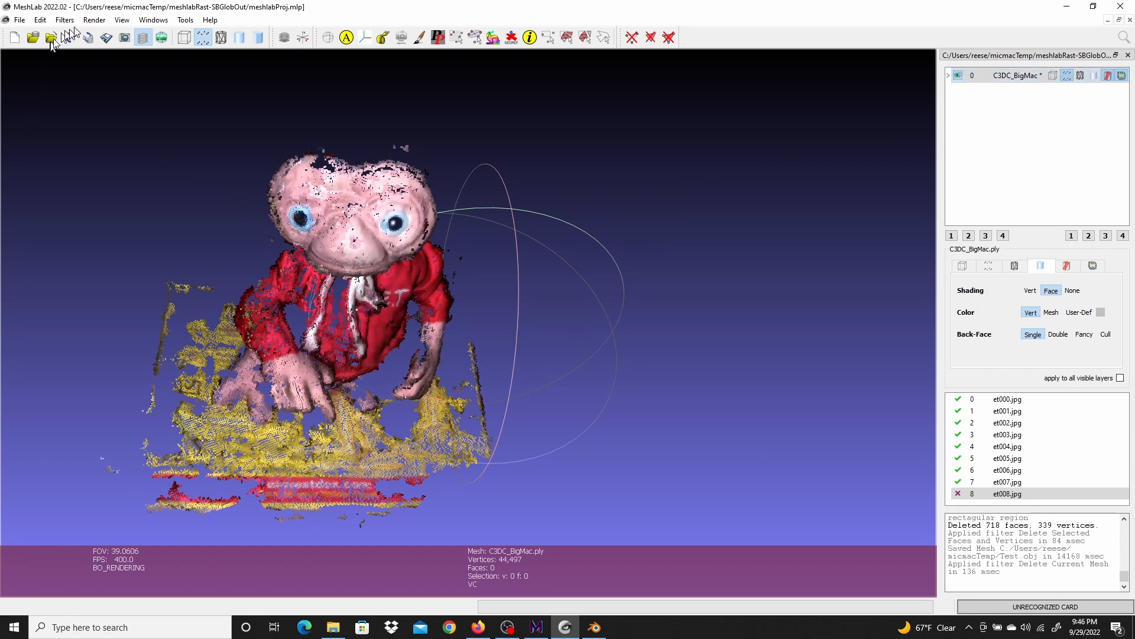
left_click(72, 22)
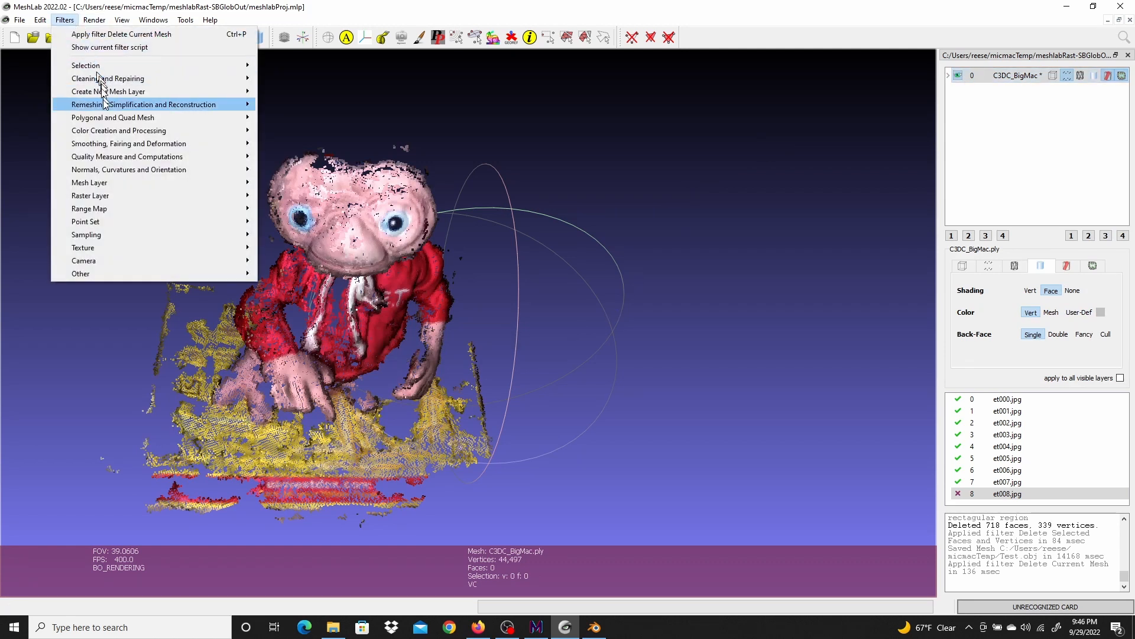
mouse_move(104, 108)
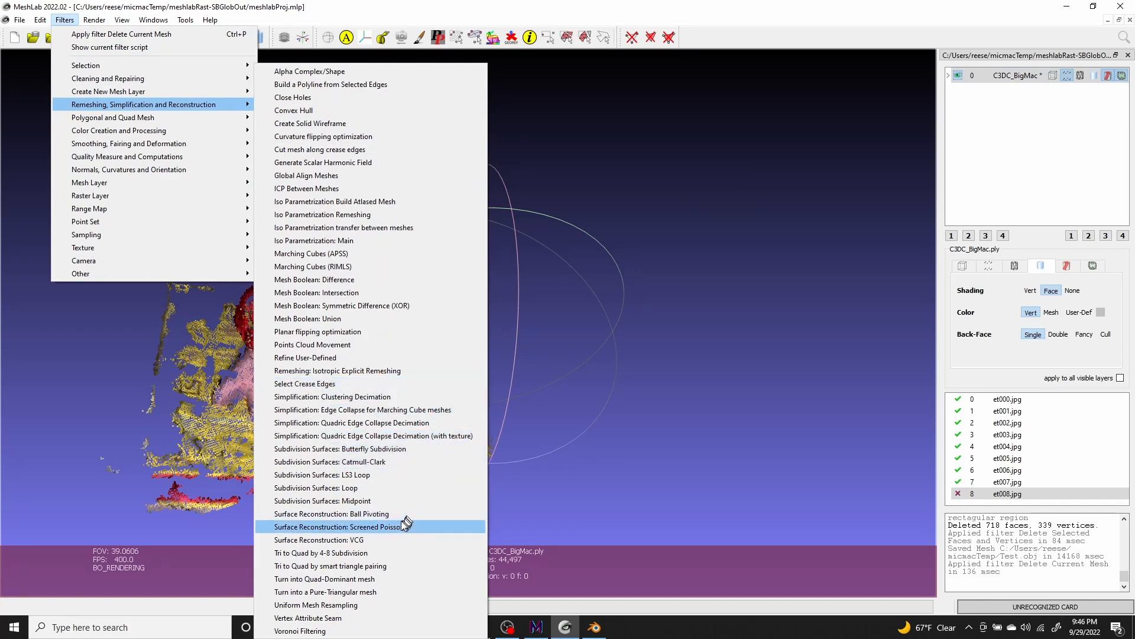
left_click(387, 527)
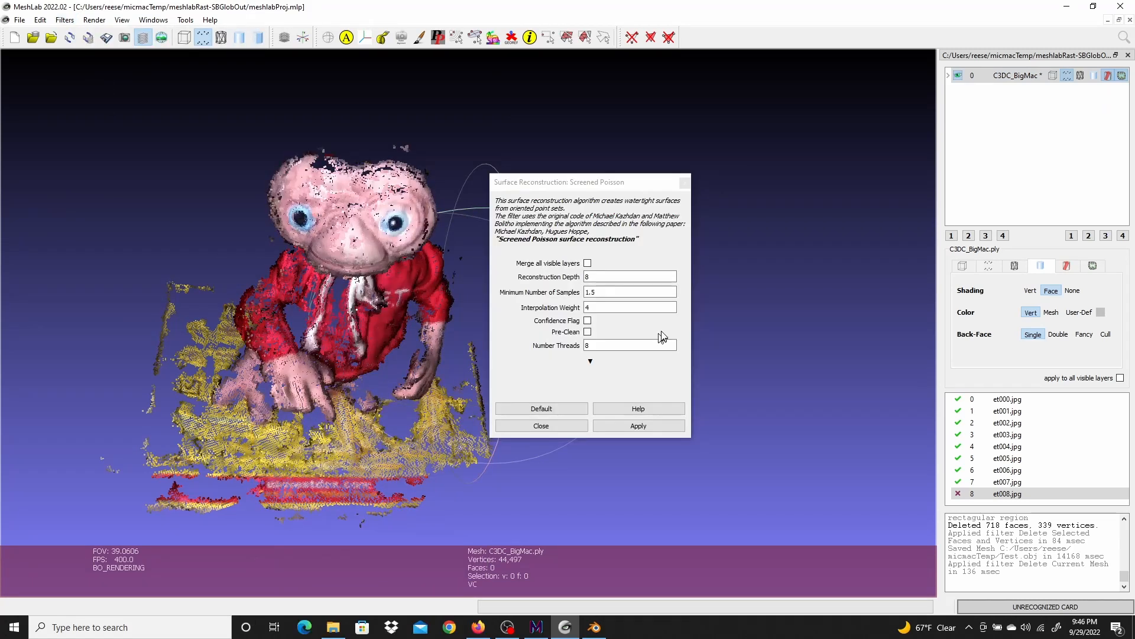
left_click(649, 426)
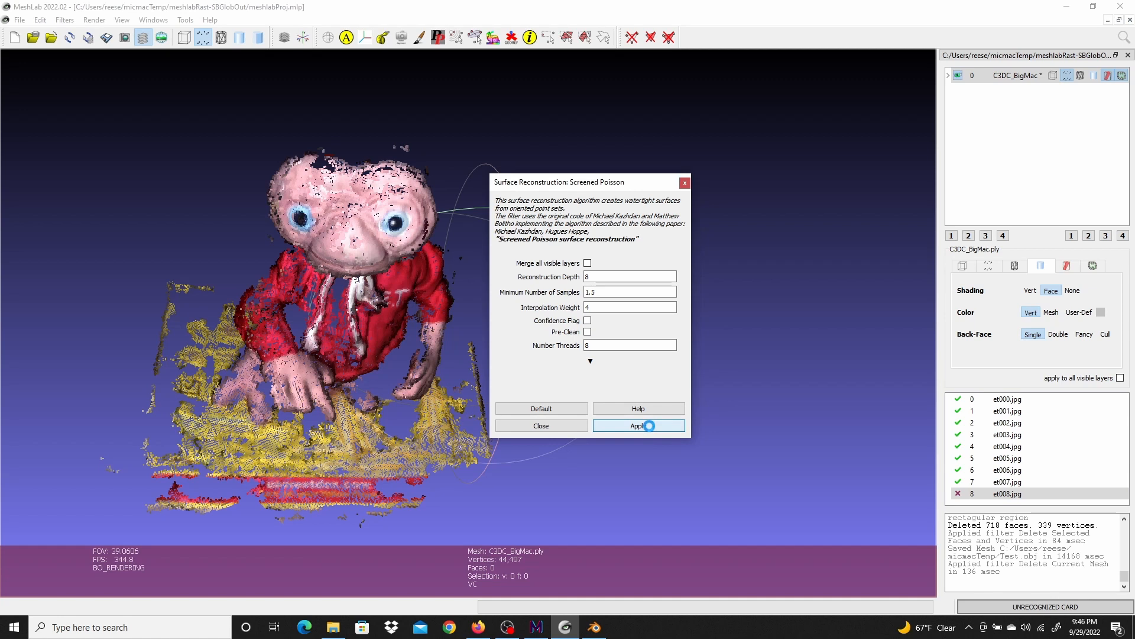
left_click(554, 426)
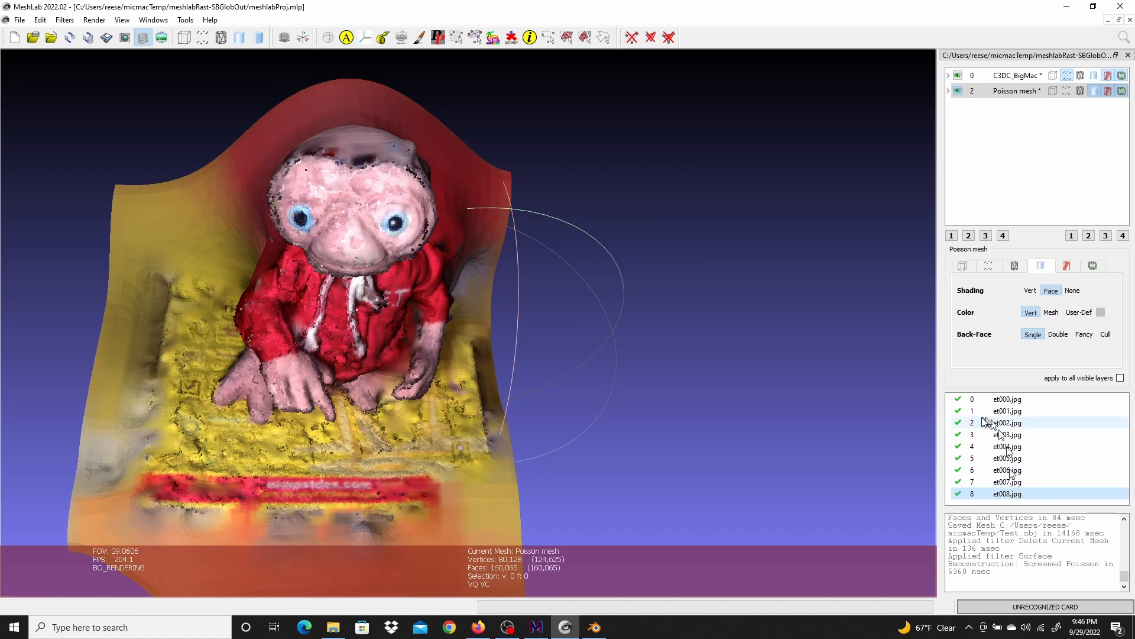
Hide the point cloud and texture the Poisson mesh with Parameterization + texturing from registered rasters at texture size 4096, texture.png
left_click(958, 75)
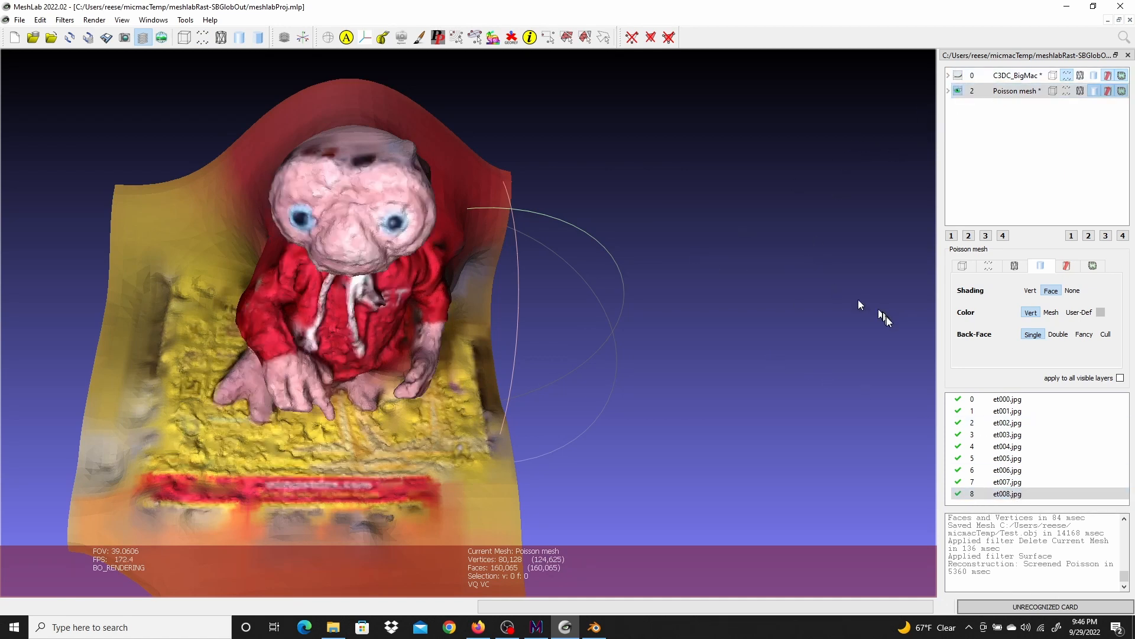
left_click(64, 19)
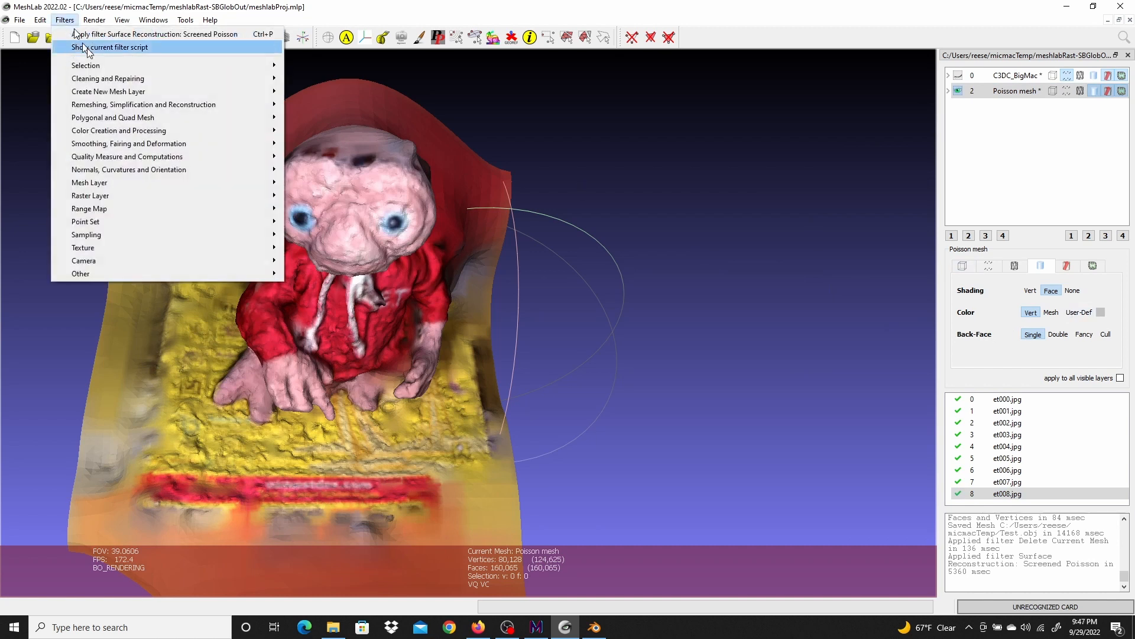
mouse_move(171, 248)
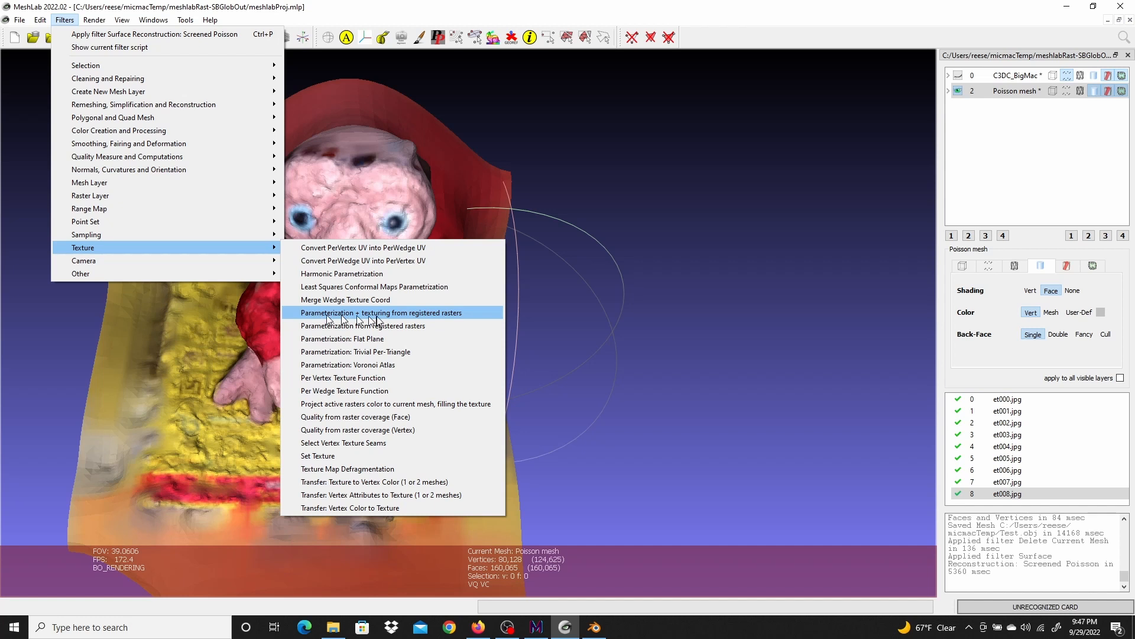
left_click(438, 313)
double_click(600, 234)
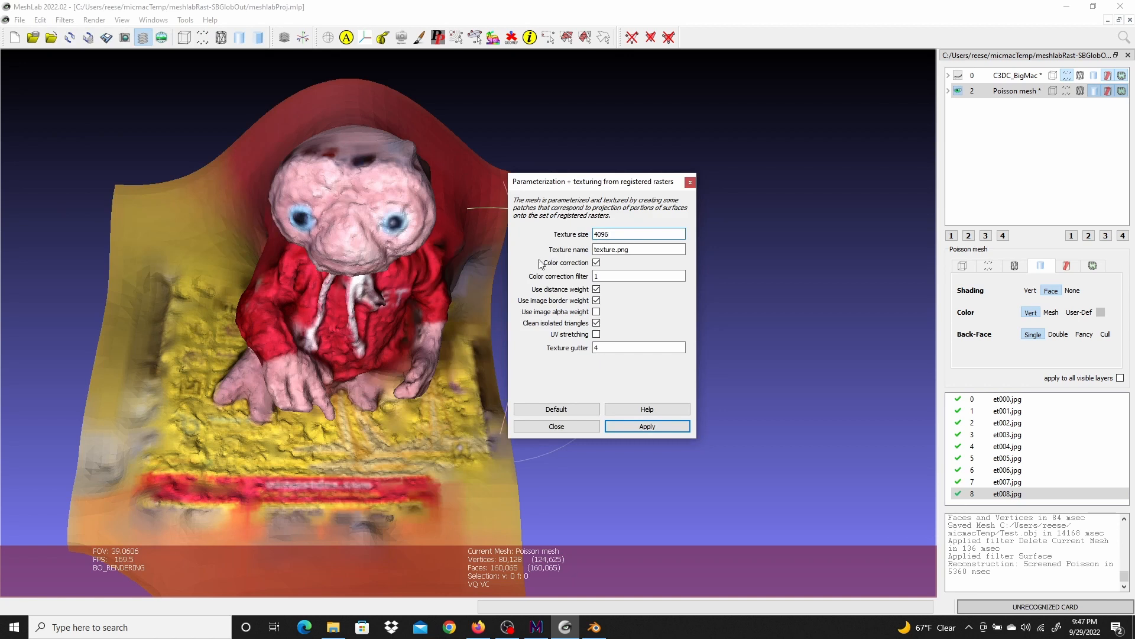
left_click(649, 425)
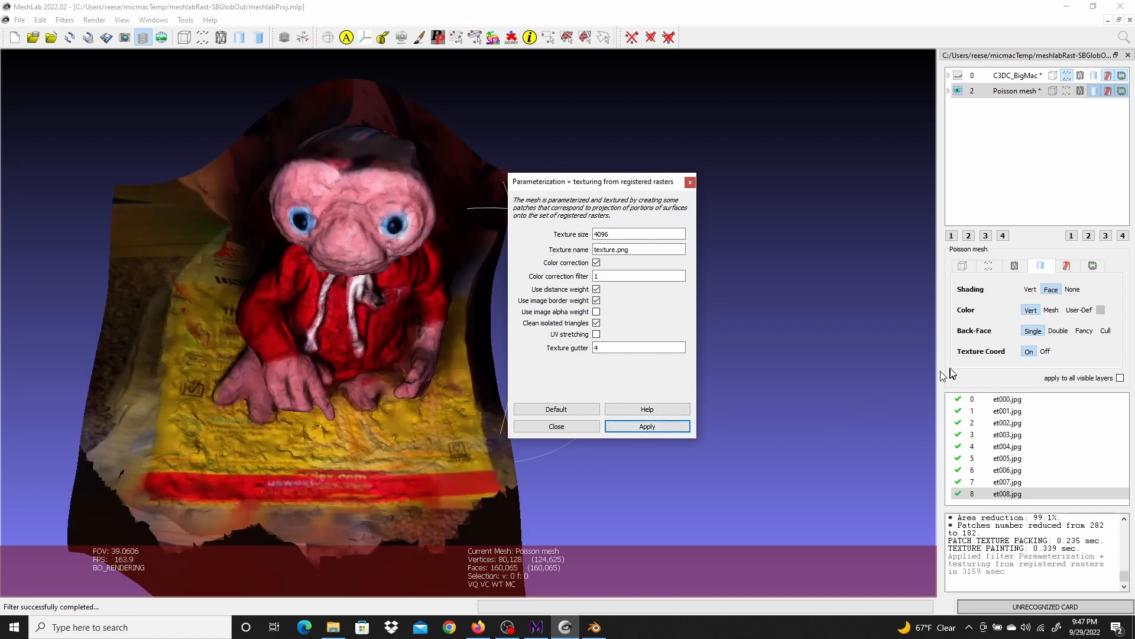
left_click(550, 427)
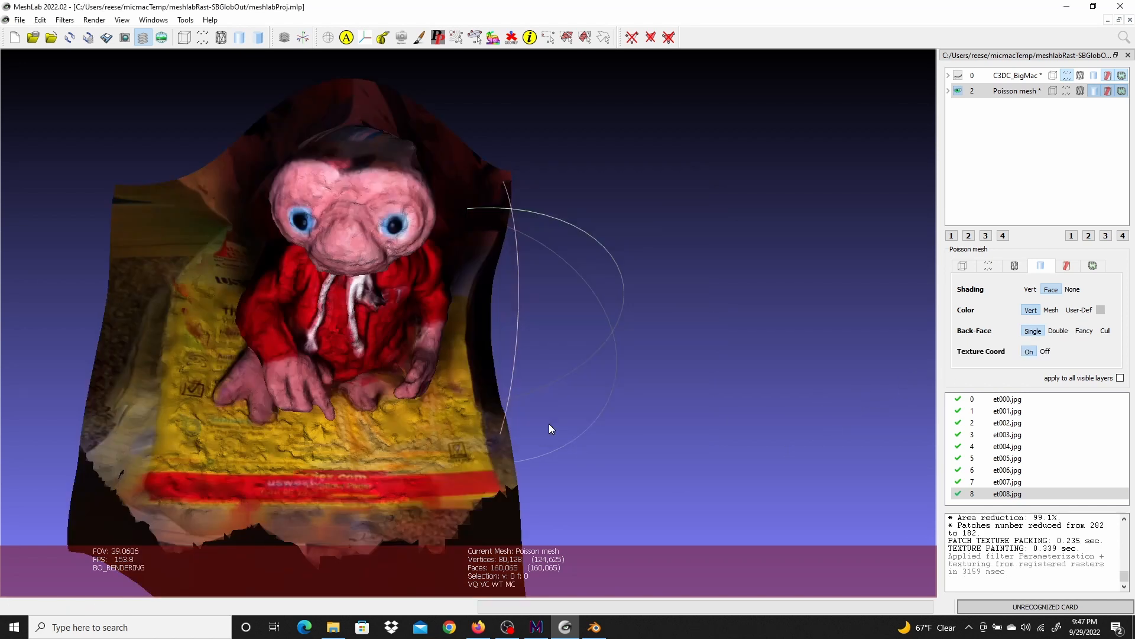
Set the Poisson mesh's shading to None and its color to User-Def so the texture shows unlit
left_click(1073, 289)
left_click(1079, 309)
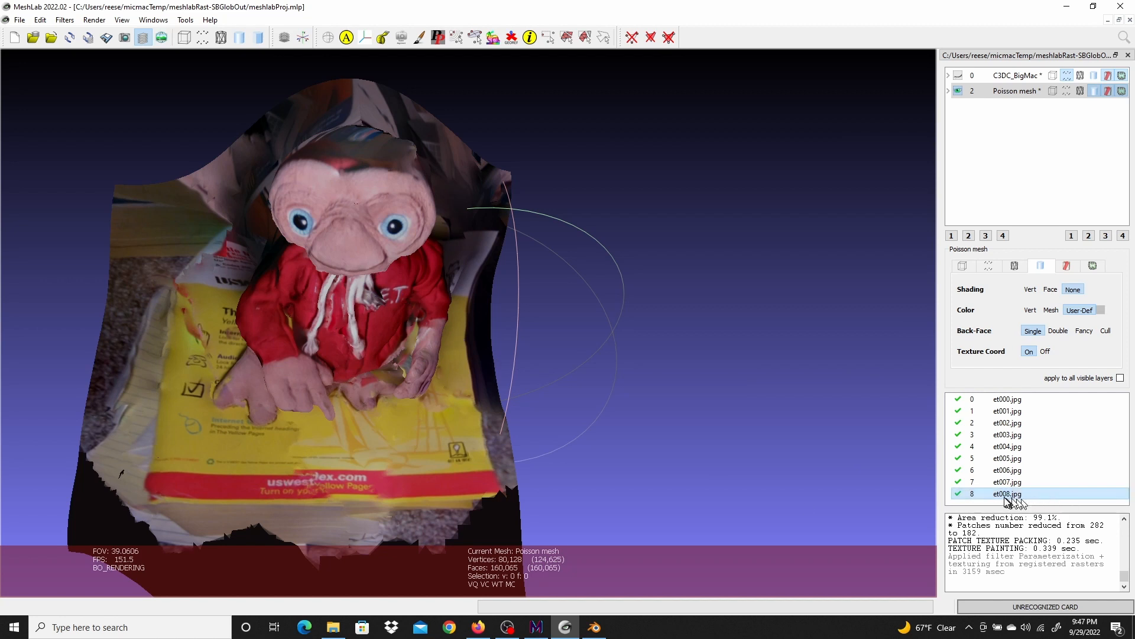
View the textured mesh through the cameras of rasters et007, et006, et005 and et008, comparing it with the photos
left_click(163, 37)
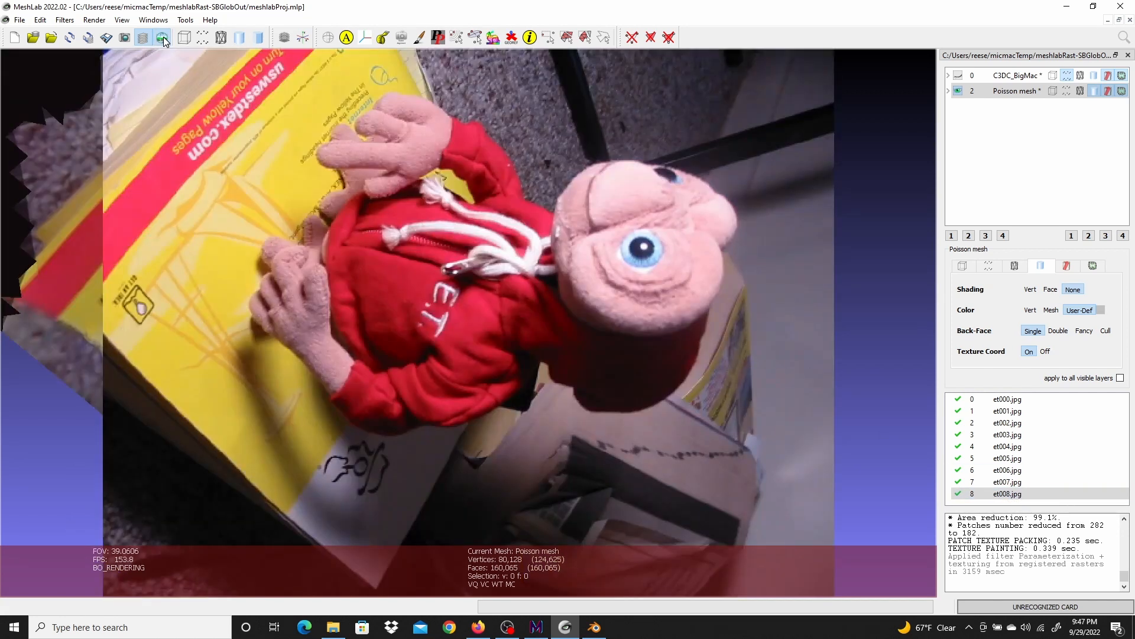
left_click(1013, 482)
left_click(1013, 470)
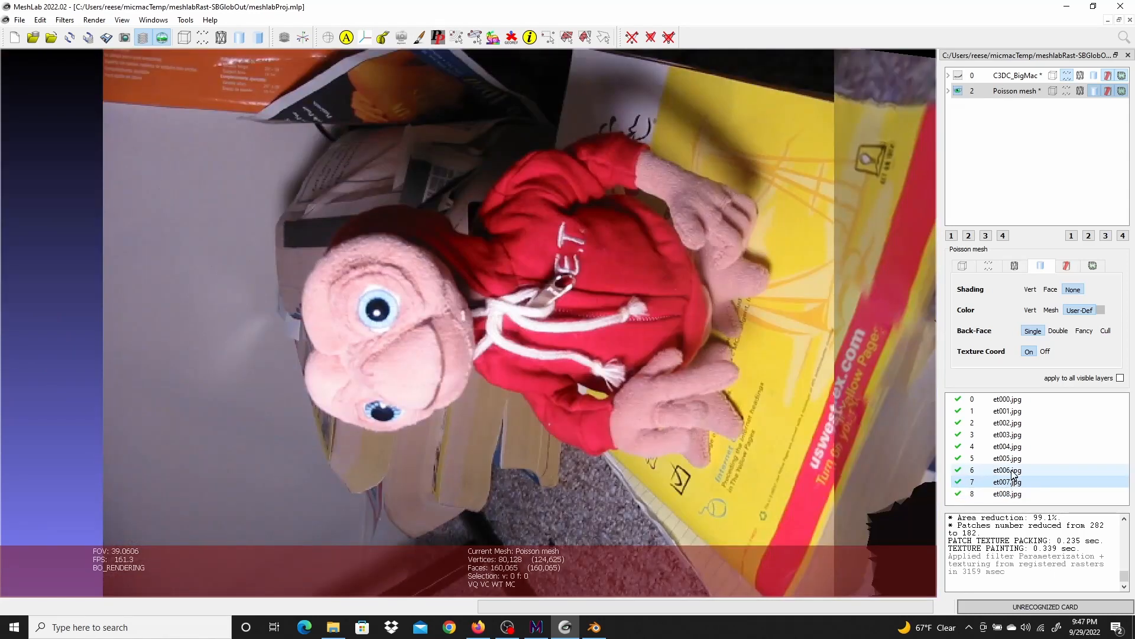
left_click(1013, 459)
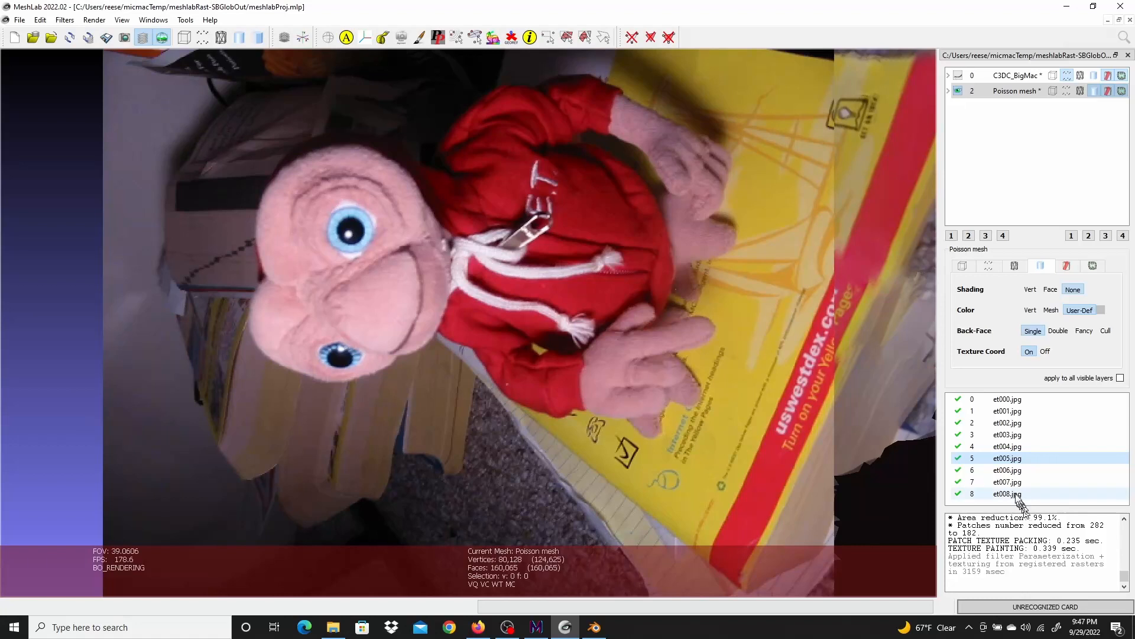
left_click(1008, 494)
scroll(519, 283, "down", 4)
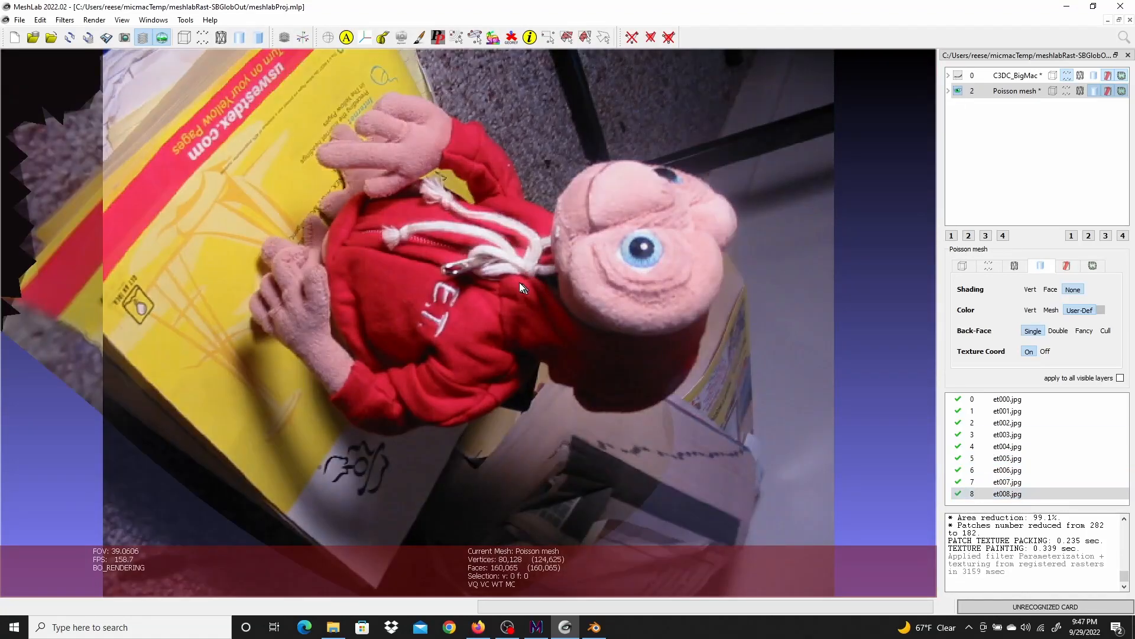
scroll(516, 283, "down", 1)
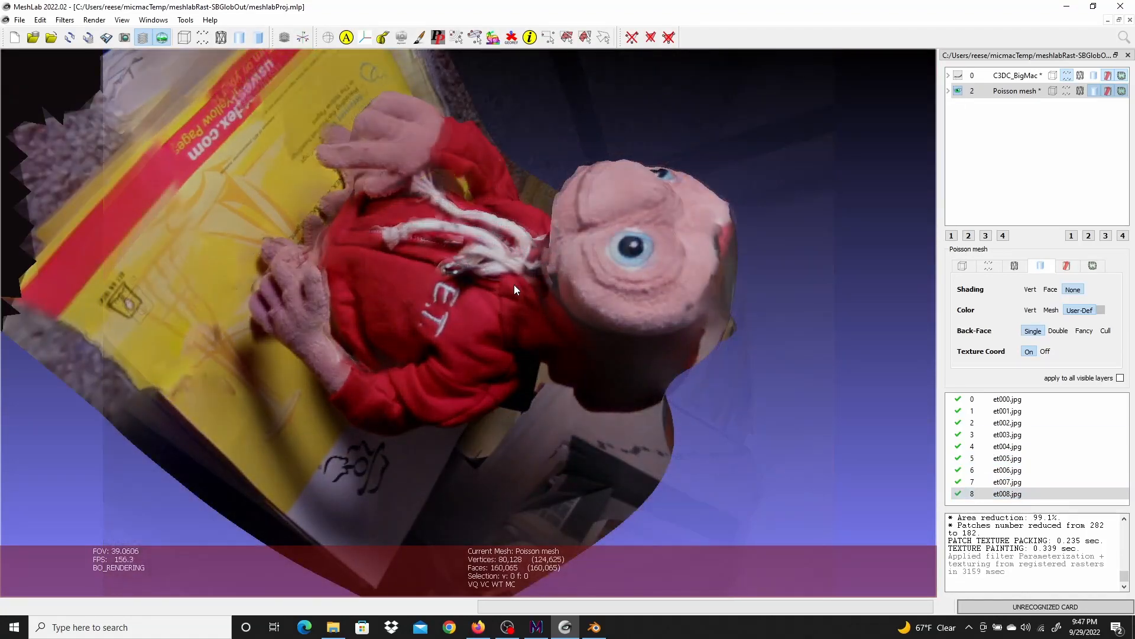
scroll(513, 285, "up", 7)
scroll(513, 285, "down", 6)
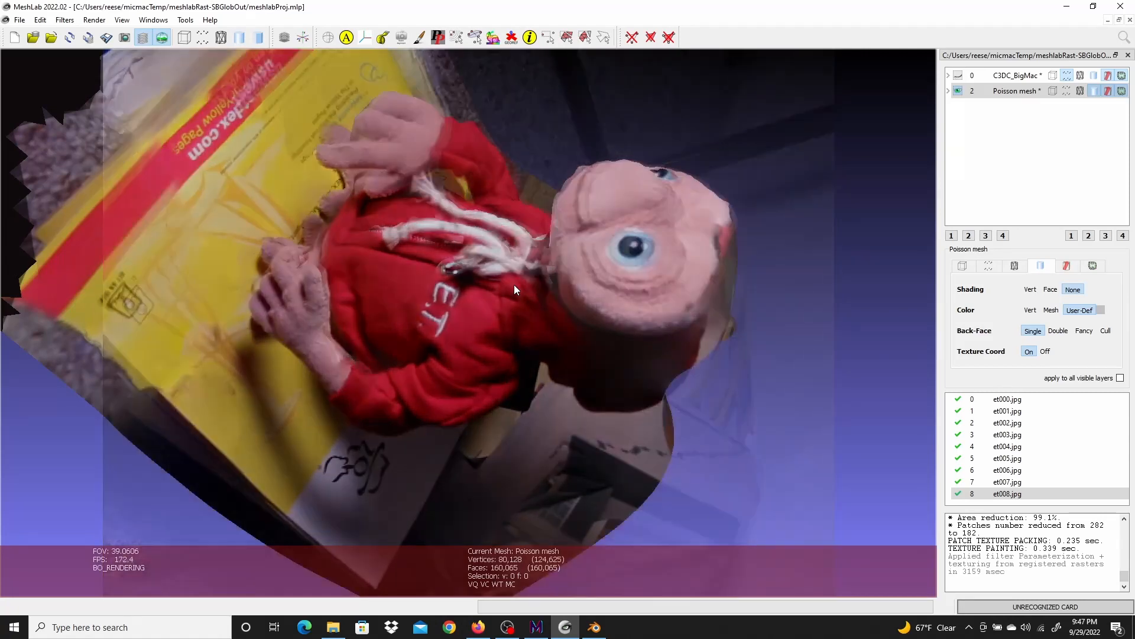
scroll(514, 285, "up", 6)
scroll(514, 285, "down", 6)
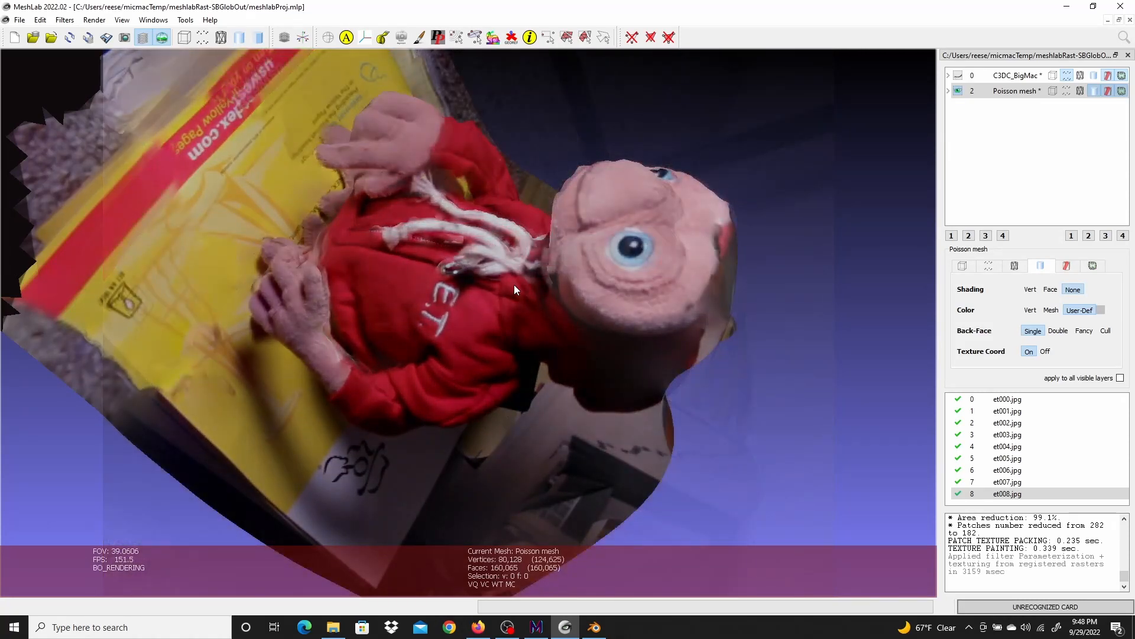
scroll(514, 285, "up", 3)
scroll(513, 285, "down", 2)
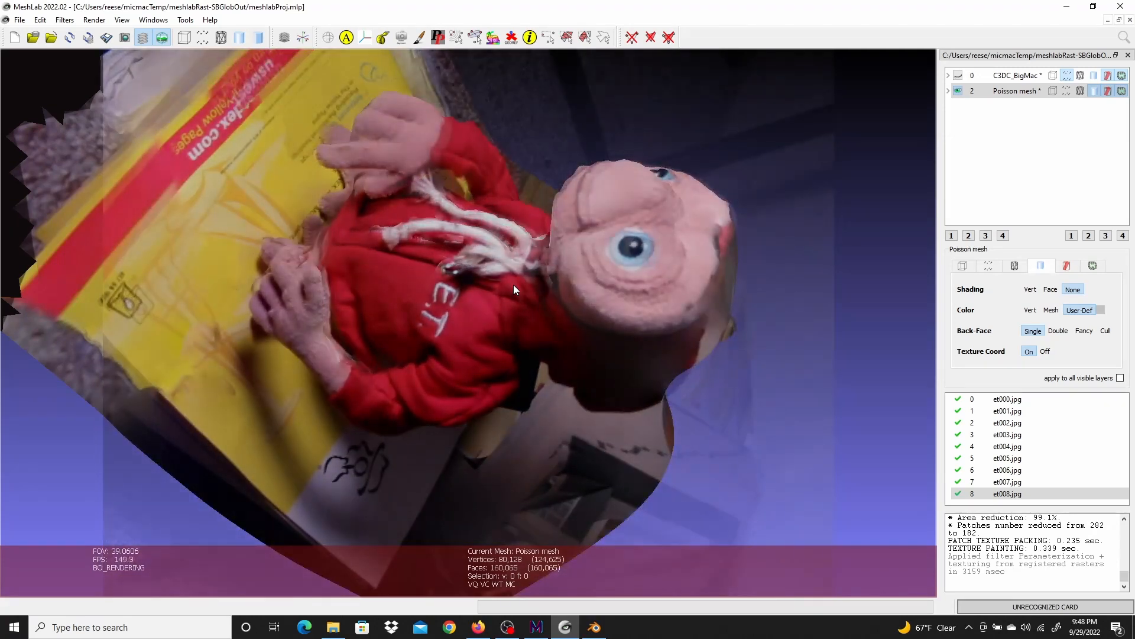
scroll(514, 285, "up", 3)
Show the C3DC_BigMac point cloud, hide the Poisson mesh, and compare the cloud against the raster photo
left_click(958, 75)
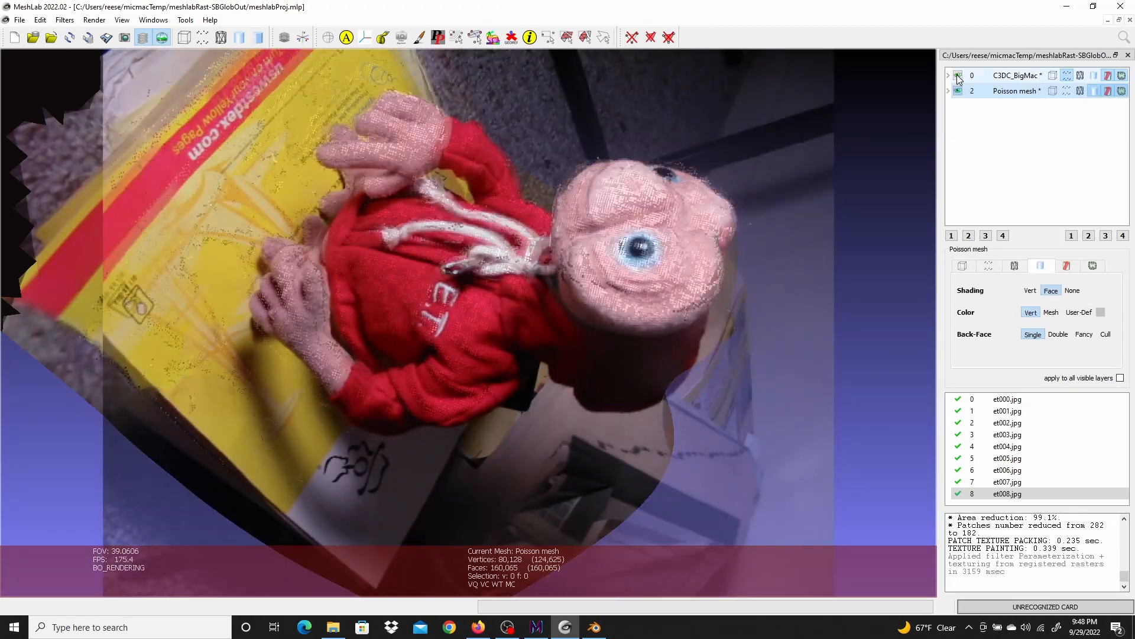
left_click(958, 90)
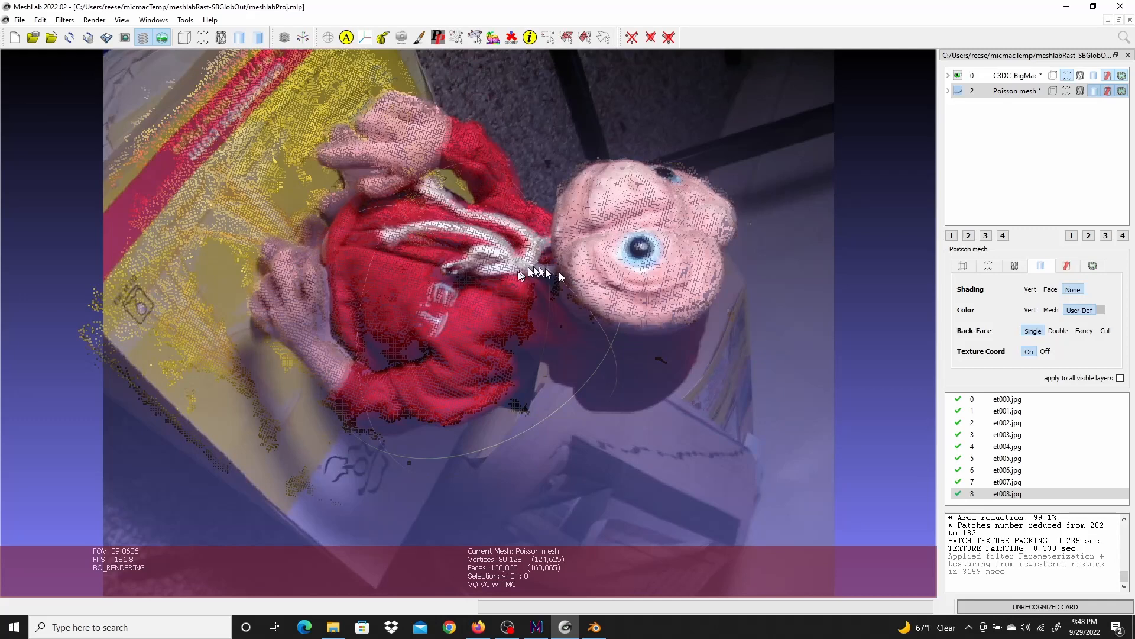
scroll(521, 317, "up", 3)
scroll(521, 317, "down", 4)
scroll(521, 318, "down", 2)
scroll(520, 319, "up", 5)
scroll(520, 319, "down", 3)
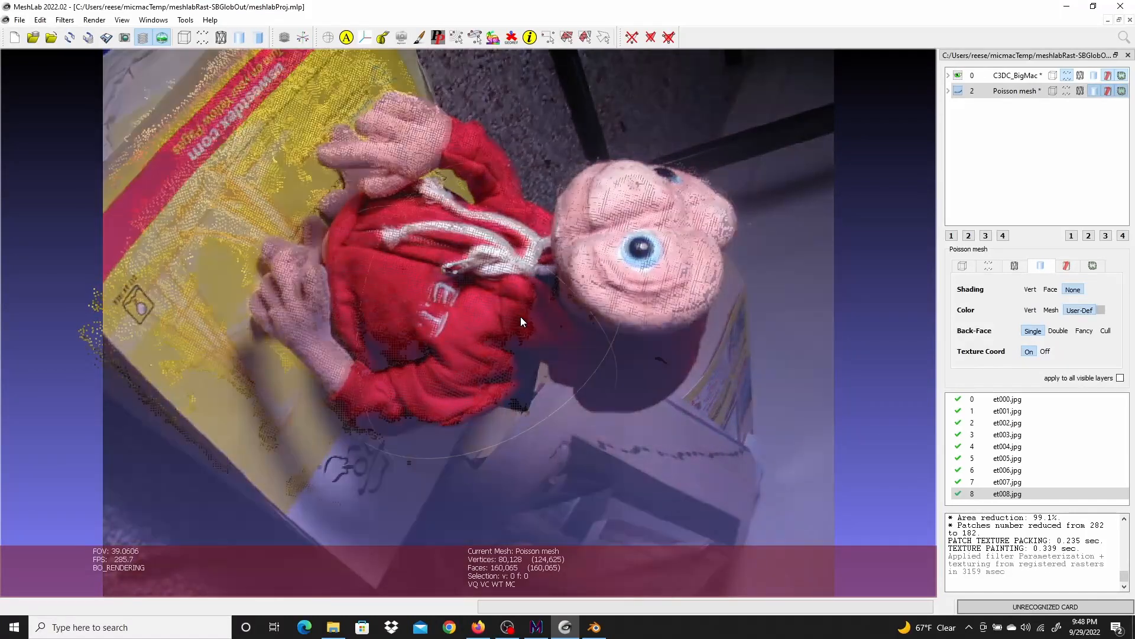
scroll(520, 319, "up", 3)
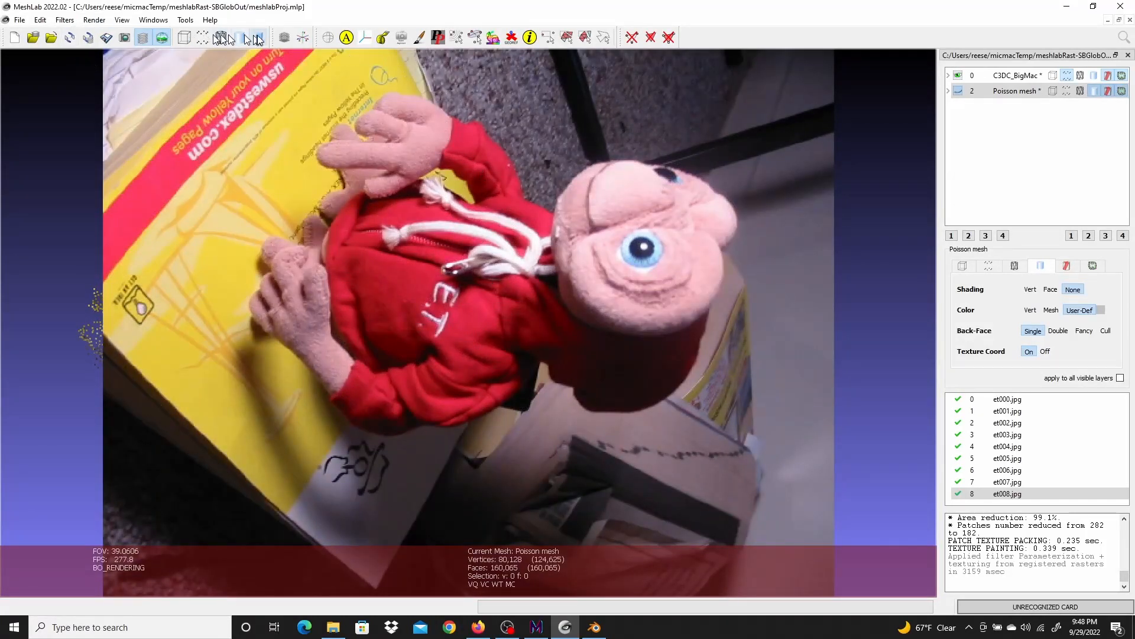
Try adding a correspondence point in the raster alignment tool and picking it on the model, then delete it
left_click(403, 39)
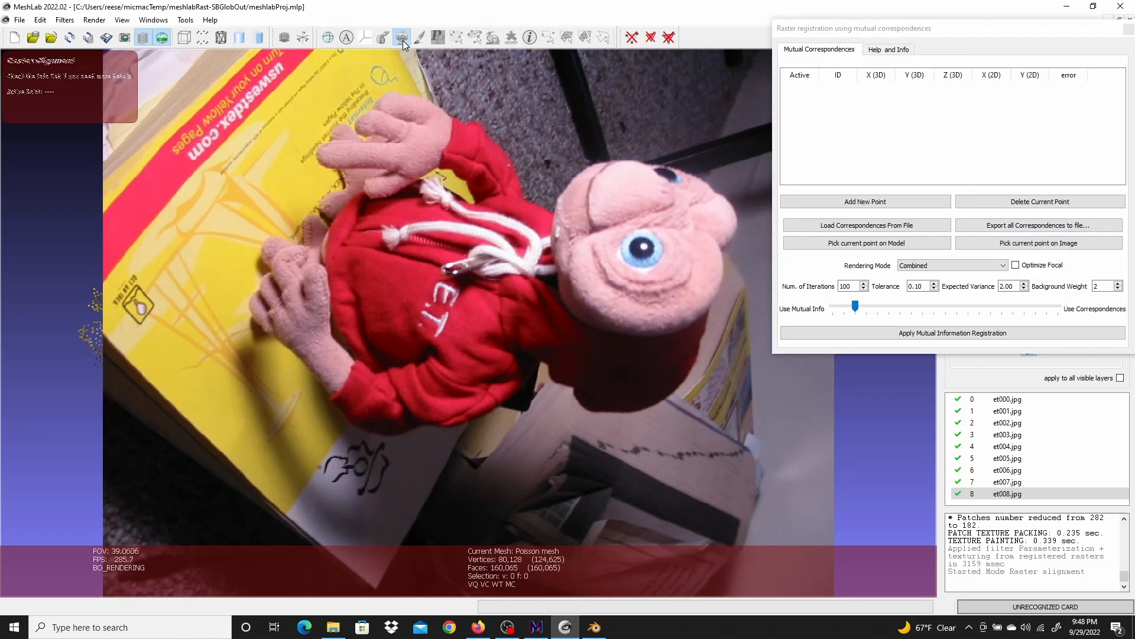
left_click_drag(942, 29, 860, 48)
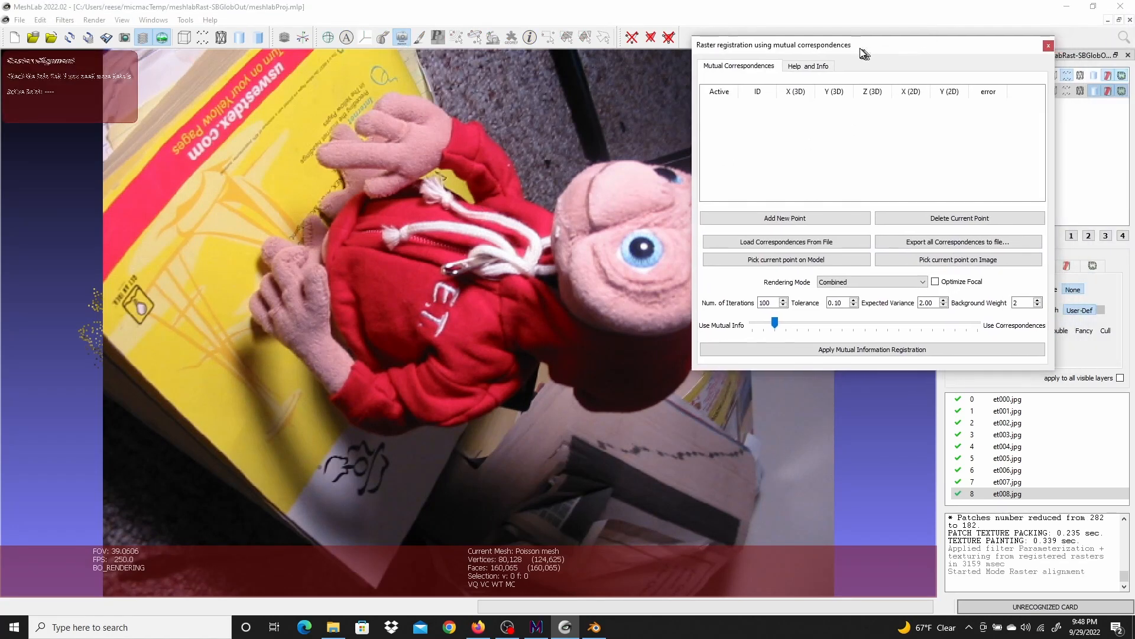
left_click(787, 218)
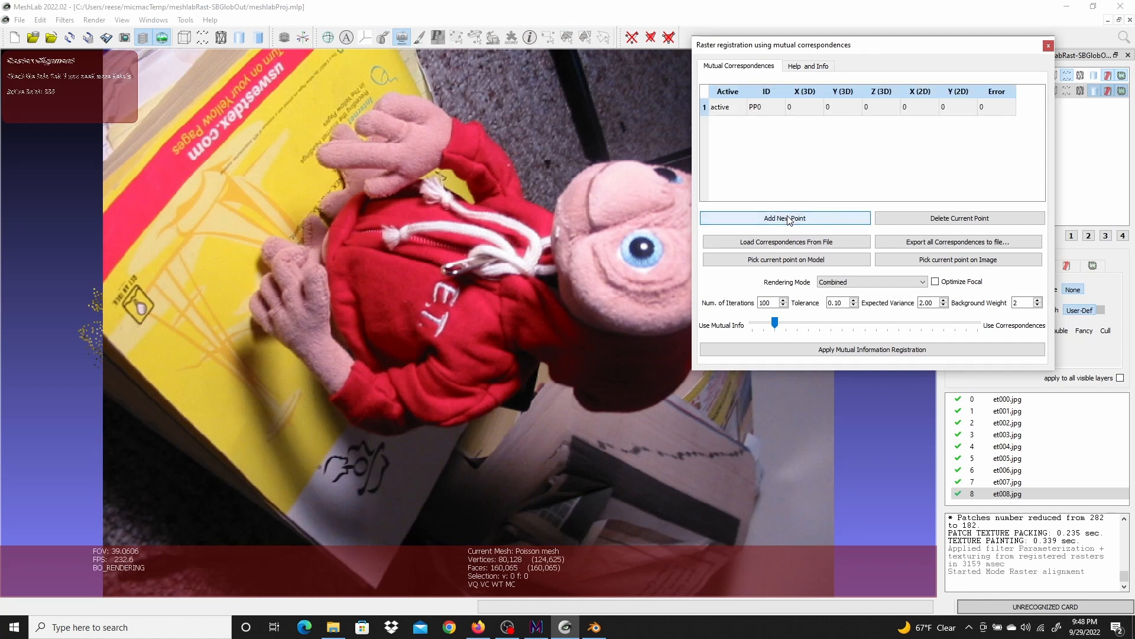
left_click(723, 108)
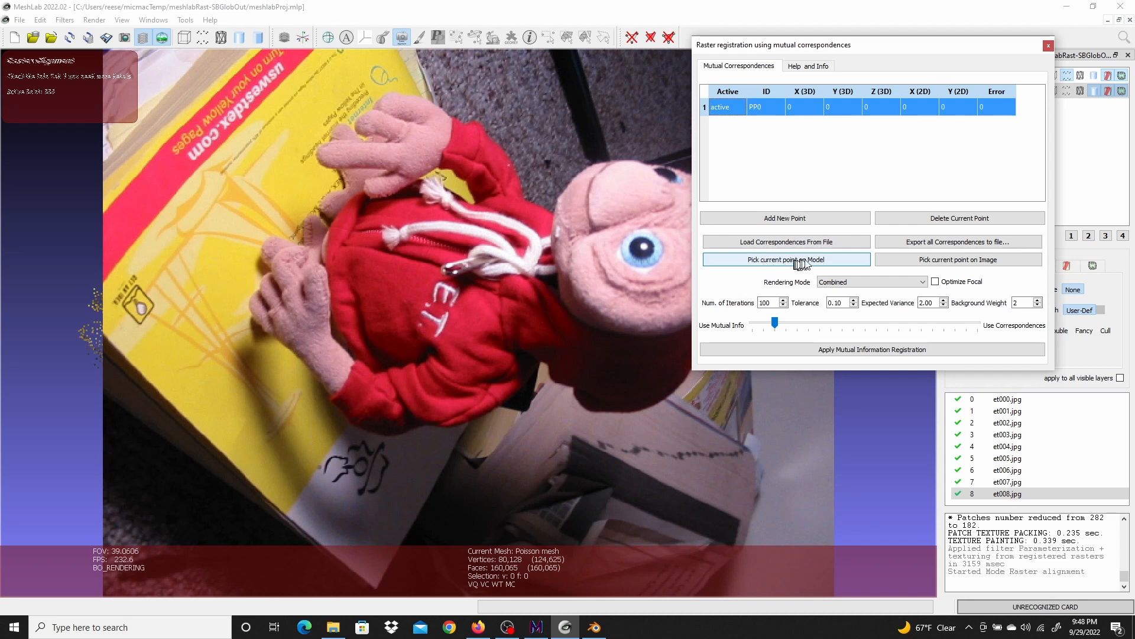
left_click(819, 262)
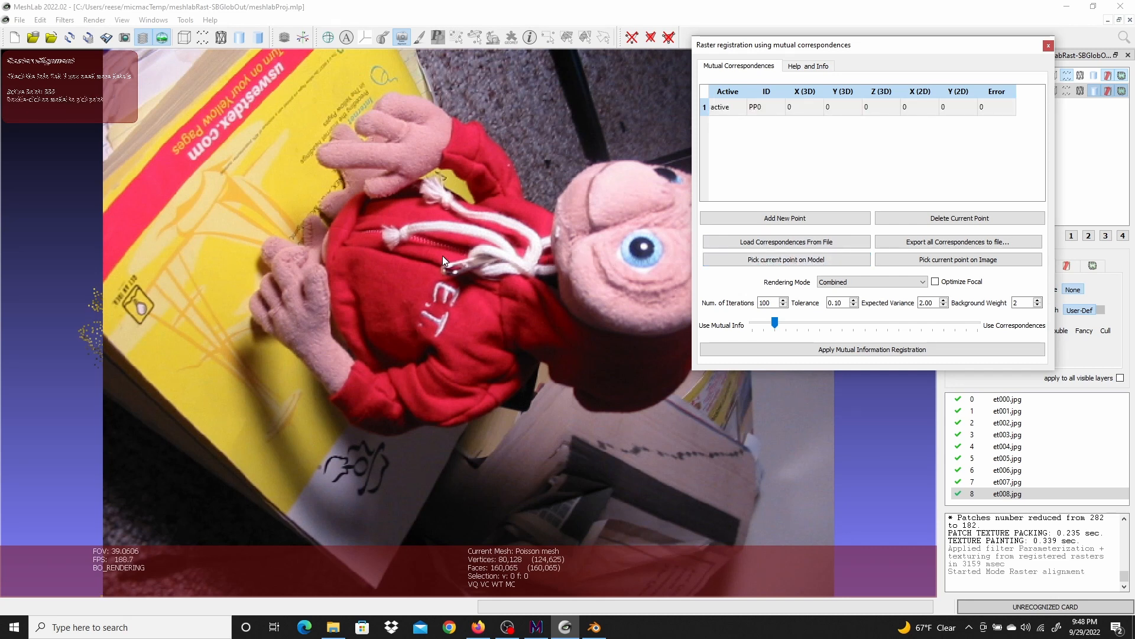
left_click(413, 267)
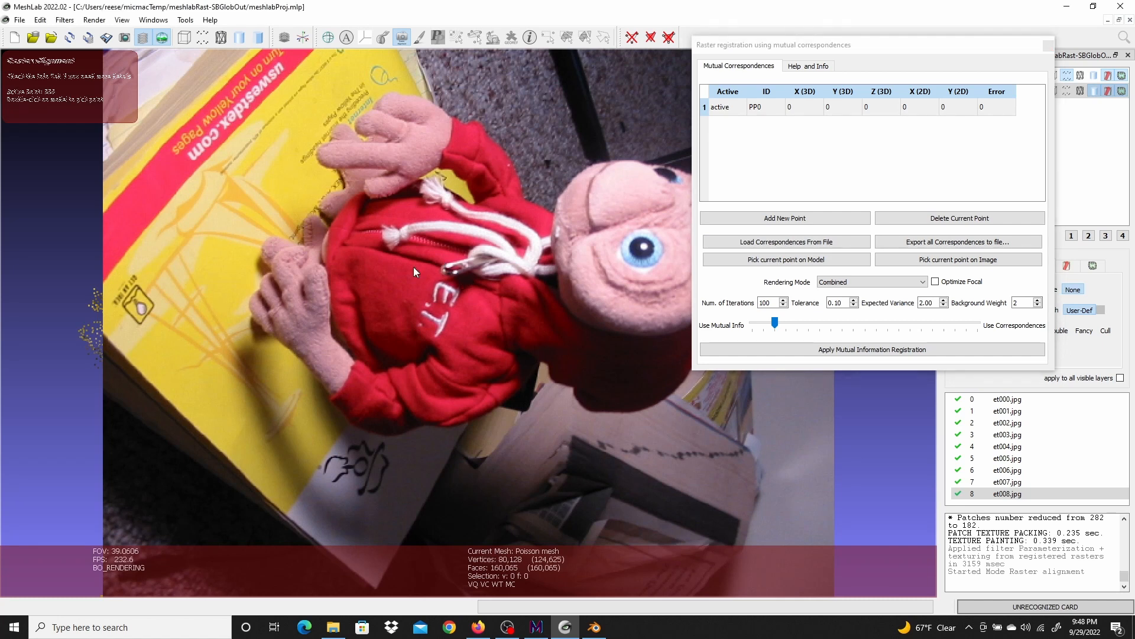
left_click(736, 109)
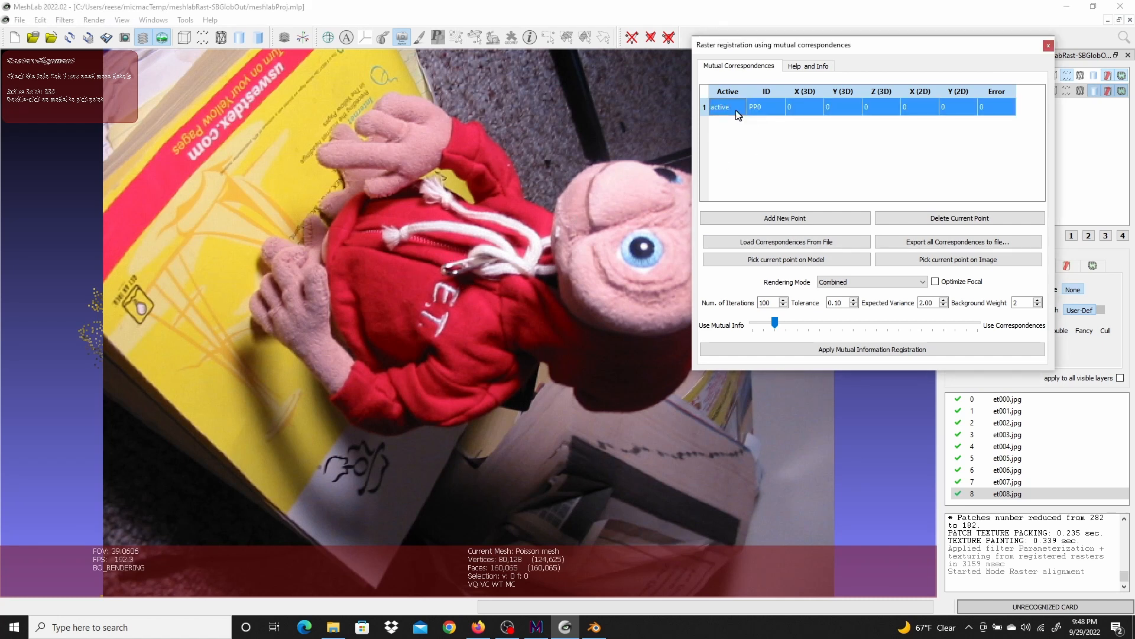
left_click(530, 309)
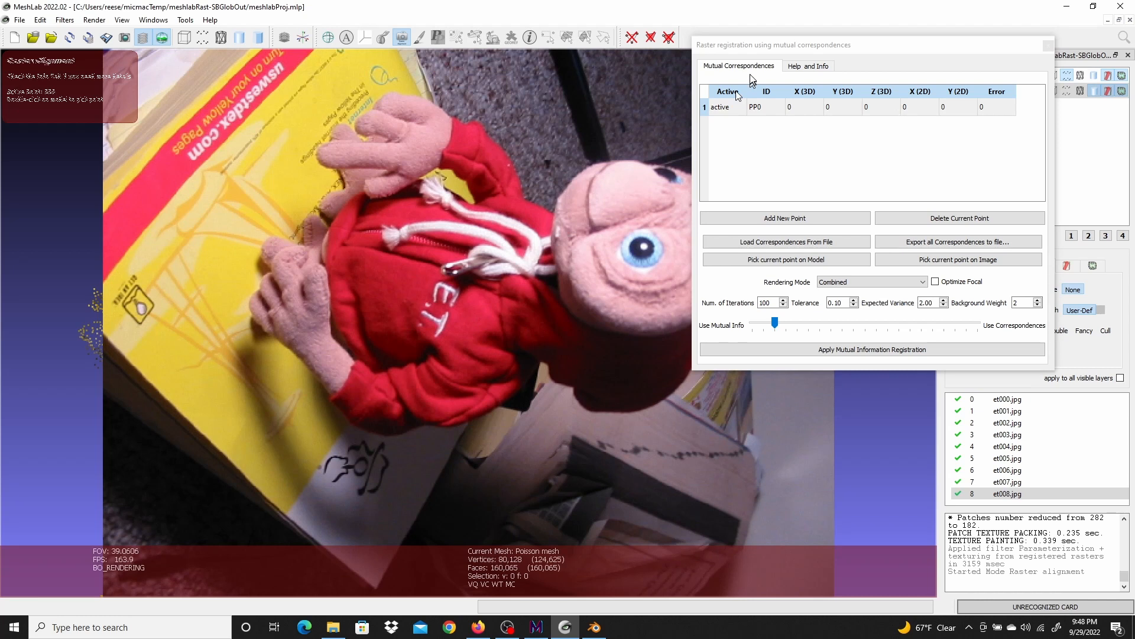
left_click(733, 110)
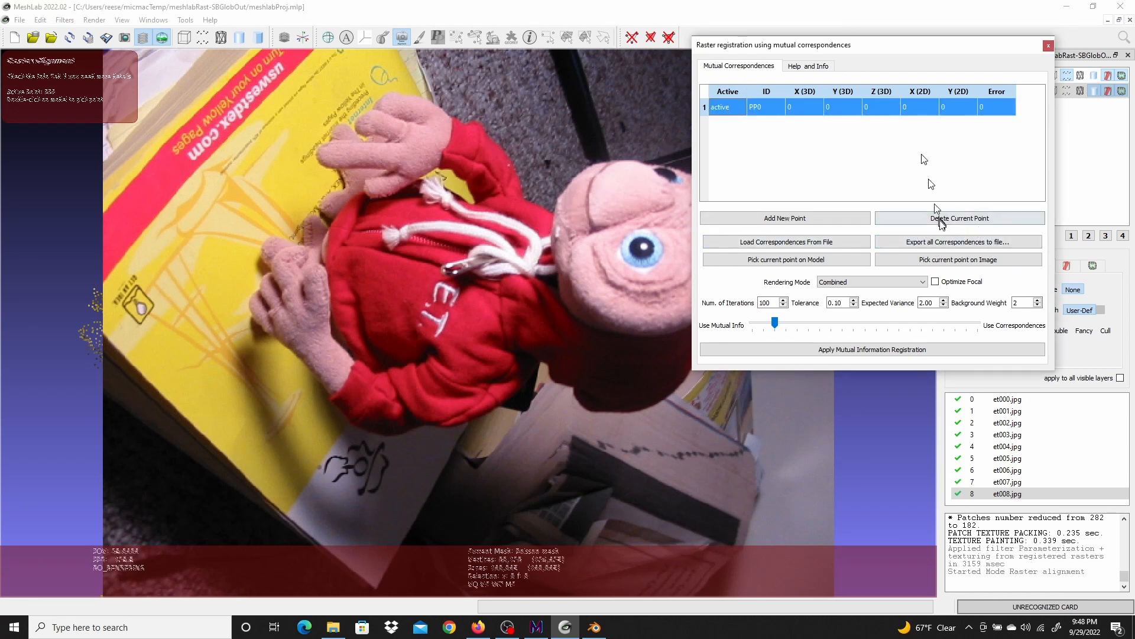
left_click(944, 220)
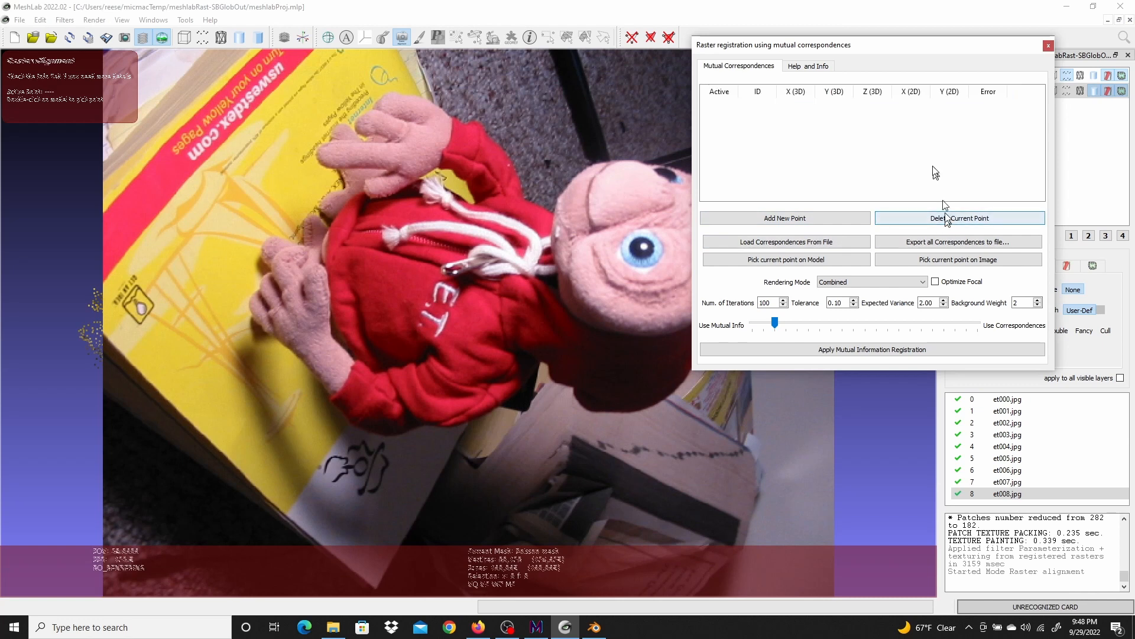
Close and reopen the raster alignment tool over the point cloud view
left_click_drag(791, 50, 854, 114)
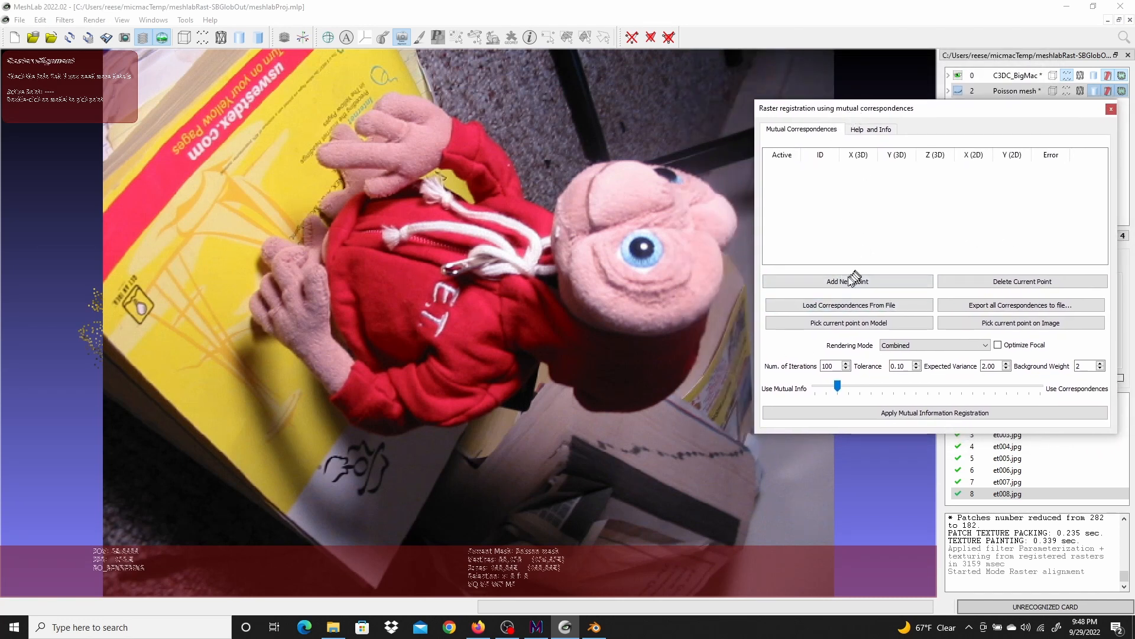
left_click(604, 326)
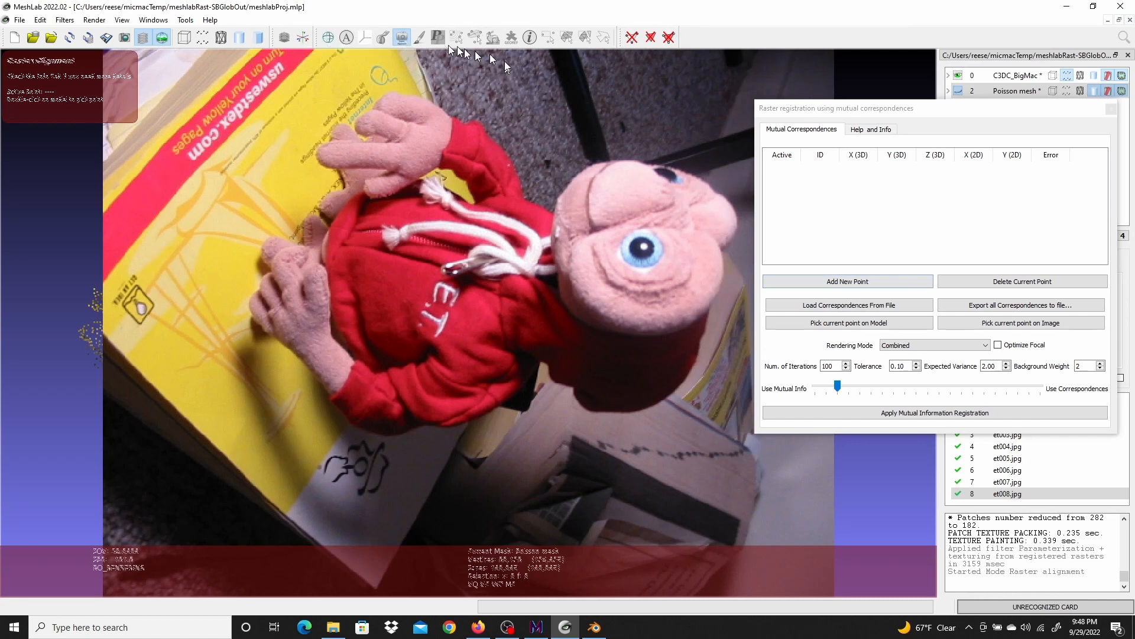
key("Escape")
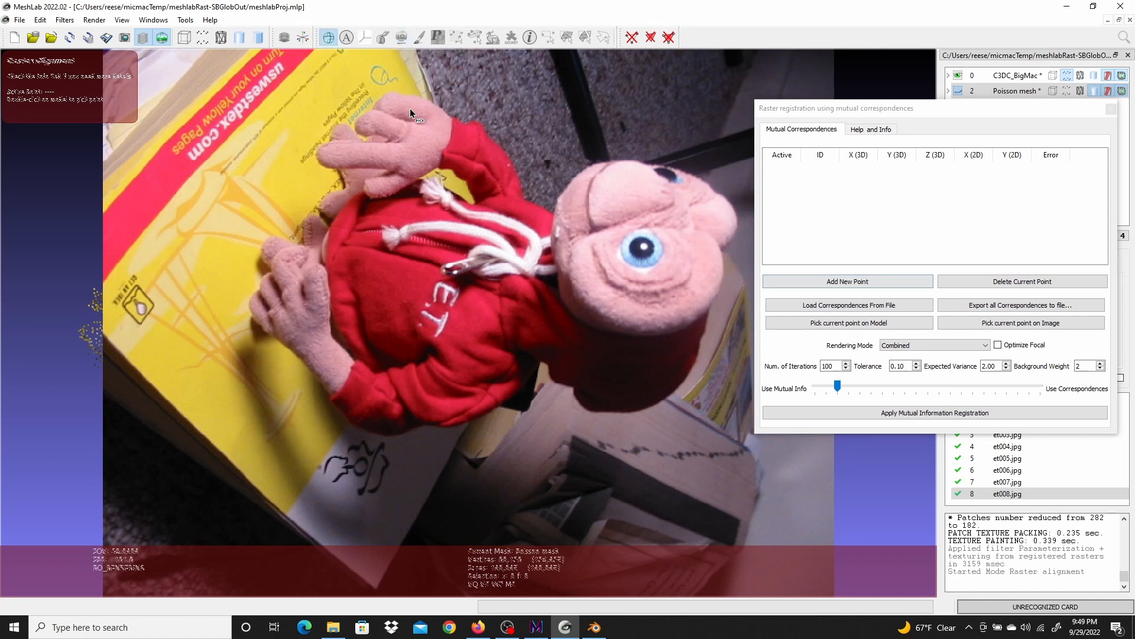
left_click(401, 39)
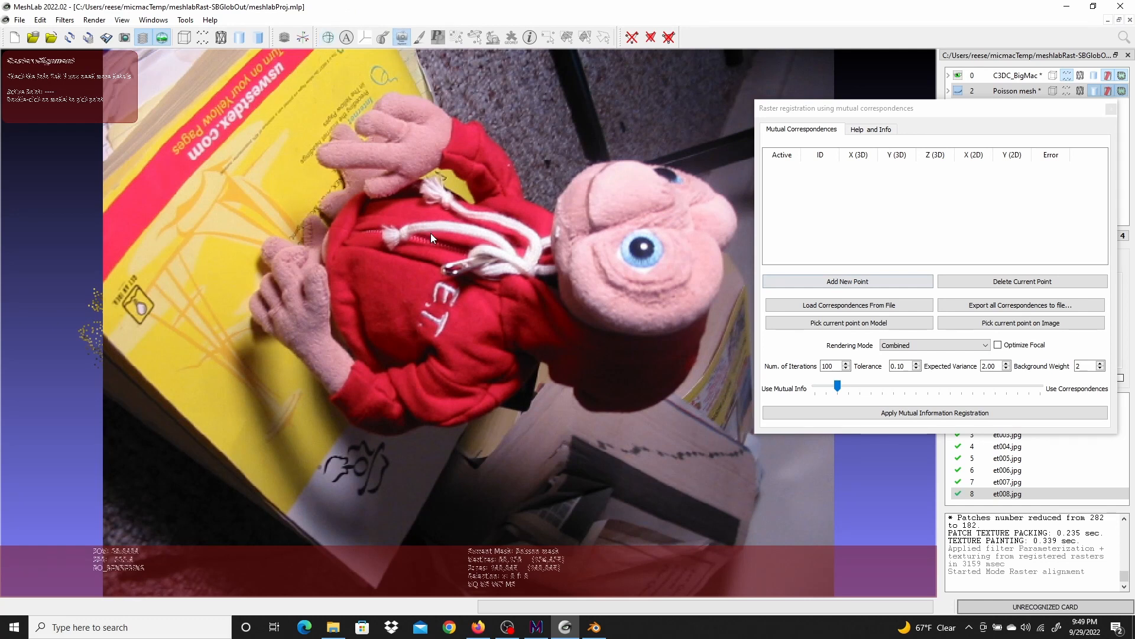
left_click(403, 38)
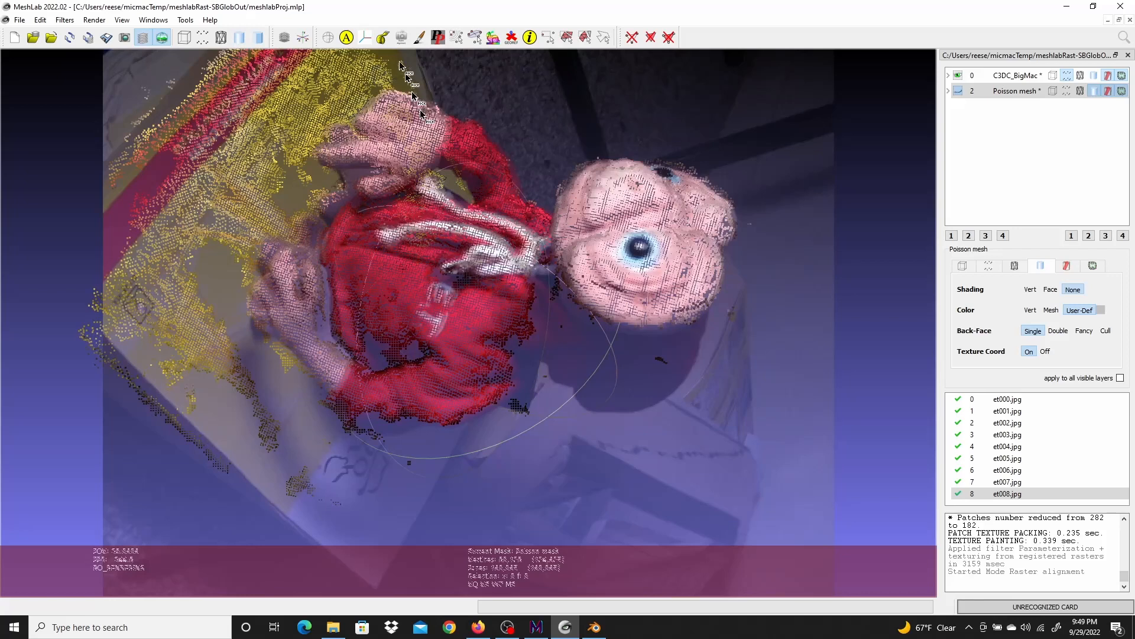
left_click(401, 37)
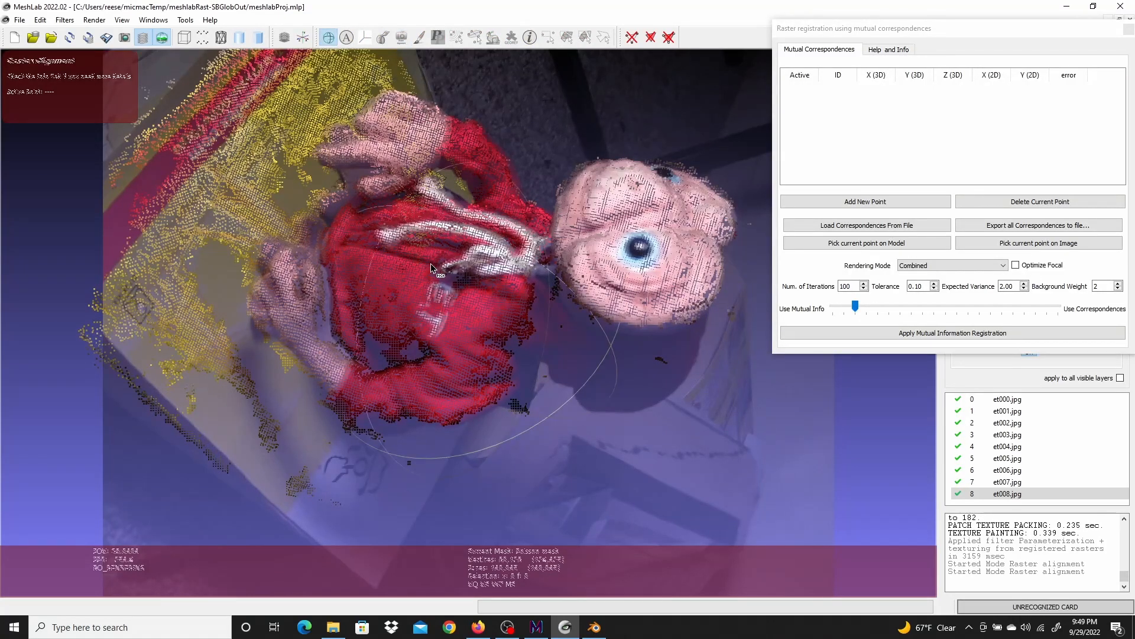
Add a new correspondence point and pick its 3D position on the model at the yellow box's upper-left edge
key("Escape")
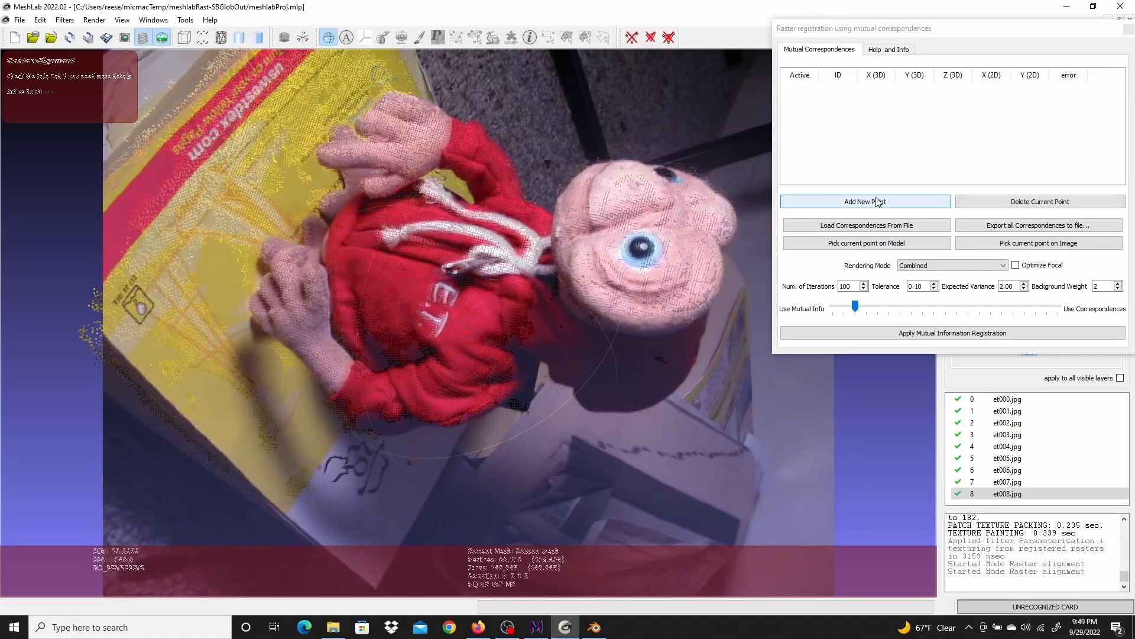
left_click(877, 201)
left_click(818, 90)
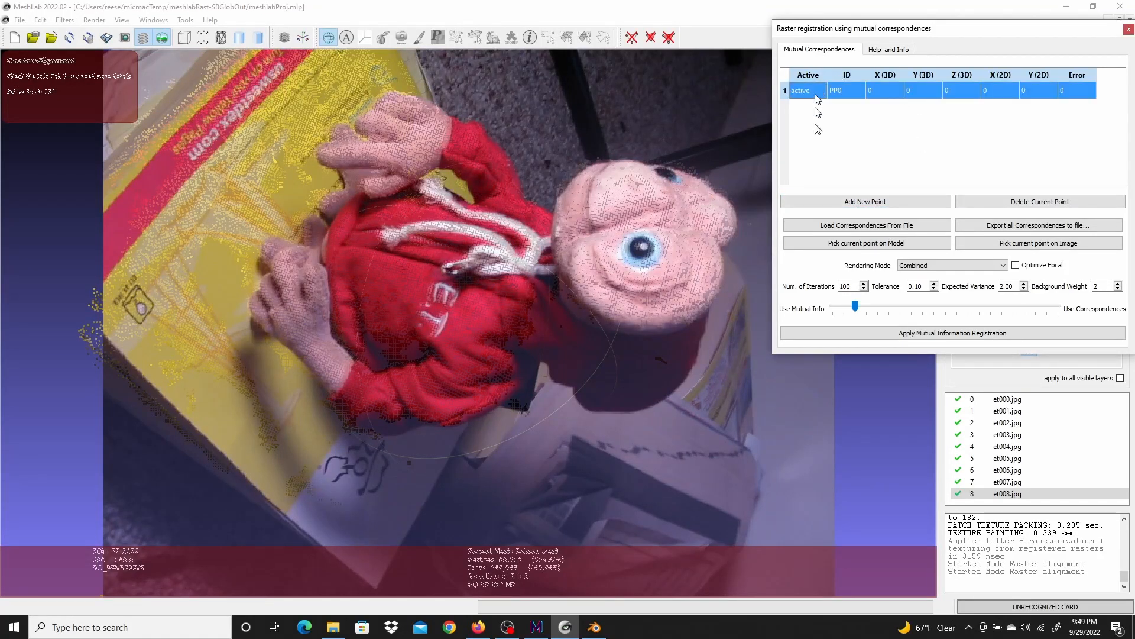
left_click(874, 246)
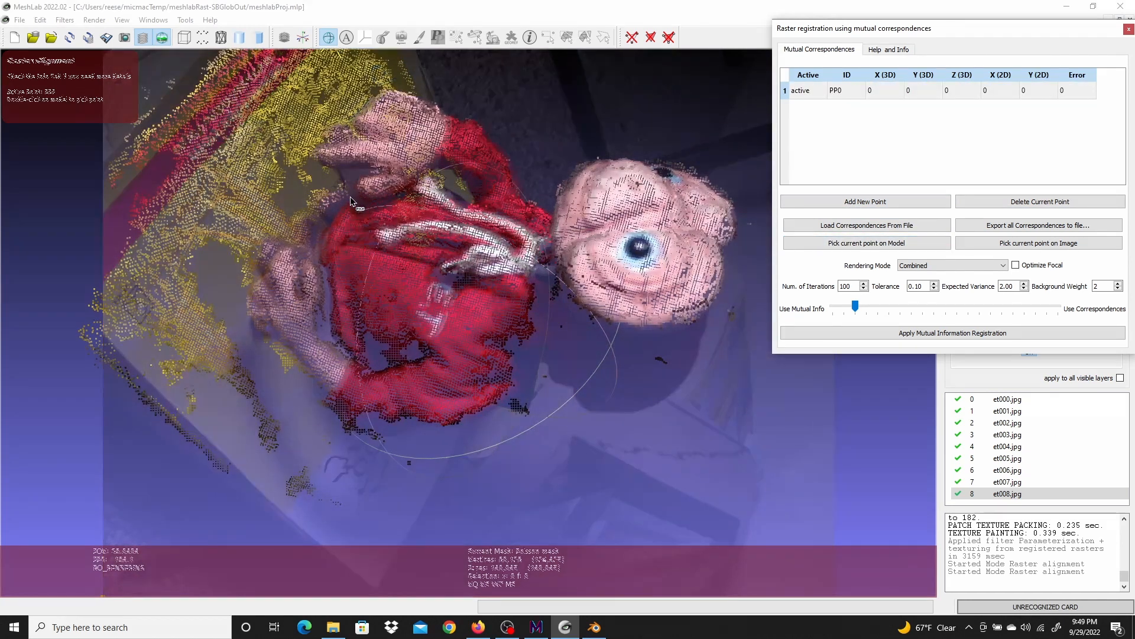
left_click(178, 157)
double_click(177, 154)
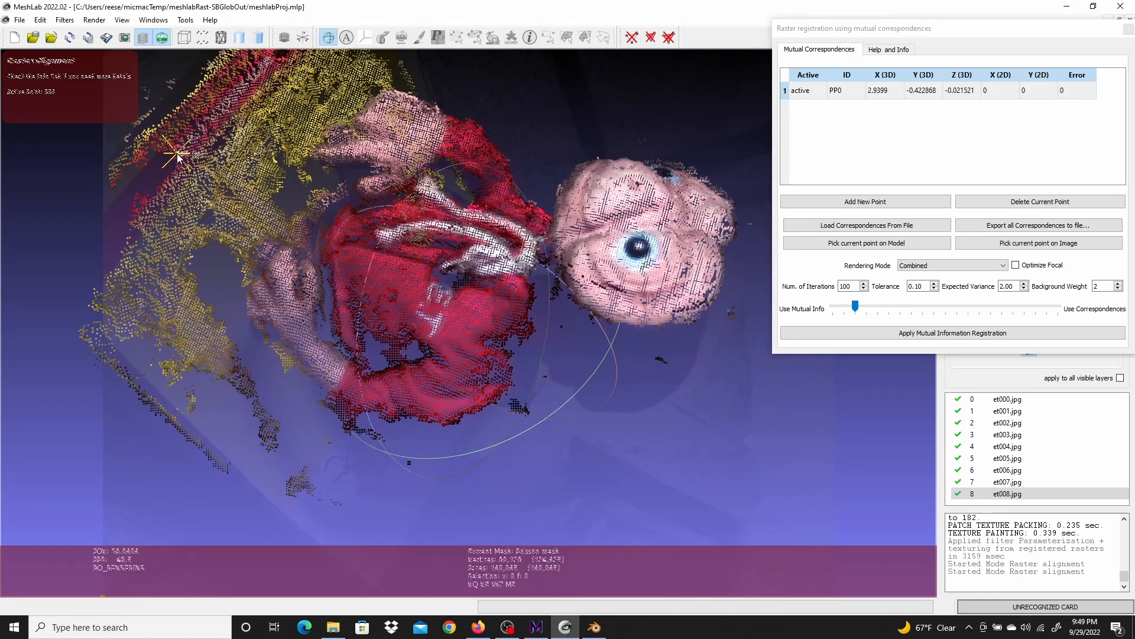
Pick the matching 2D position for that correspondence point on the raster photo at the same spot on the box
left_click(1041, 245)
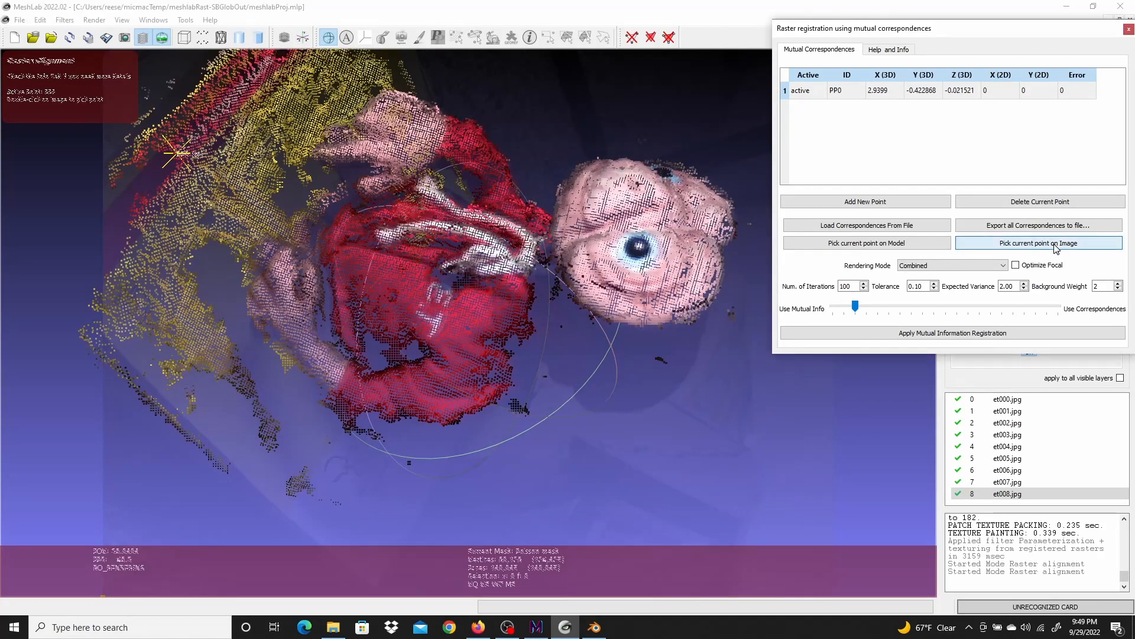
scroll(528, 253, "up", 7)
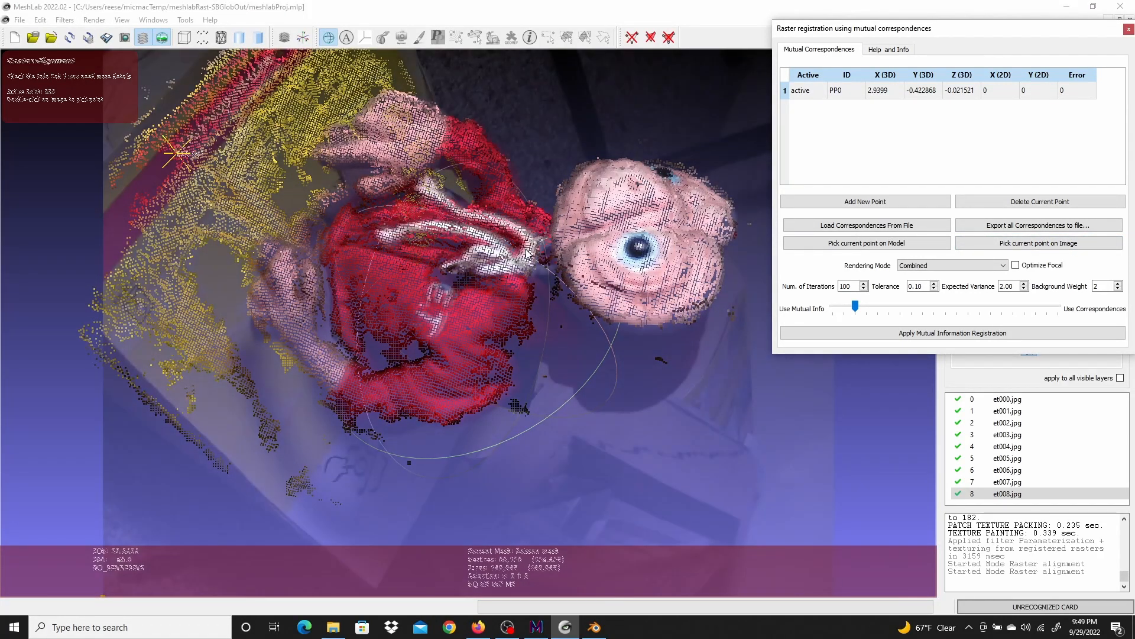
scroll(526, 249, "up", 3)
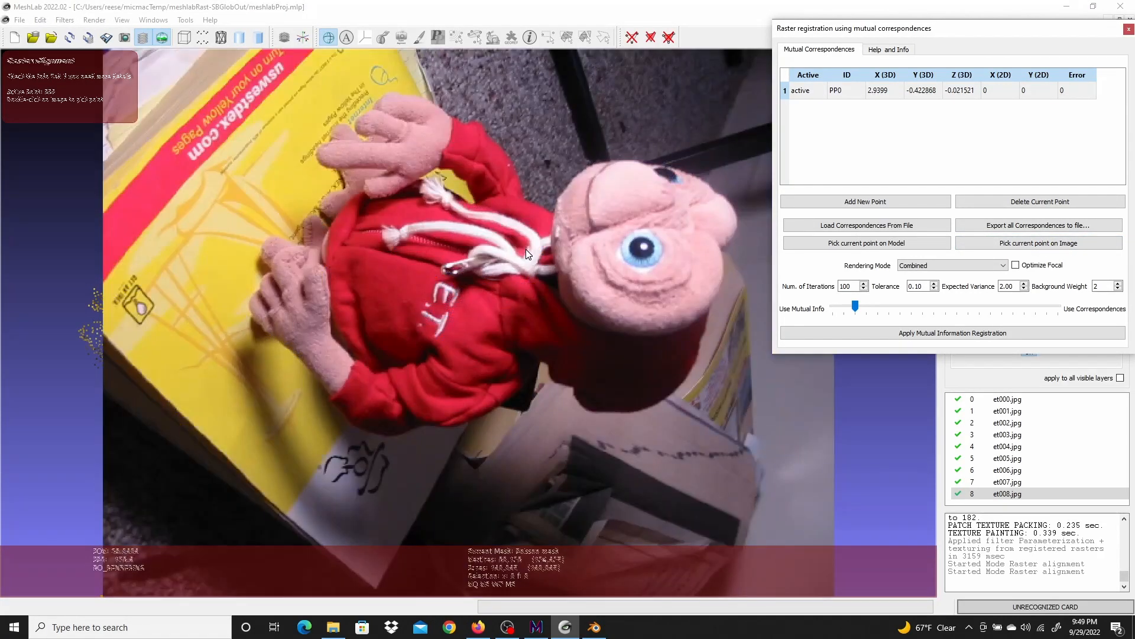
double_click(190, 157)
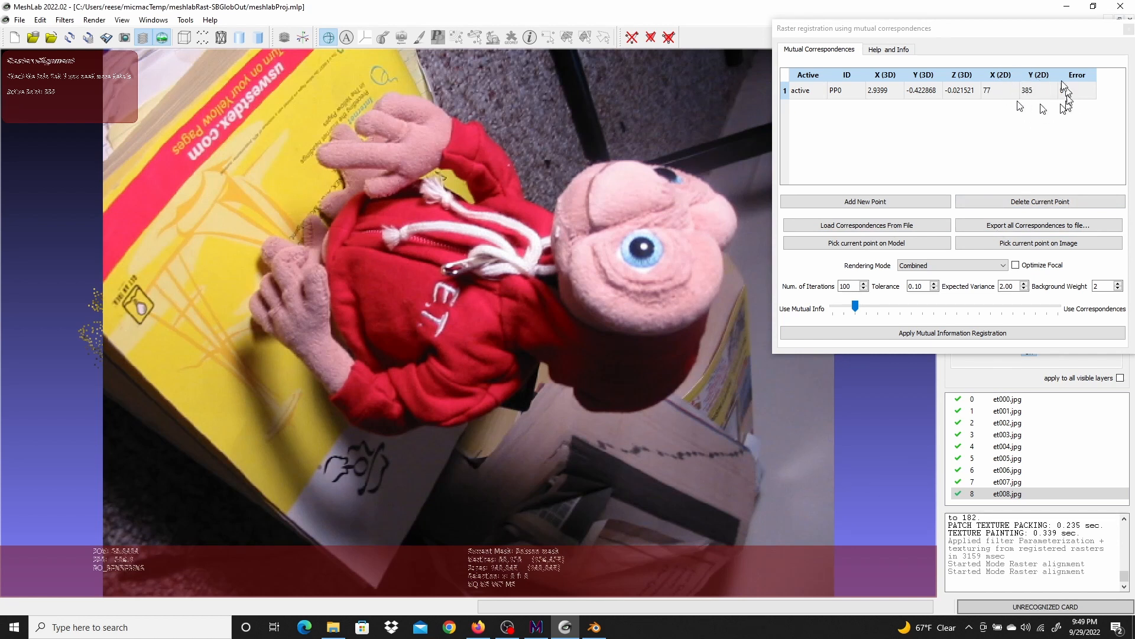
Add a second correspondence point, picking its 3D position on the model and its matching 2D position on the photo at the box's top edge
left_click(853, 204)
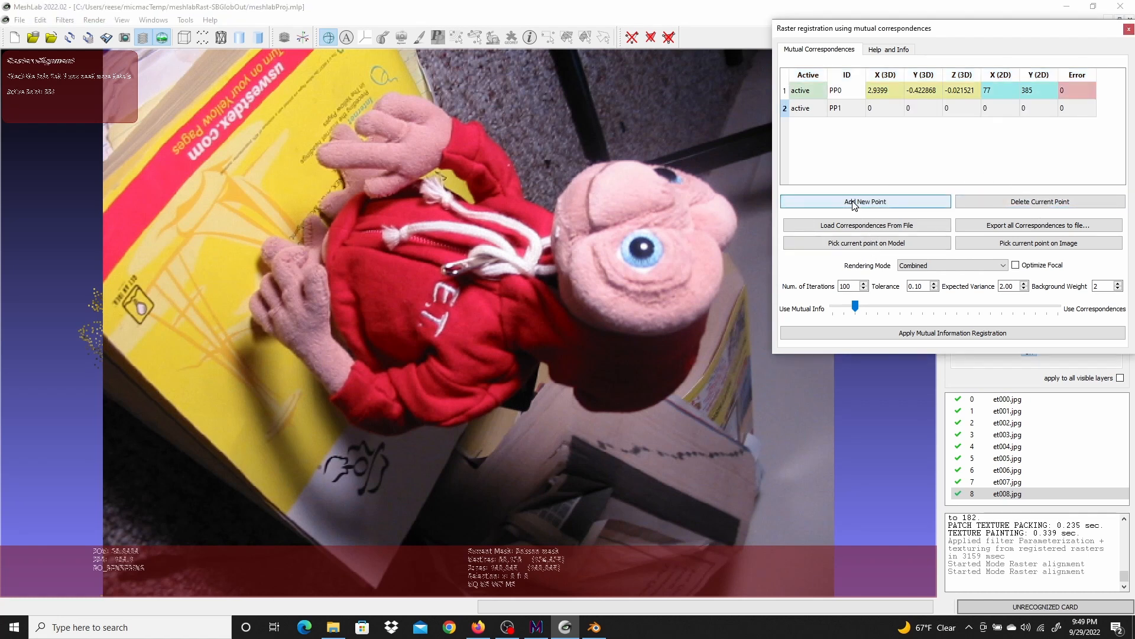
left_click(809, 114)
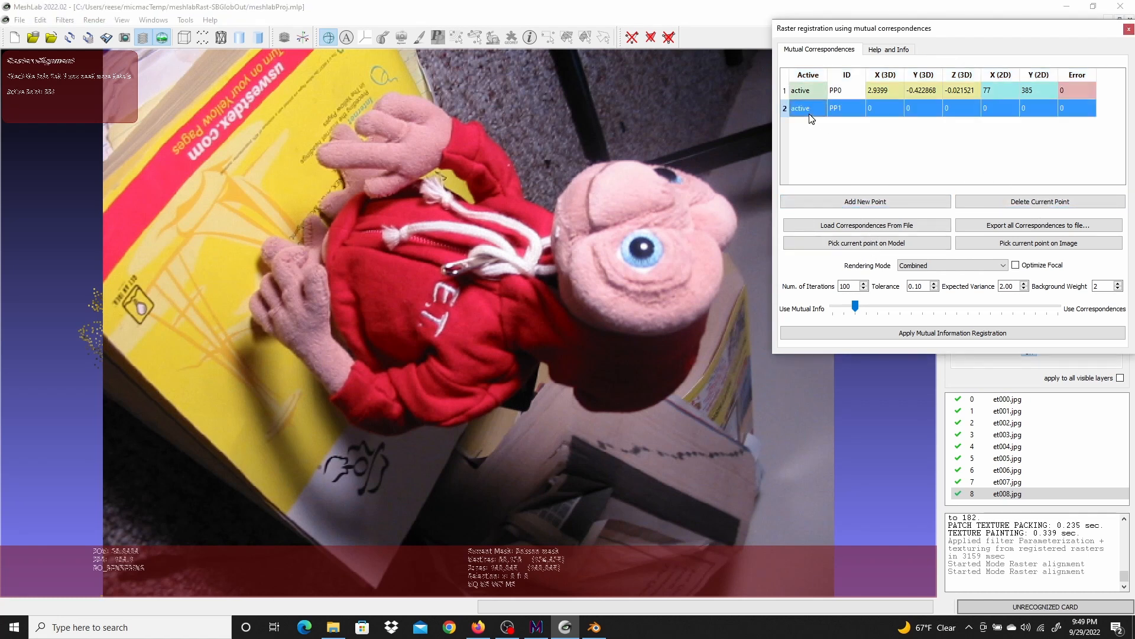
left_click(859, 246)
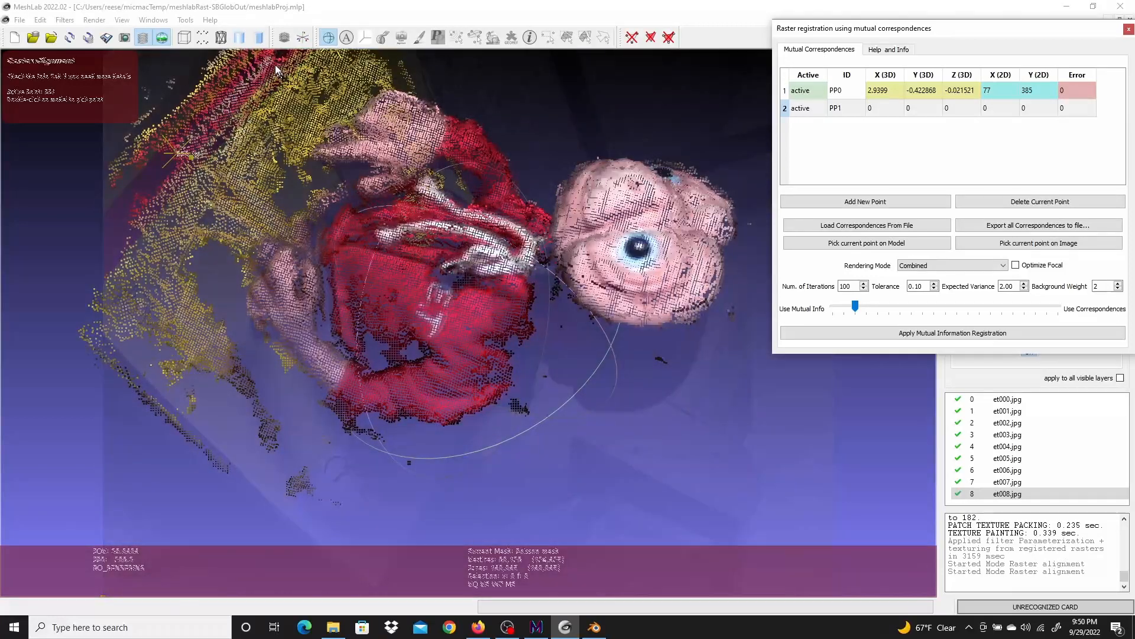
double_click(271, 58)
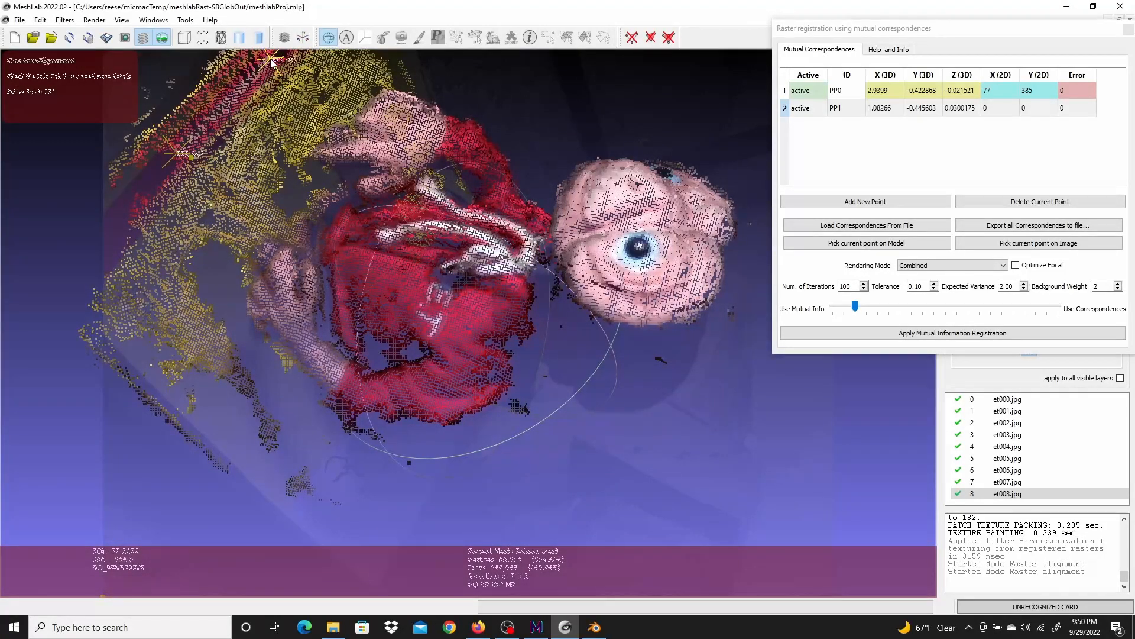
left_click(1054, 243)
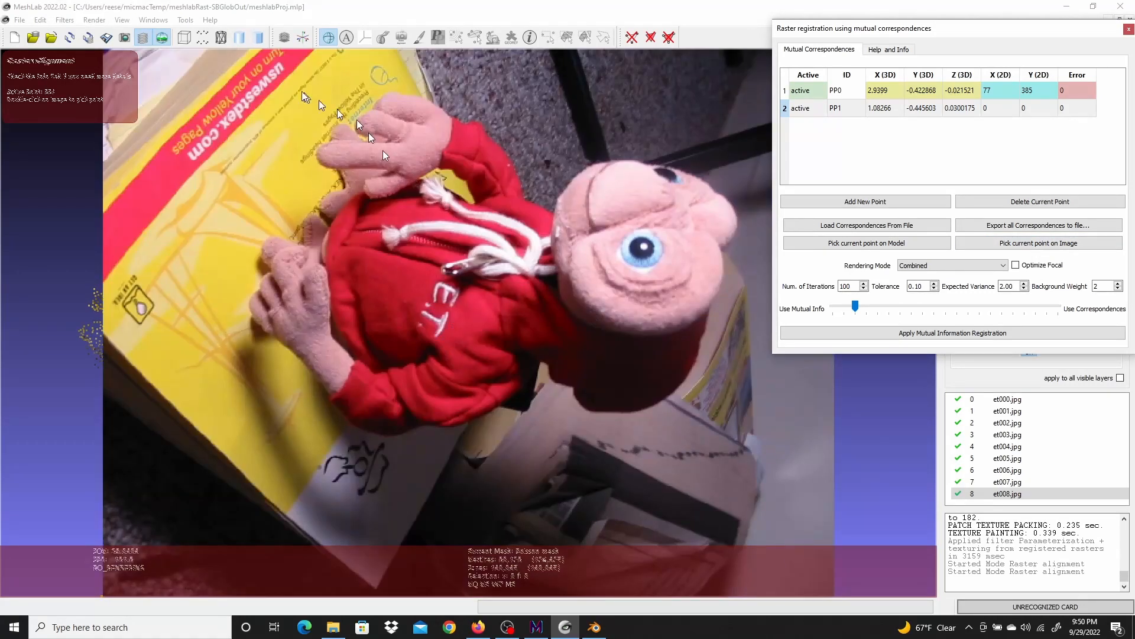
double_click(281, 66)
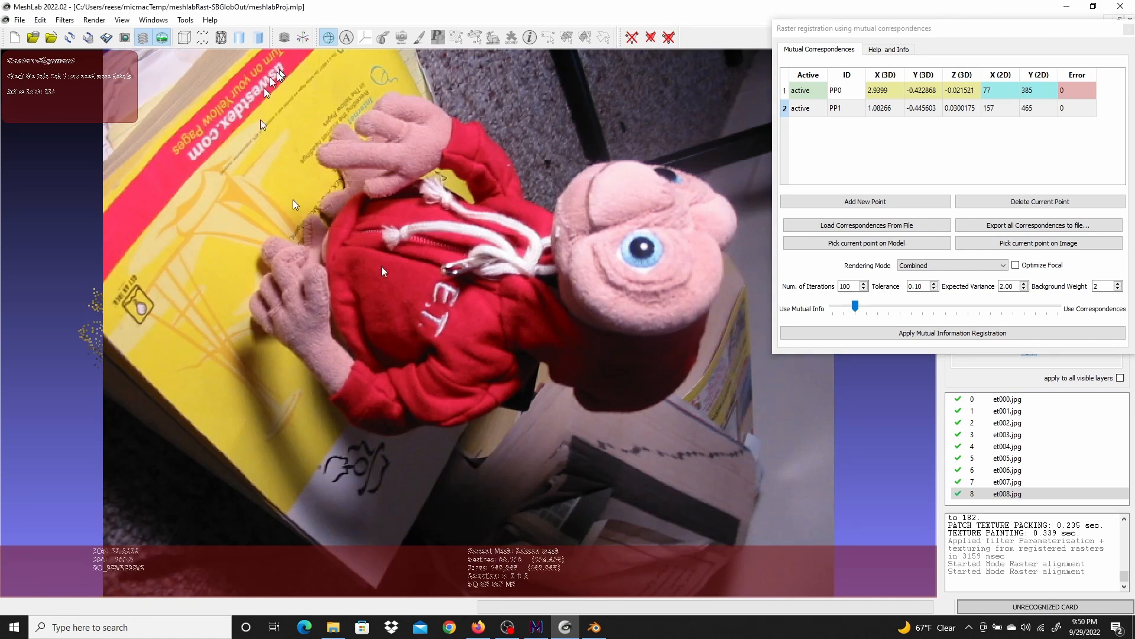
Add a third correspondence point, picking its 3D position on the model and matching 2D position on the photo at ET's eye
left_click(854, 202)
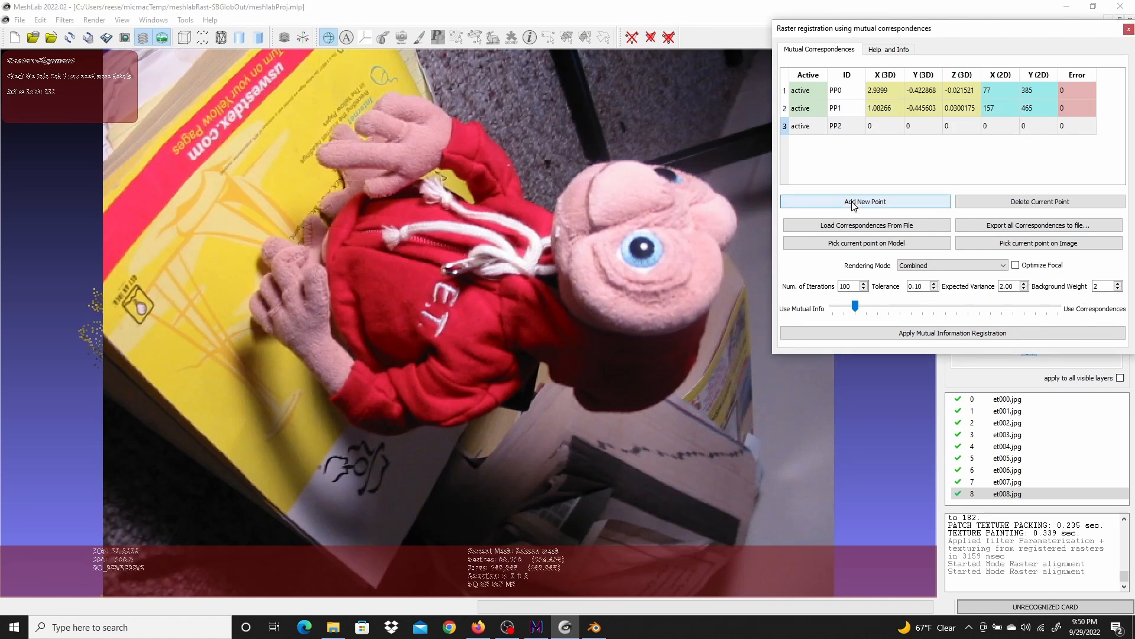
left_click(809, 126)
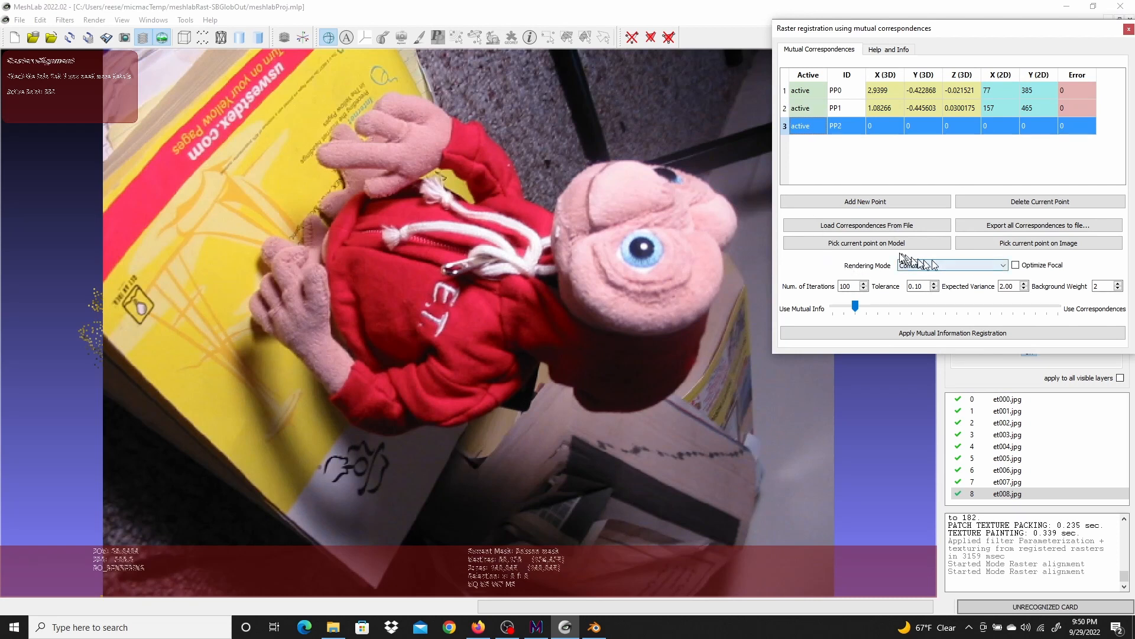
left_click(866, 243)
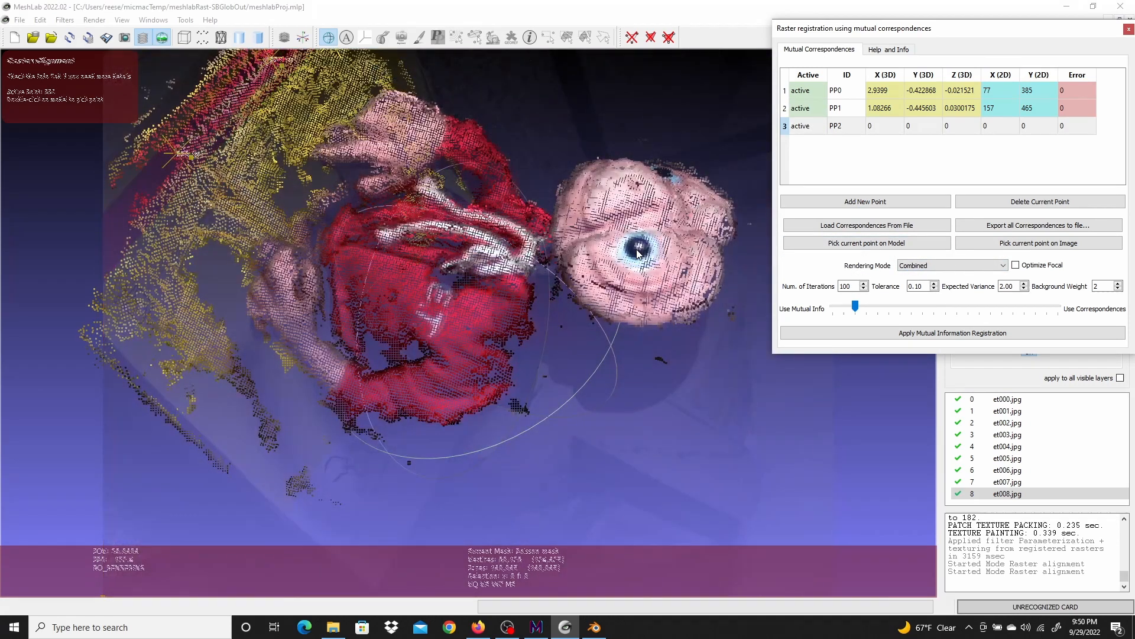
left_click(640, 250)
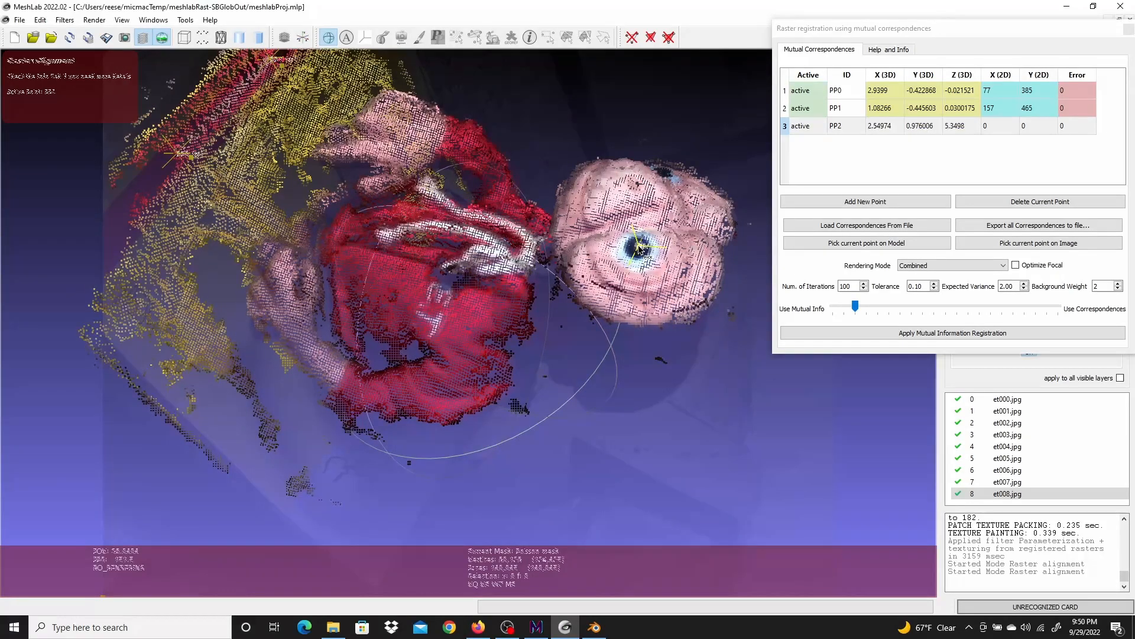
left_click(1054, 244)
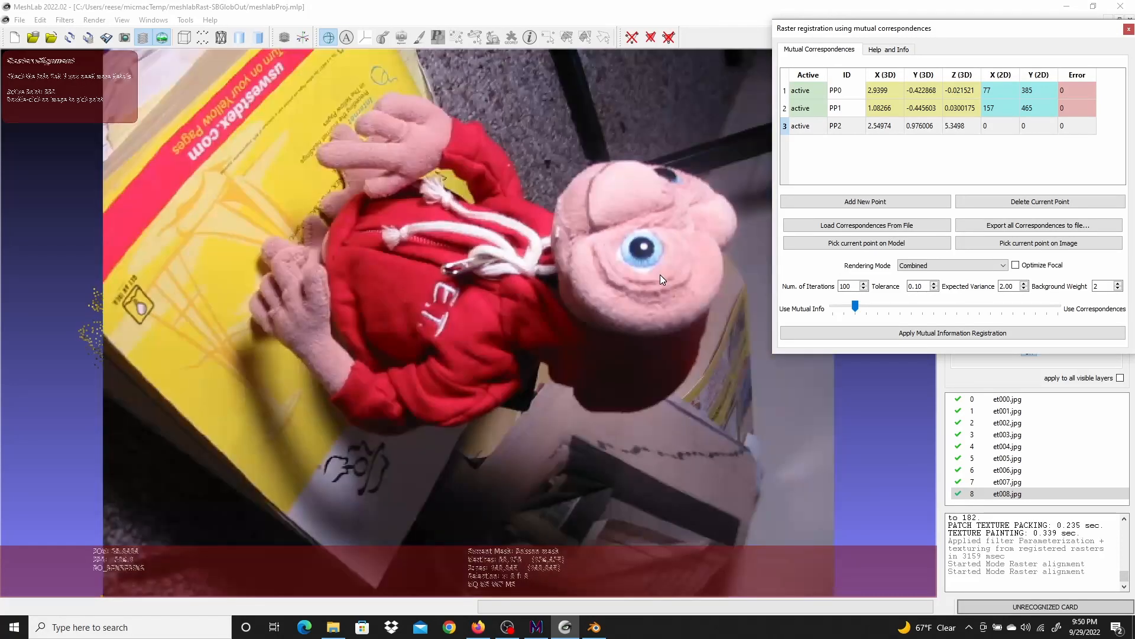
double_click(644, 246)
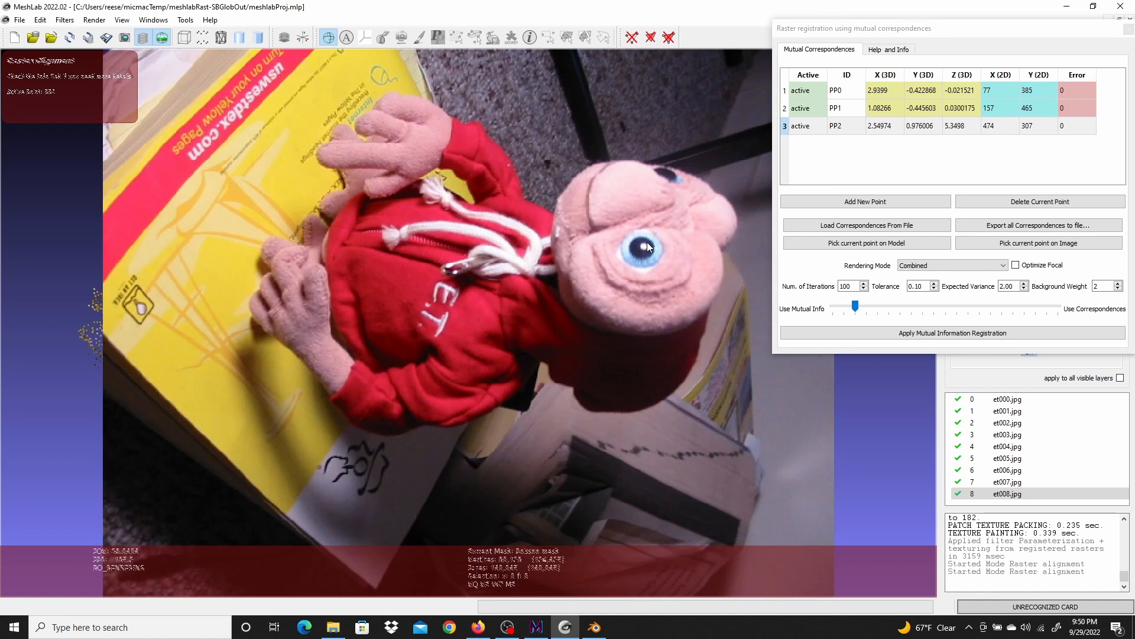
Add a fourth correspondence point and pick its 3D position on the model at the small logo on the yellow box
left_click(851, 288)
left_click(909, 244)
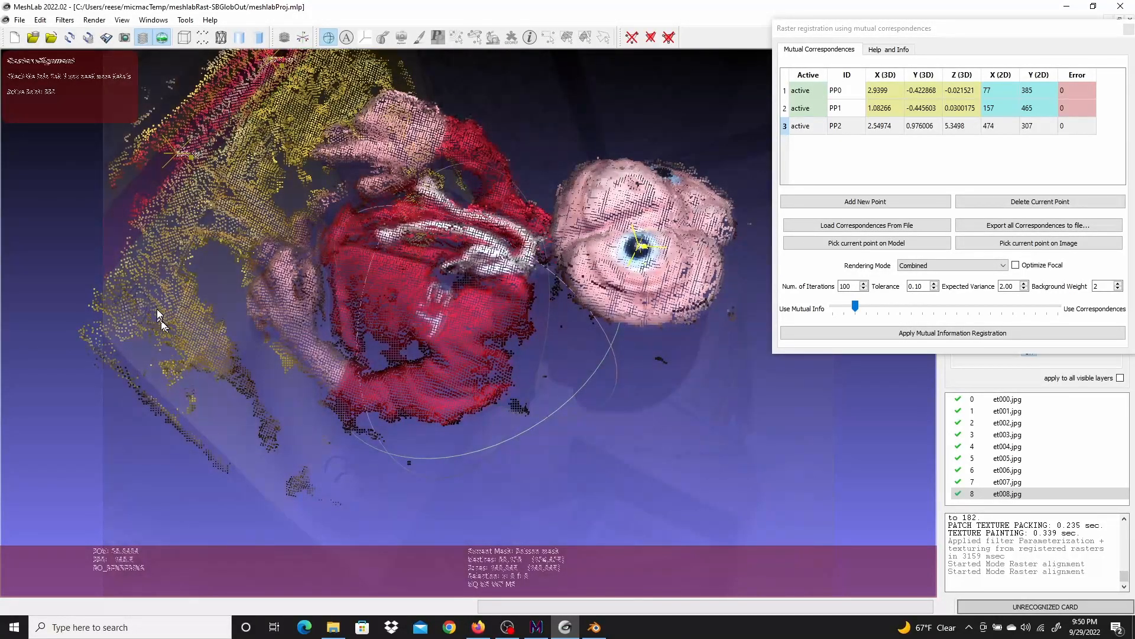
left_click(874, 202)
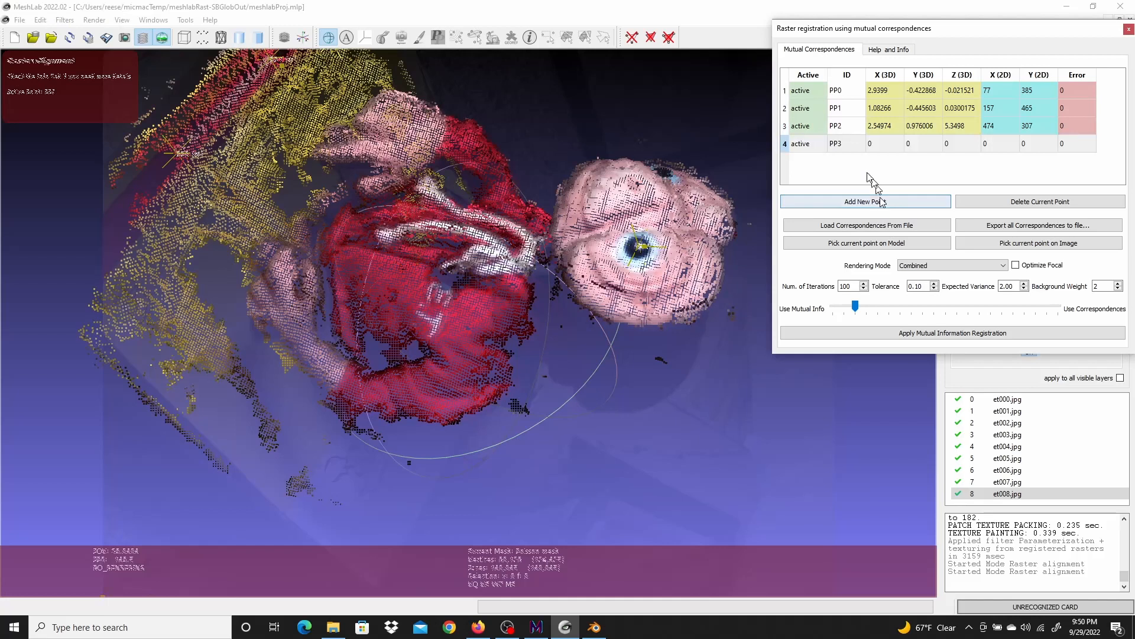
left_click(814, 148)
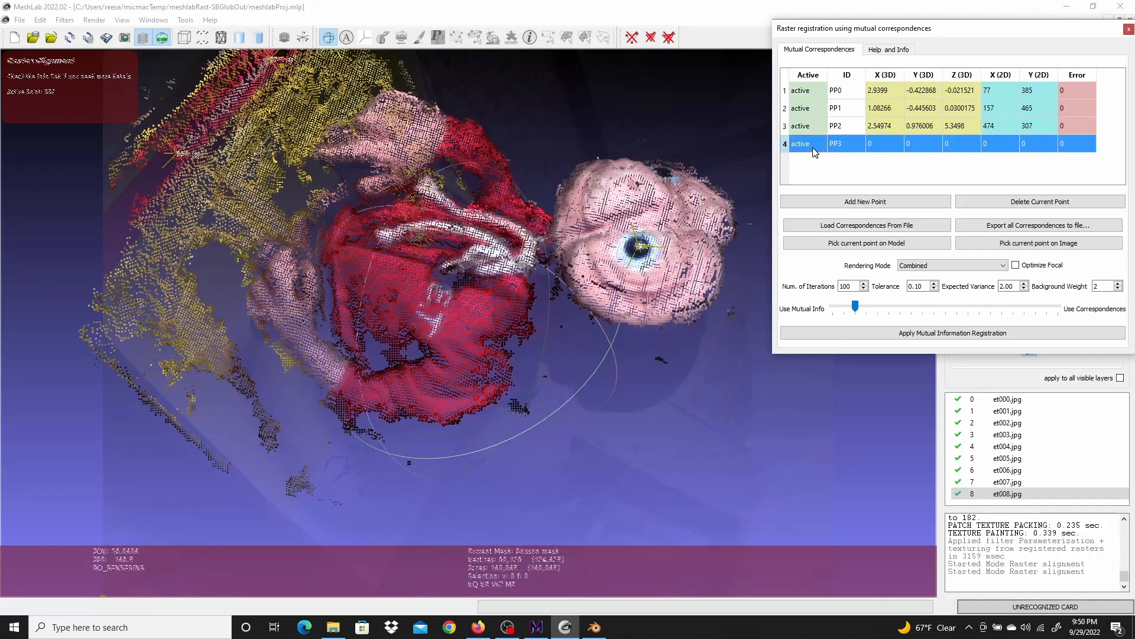
left_click(867, 244)
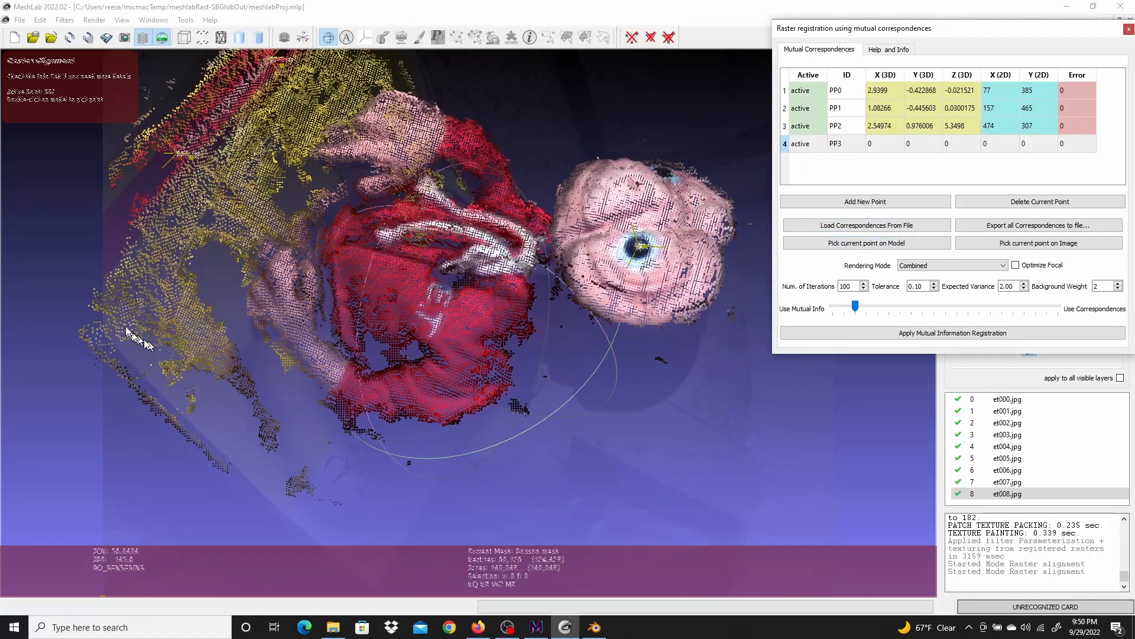
scroll(135, 322, "up", 3)
scroll(134, 322, "down", 3)
left_click(135, 287)
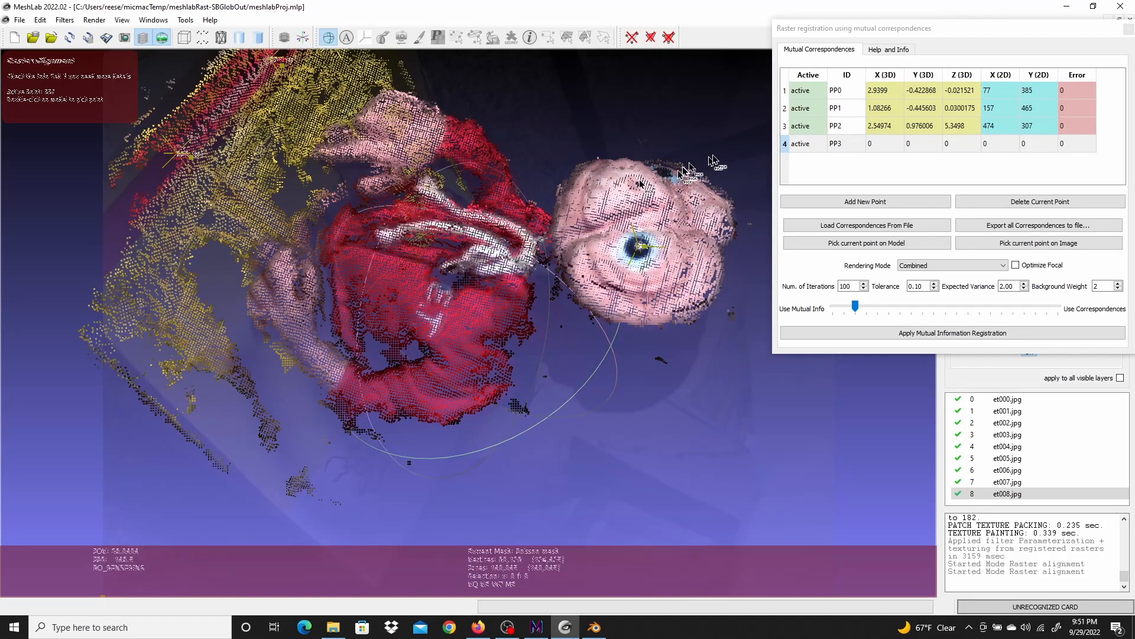
left_click(783, 143)
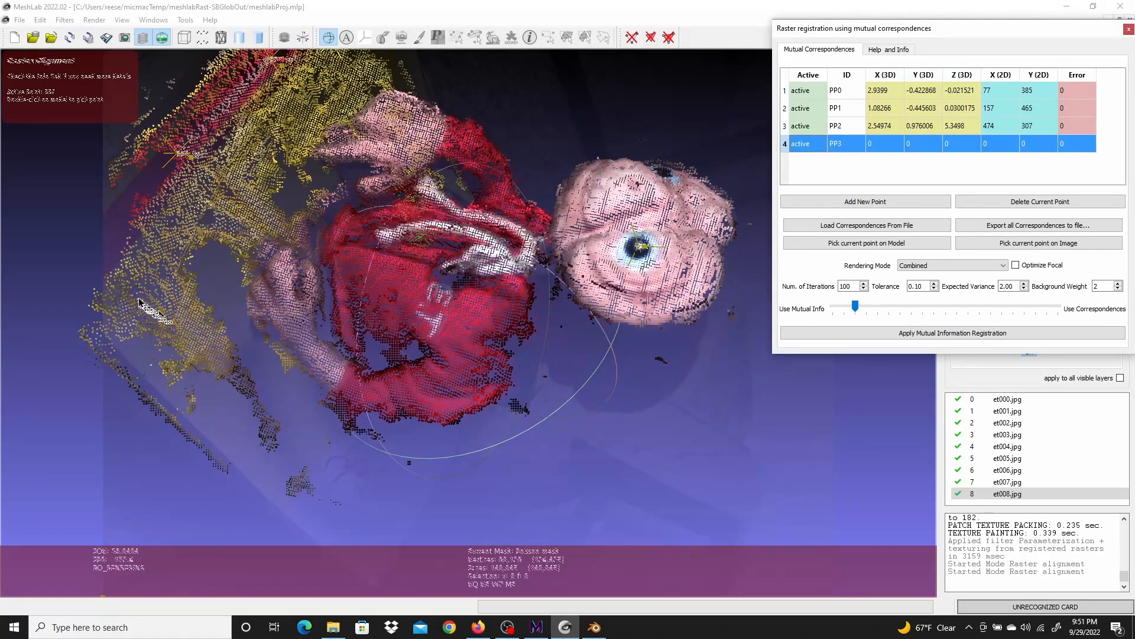
scroll(161, 302, "up", 4)
scroll(160, 302, "down", 4)
left_click(139, 285)
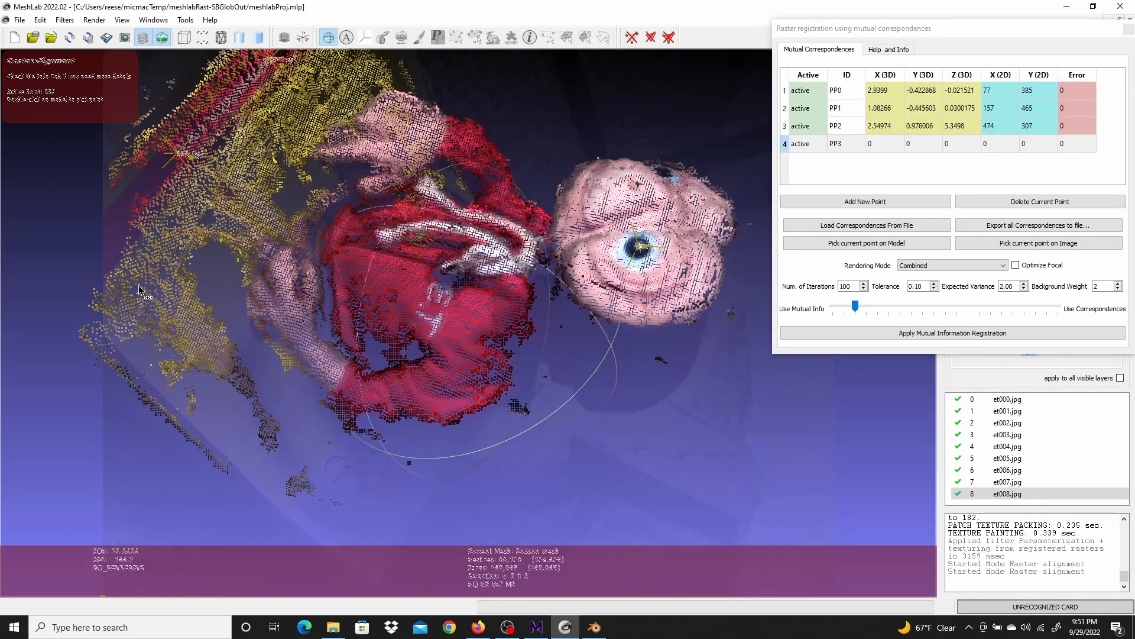
double_click(139, 288)
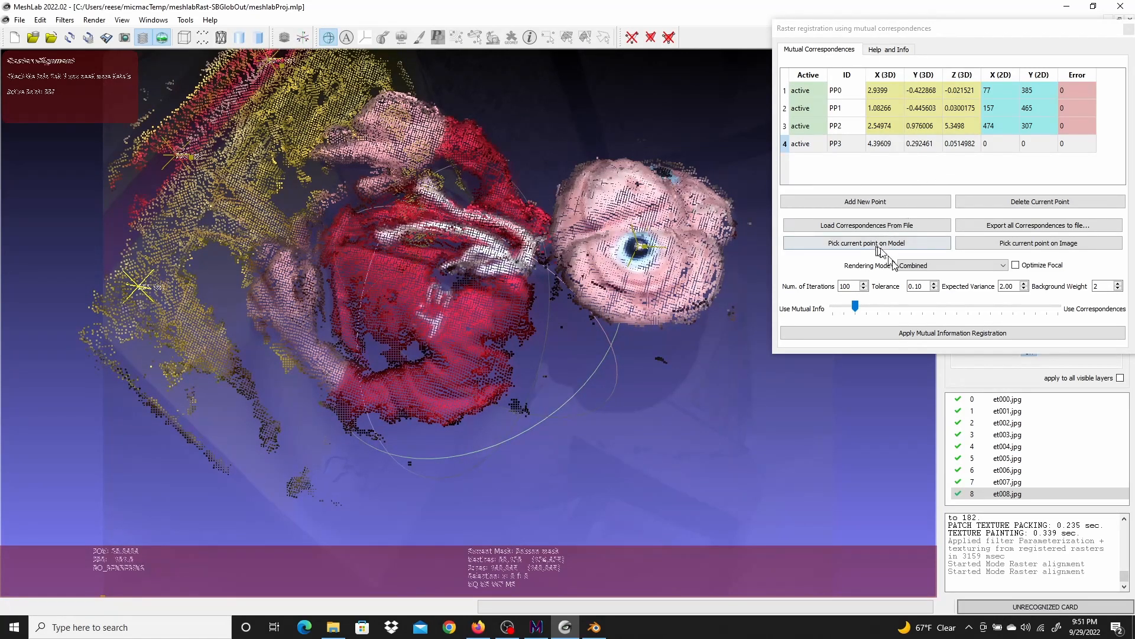
Pick the matching 2D position for the fourth point on the photo at the same small logo
left_click(1025, 247)
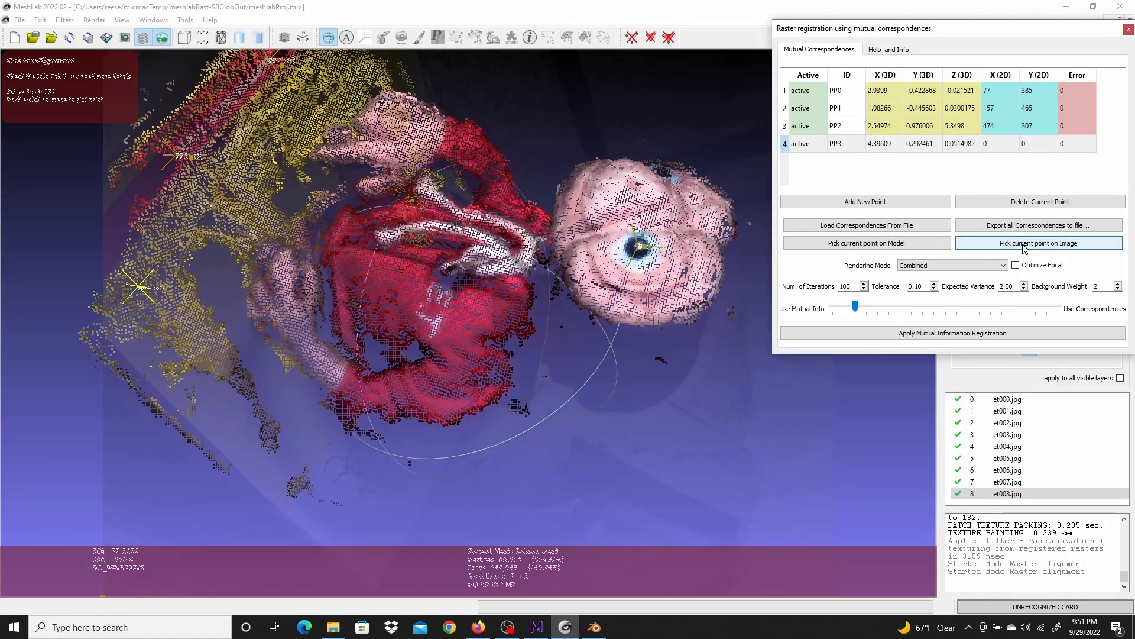
scroll(240, 319, "up", 9)
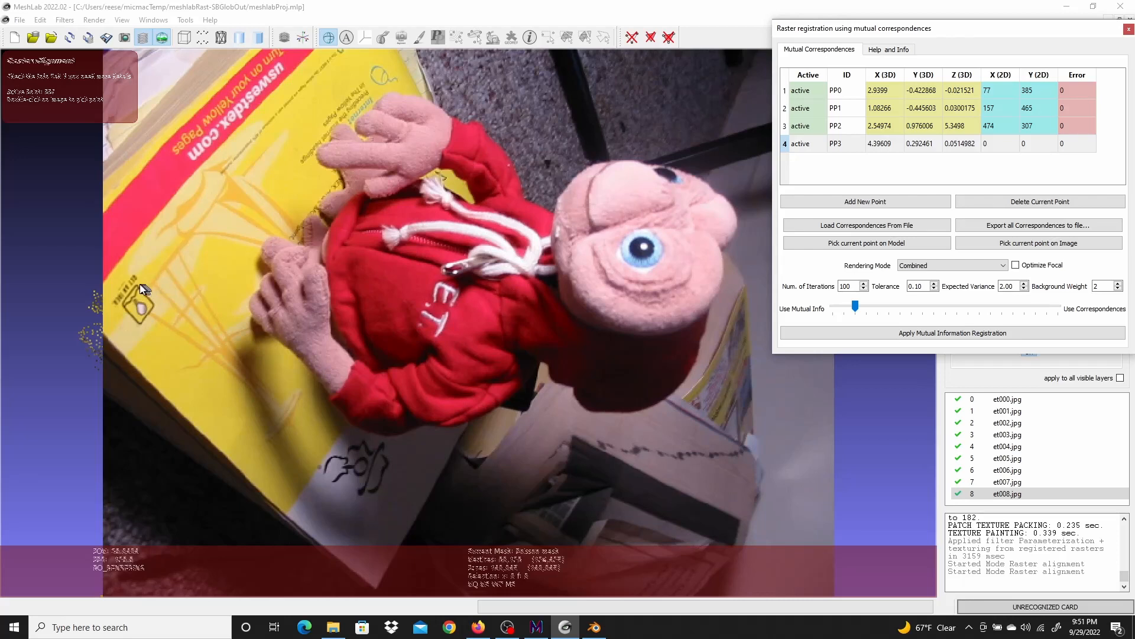
double_click(137, 287)
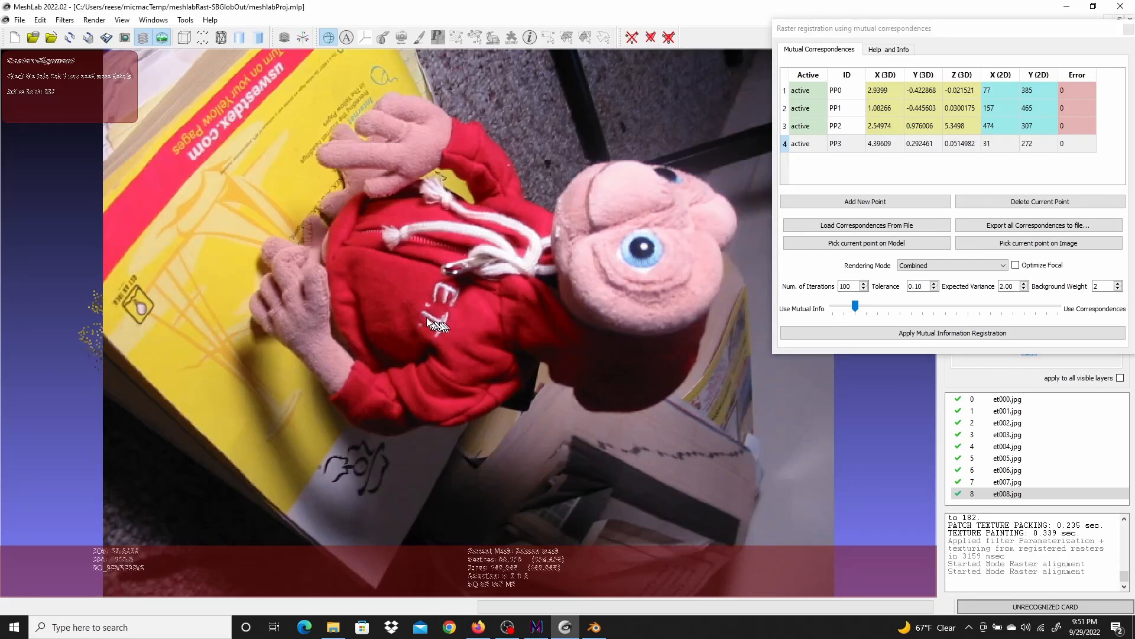
Add a fifth correspondence point, picking its 3D position on the model and matching 2D position on the photo at the sweater's E.T. lettering
scroll(425, 318, "down", 6)
scroll(425, 315, "down", 3)
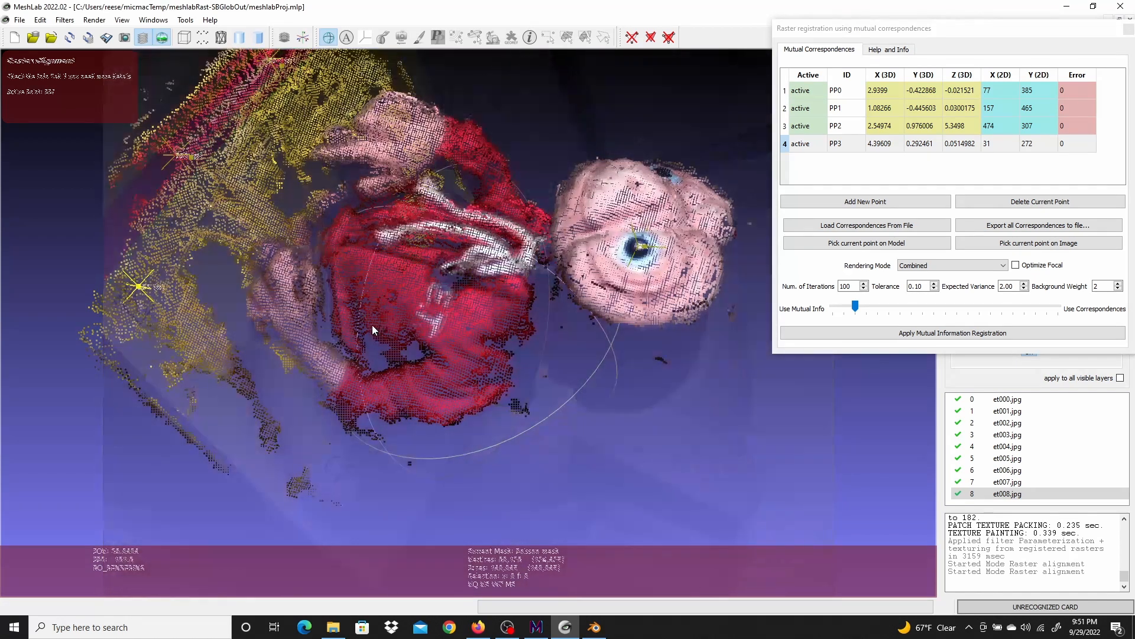
scroll(372, 327, "up", 2)
left_click(866, 203)
left_click(822, 162)
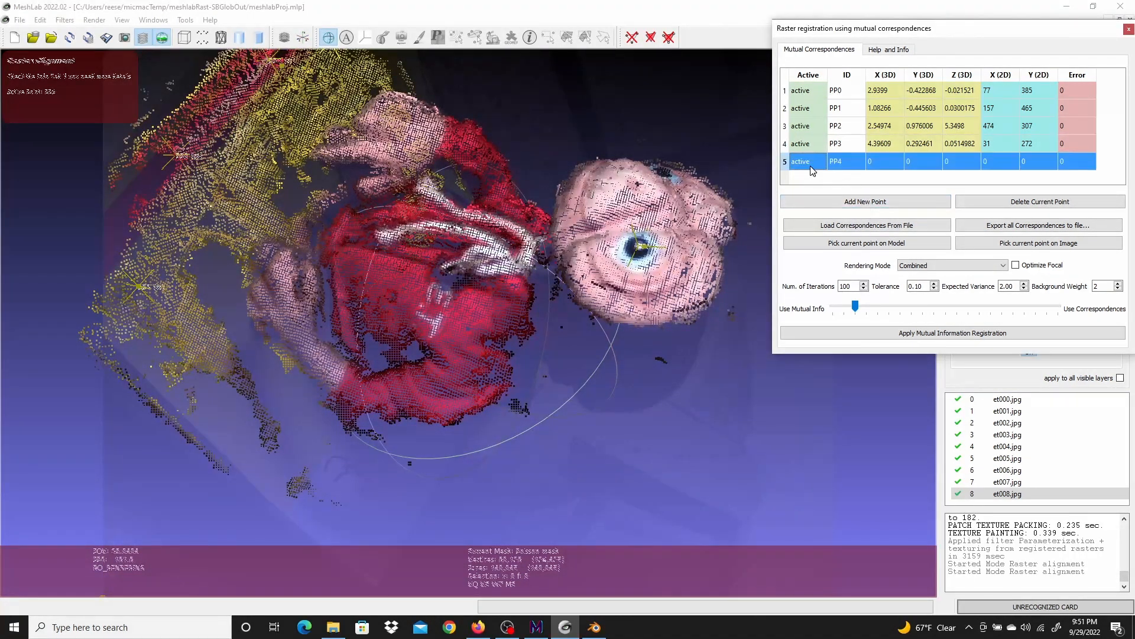
left_click(858, 244)
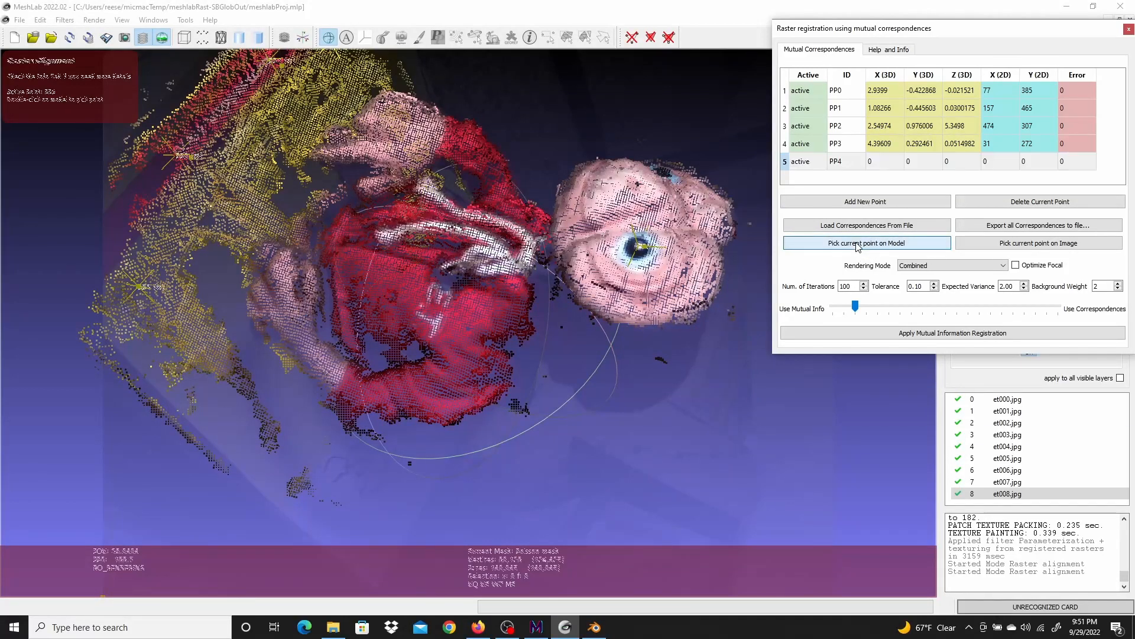
double_click(438, 326)
left_click(1064, 243)
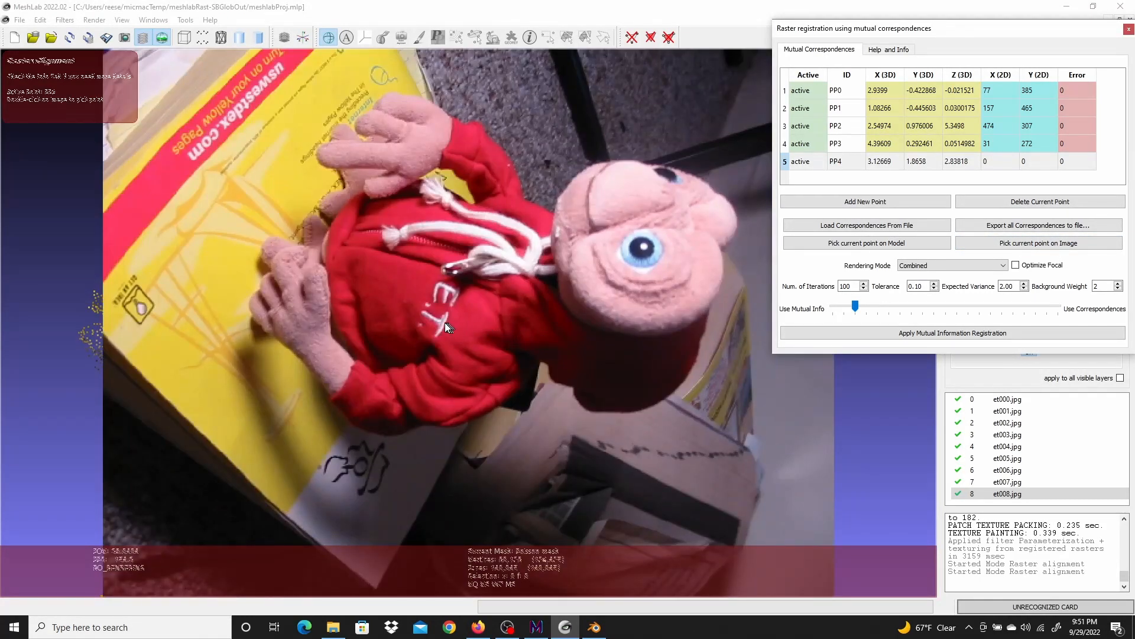
double_click(442, 322)
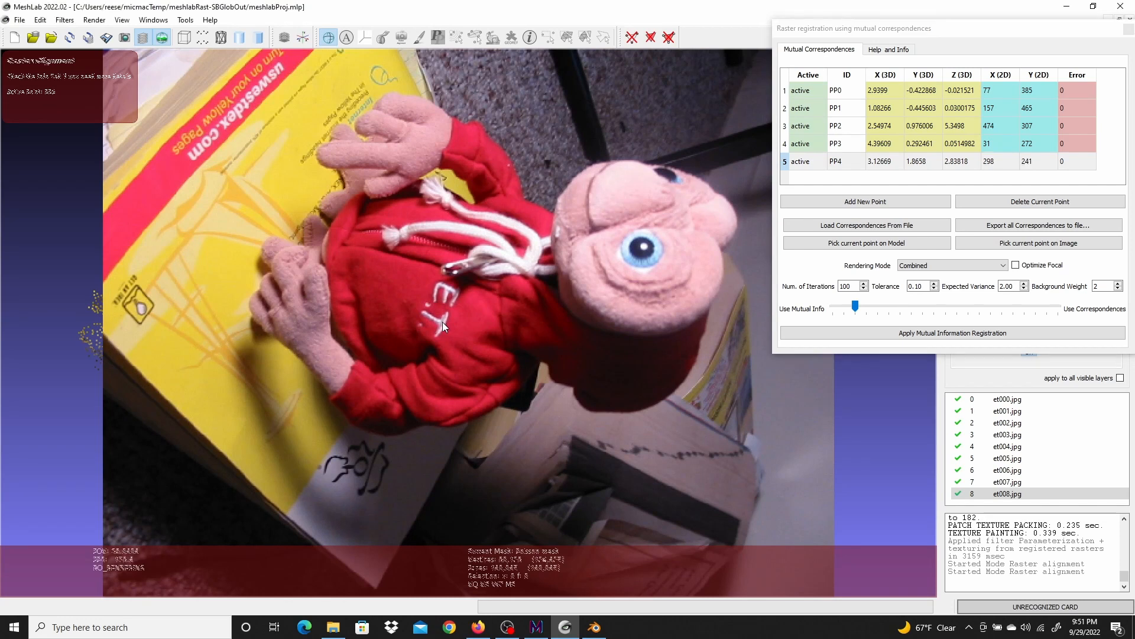
Apply the mutual information registration using the correspondences and close the raster alignment tool
left_click(966, 335)
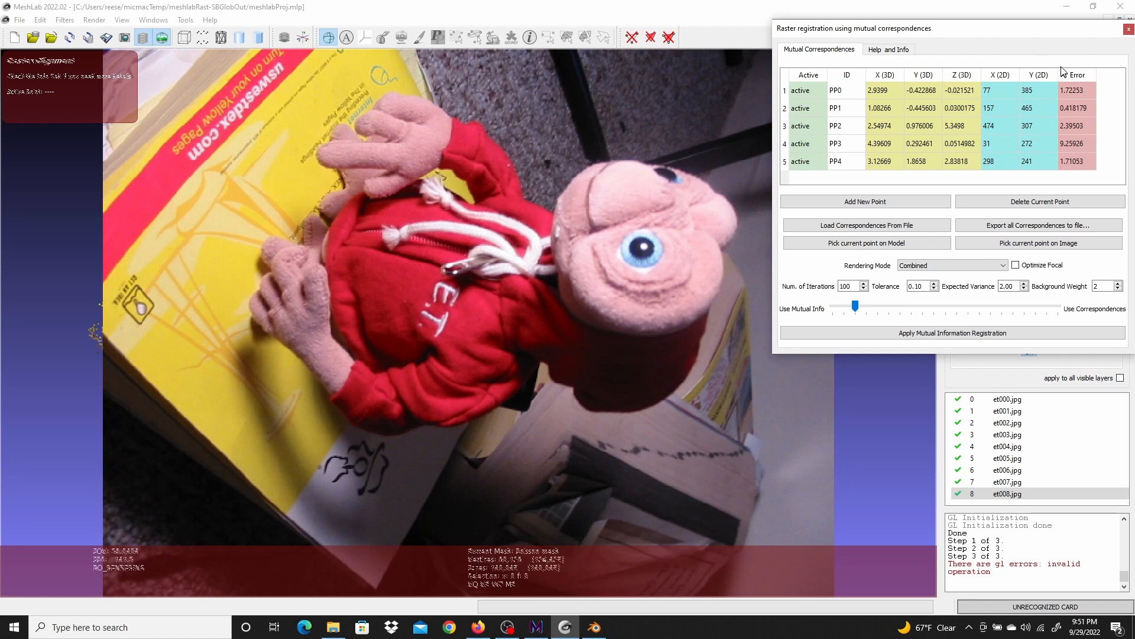
left_click(1129, 29)
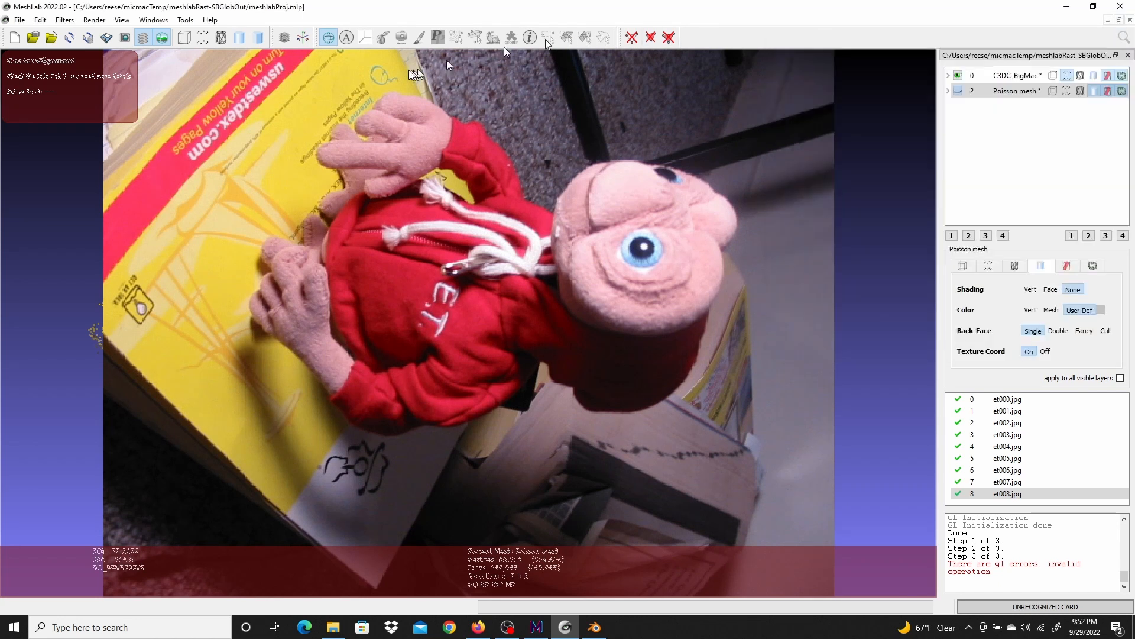
left_click(400, 38)
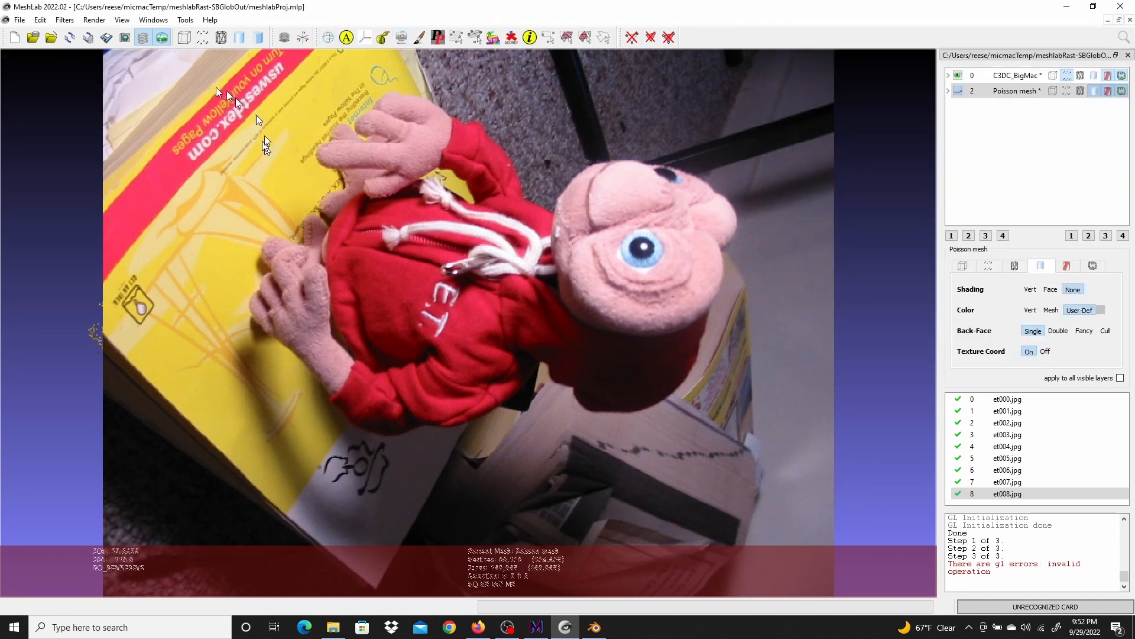
Leave the raster view and display only the Poisson mesh, hiding the point cloud layer
left_click(163, 37)
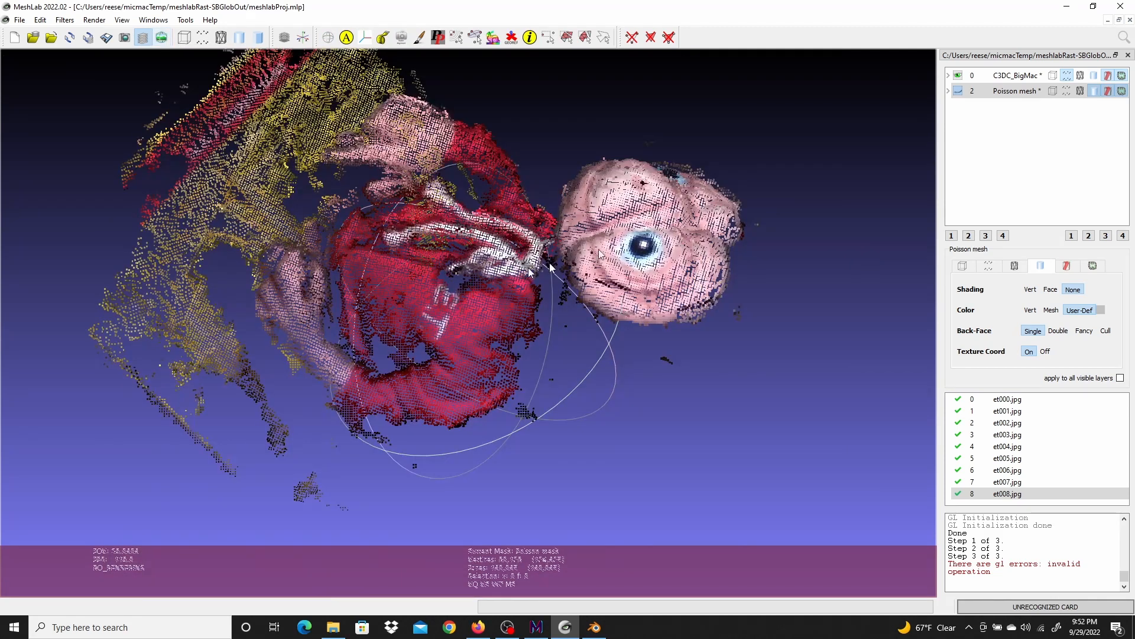
left_click(959, 76)
left_click(958, 91)
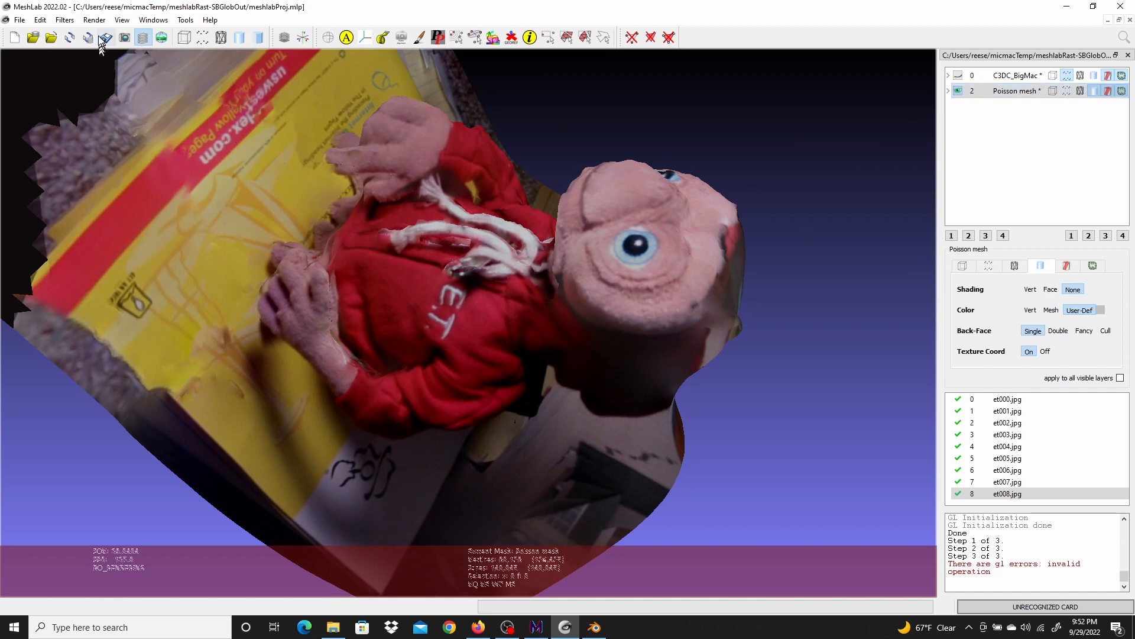
Apply Parameterization + texturing from registered rasters to the Poisson mesh with a 4096 texture size
left_click(64, 20)
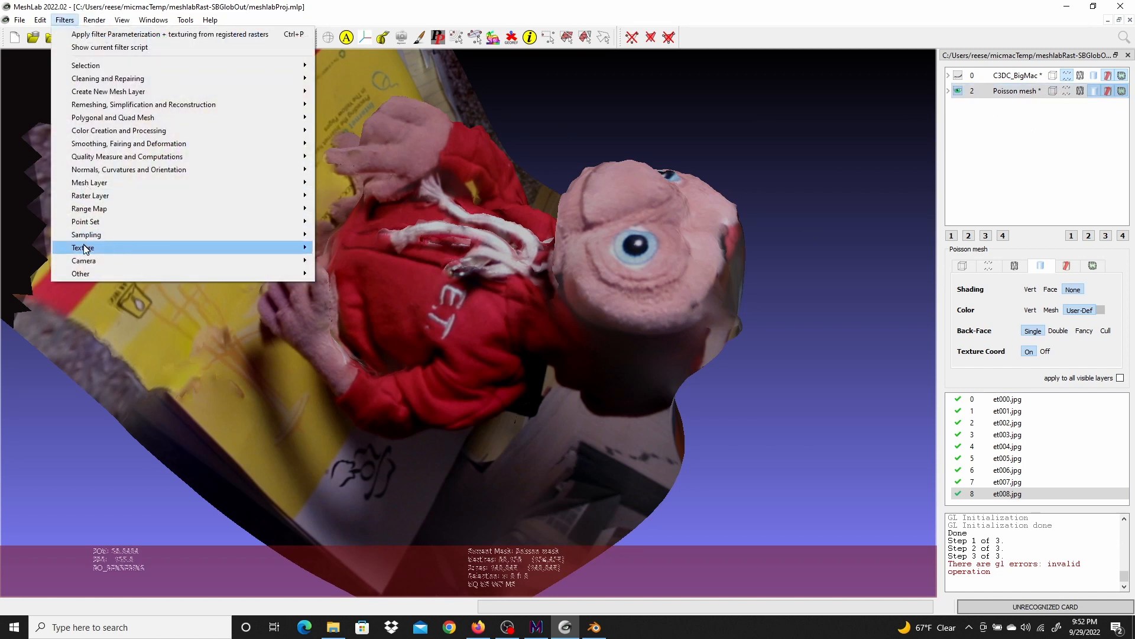
mouse_move(89, 247)
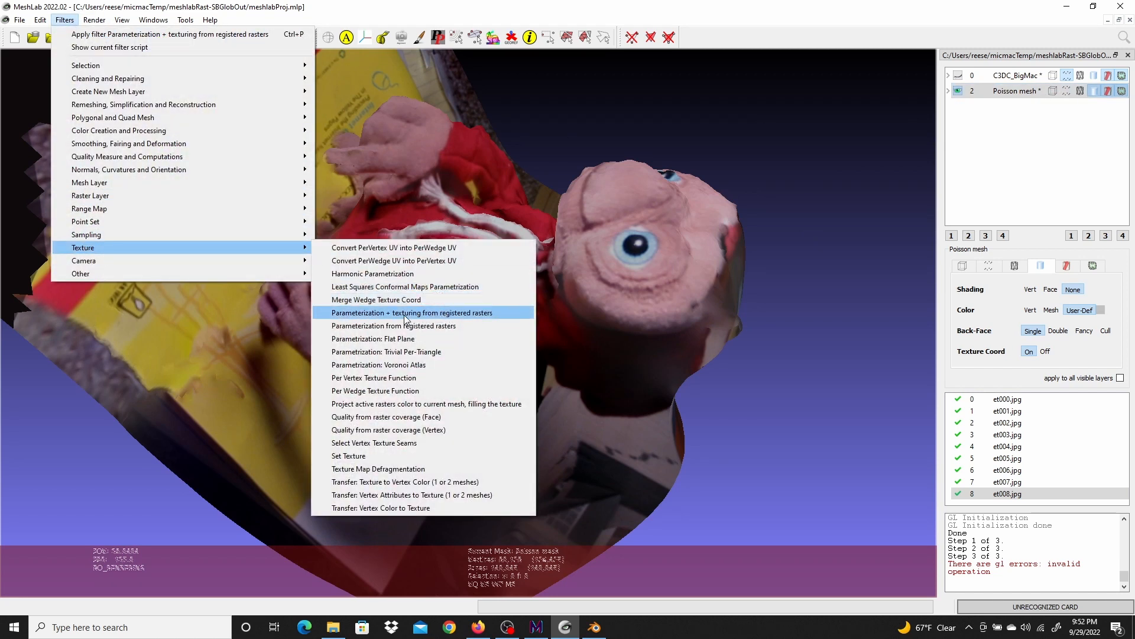
left_click(485, 314)
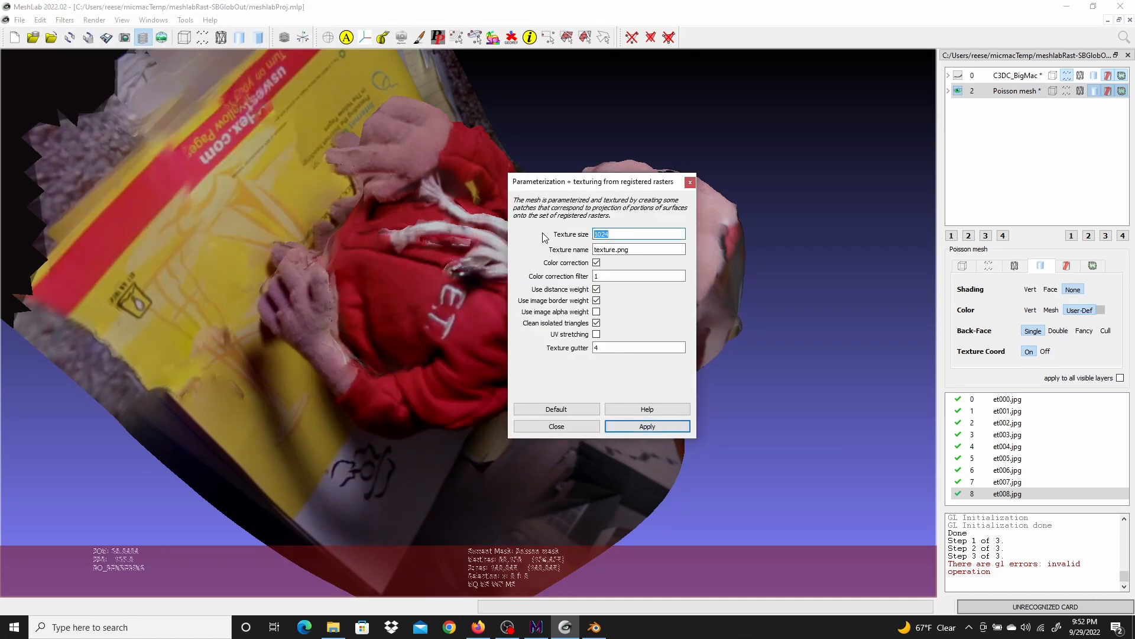
type("4096")
left_click(635, 426)
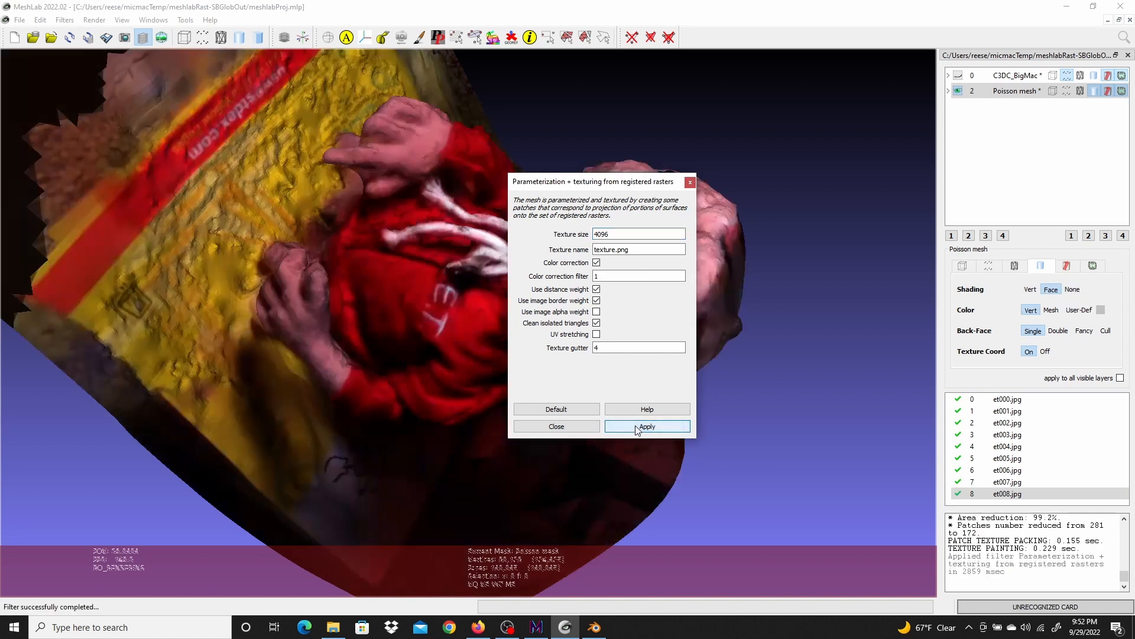
left_click(551, 427)
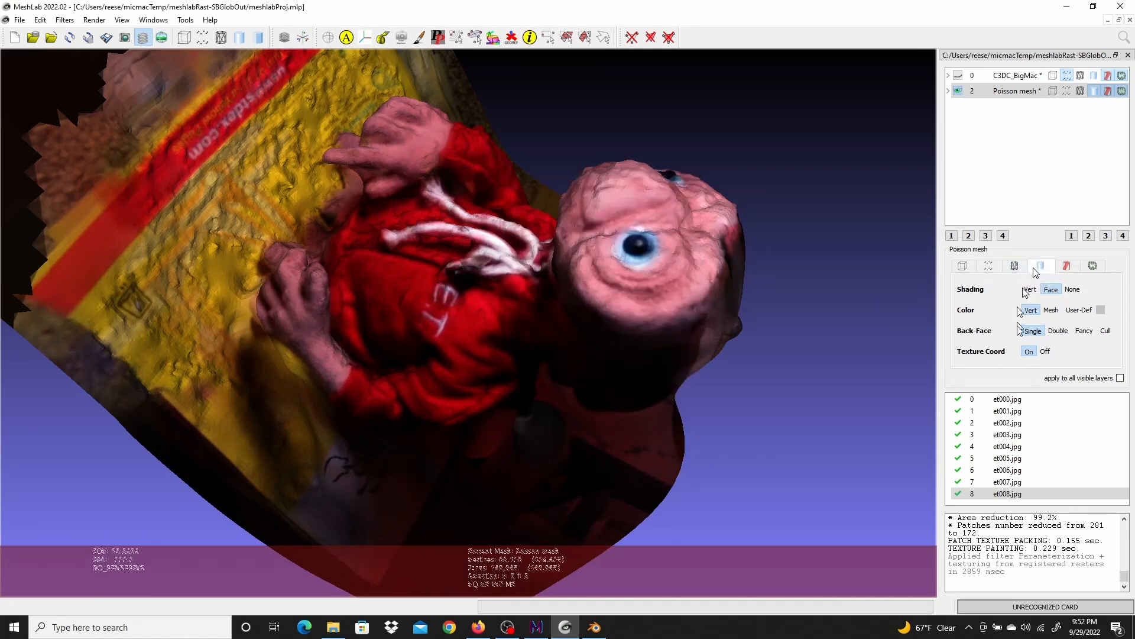
Display the textured mesh with shading set to none and user-defined color so only the texture shows
left_click(1072, 289)
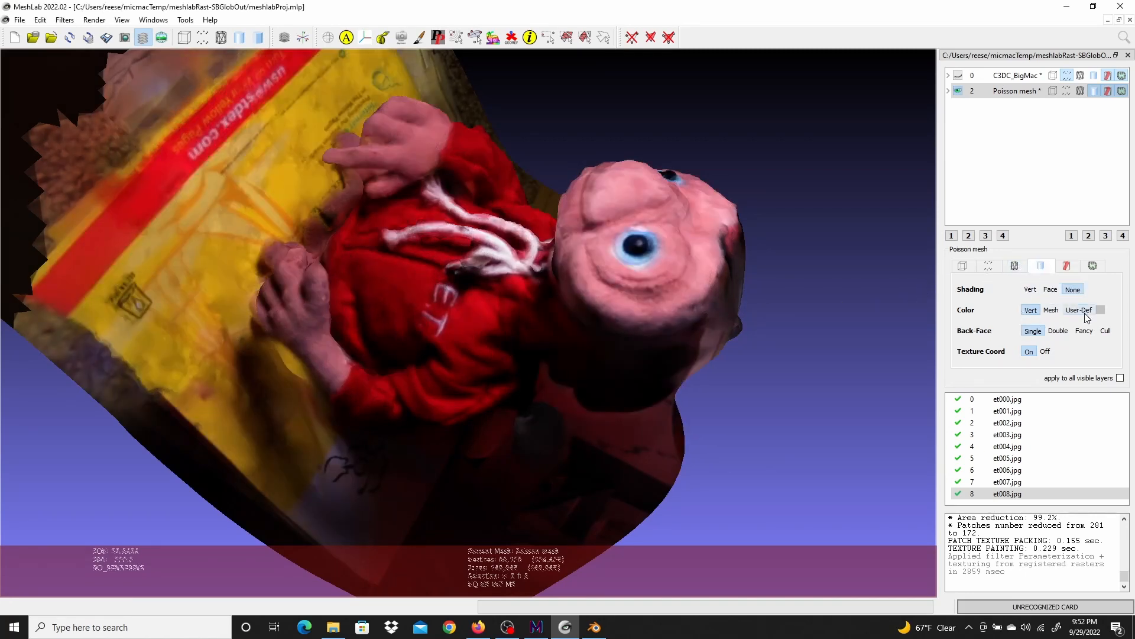
left_click(1079, 310)
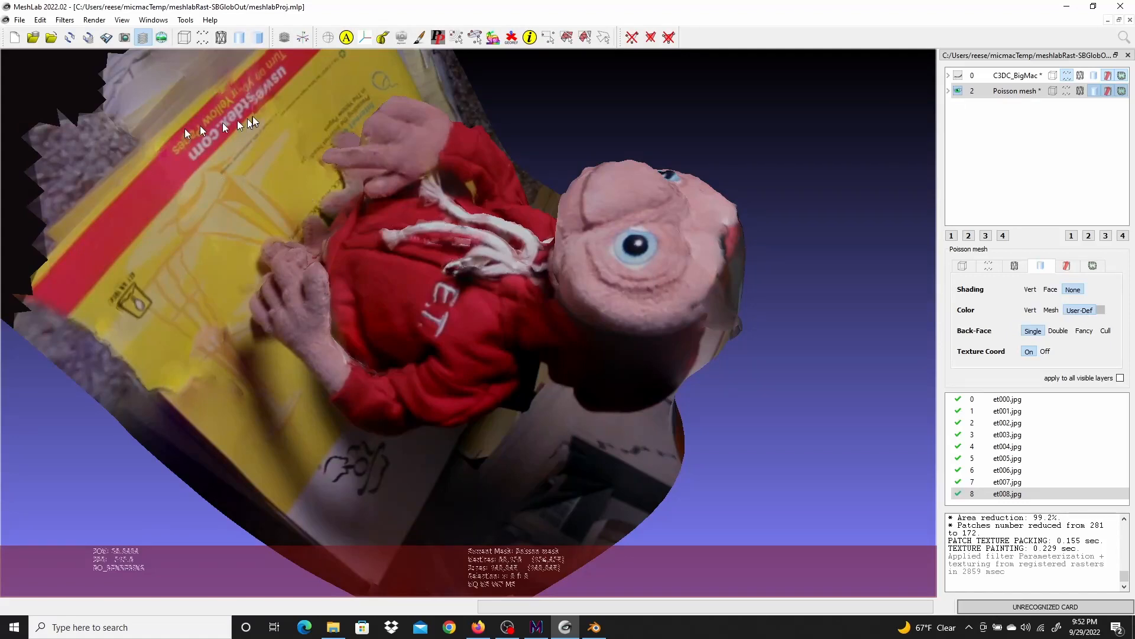
left_click_drag(251, 116, 335, 297)
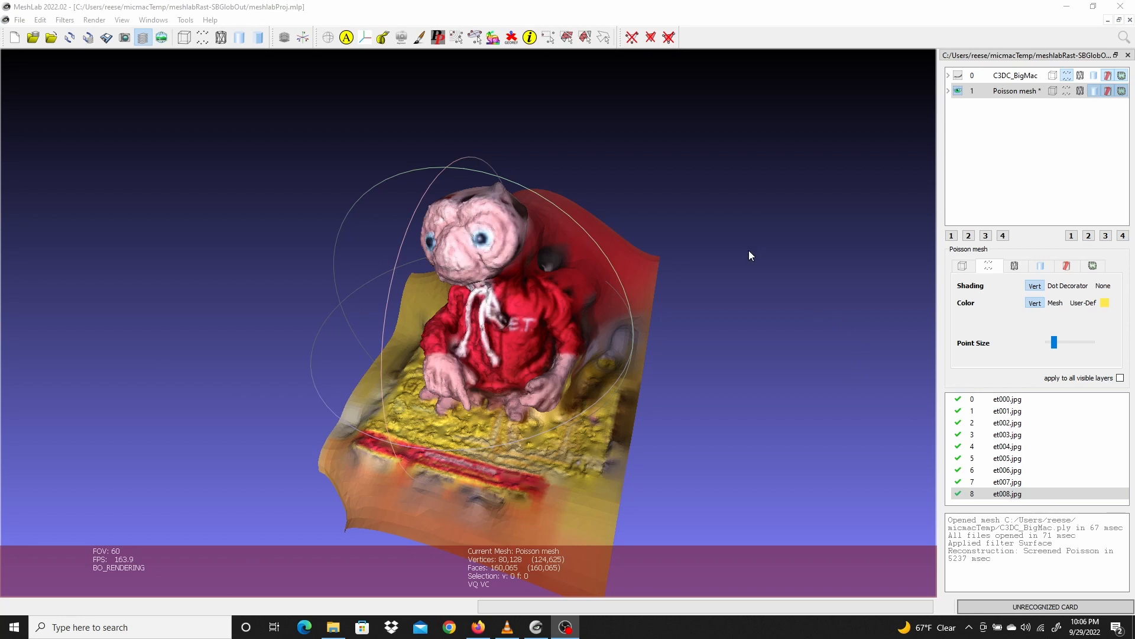
Try to project active raster colors onto the mesh with a 4096-pixel texture image
left_click(406, 13)
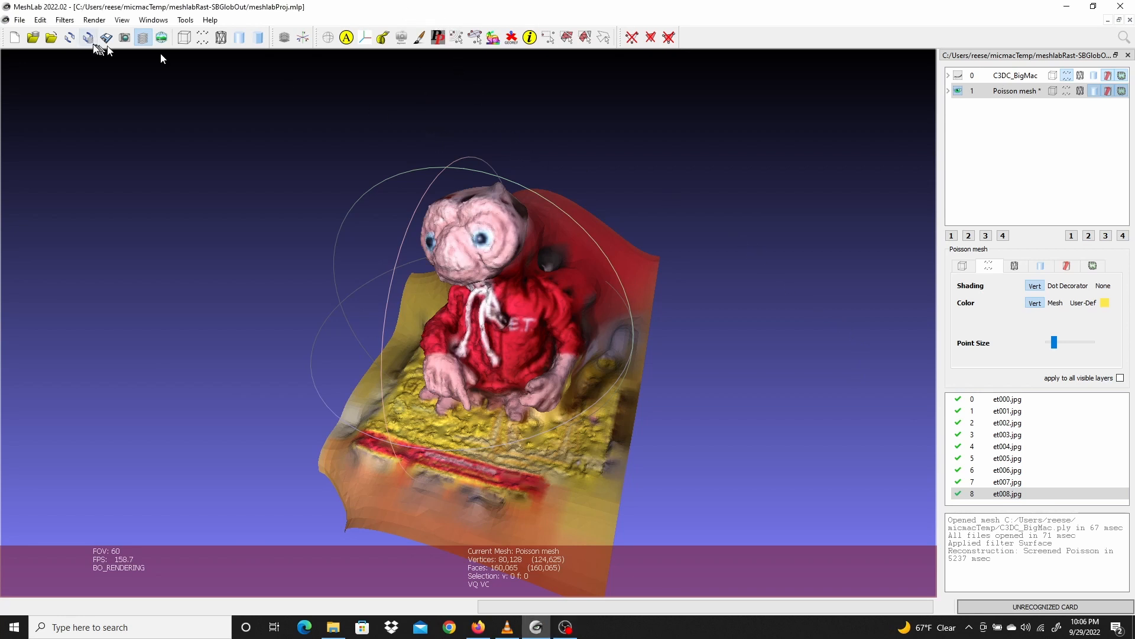
left_click(63, 20)
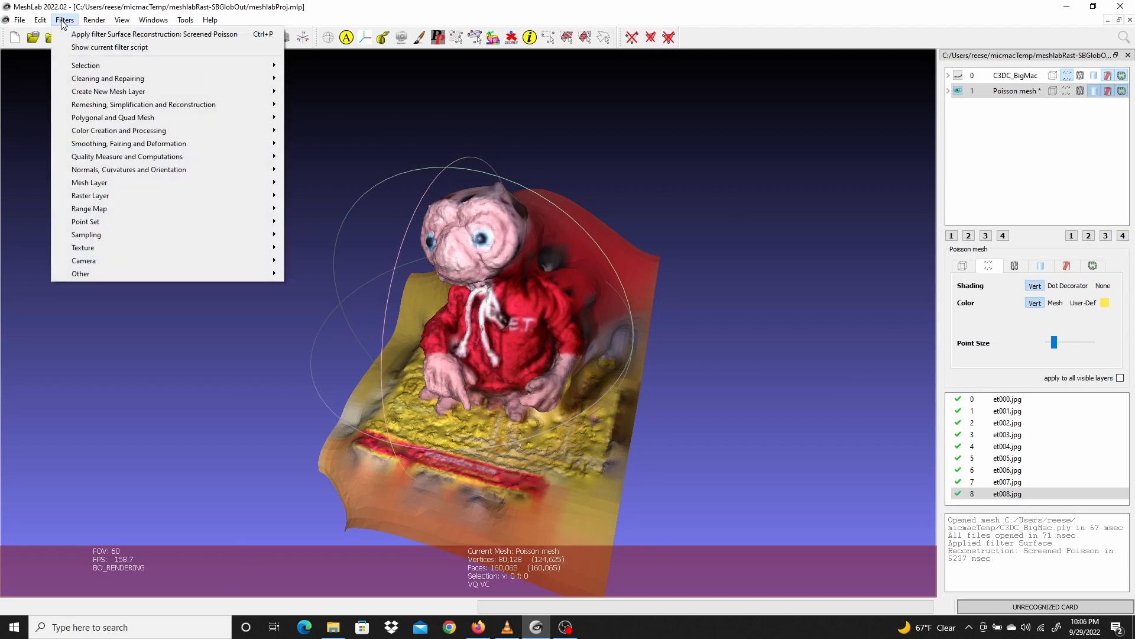
mouse_move(103, 253)
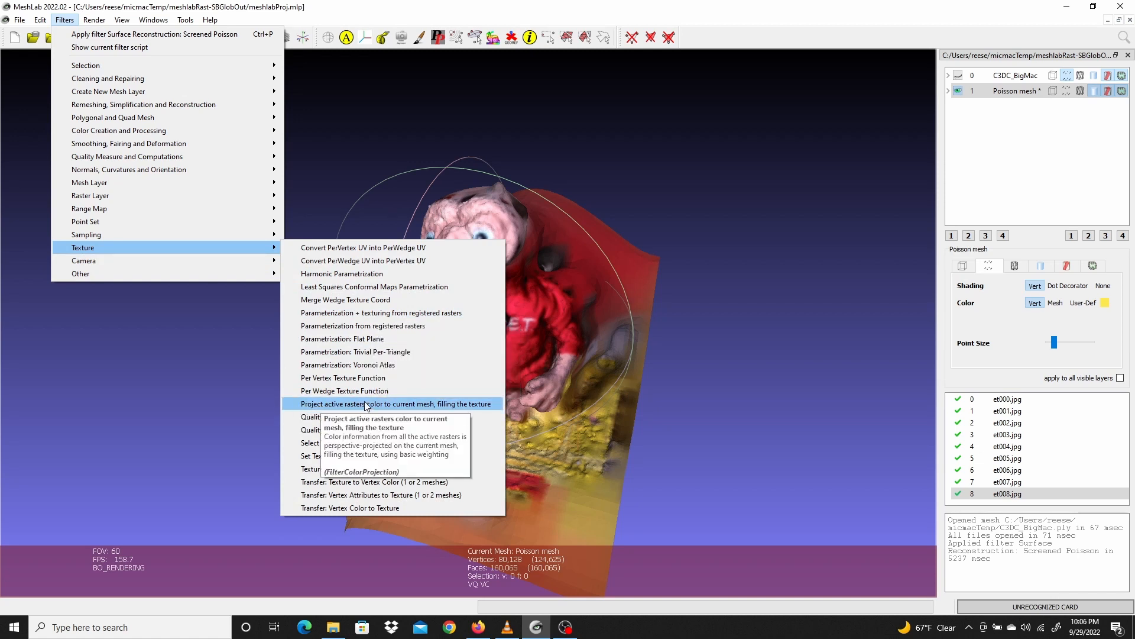
left_click(471, 404)
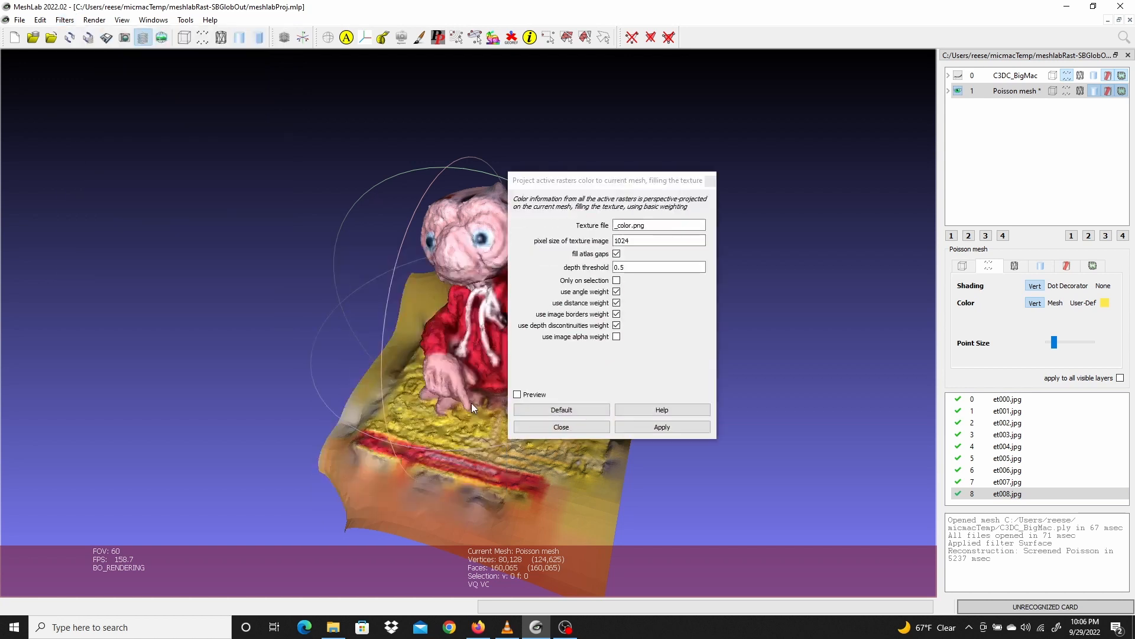
double_click(622, 241)
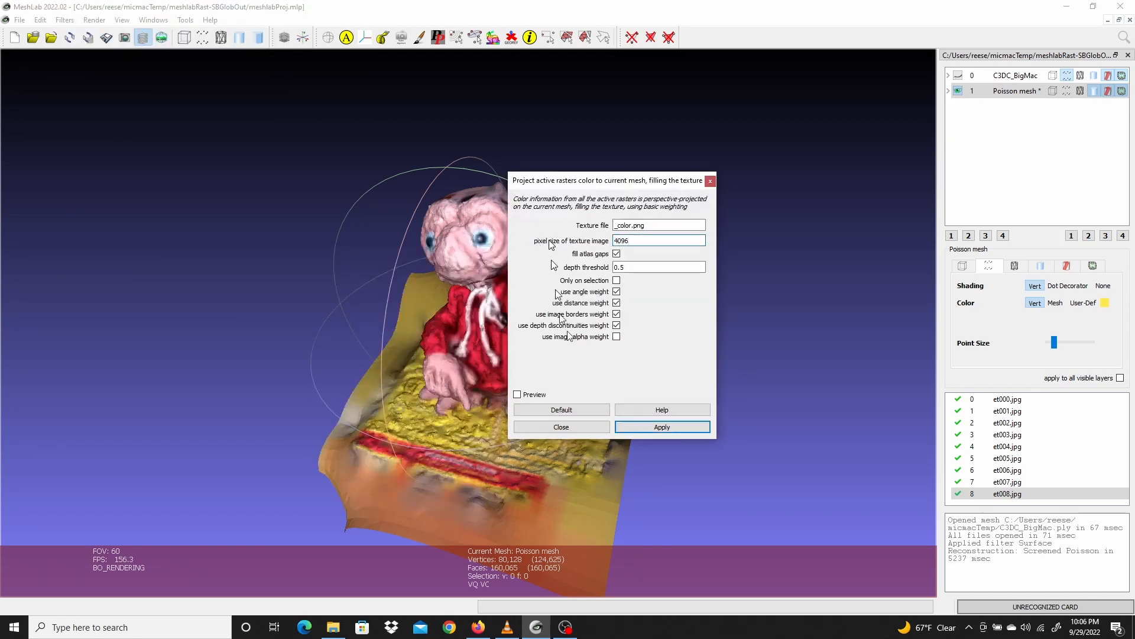
left_click(640, 426)
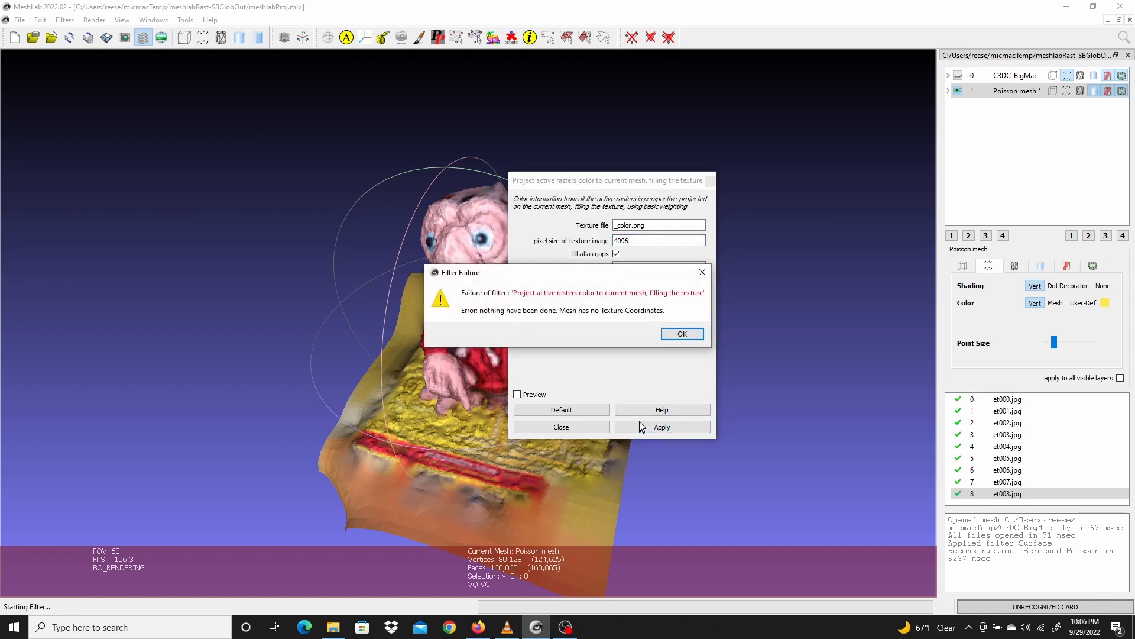
left_click(684, 334)
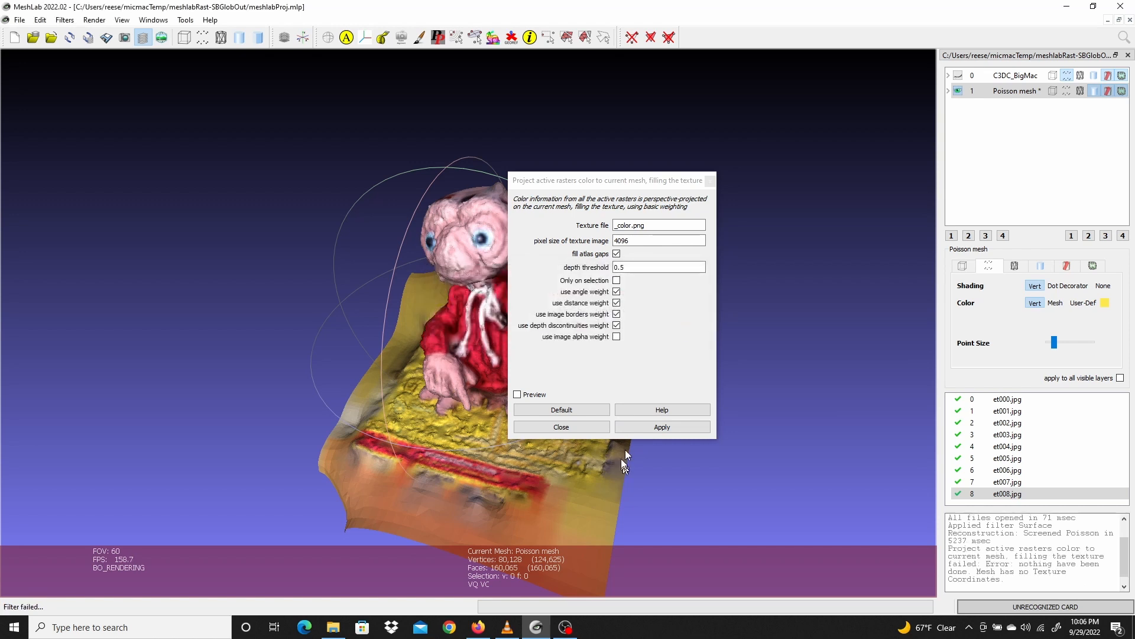
left_click(575, 426)
Apply Parameterization + texturing from registered rasters to the mesh with the default 1024 texture size
left_click(70, 21)
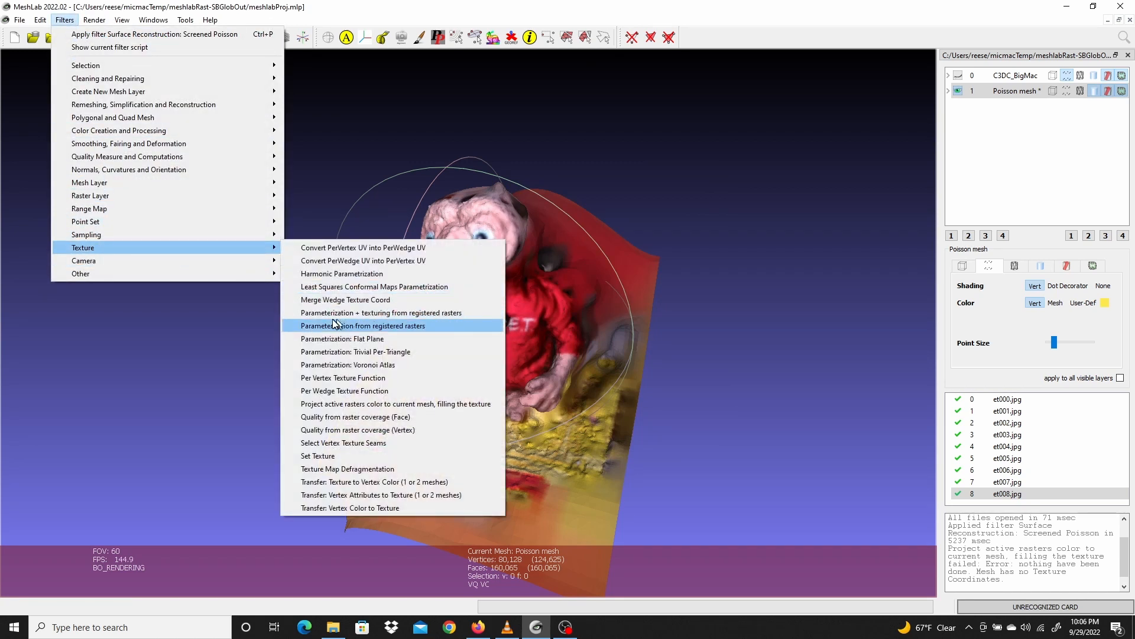
left_click(440, 313)
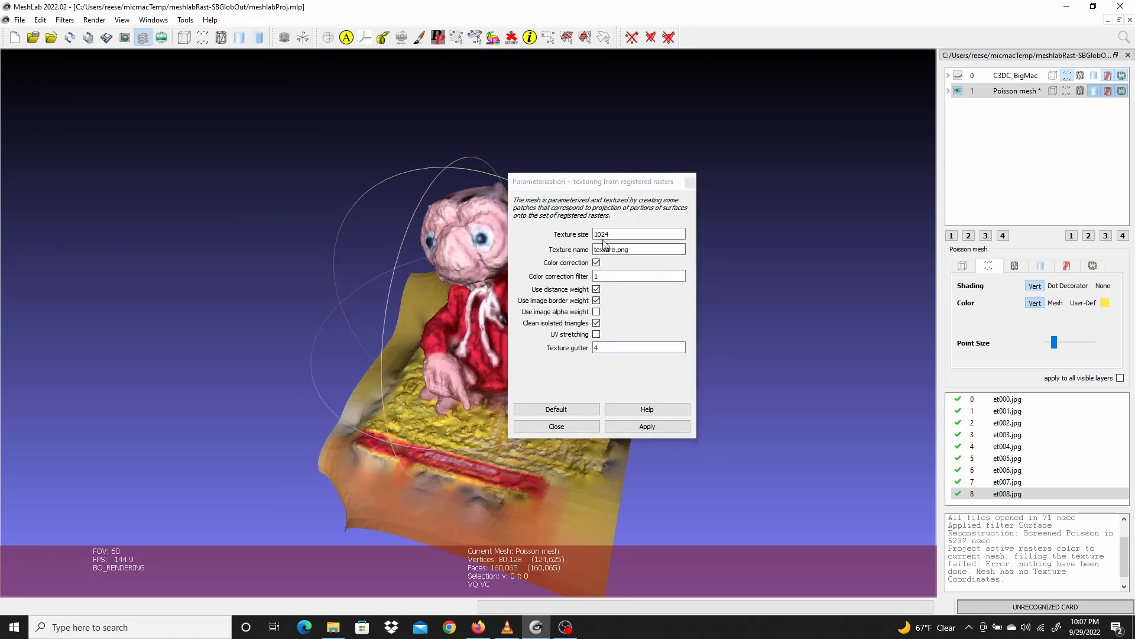
left_click(648, 426)
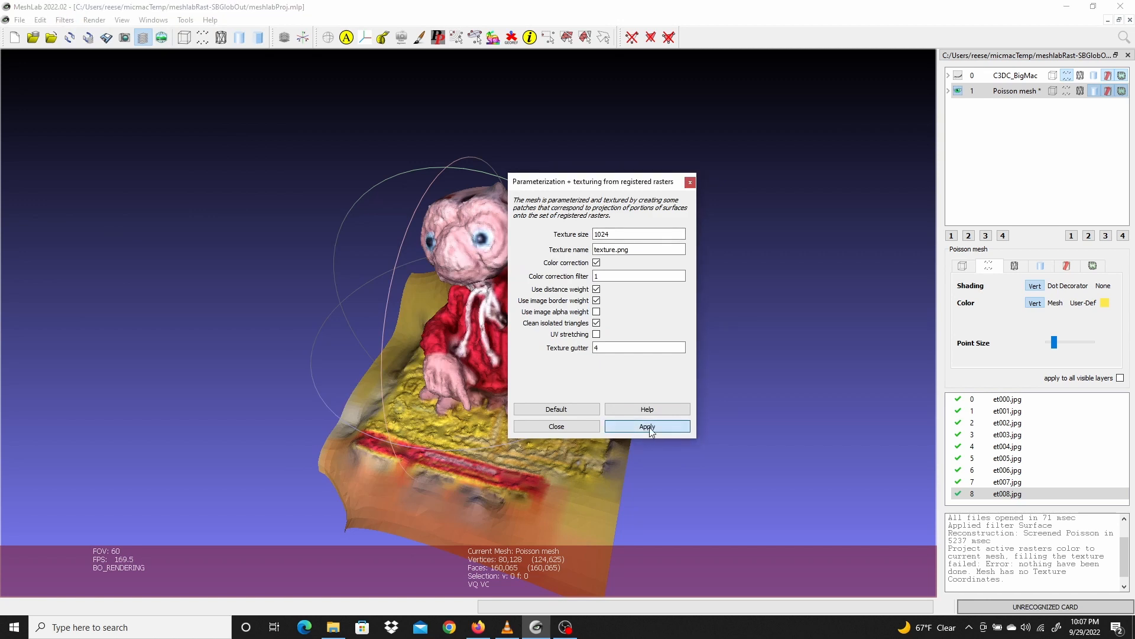
left_click(579, 427)
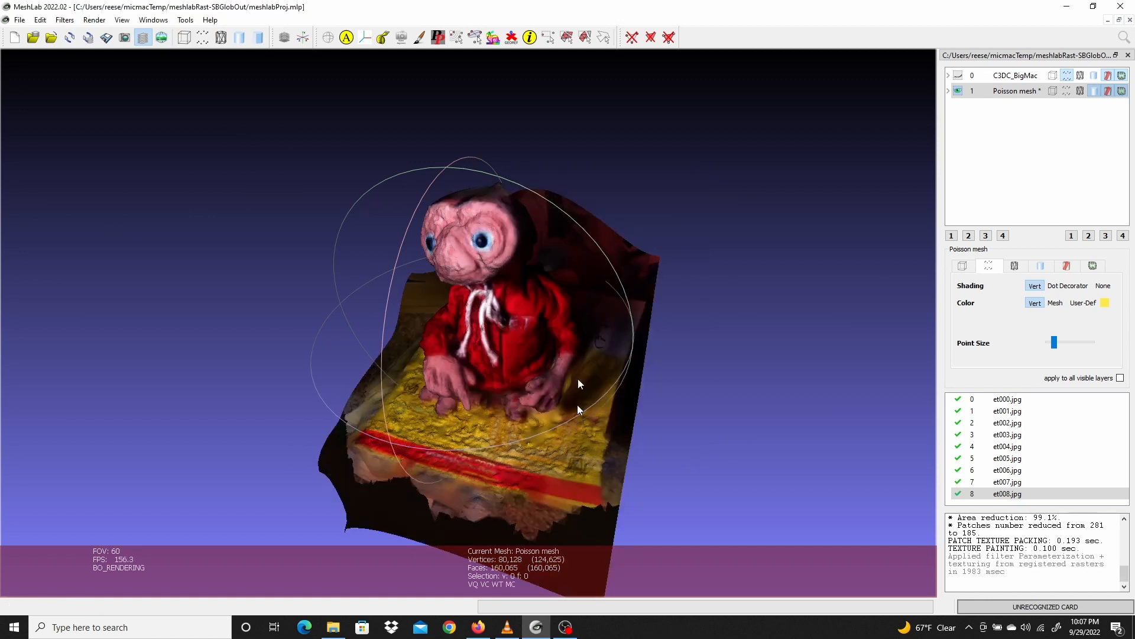
Project active raster colors onto the mesh, filling a texture image of 4096 pixels
left_click(65, 20)
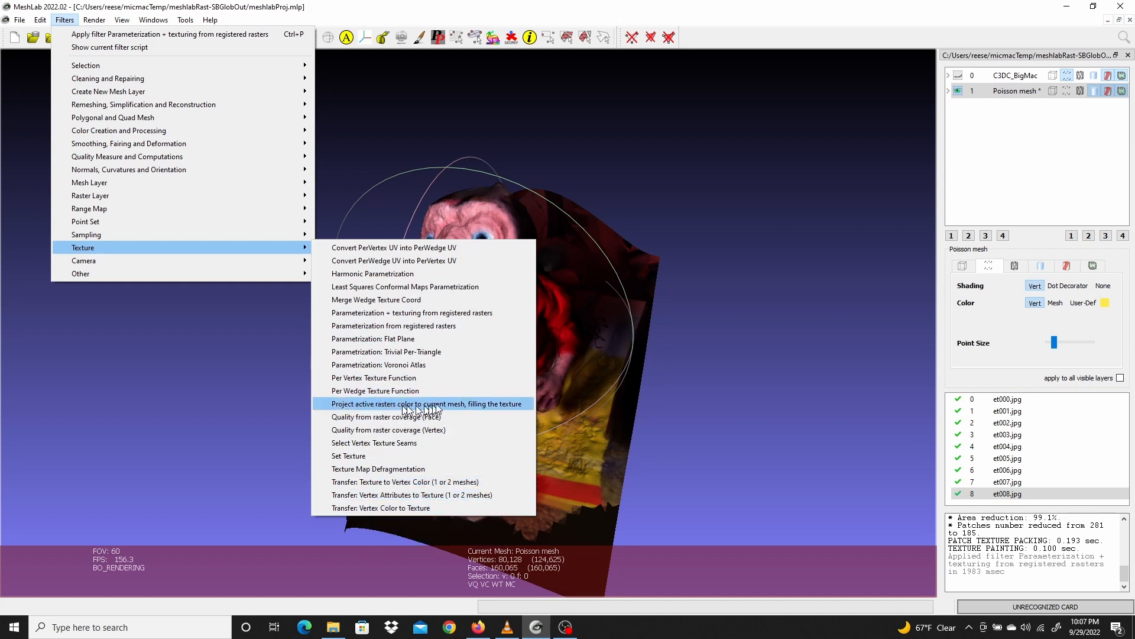
left_click(480, 404)
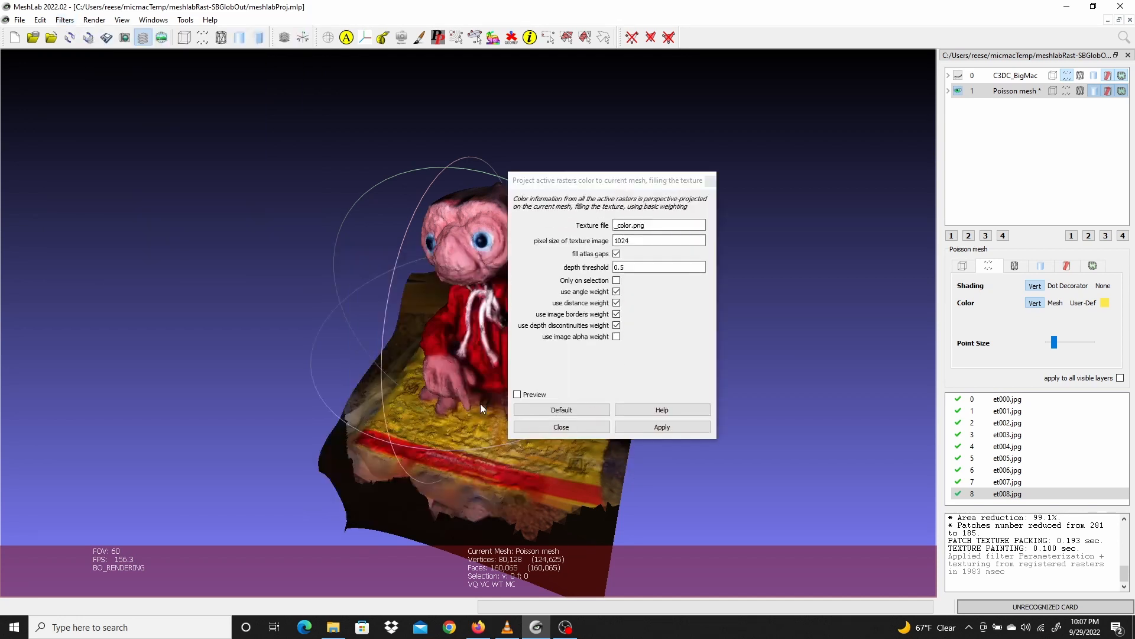
left_click(633, 239)
key("BackSpace")
key("BackSpace")
key("BackSpace")
key("BackSpace")
type("4096")
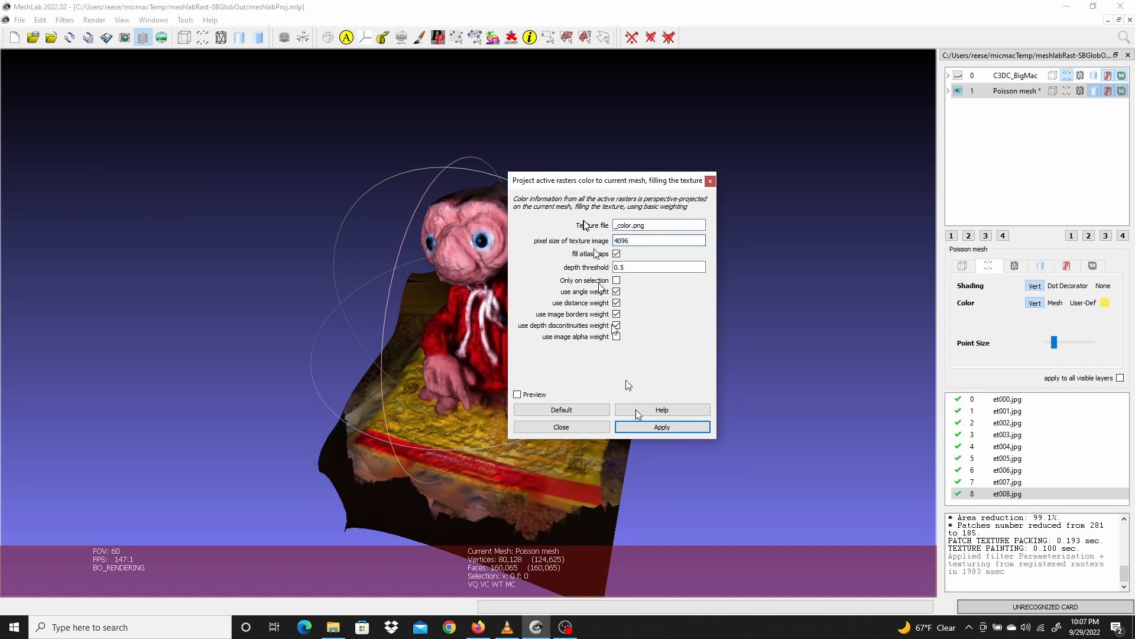
left_click(670, 426)
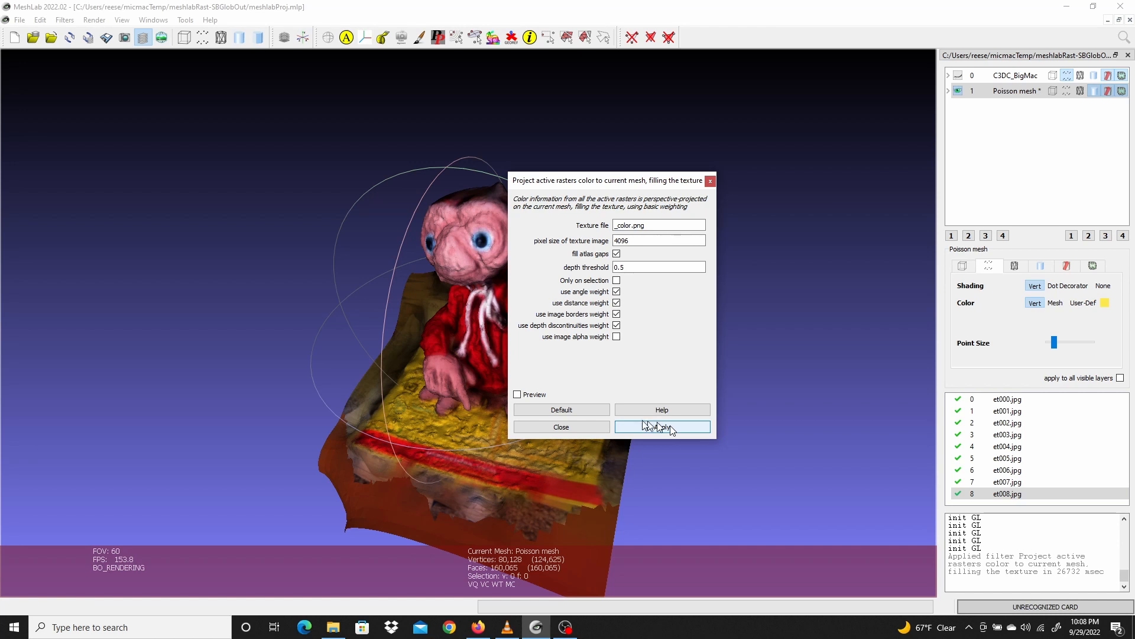
left_click(575, 426)
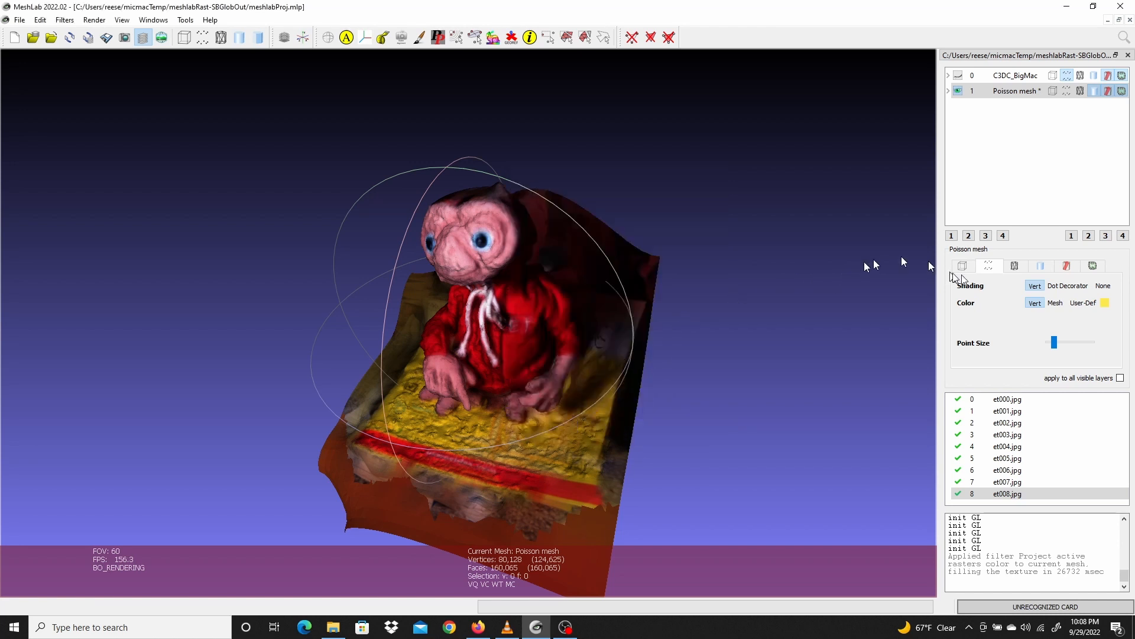
Switch the mesh rendering to no shading and user-defined color to show only the projected texture
left_click(1041, 267)
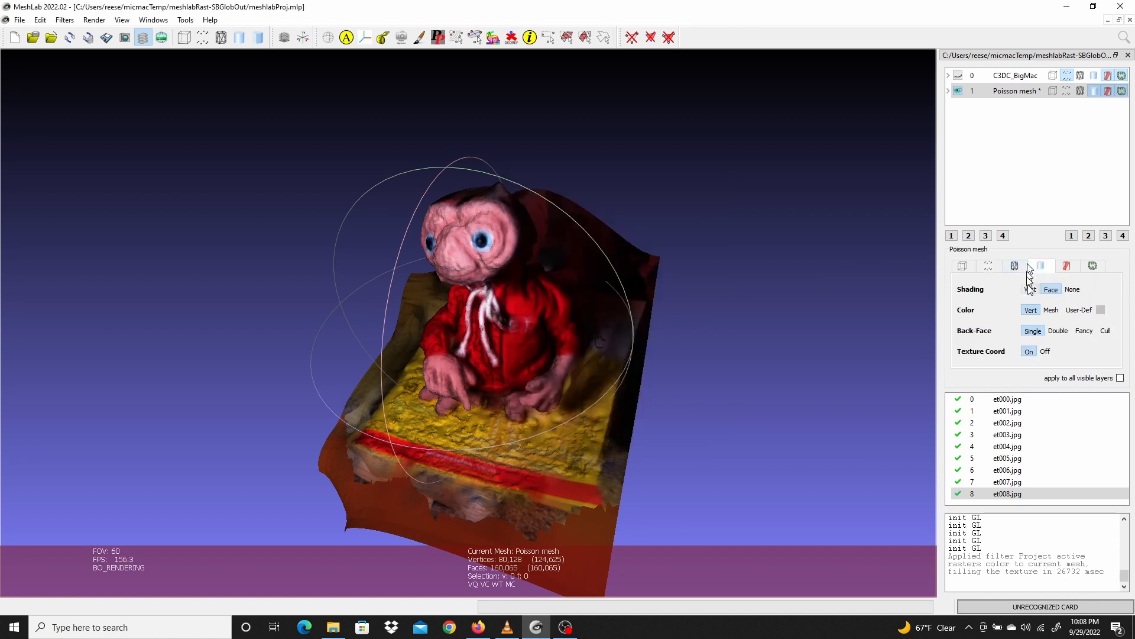
left_click(1073, 289)
left_click(1082, 311)
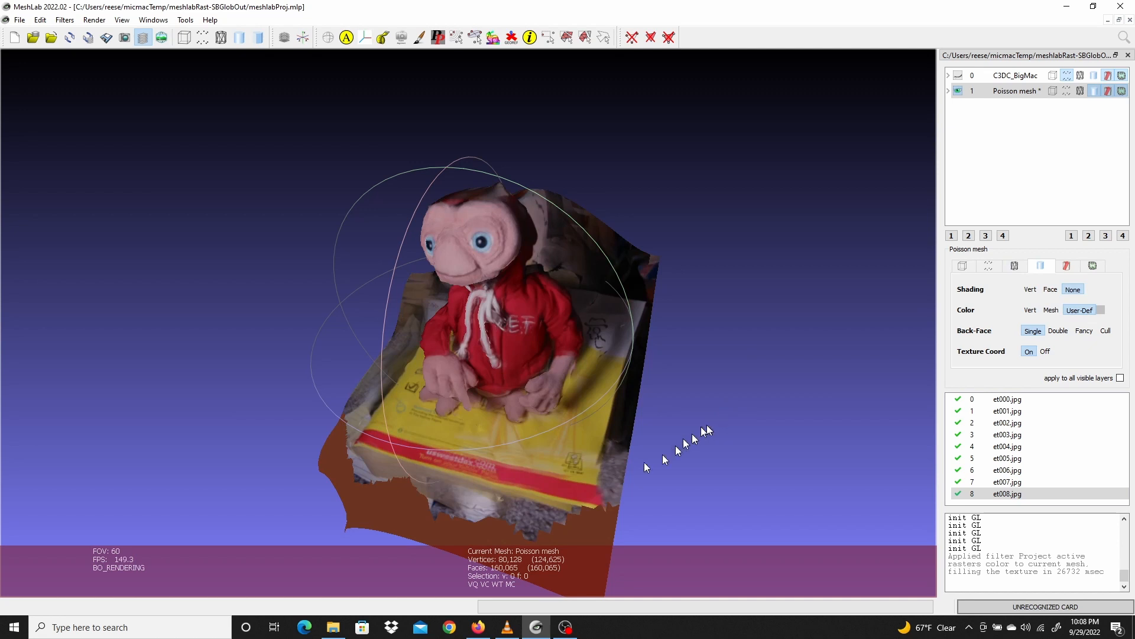
left_click_drag(709, 423, 672, 347)
scroll(475, 395, "up", 4)
scroll(478, 394, "up", 3)
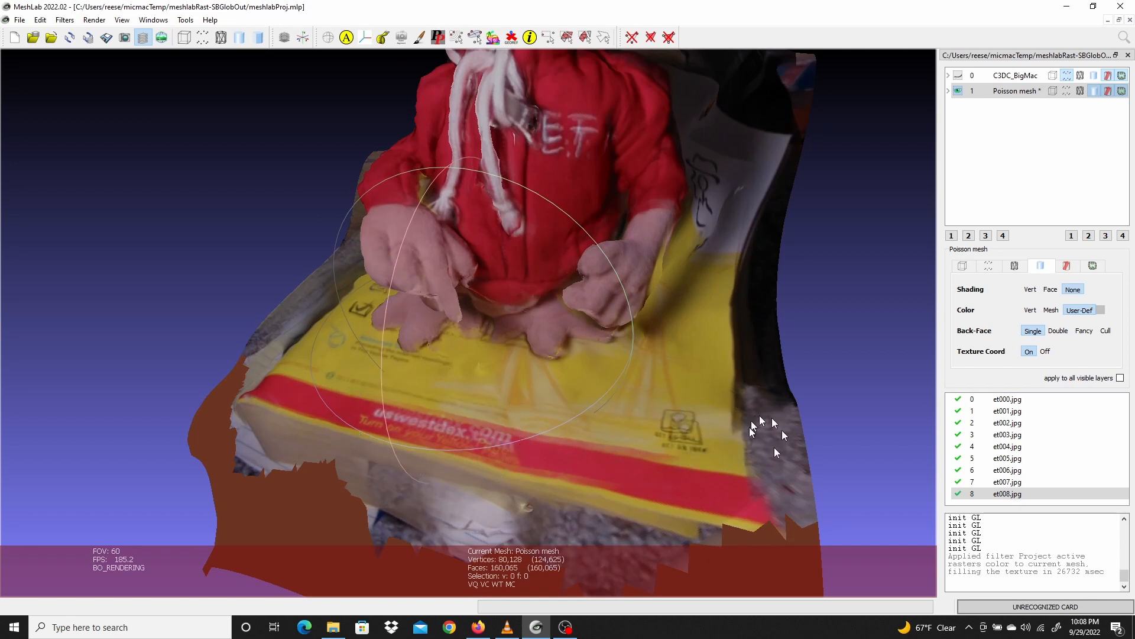
left_click_drag(716, 364, 569, 234)
mouse_move(523, 187)
left_mouse_down()
mouse_move(568, 260)
mouse_move(555, 249)
mouse_move(608, 245)
mouse_move(460, 258)
mouse_move(505, 213)
mouse_move(503, 190)
left_mouse_up()
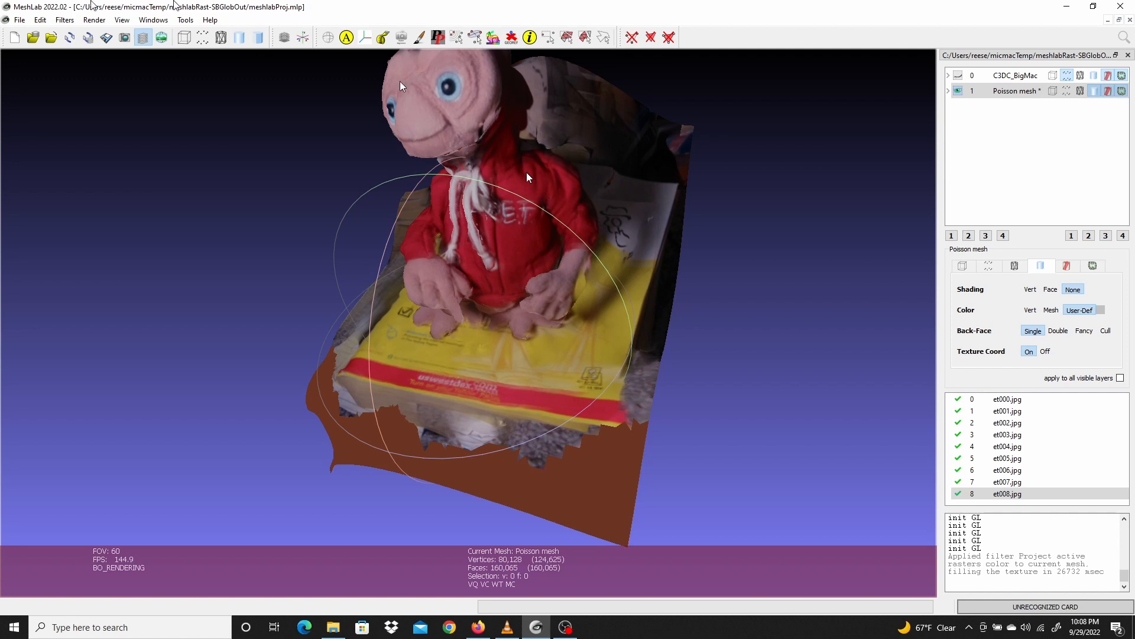
Deactivate raster et008.jpg so it is excluded from the active rasters
left_click(66, 20)
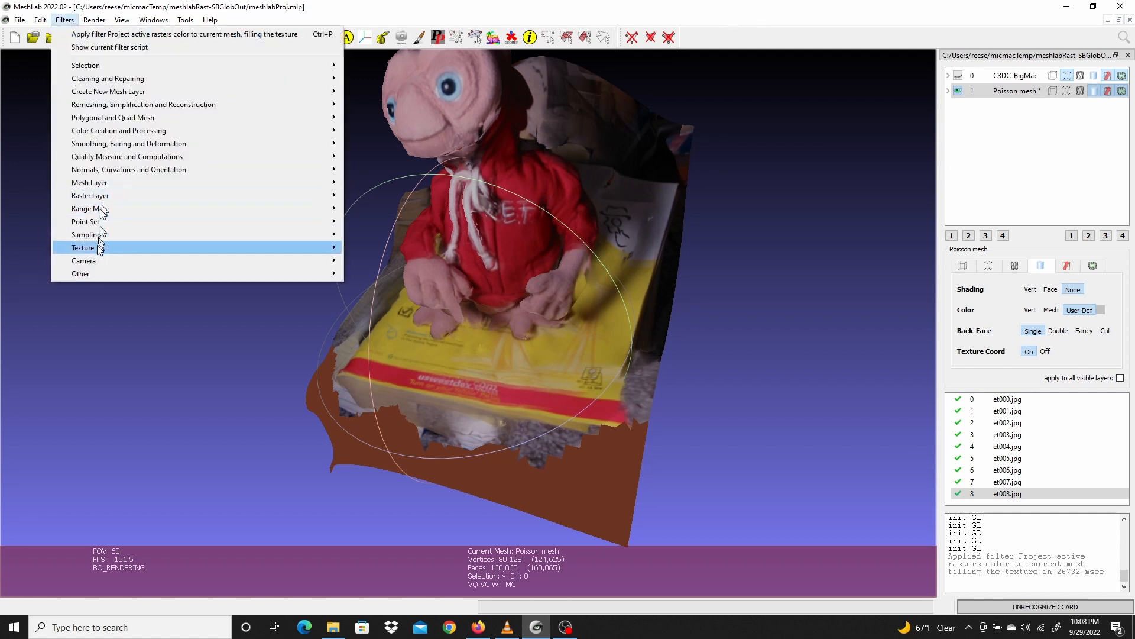
mouse_move(95, 248)
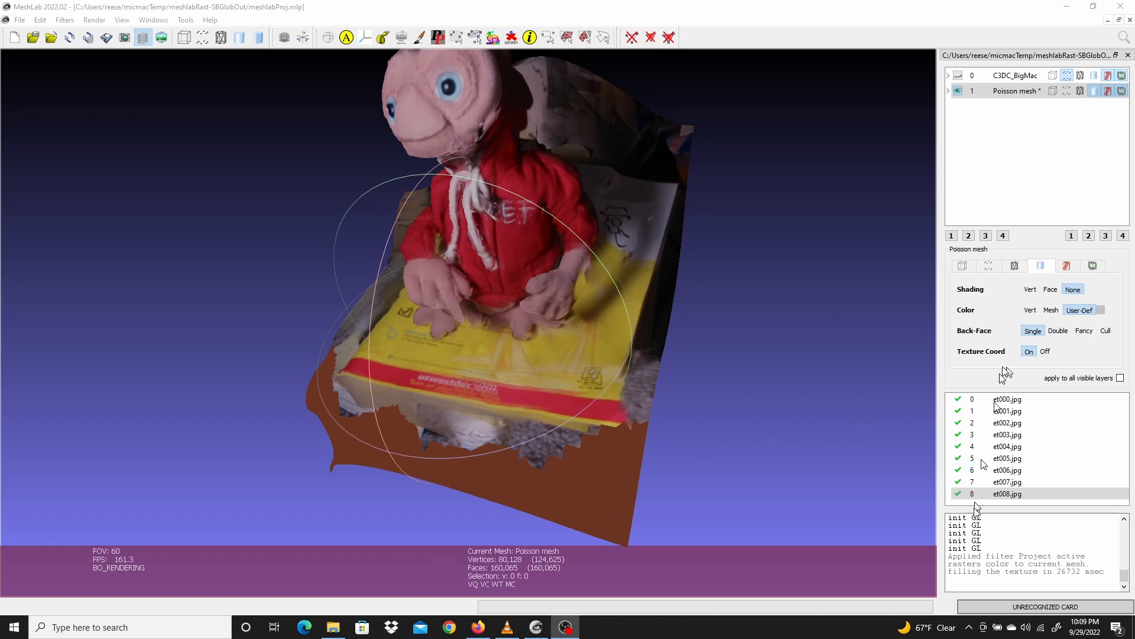
left_click(958, 495)
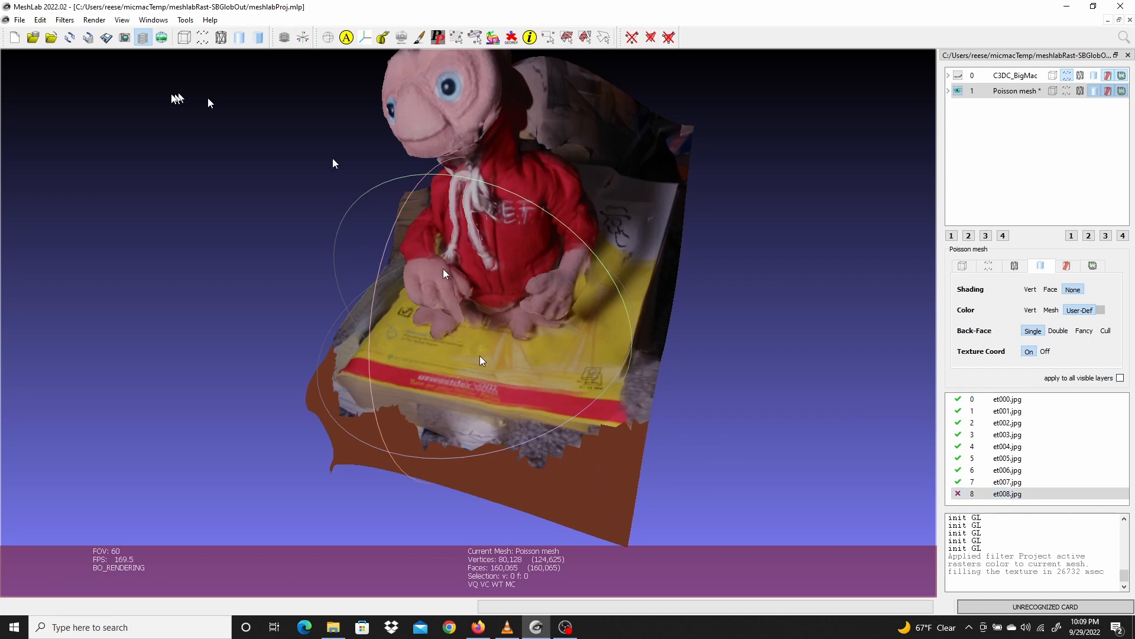
Reproject the active raster colors onto the mesh with a 4096-pixel texture image
left_click(65, 21)
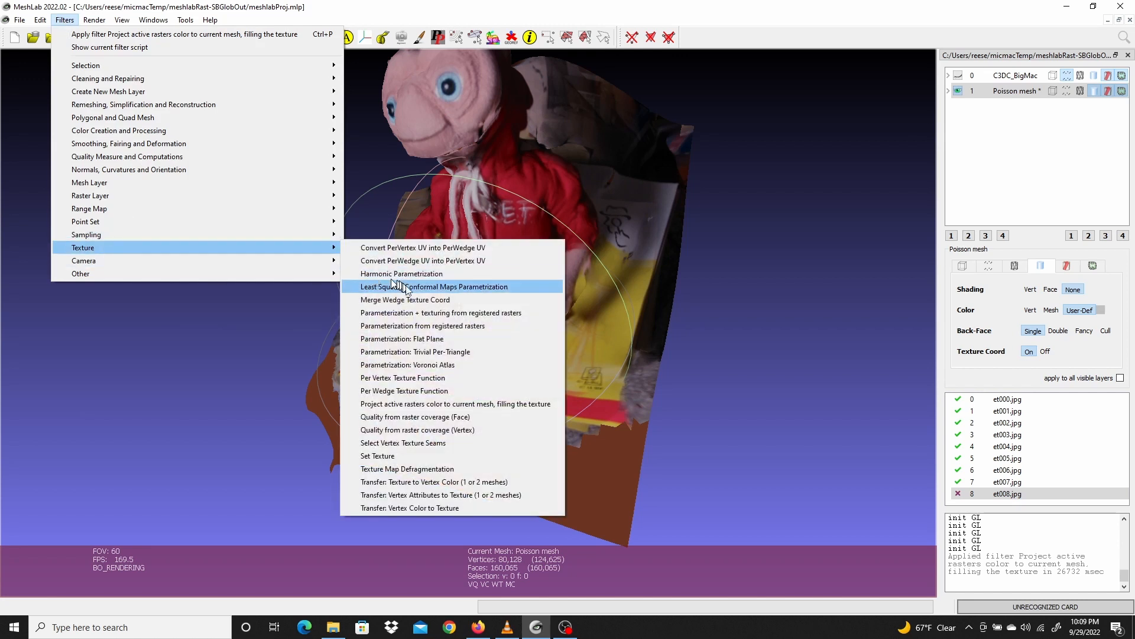
left_click(528, 404)
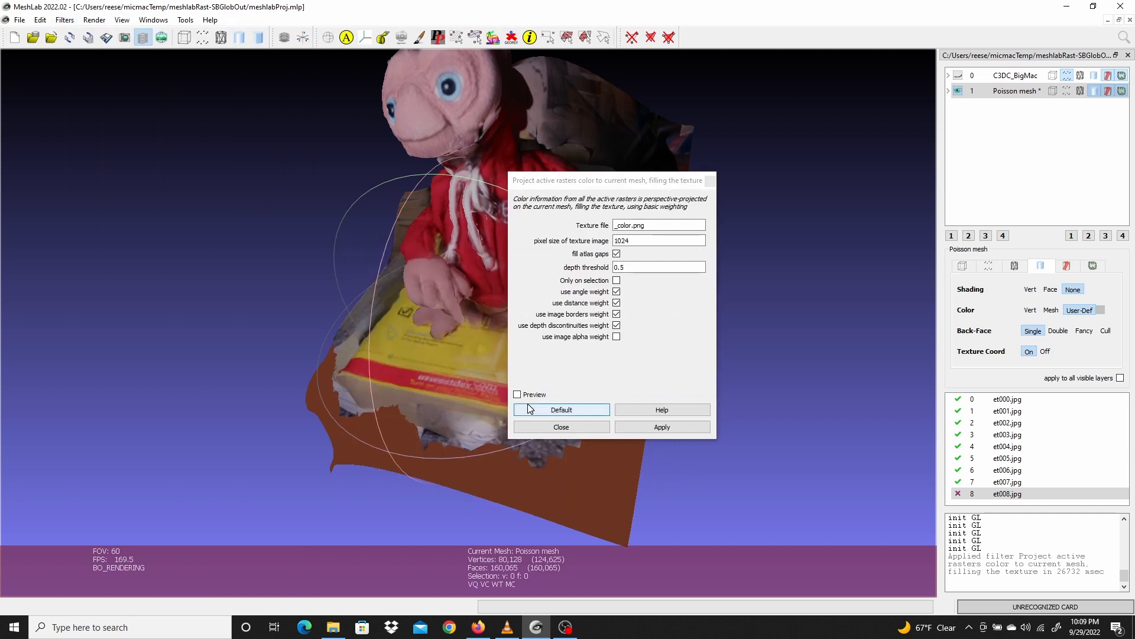
left_click_drag(634, 242, 573, 243)
type("4096")
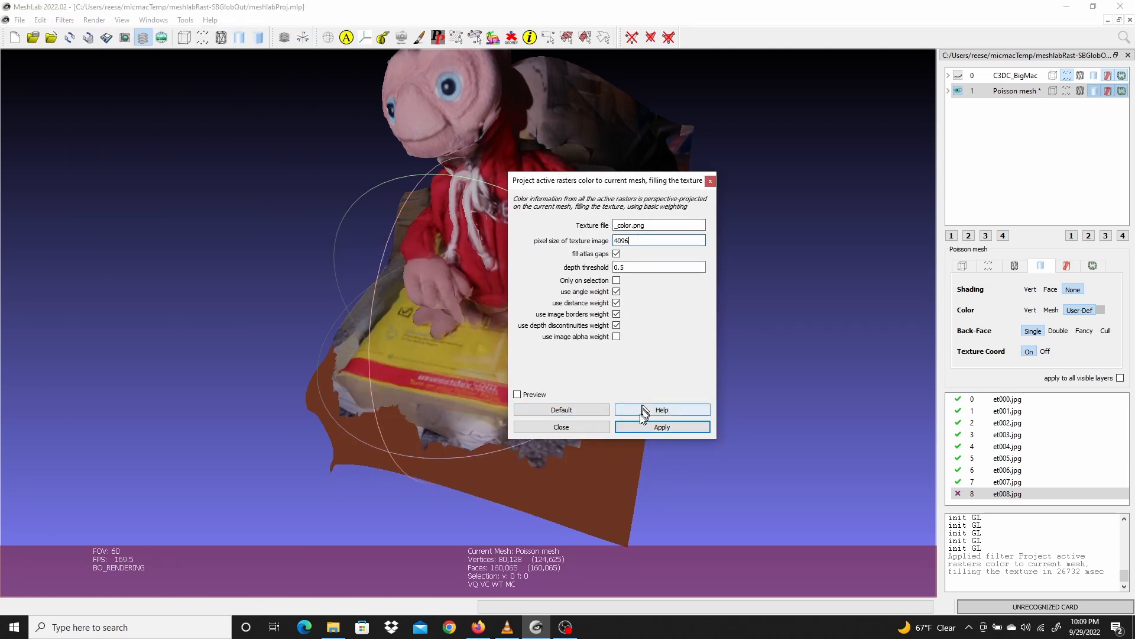
left_click(658, 427)
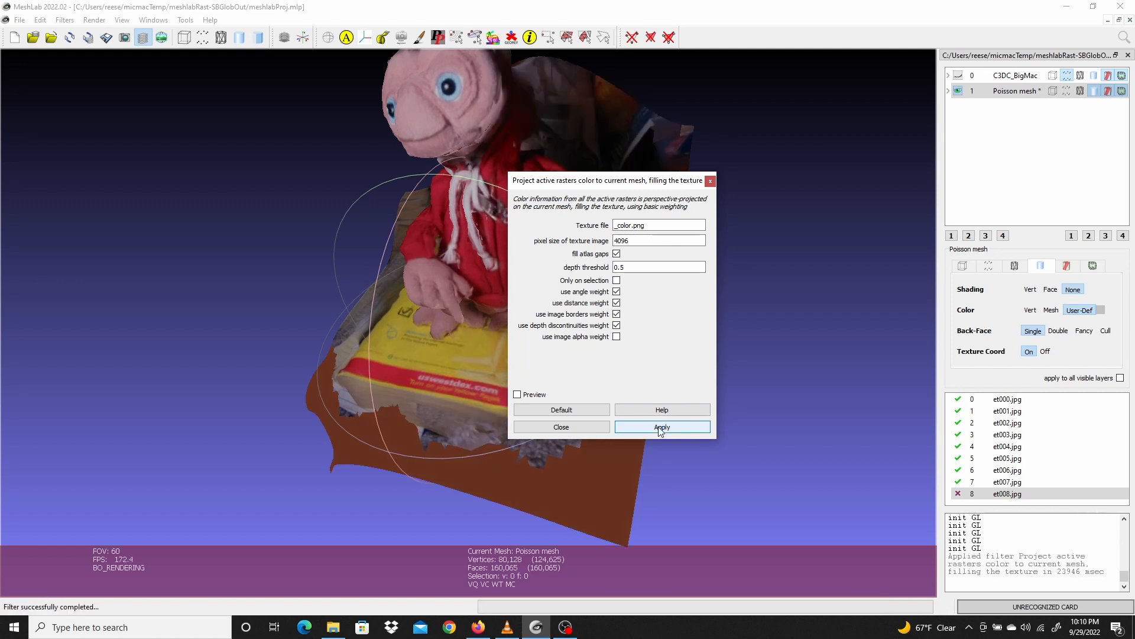
Close the projection dialog and inspect the reprojected texture on the mesh from several angles
left_click(579, 426)
scroll(473, 305, "up", 1)
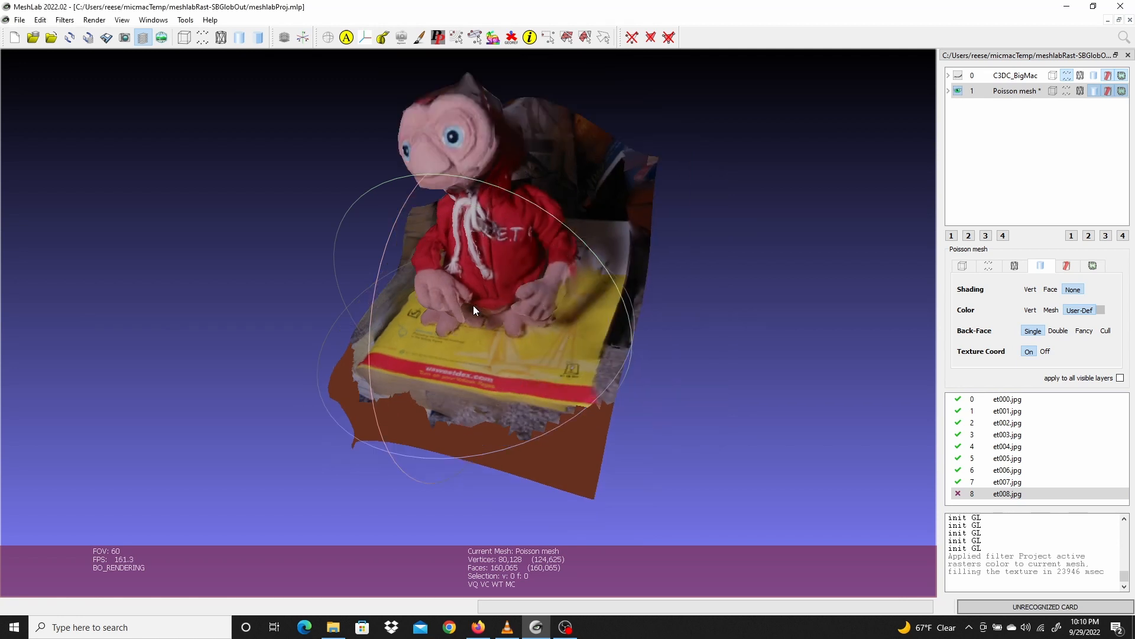
scroll(473, 305, "down", 3)
left_click_drag(479, 342, 570, 201)
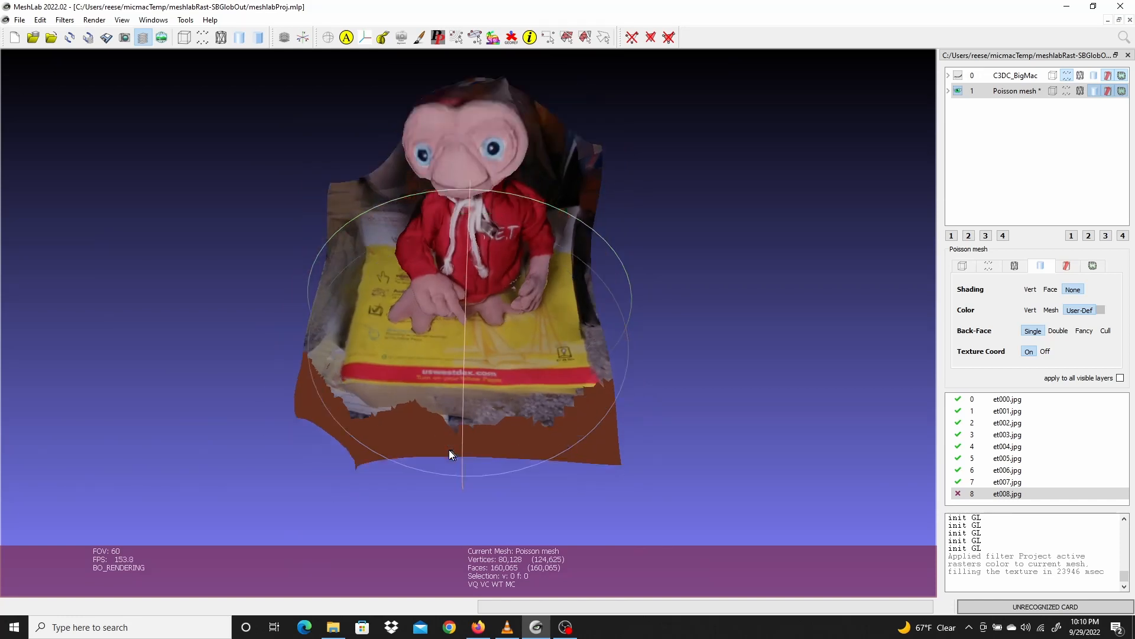
scroll(448, 450, "up", 5)
left_click_drag(446, 446, 444, 368)
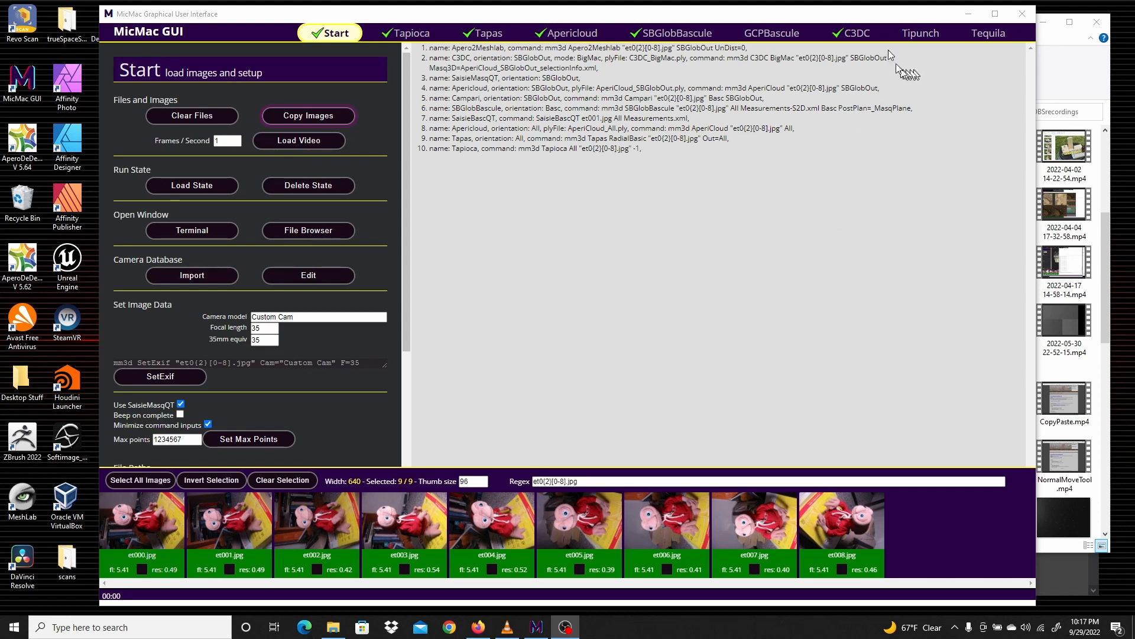
Switch to MicMac GUI and run Tipunch on C3DC_BigMac.ply with depth 7 to create a mesh
left_click(922, 36)
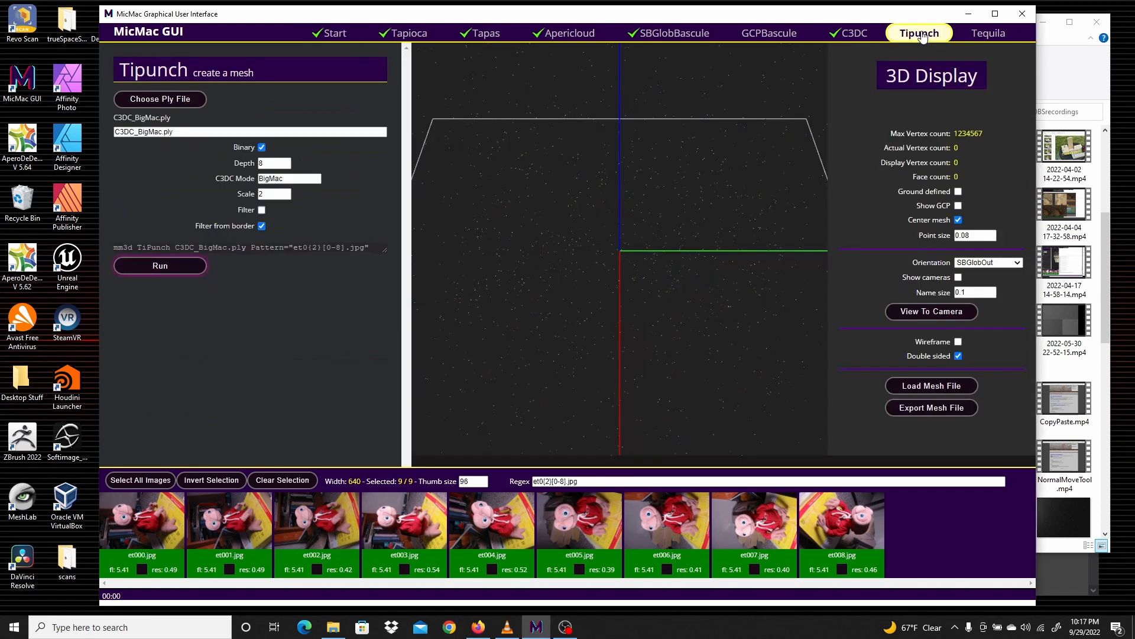
left_click(287, 166)
left_click(163, 275)
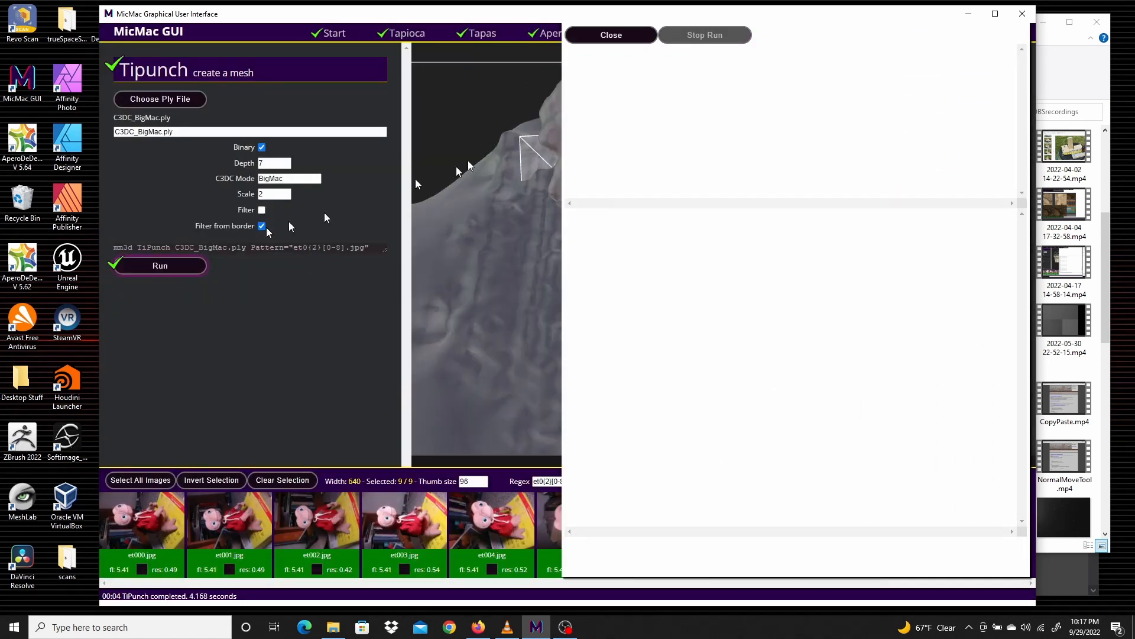
left_click(613, 37)
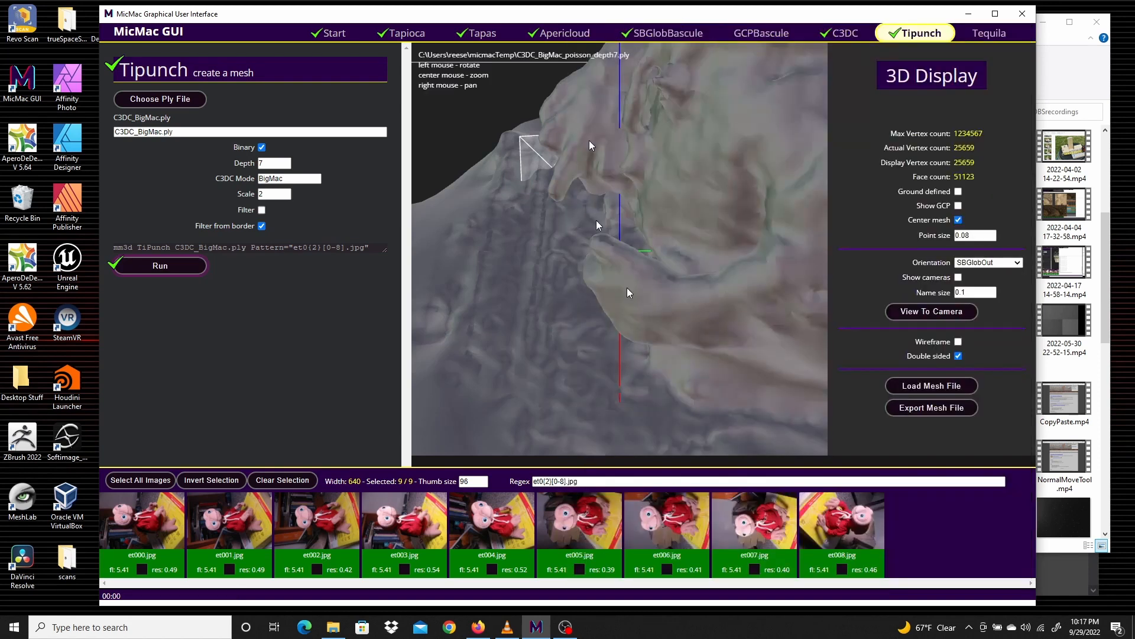
left_click_drag(650, 224, 580, 304)
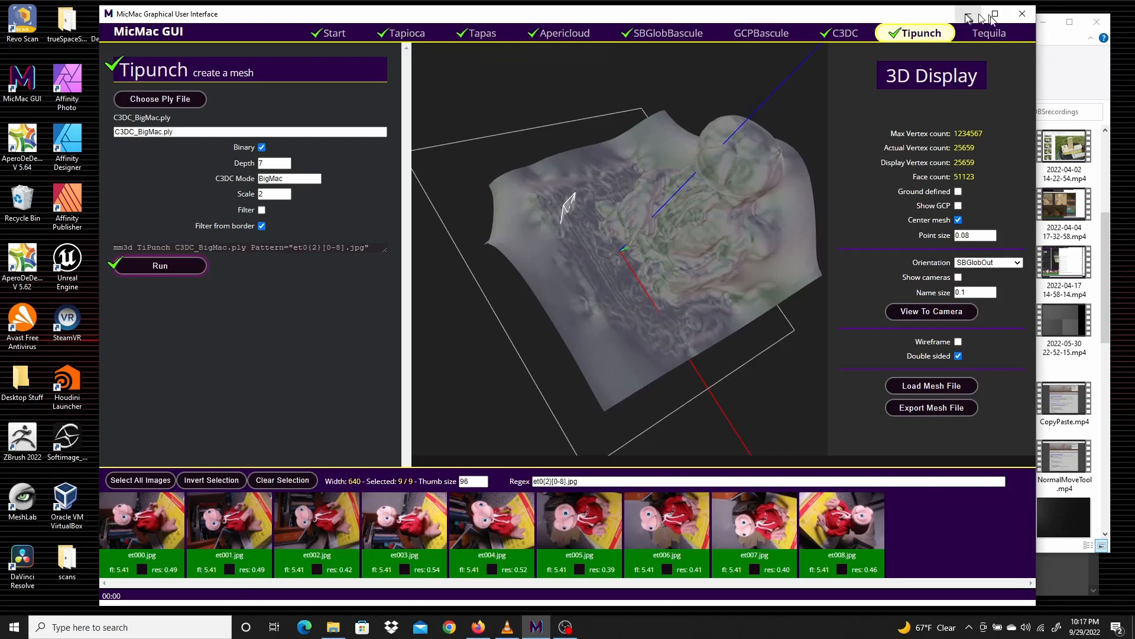
Run Tequila to texture the mesh with a maximum texture size of 4096
left_click(992, 35)
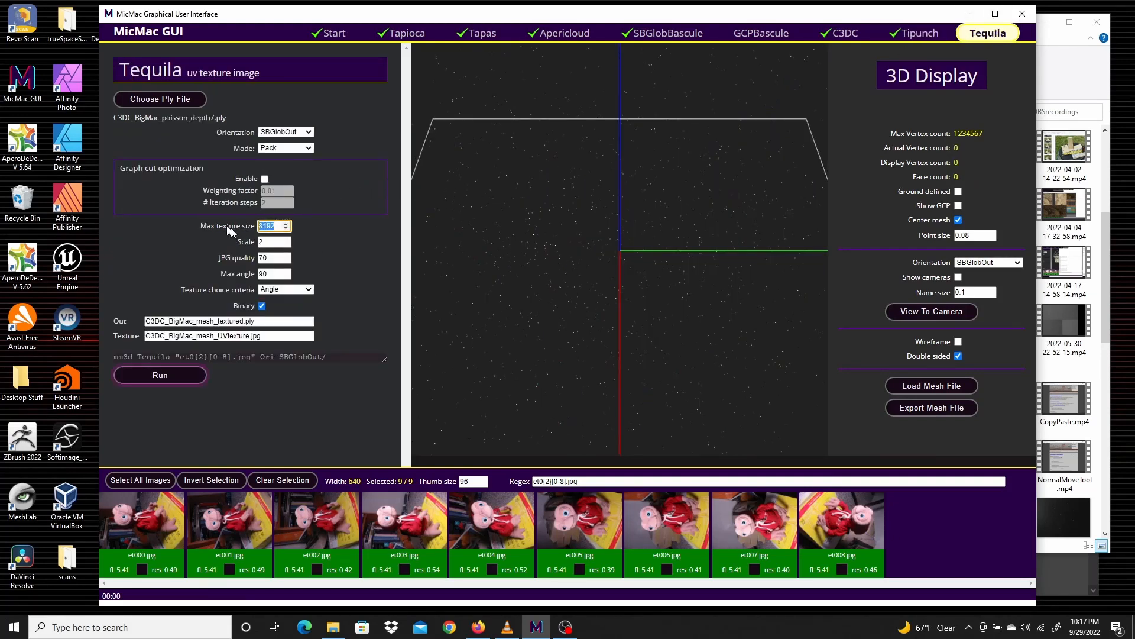
type("4096")
left_click(167, 375)
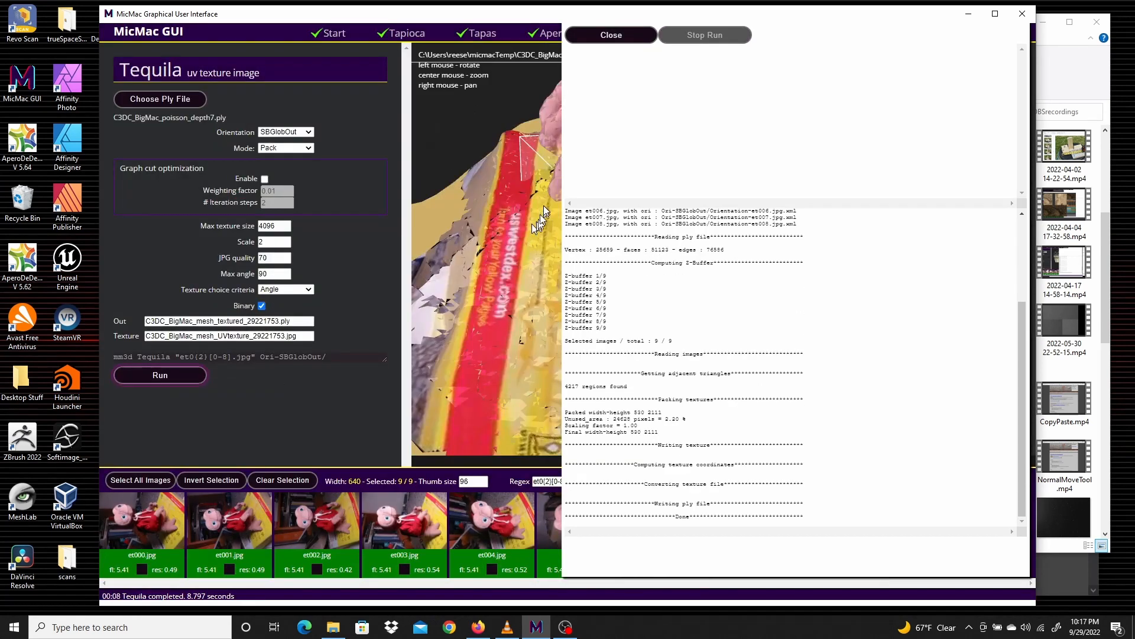
left_click(606, 34)
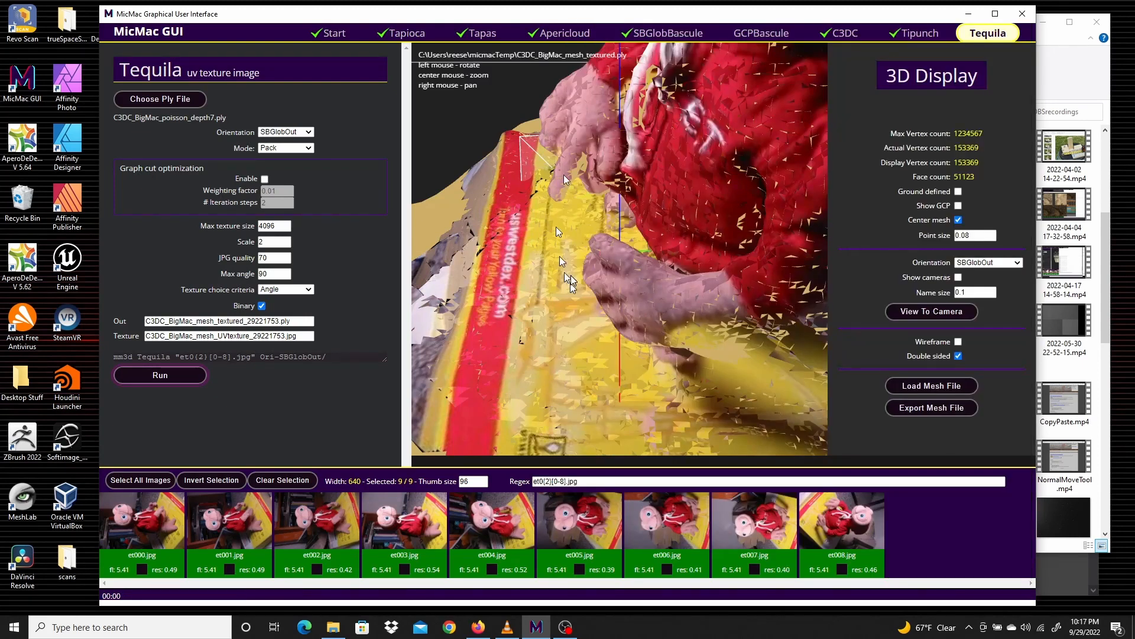
Orbit and zoom around the Tequila-textured mesh to examine its texture quality
left_click_drag(554, 260, 481, 232)
left_click_drag(463, 290, 628, 408)
left_click_drag(664, 358, 541, 312)
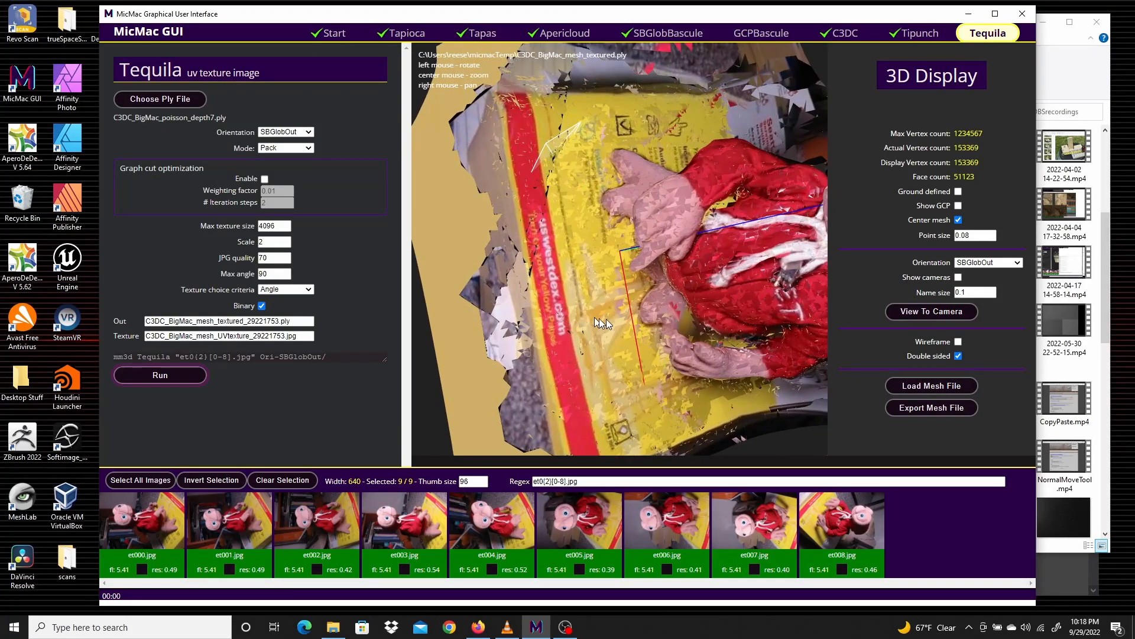
scroll(629, 319, "up", 5)
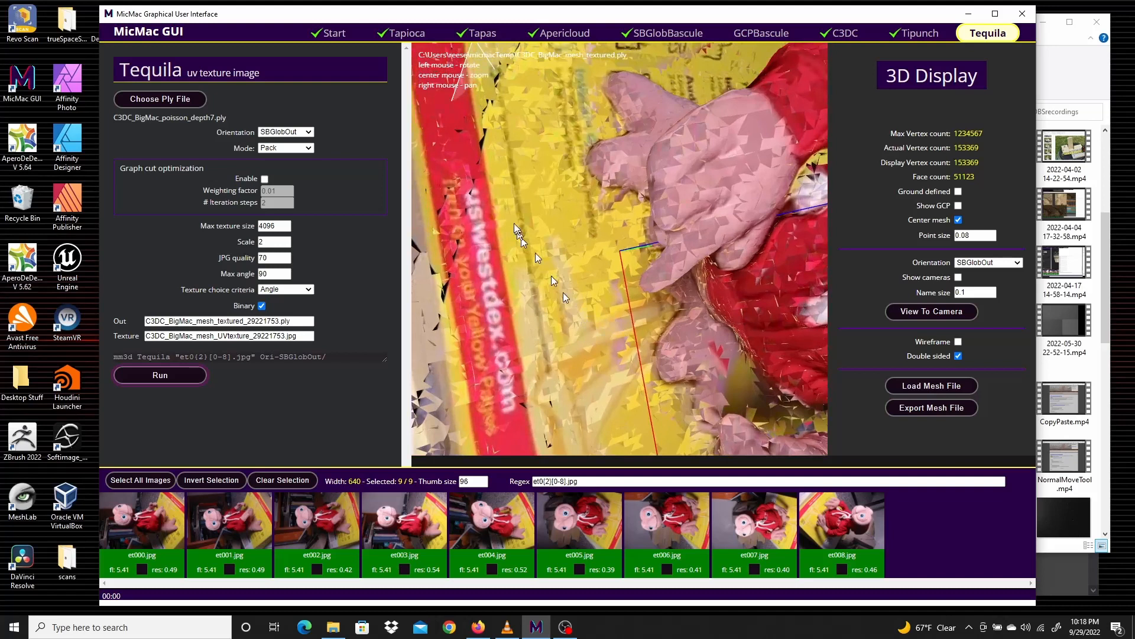
left_click_drag(492, 289, 644, 288)
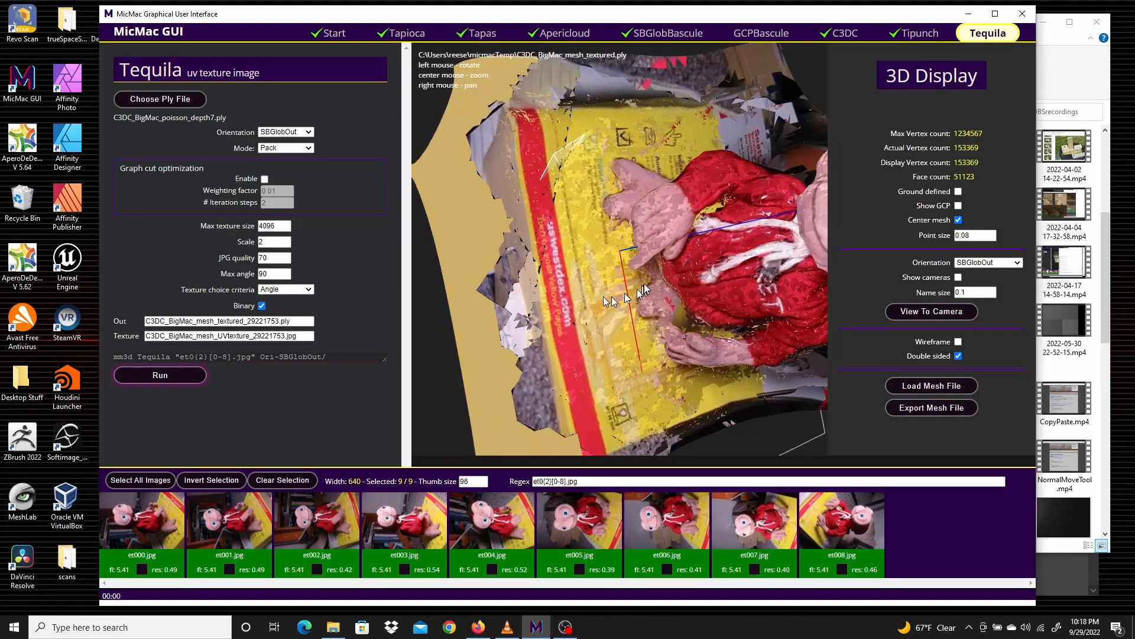
left_click_drag(749, 253, 611, 241)
scroll(751, 179, "down", 5)
scroll(751, 179, "up", 8)
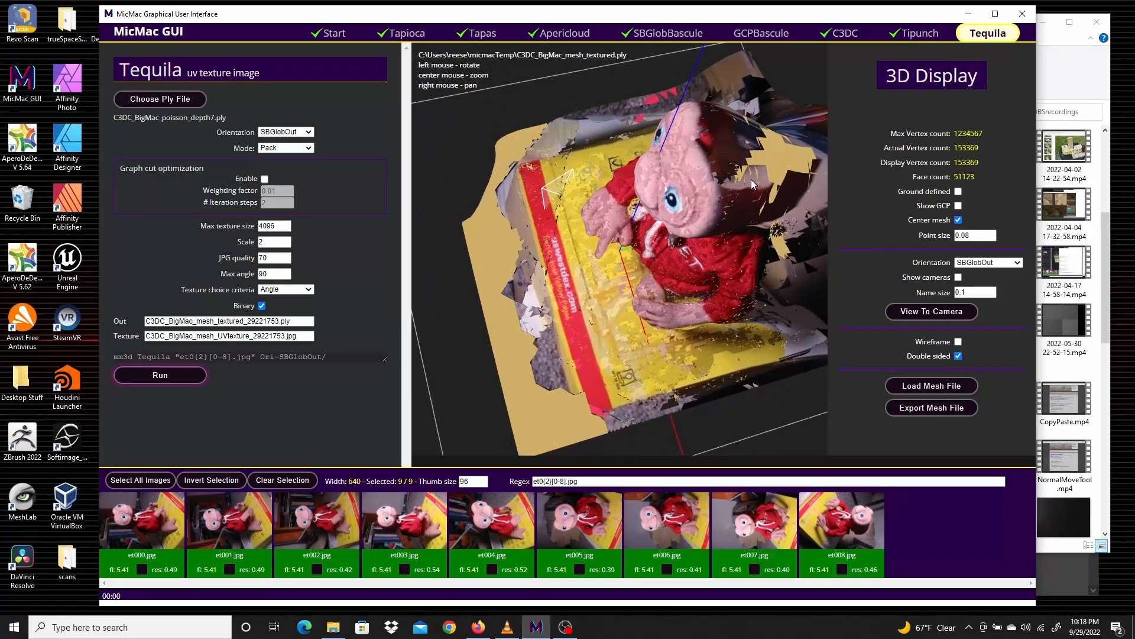
mouse_move(721, 230)
left_mouse_down()
mouse_move(723, 218)
mouse_move(734, 267)
mouse_move(781, 249)
mouse_move(735, 260)
mouse_move(748, 243)
mouse_move(722, 186)
mouse_move(721, 258)
mouse_move(729, 158)
mouse_move(739, 231)
mouse_move(821, 211)
mouse_move(764, 151)
mouse_move(743, 234)
left_mouse_up()
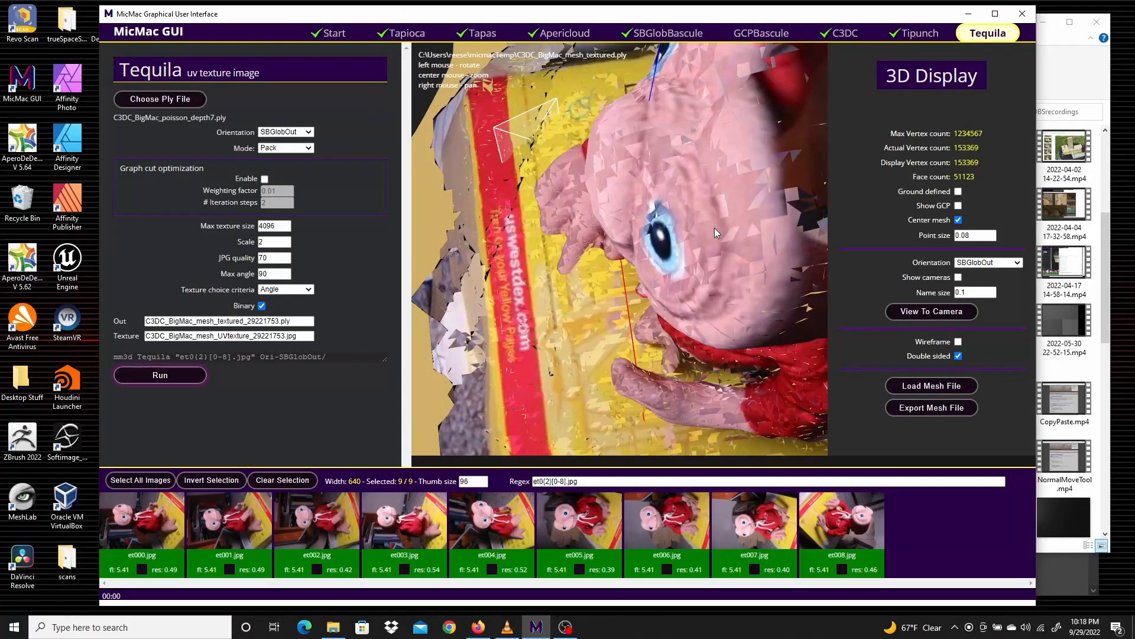